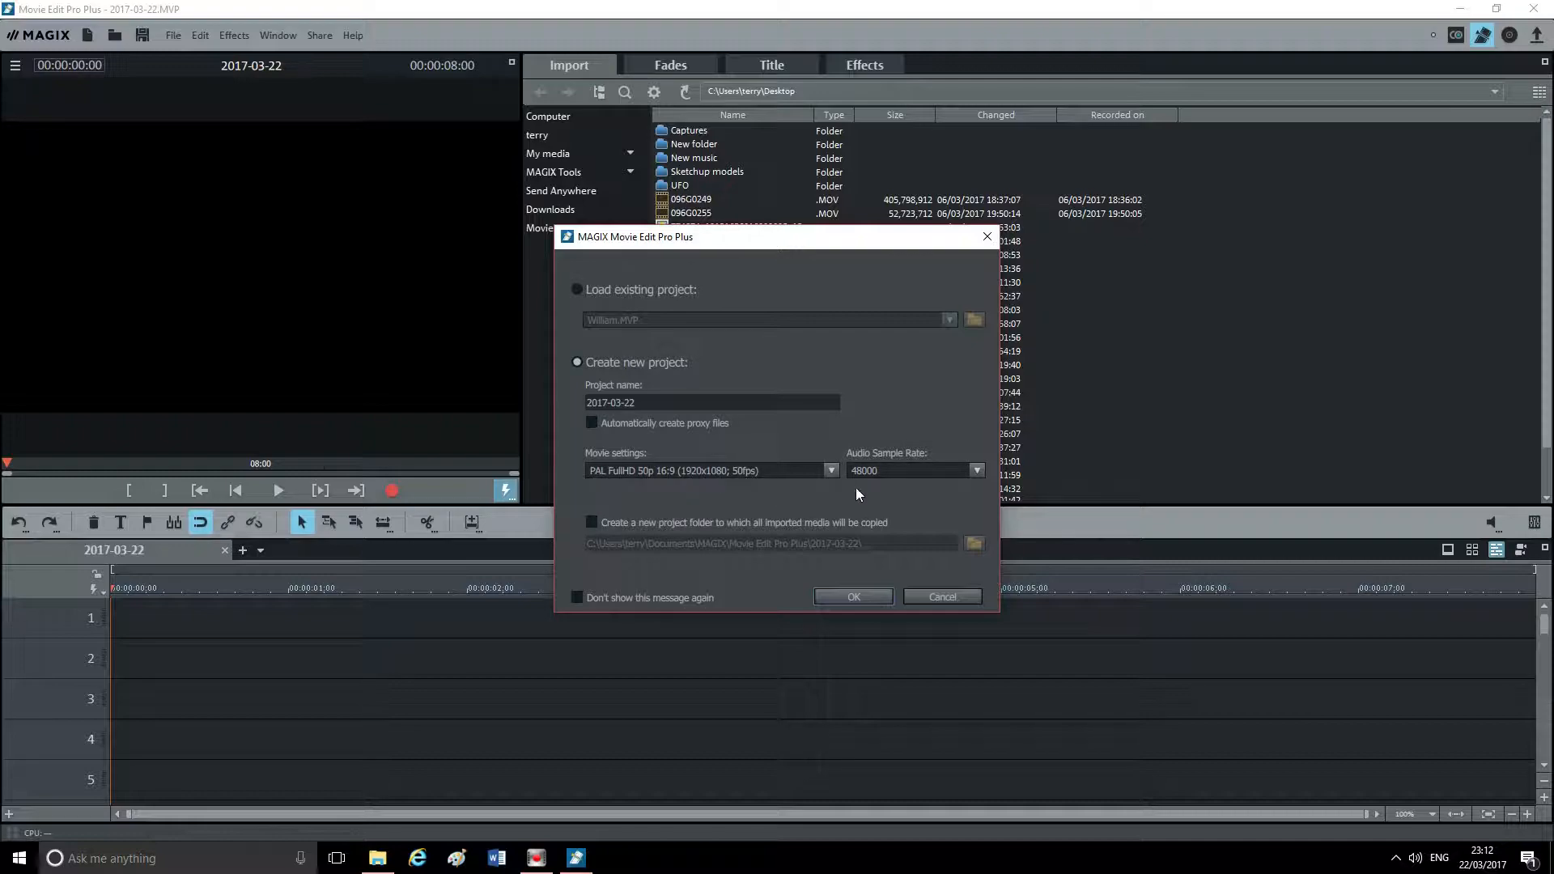
Step: Create the new project 2017-03-22 and try the storyboard and scene overview modes before returning to timeline mode
left_click(854, 596)
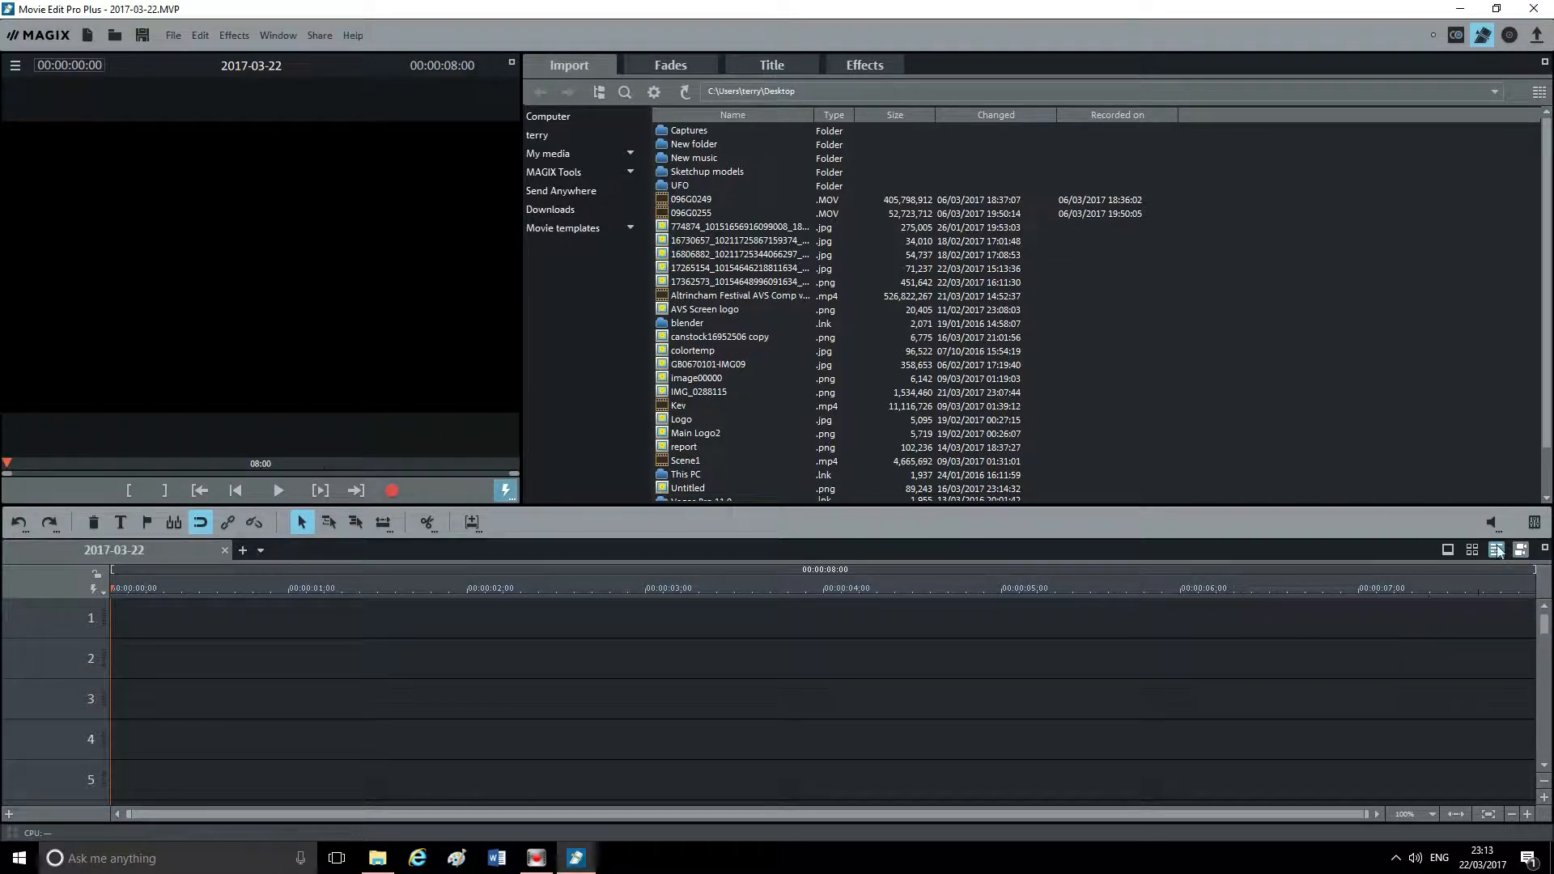
left_click(1449, 551)
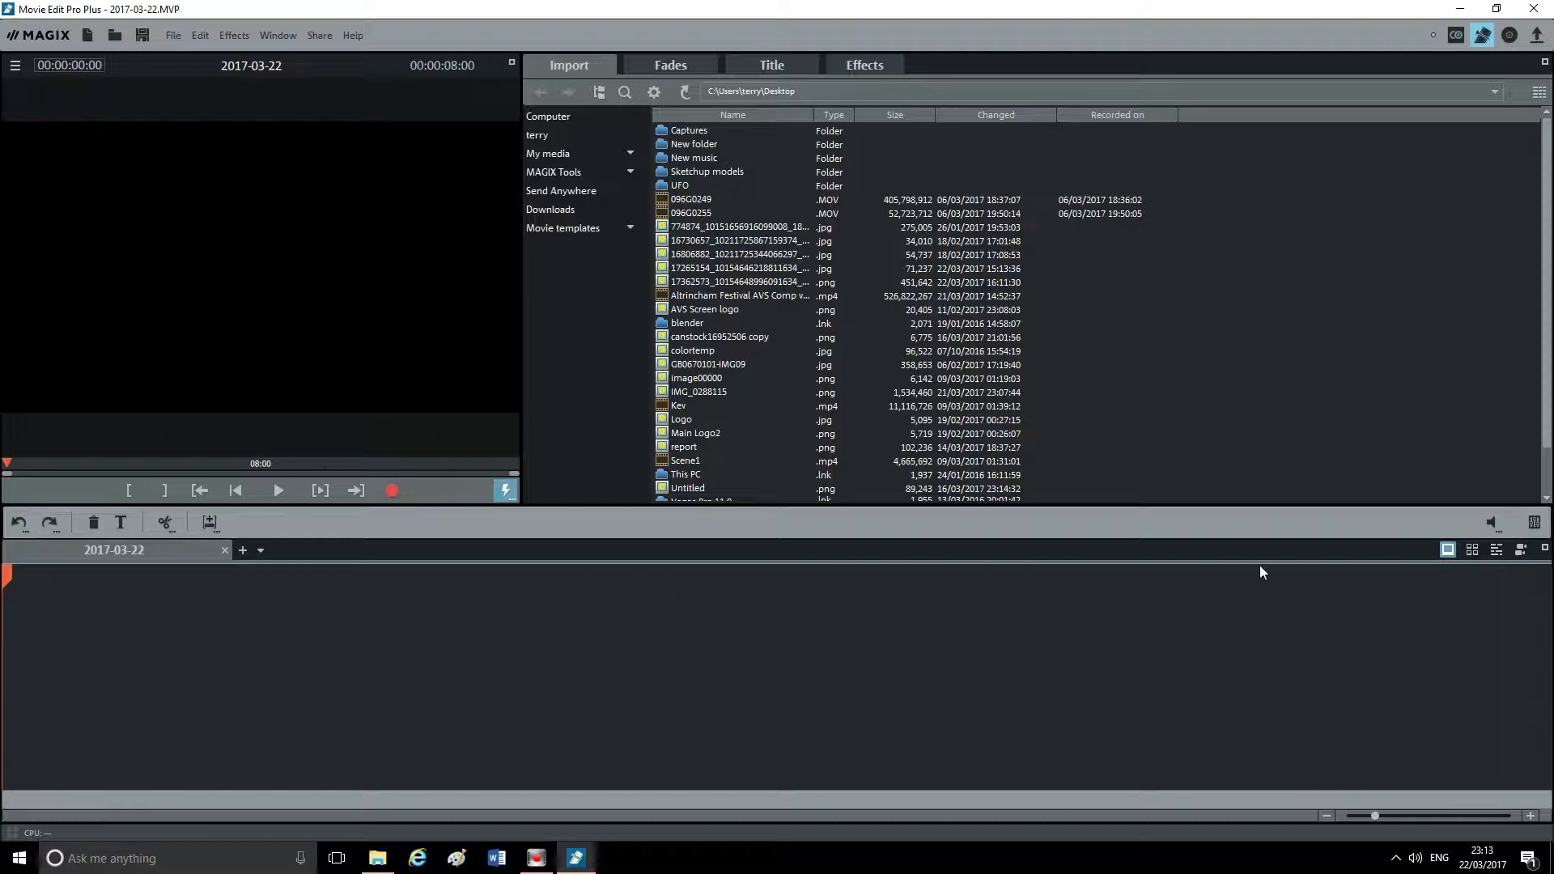
left_click(1473, 551)
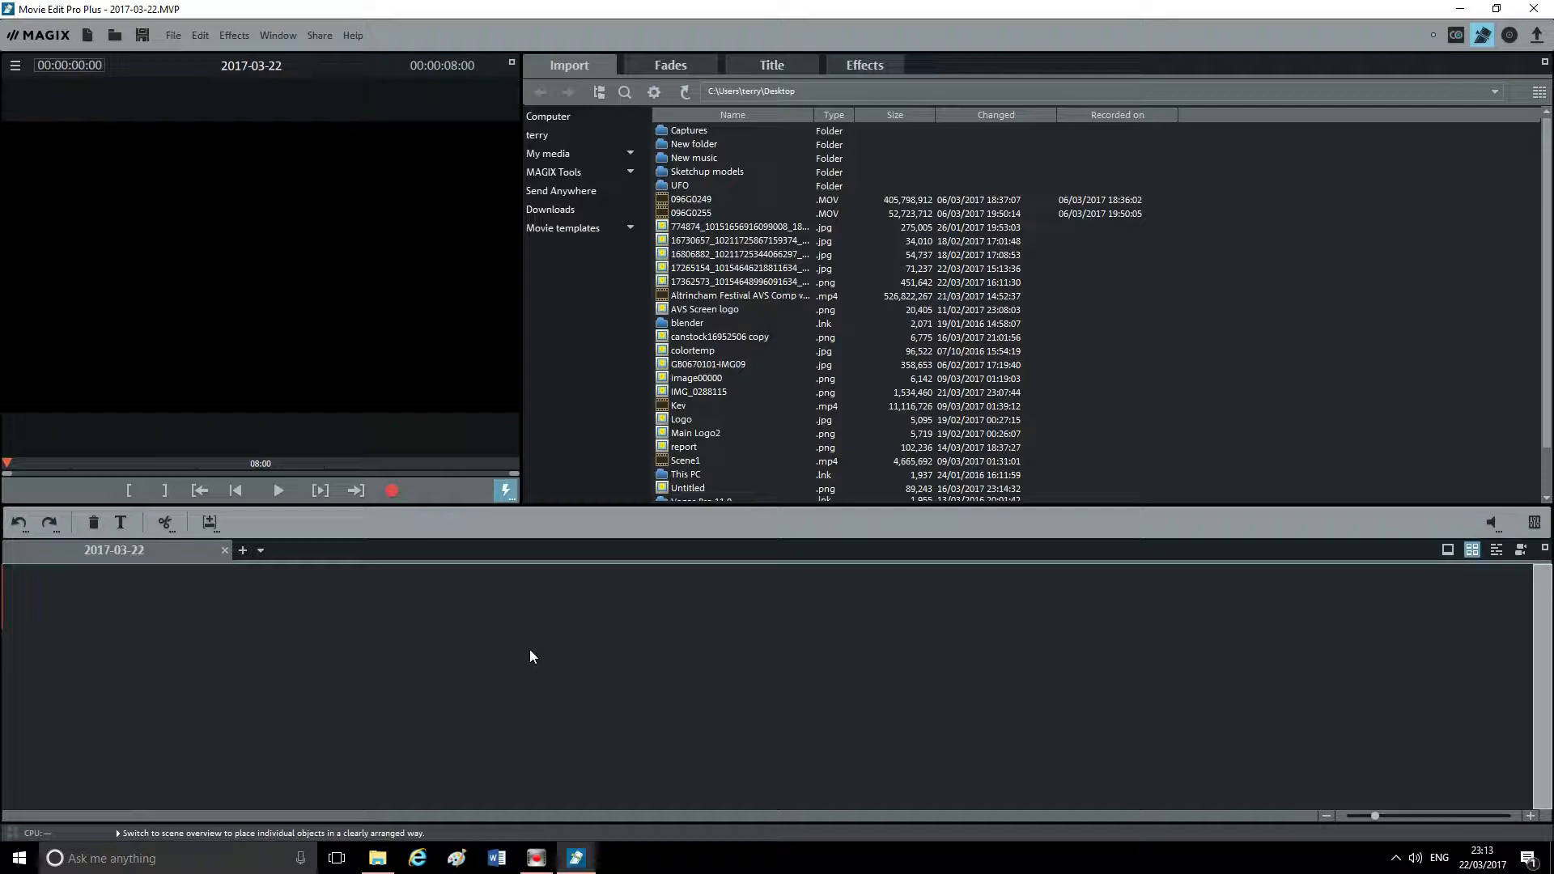
left_click(1497, 551)
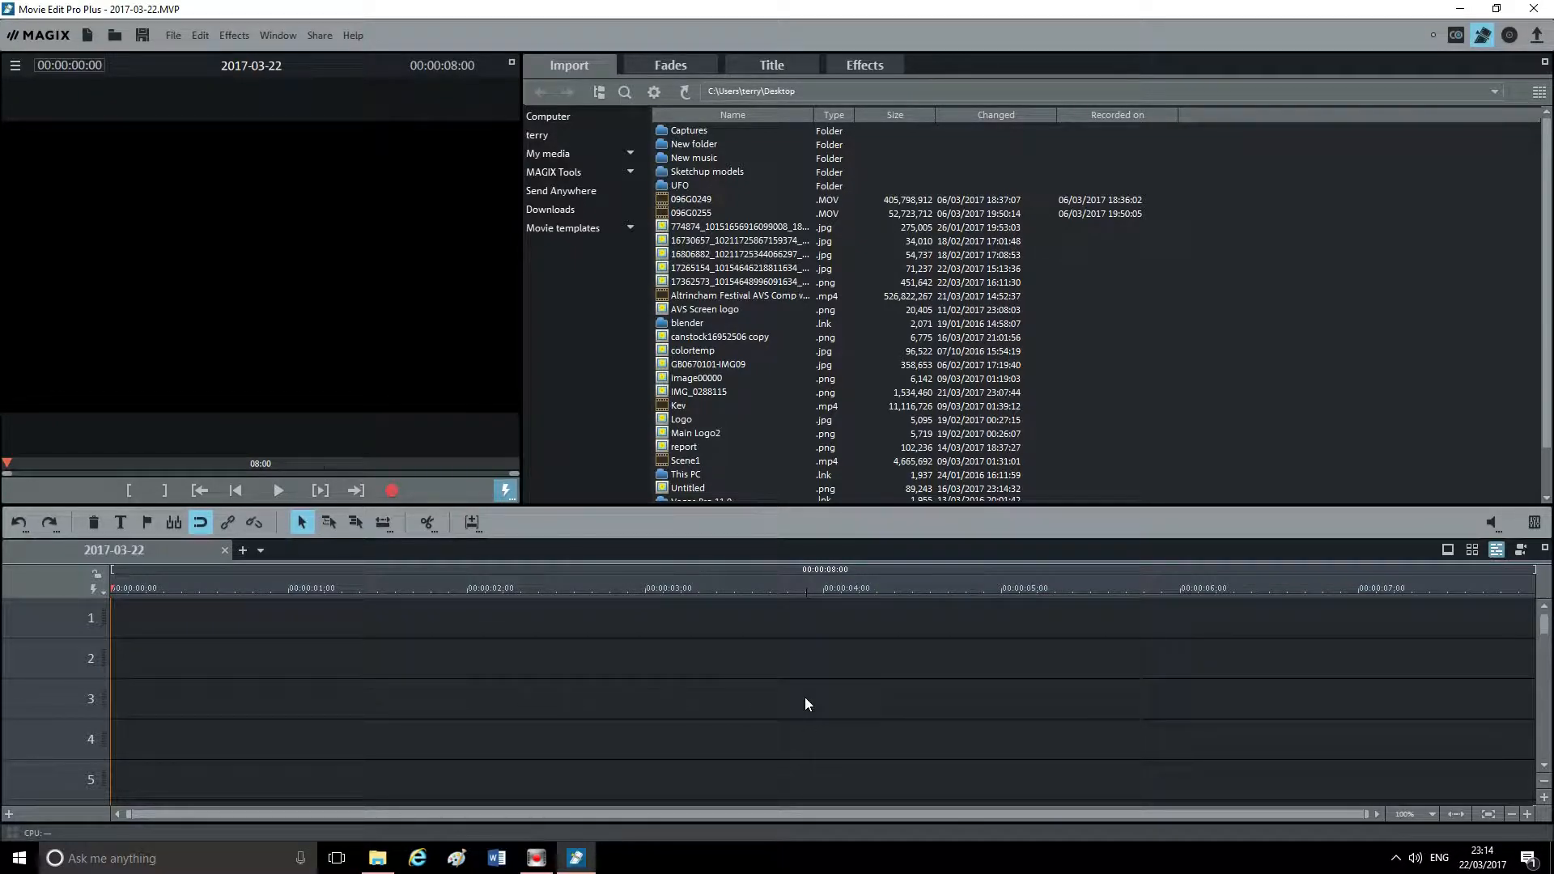
Step: Examine how the empty timeline scales by varying its track height and time zoom
scroll(804, 697, "up", 8)
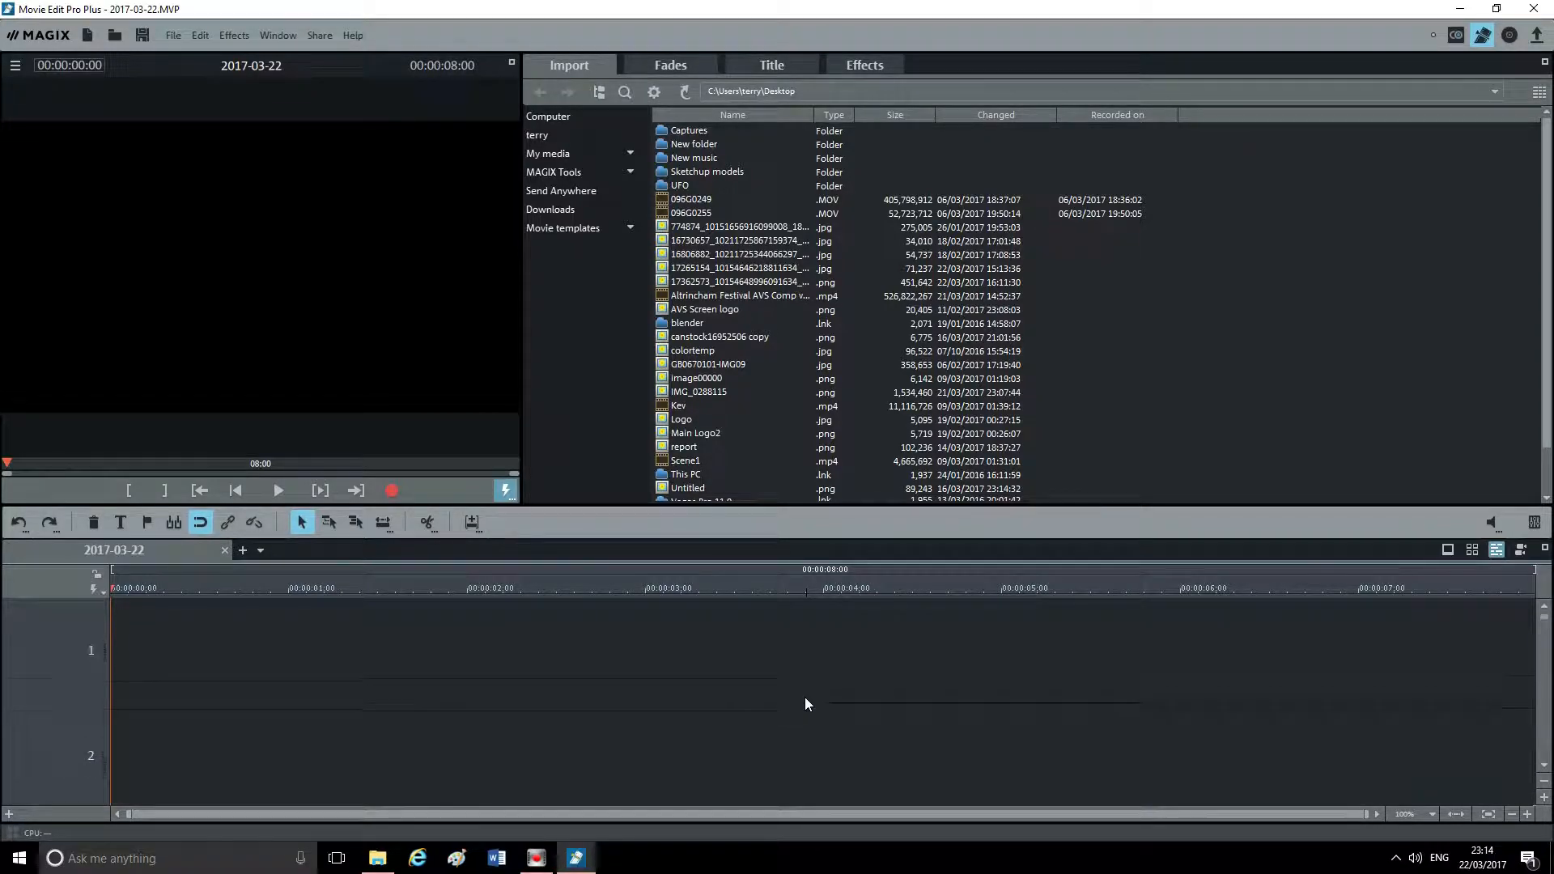
scroll(805, 697, "down", 6)
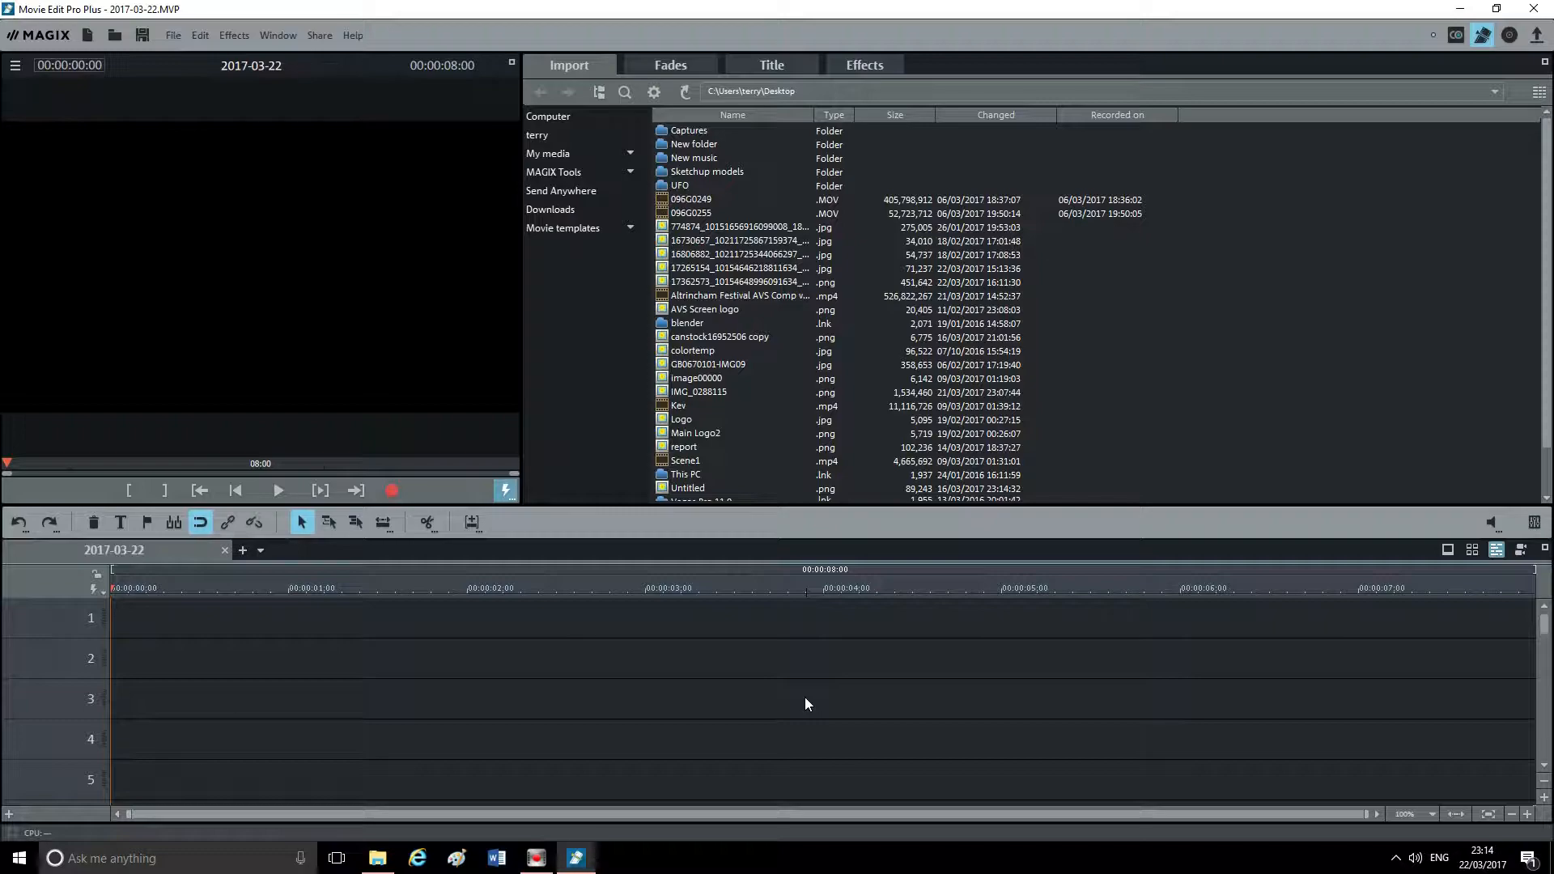
scroll(872, 660, "up", 5)
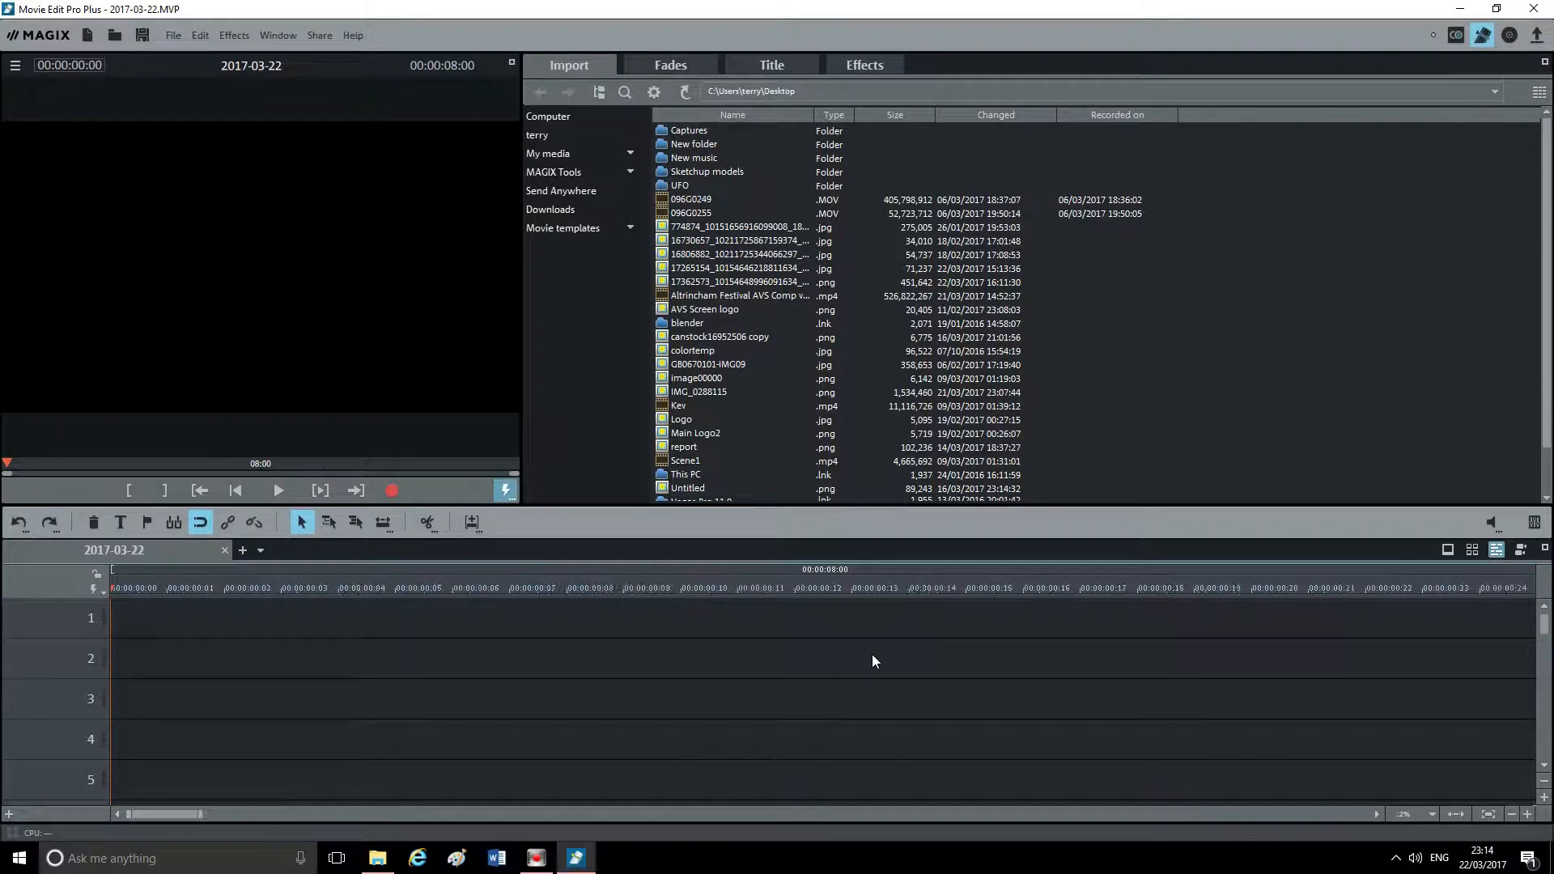
scroll(873, 662, "up", 2)
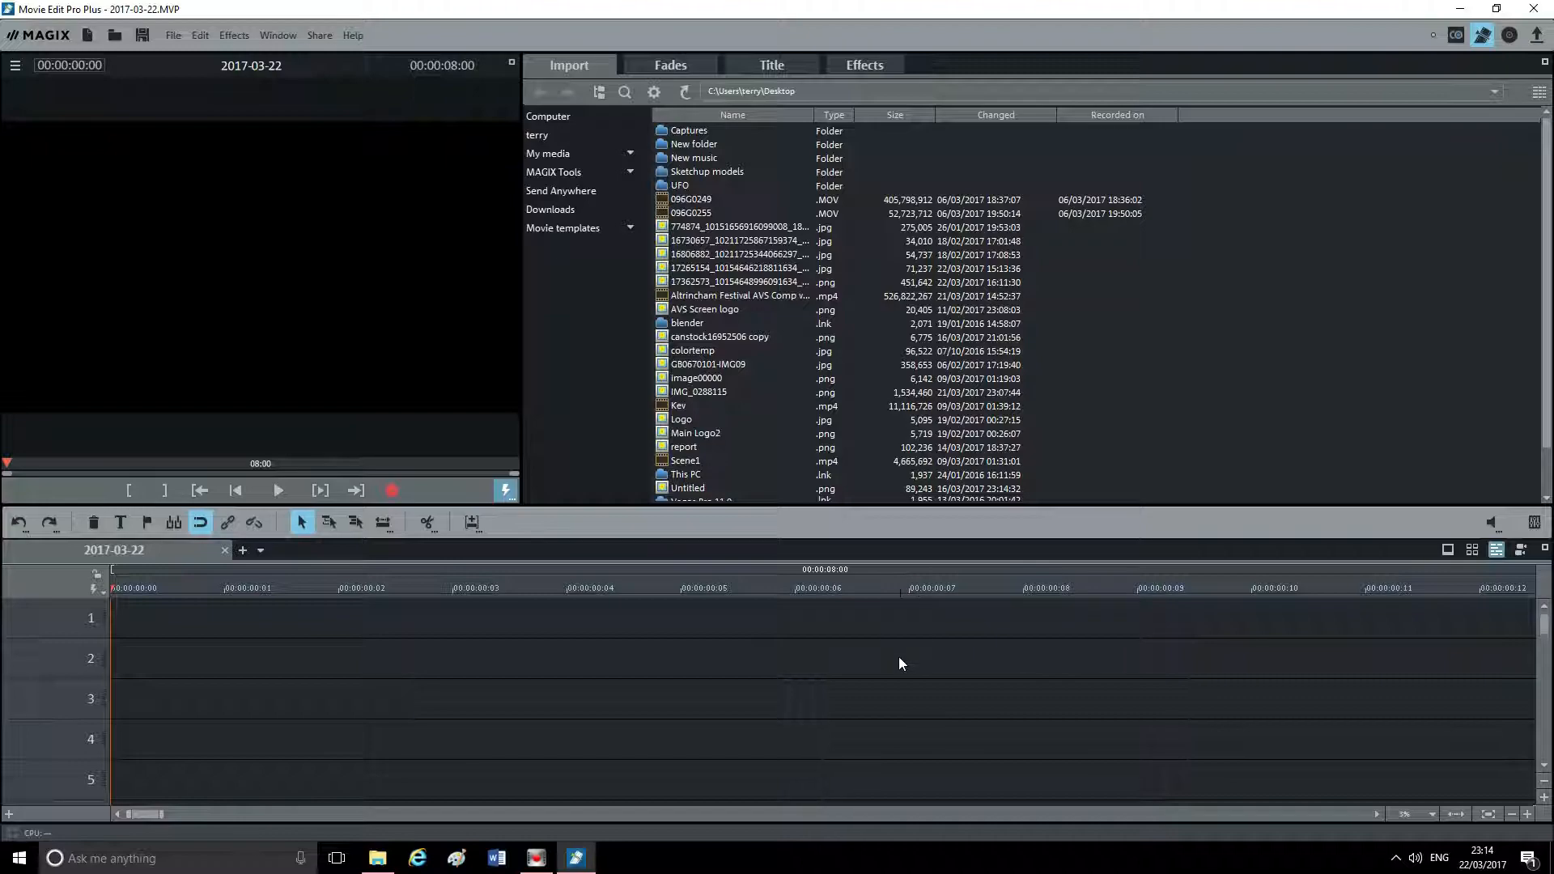
scroll(900, 659, "up", 1)
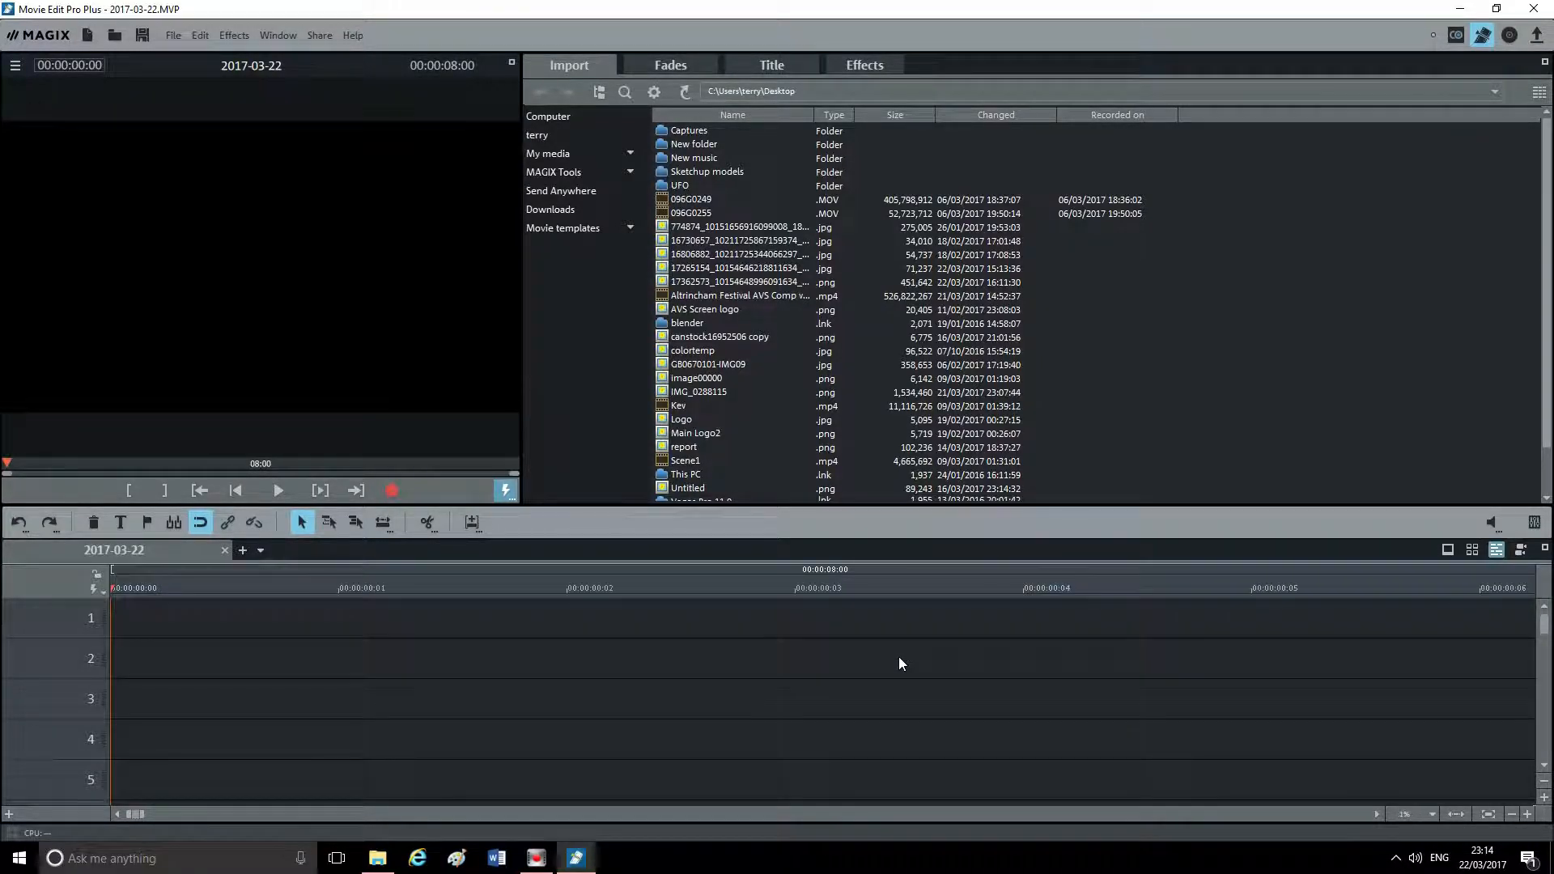
scroll(899, 657, "down", 2)
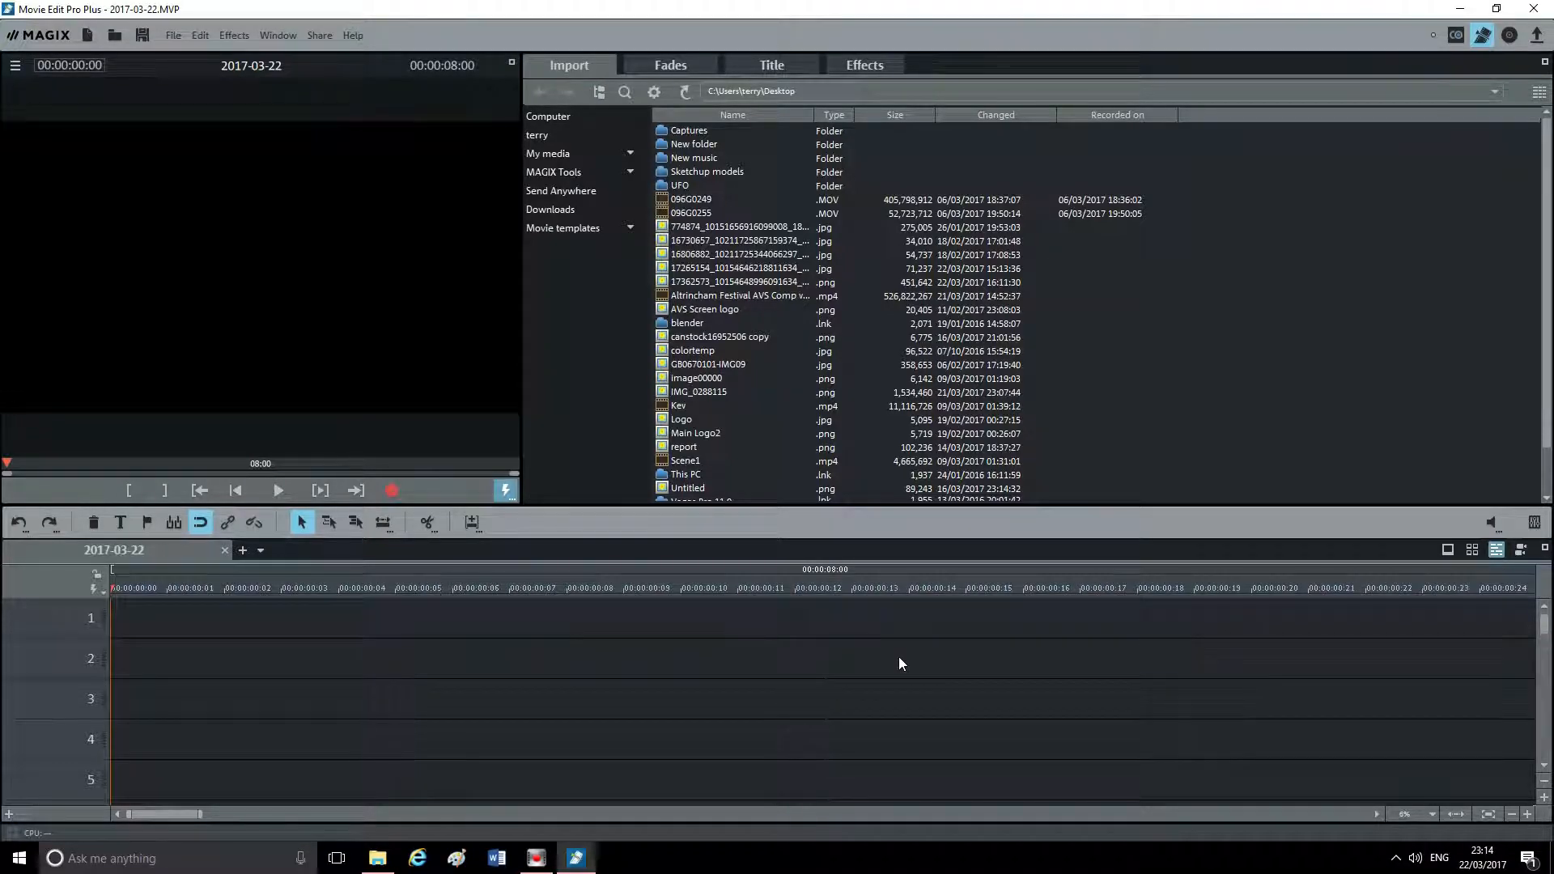
scroll(899, 658, "down", 1)
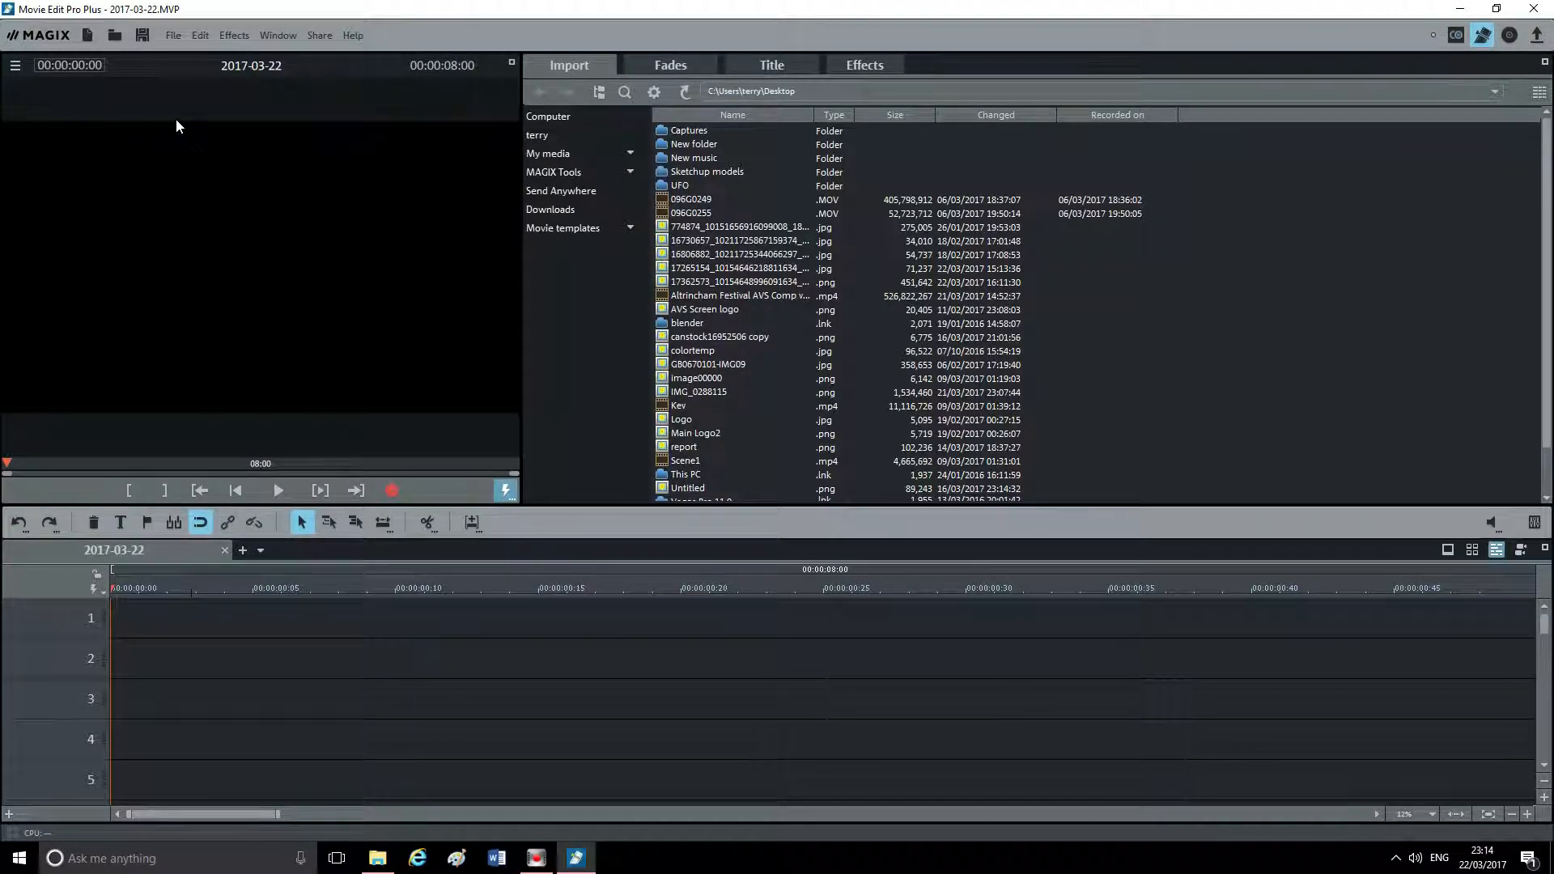
left_click(174, 36)
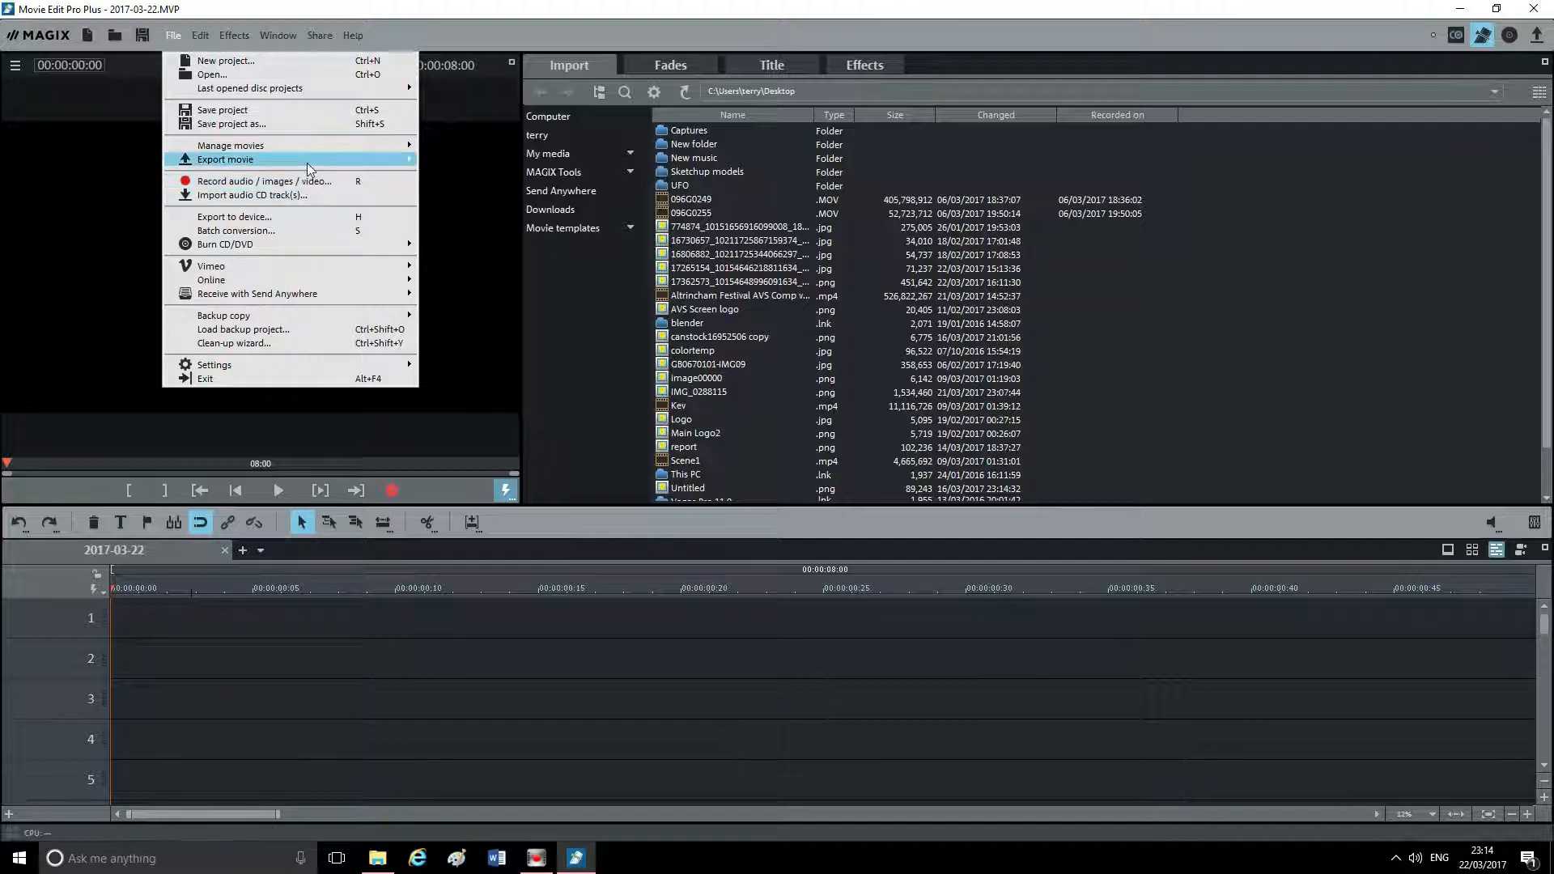
mouse_move(307, 163)
left_click(324, 53)
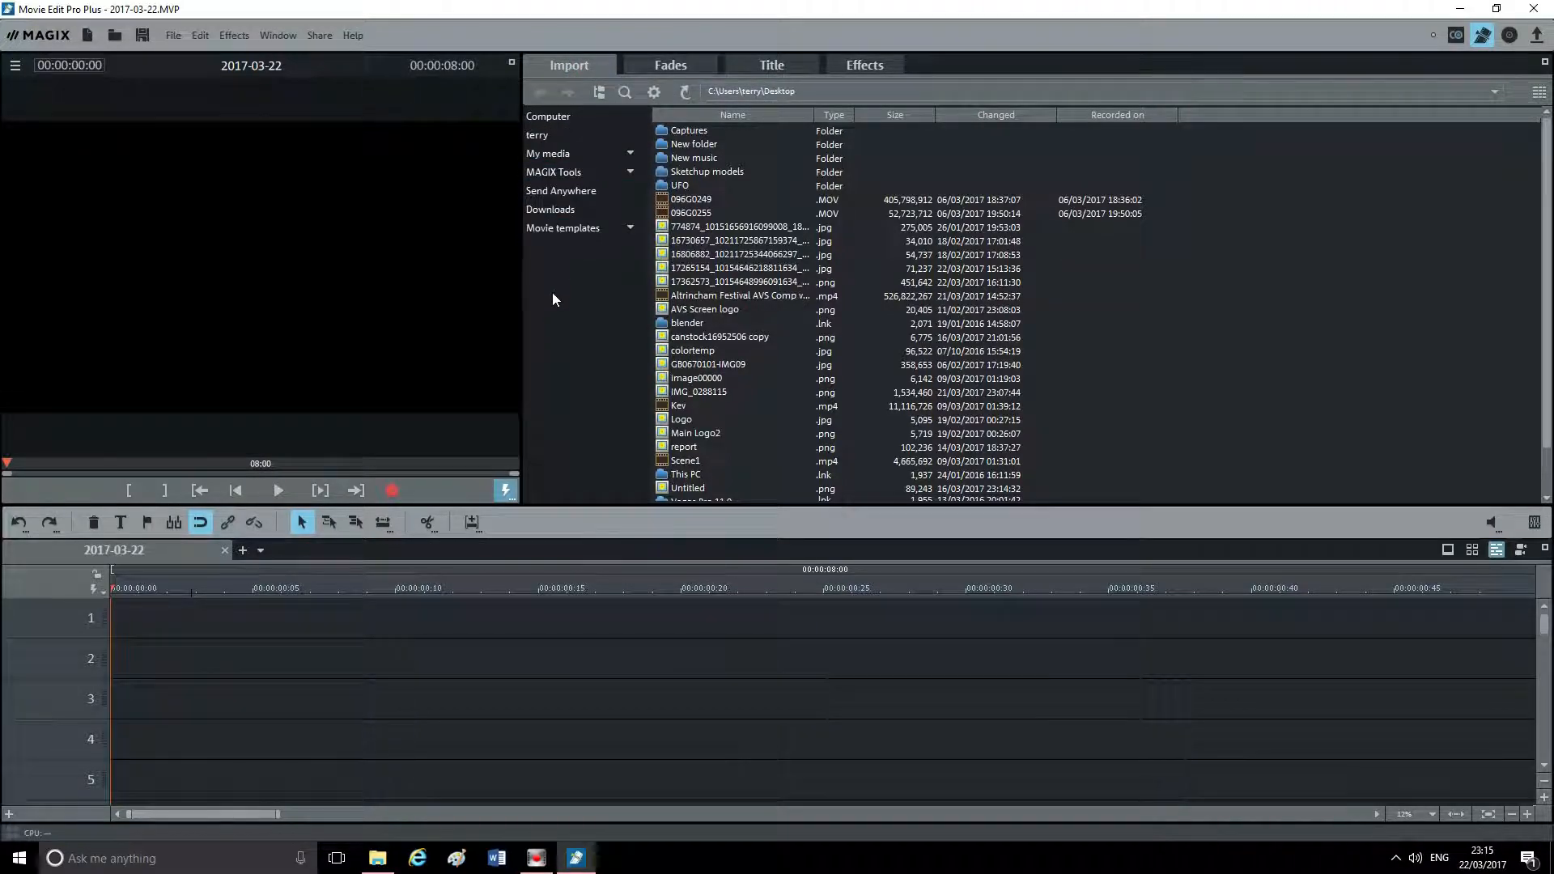
Step: Browse the importable media from the computer's drives through the user folder to the Desktop files
left_click(563, 115)
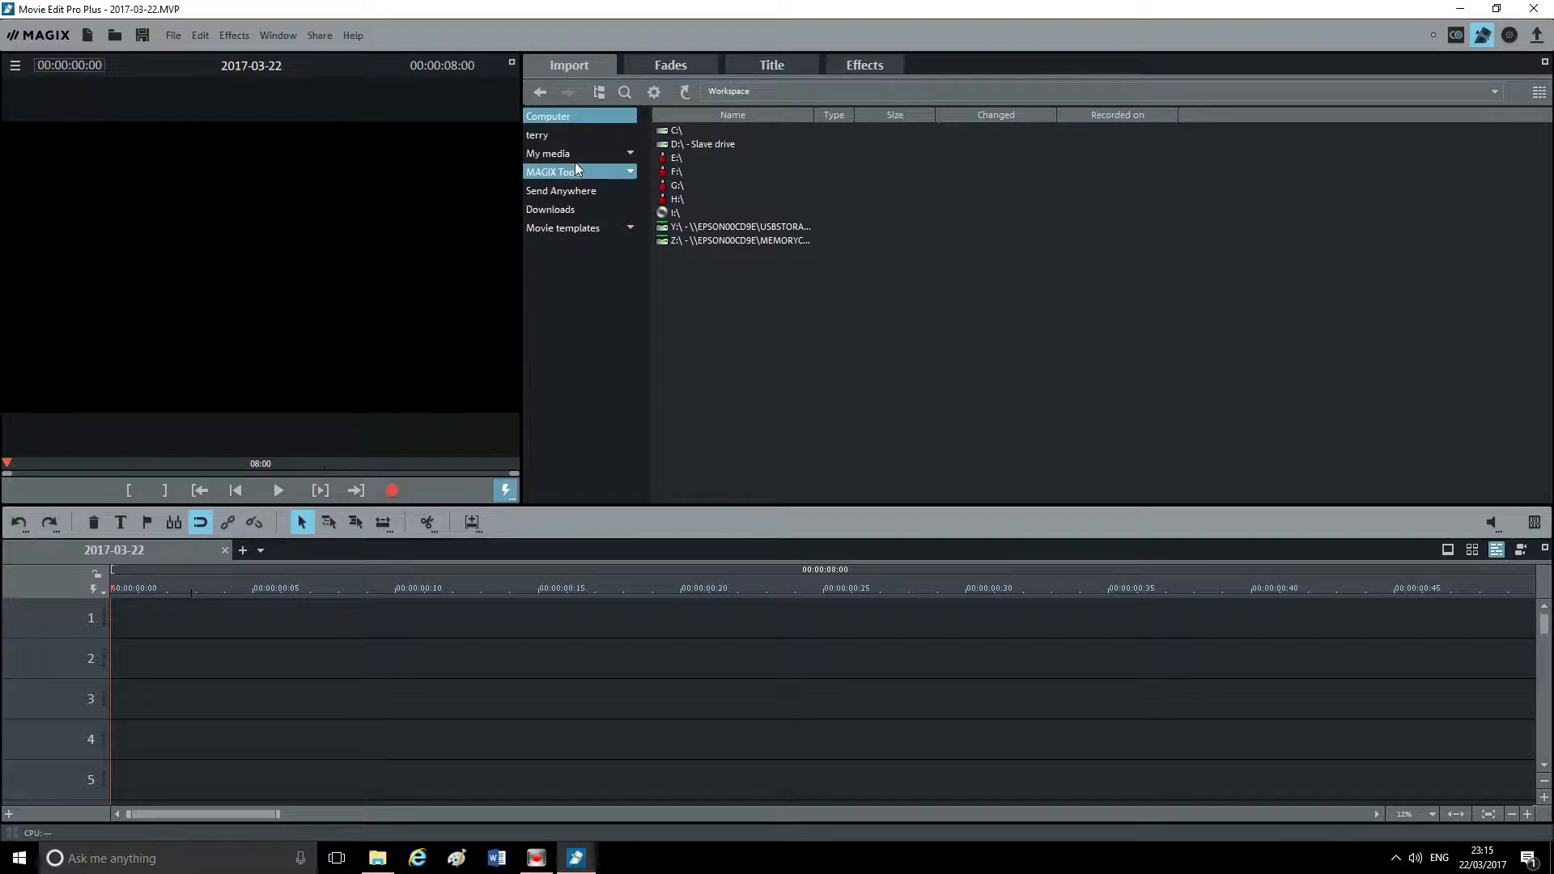
left_click(540, 136)
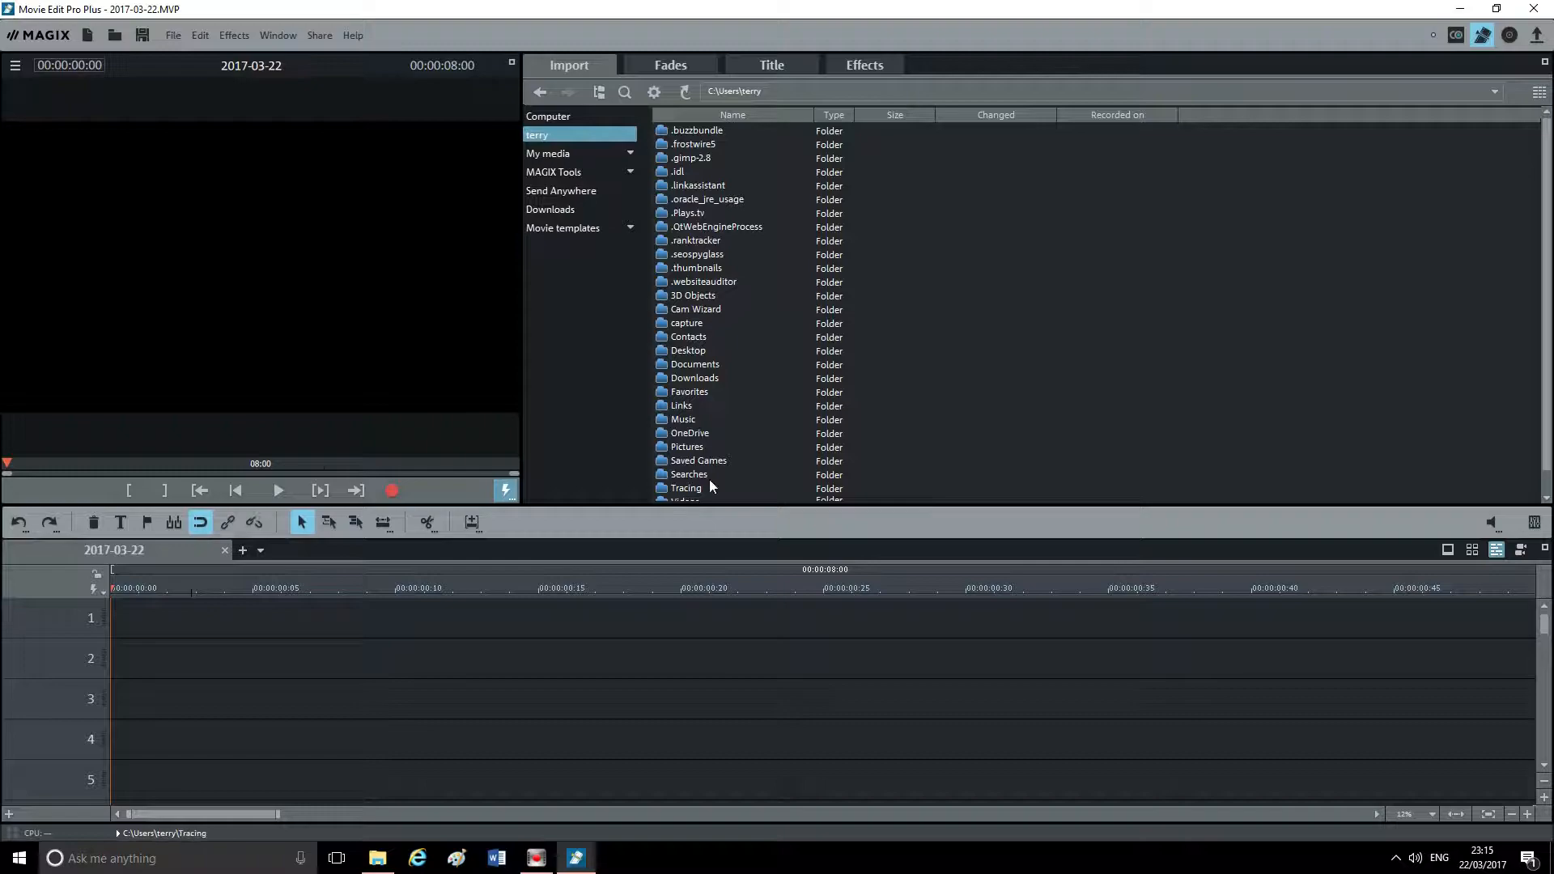
left_click(688, 351)
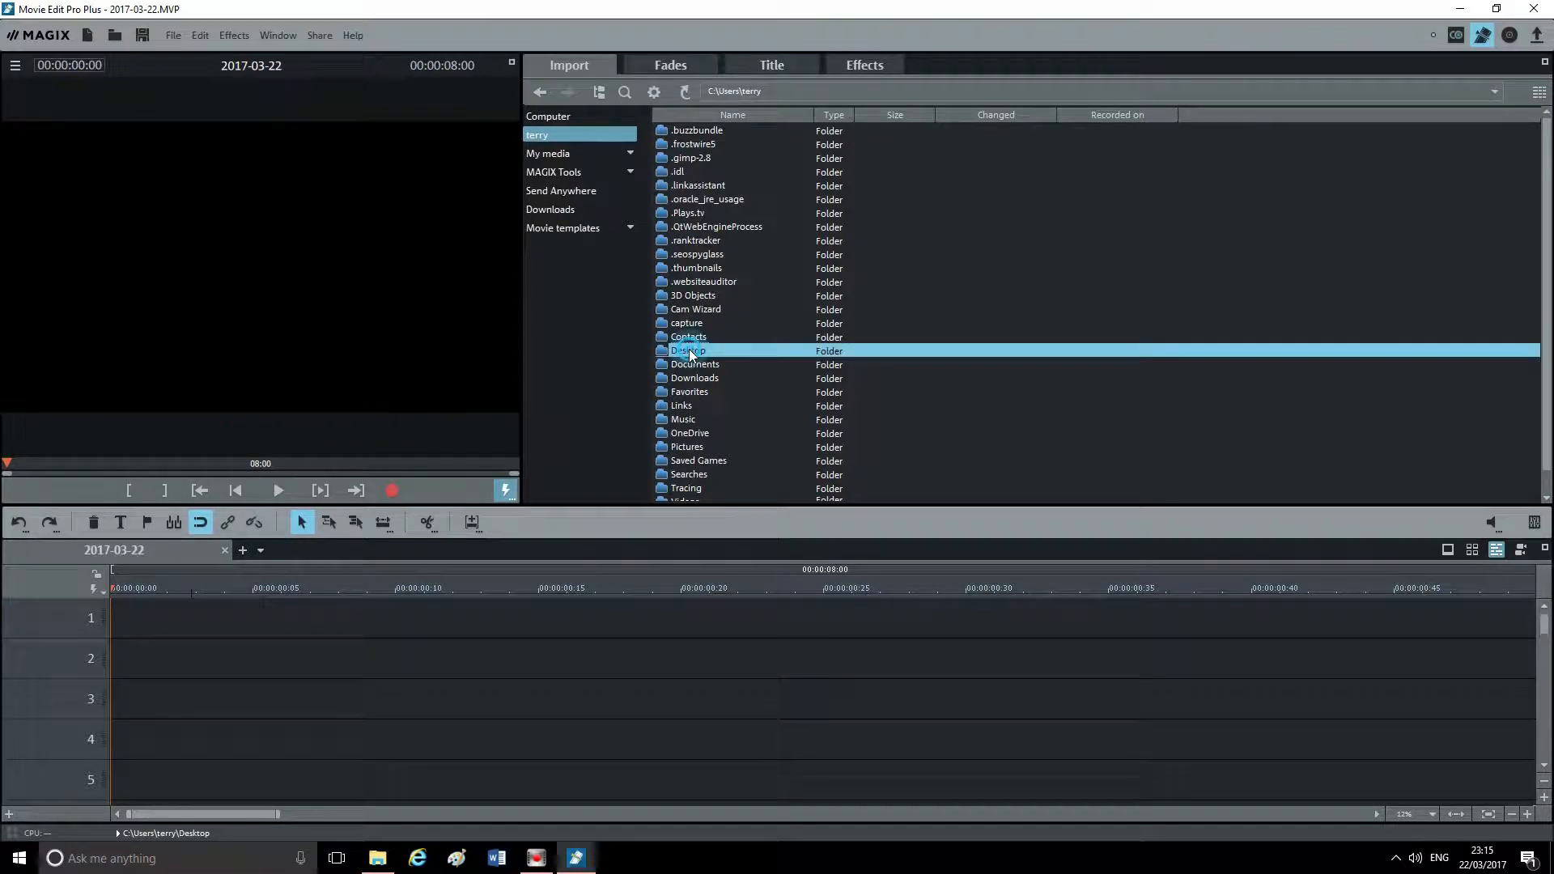
double_click(688, 349)
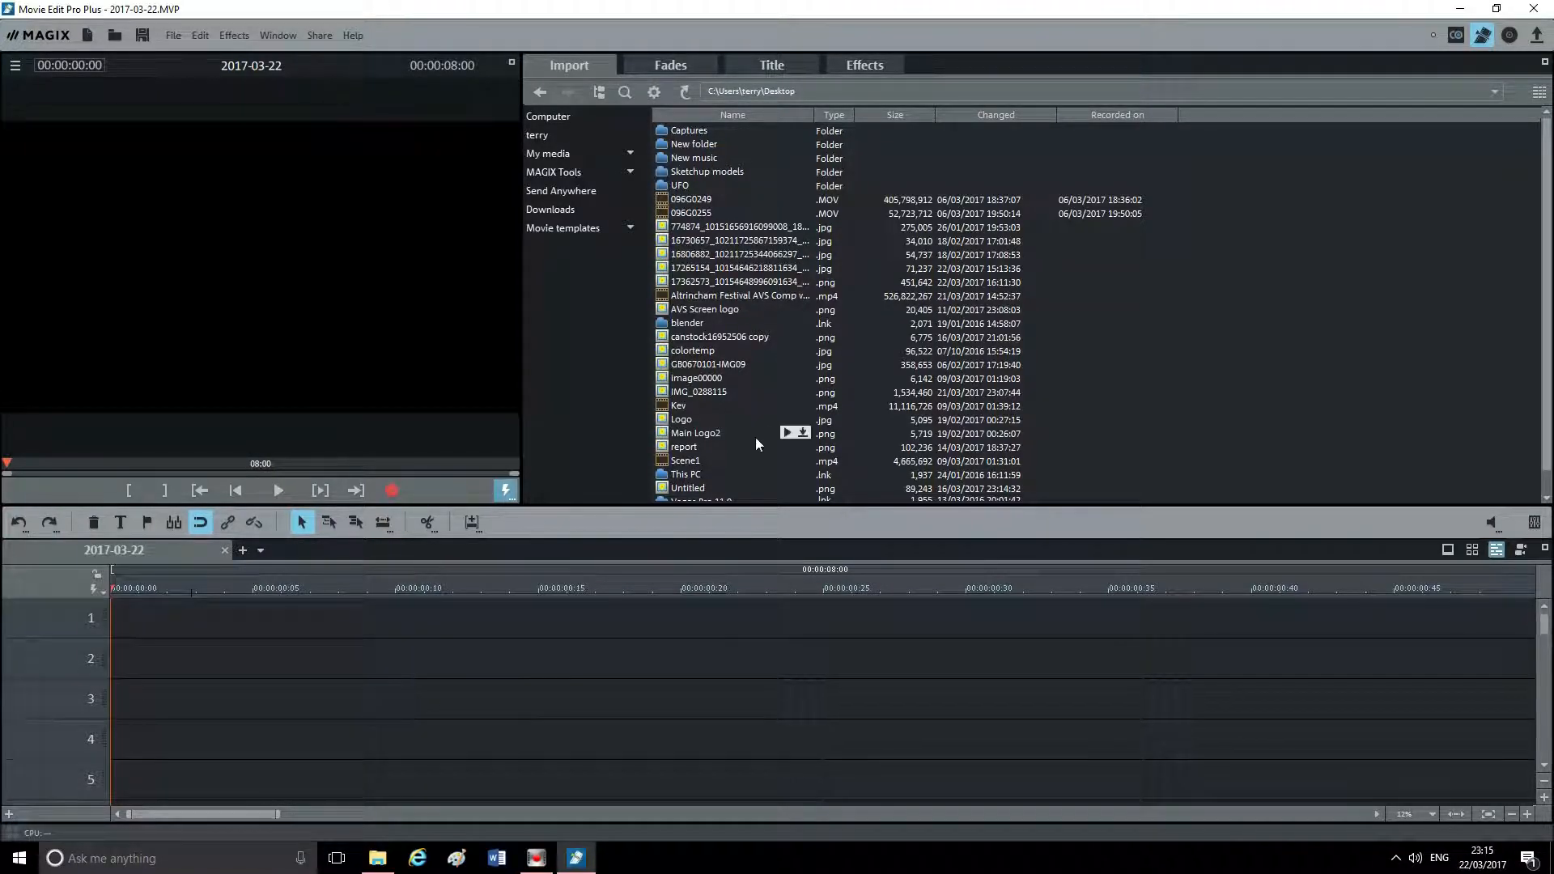
scroll(753, 437, "down", 2)
scroll(753, 438, "up", 2)
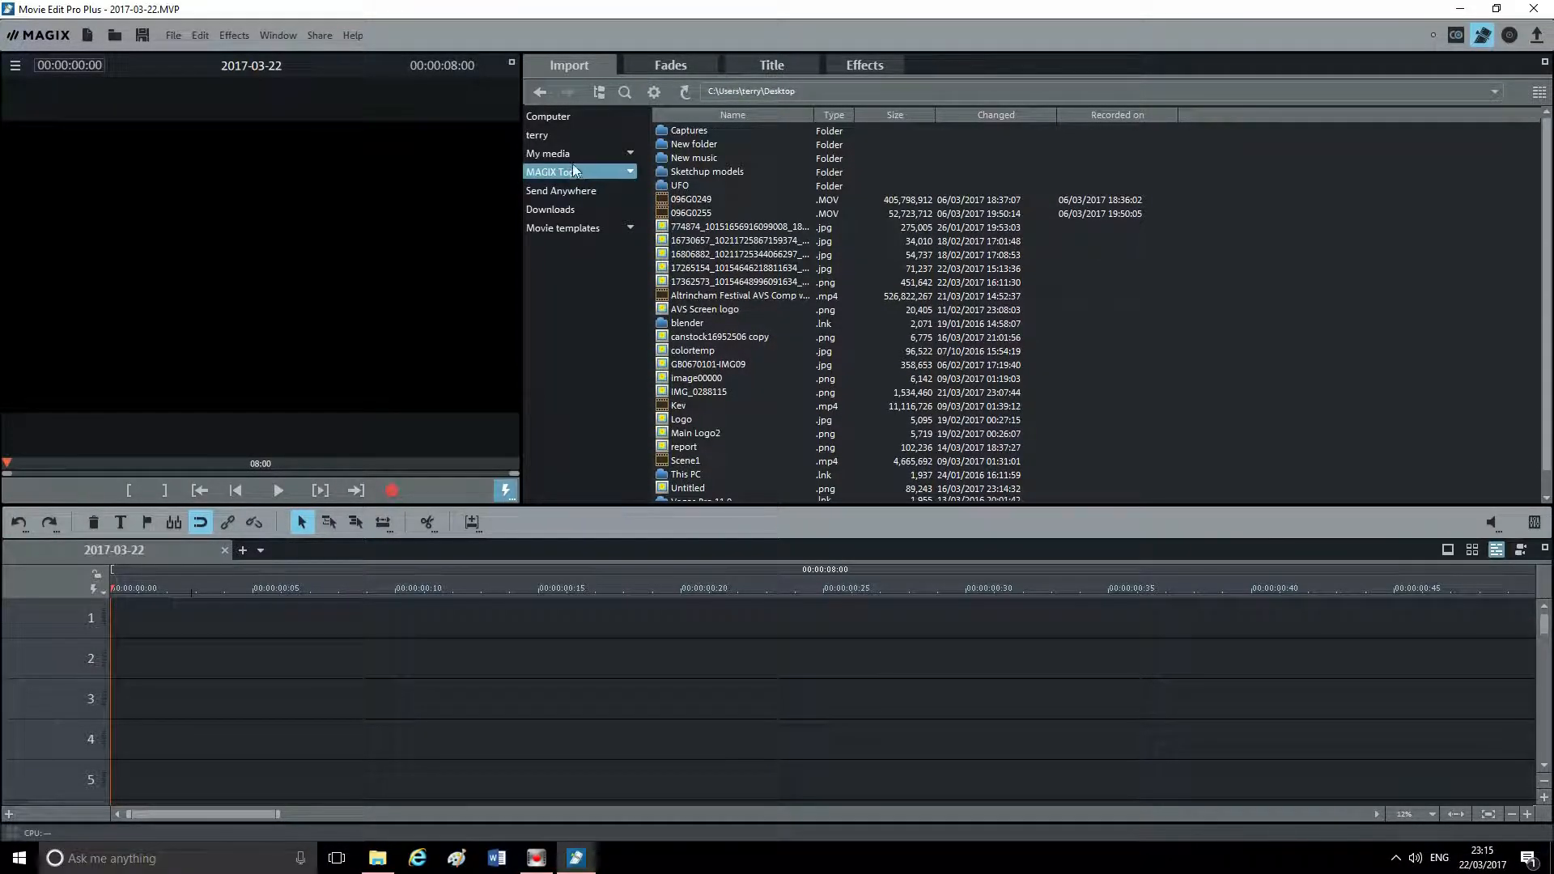
Step: Open the clips folder on the D: Slave drive as the media import location
left_click(554, 136)
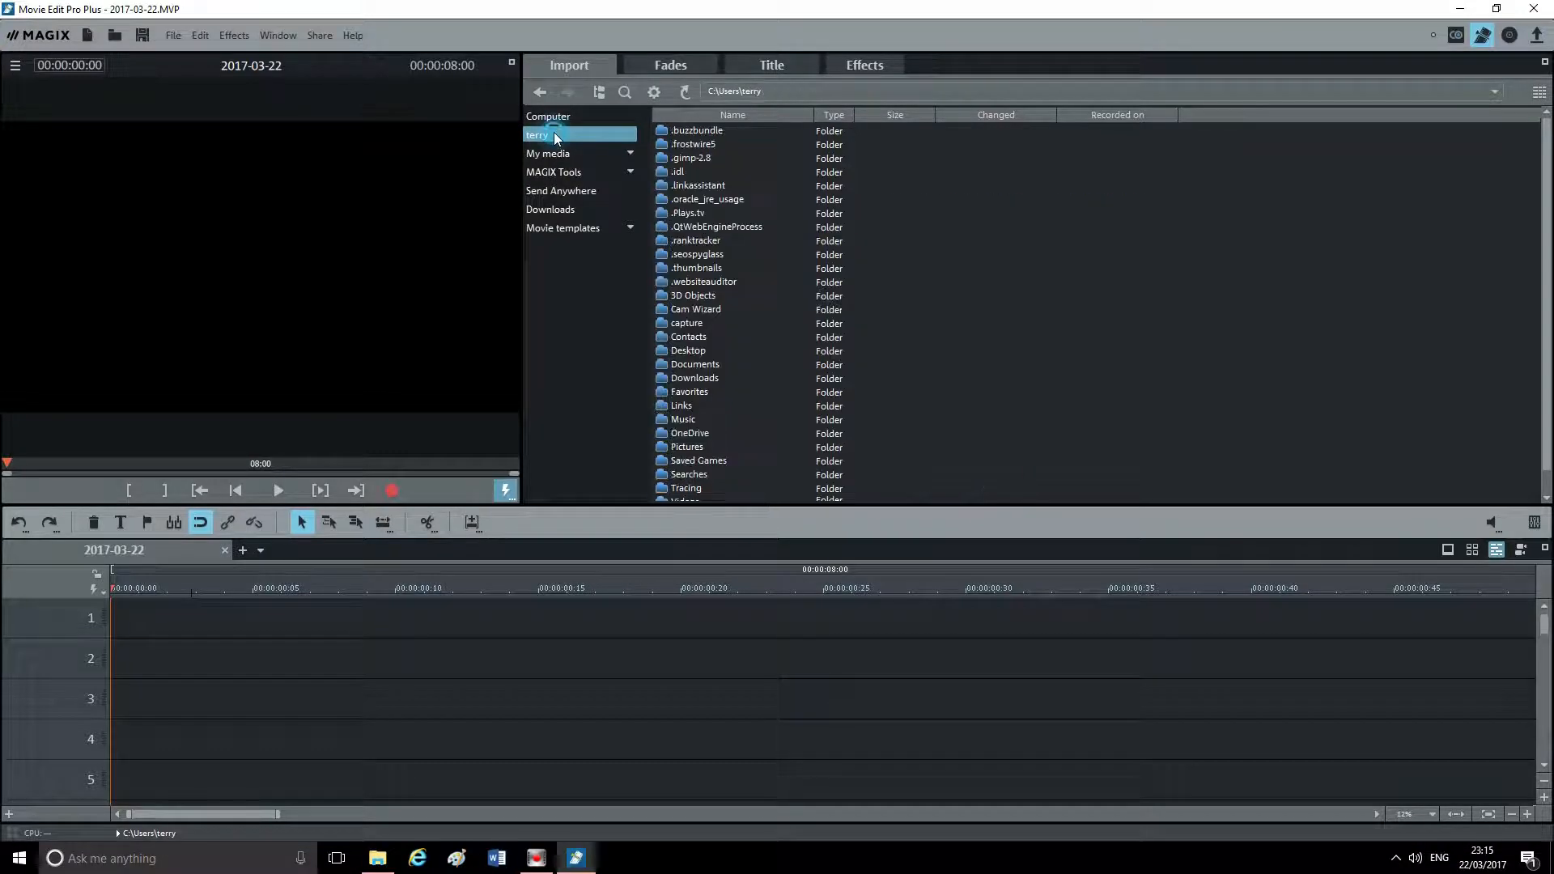
left_click(573, 118)
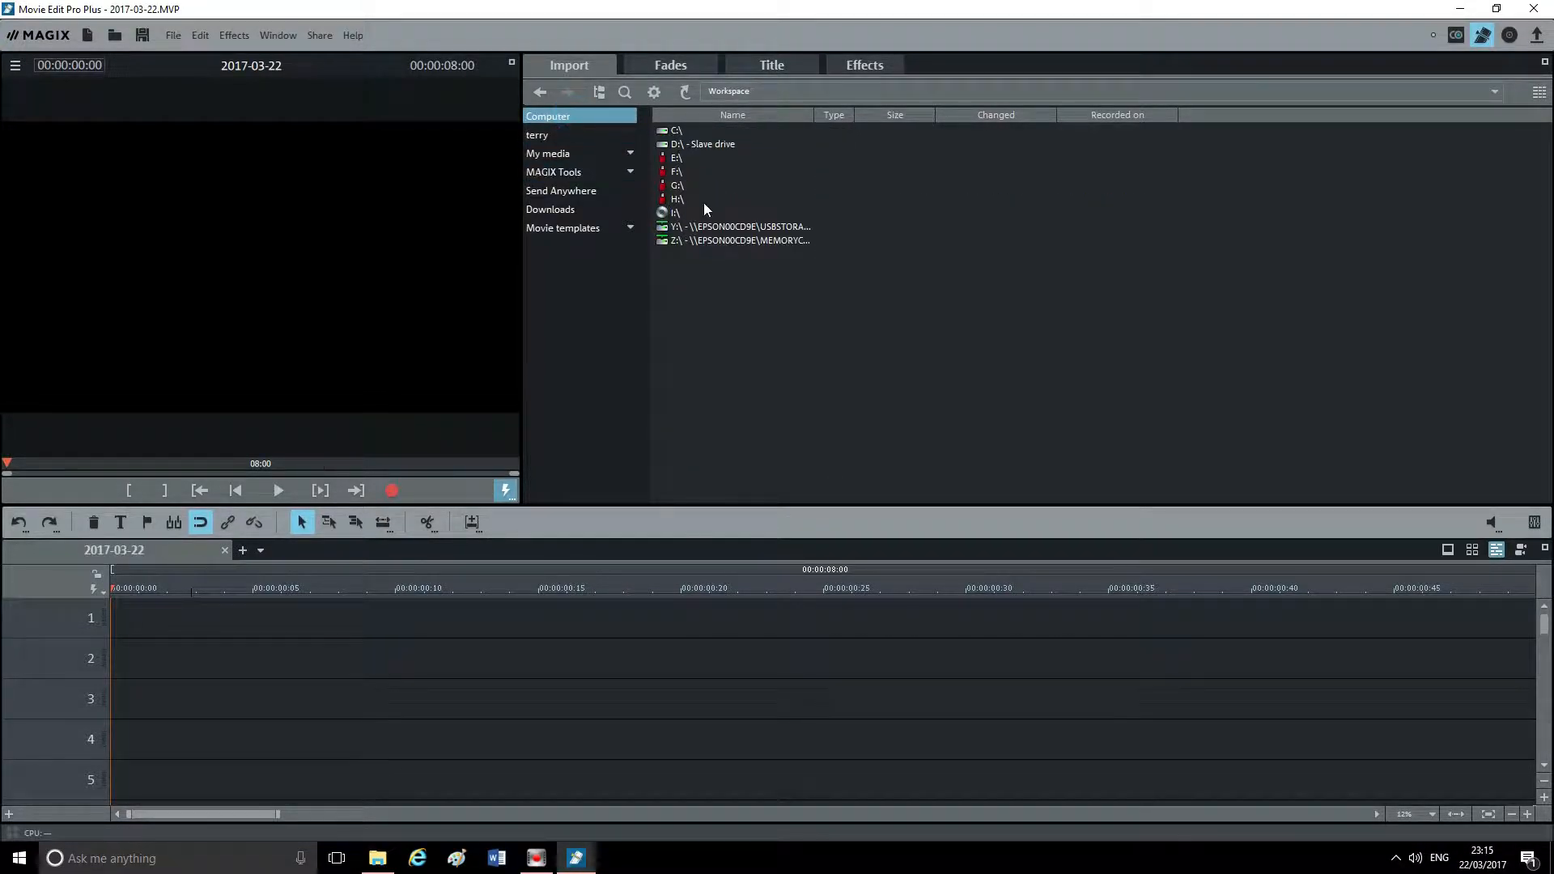
double_click(712, 144)
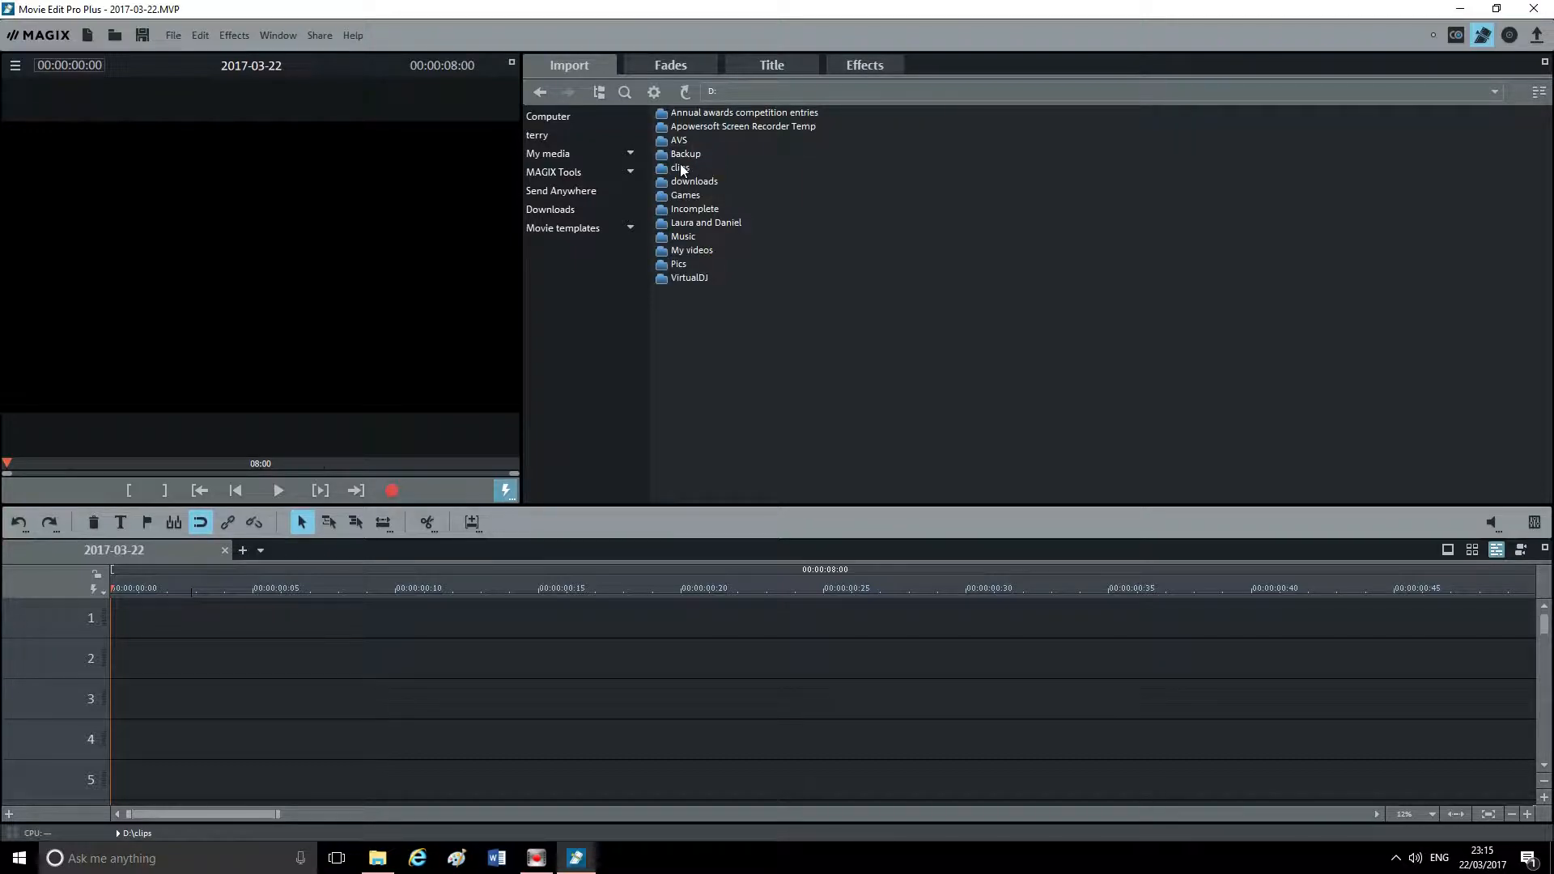
double_click(681, 169)
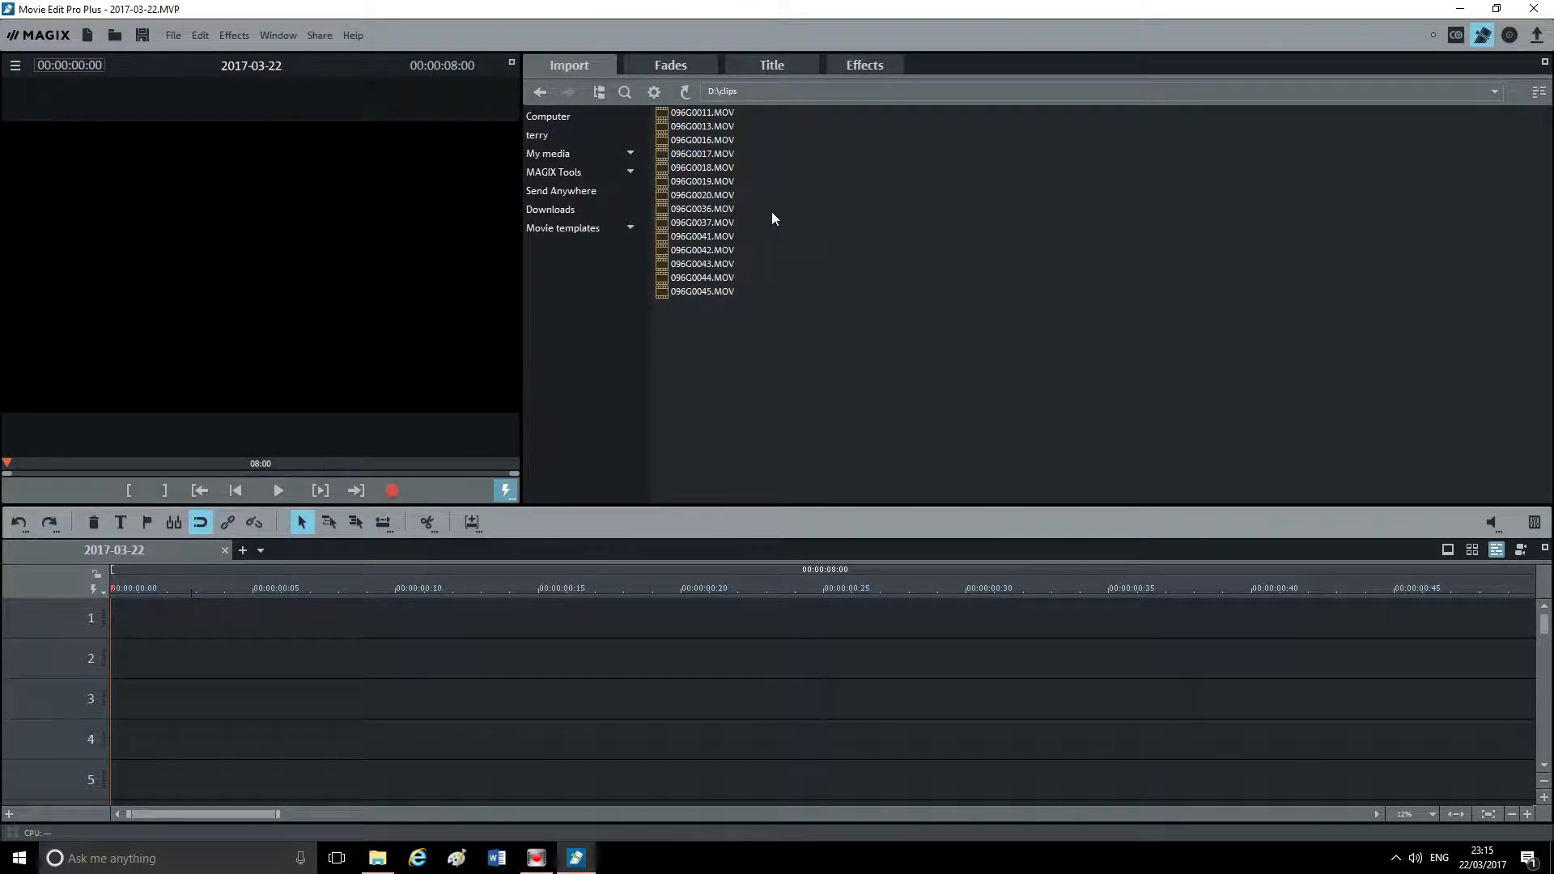
Step: Preview the clips 096G0016.MOV and 096G0044.MOV from the clips folder
left_click(682, 112)
left_click(685, 128)
left_click(686, 141)
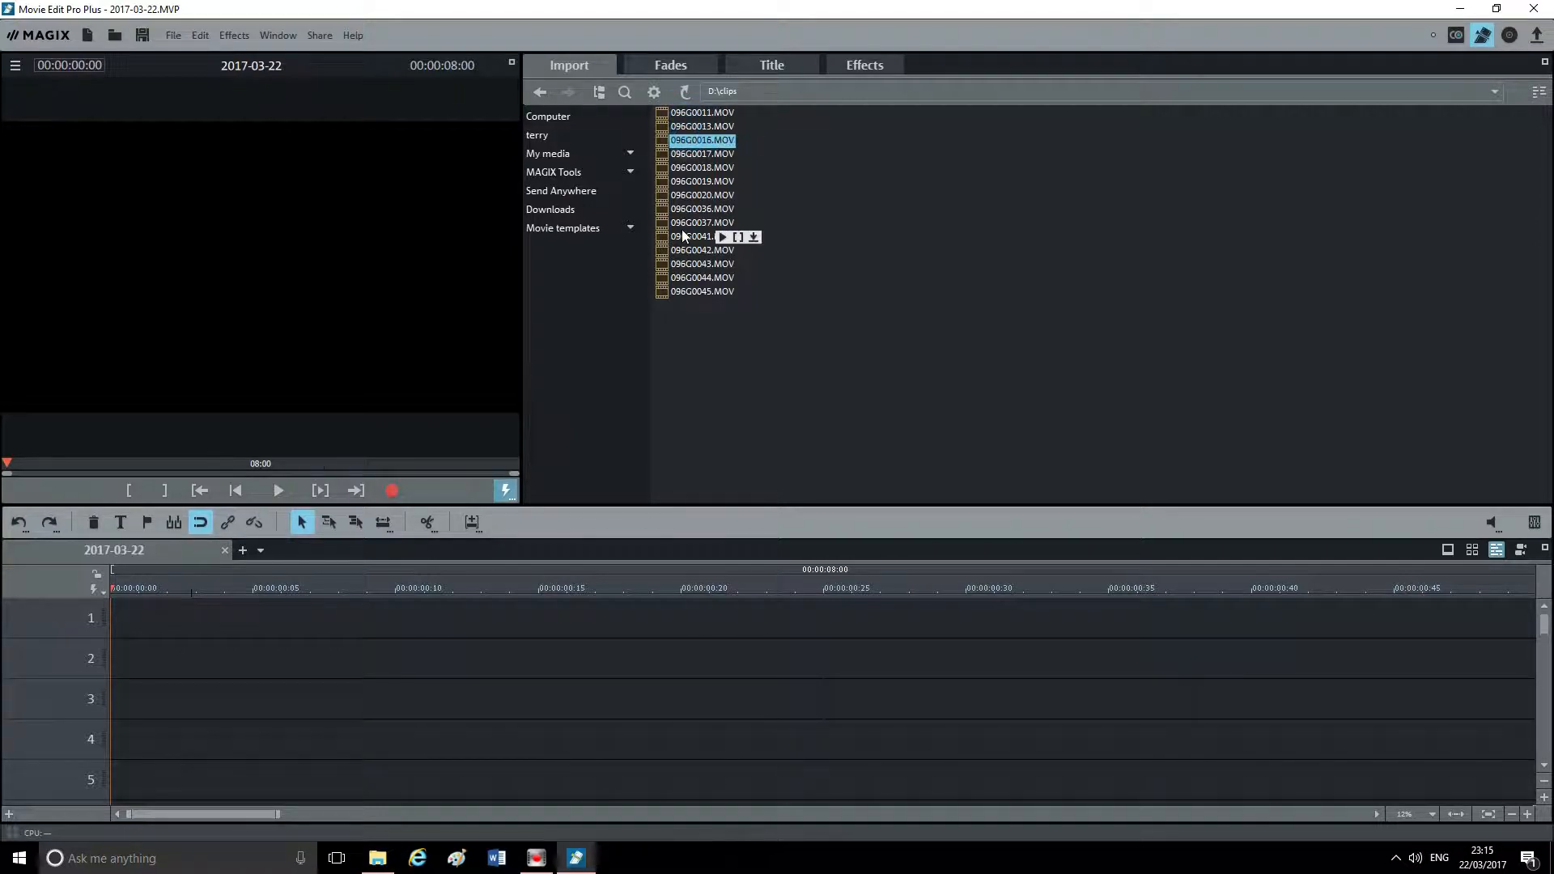
left_click(682, 227)
left_click(722, 140)
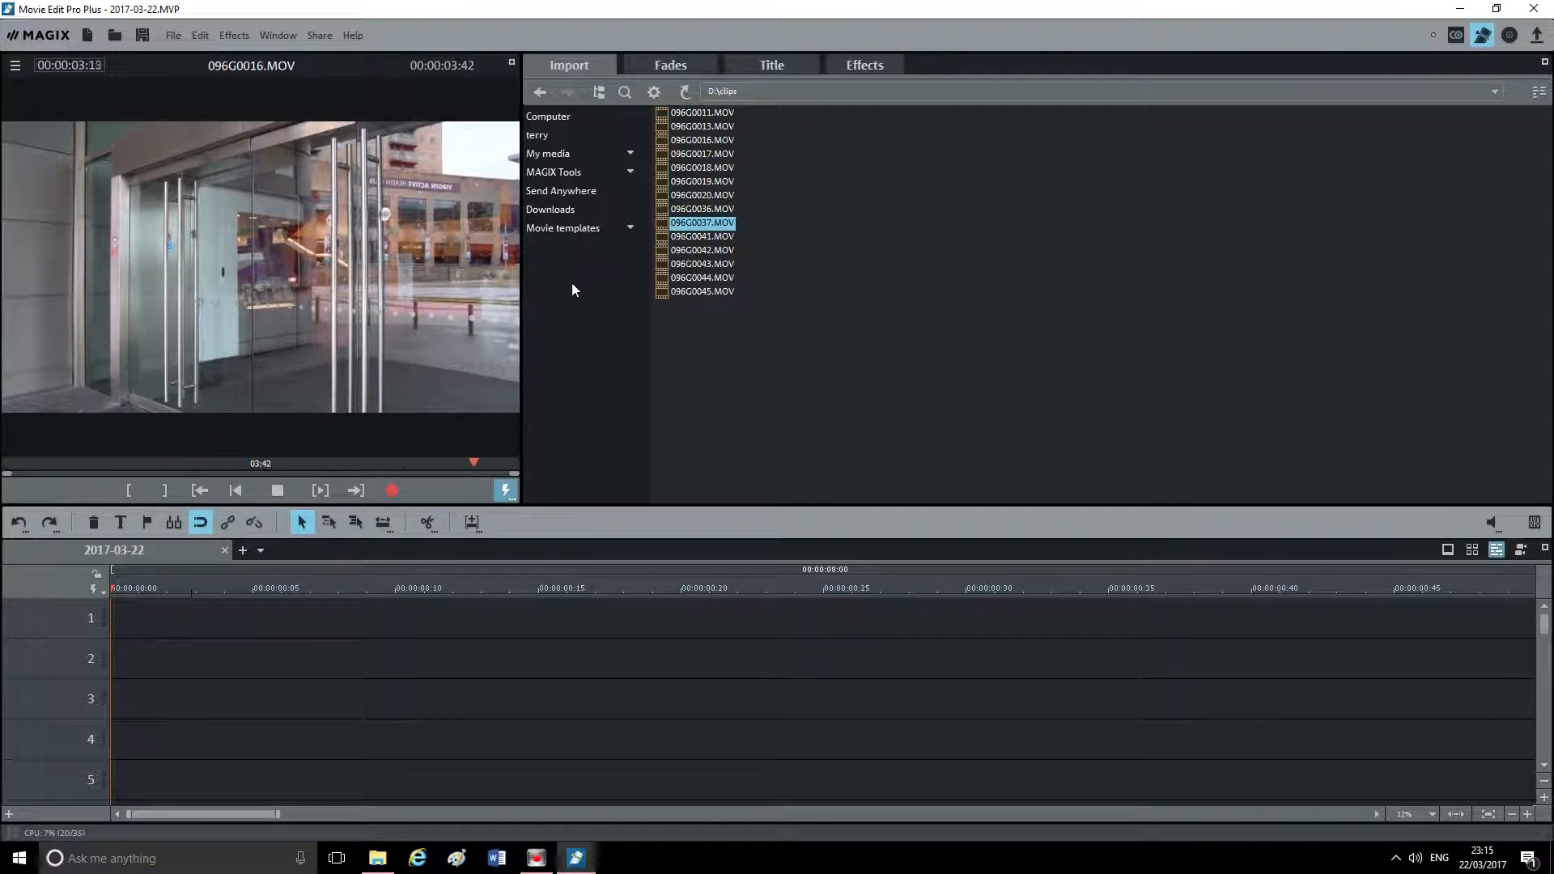
left_click(723, 279)
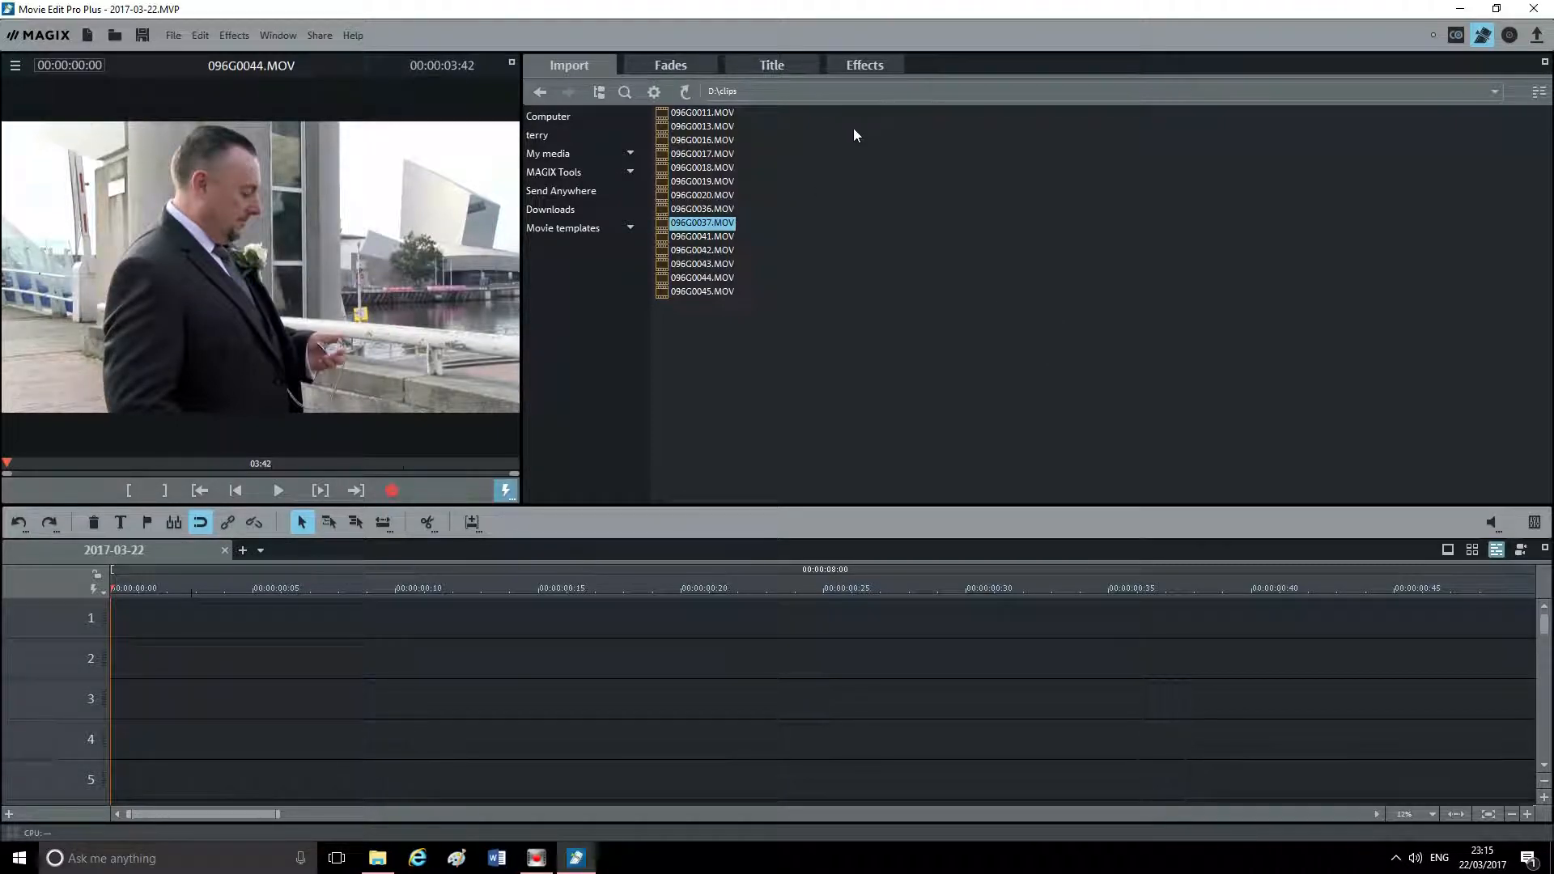
Step: Preview the Flubber title template from the Fonts category and place it at the start of track 1
left_click(789, 66)
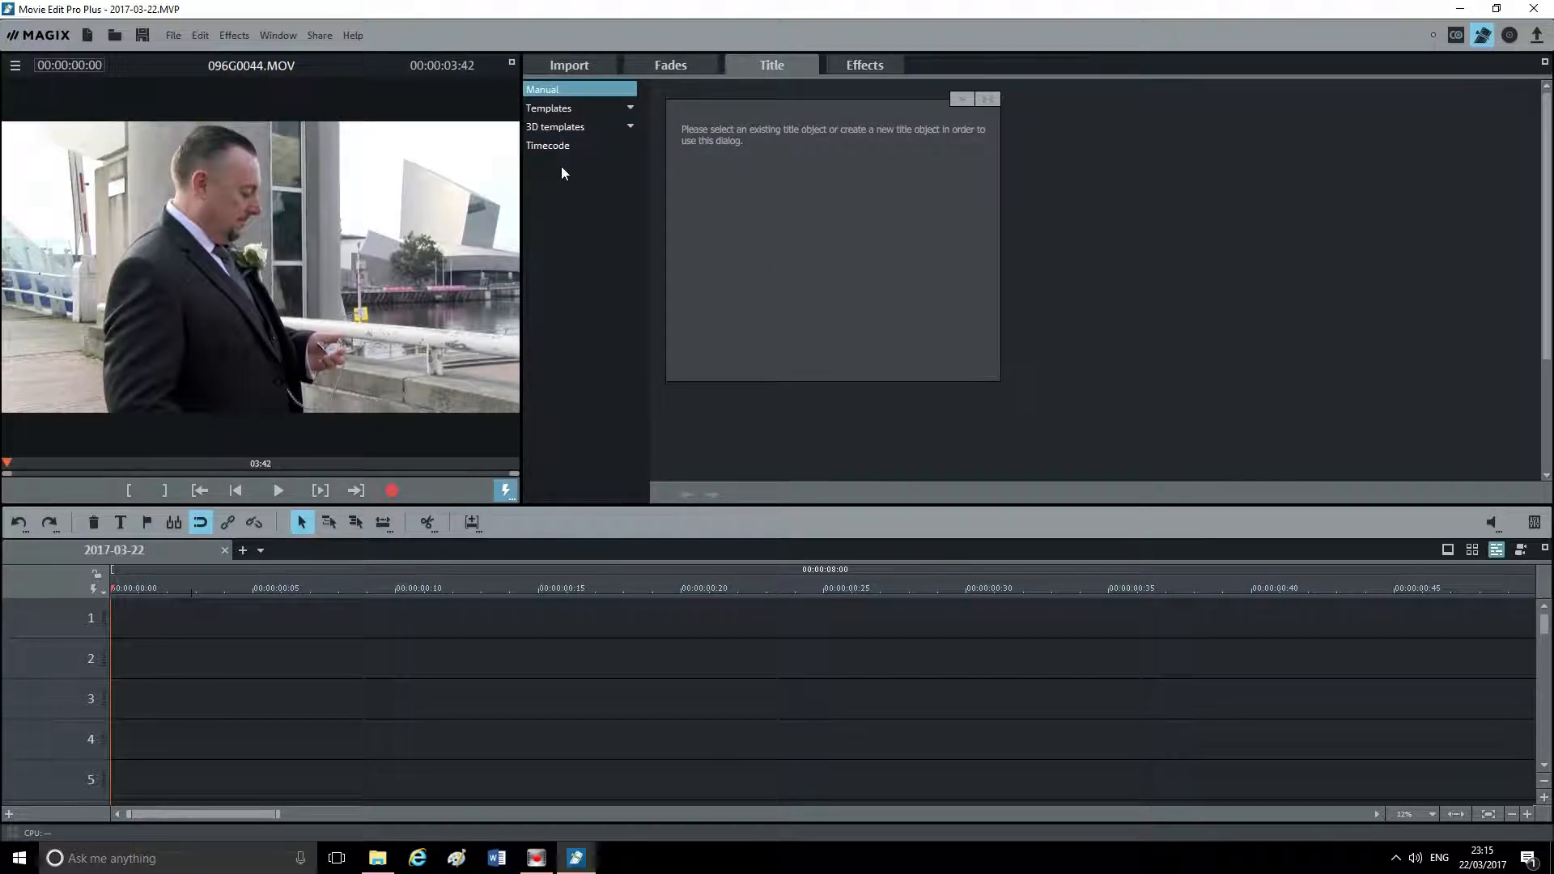
left_click(567, 107)
left_click(548, 127)
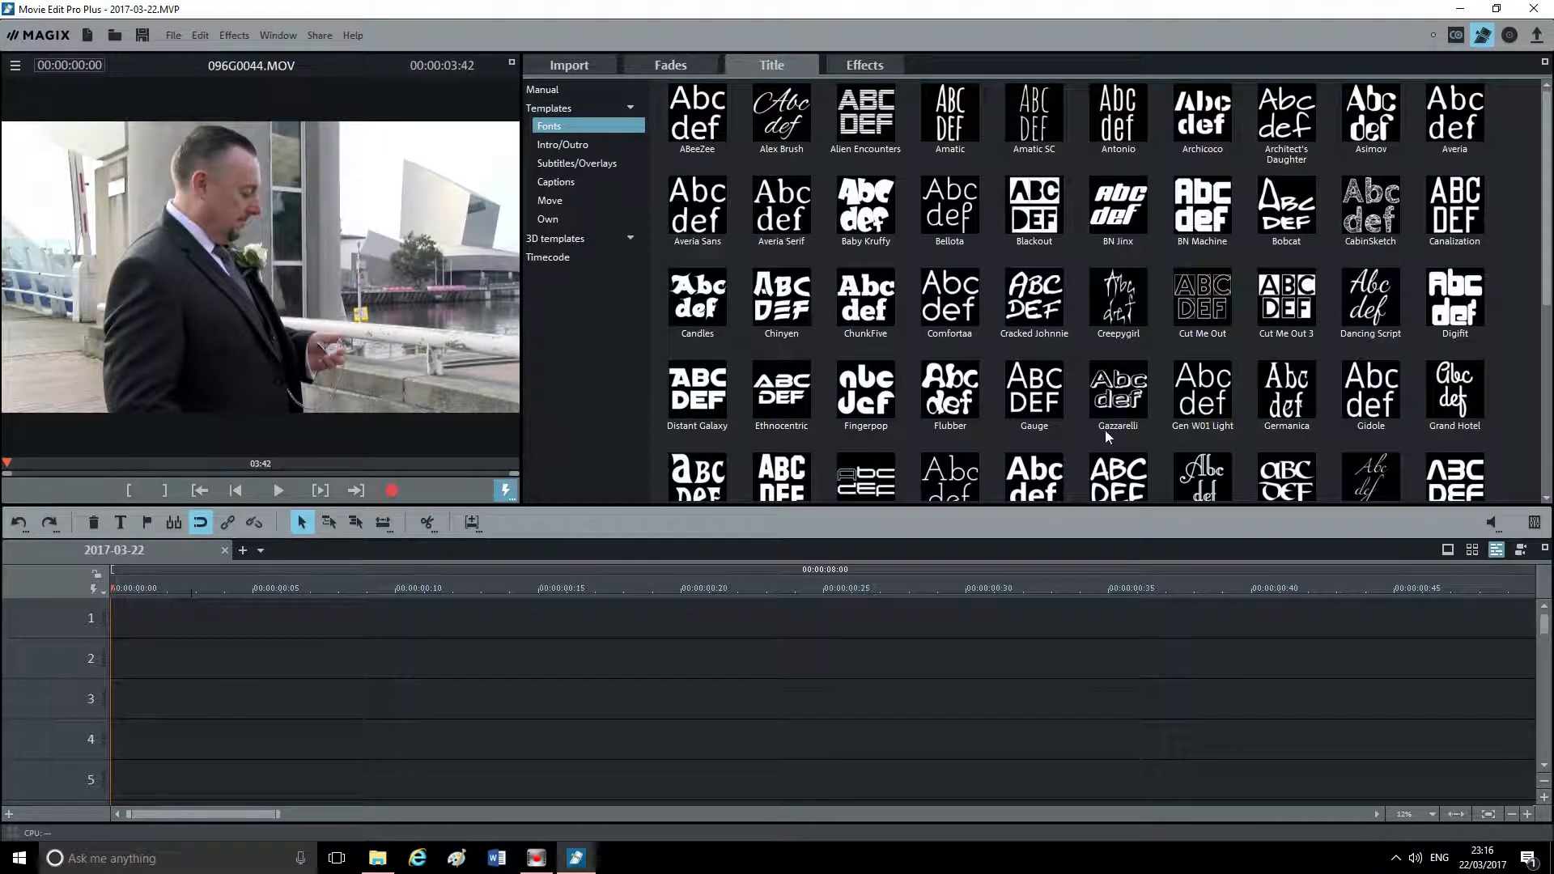
mouse_move(942, 397)
left_click(941, 401)
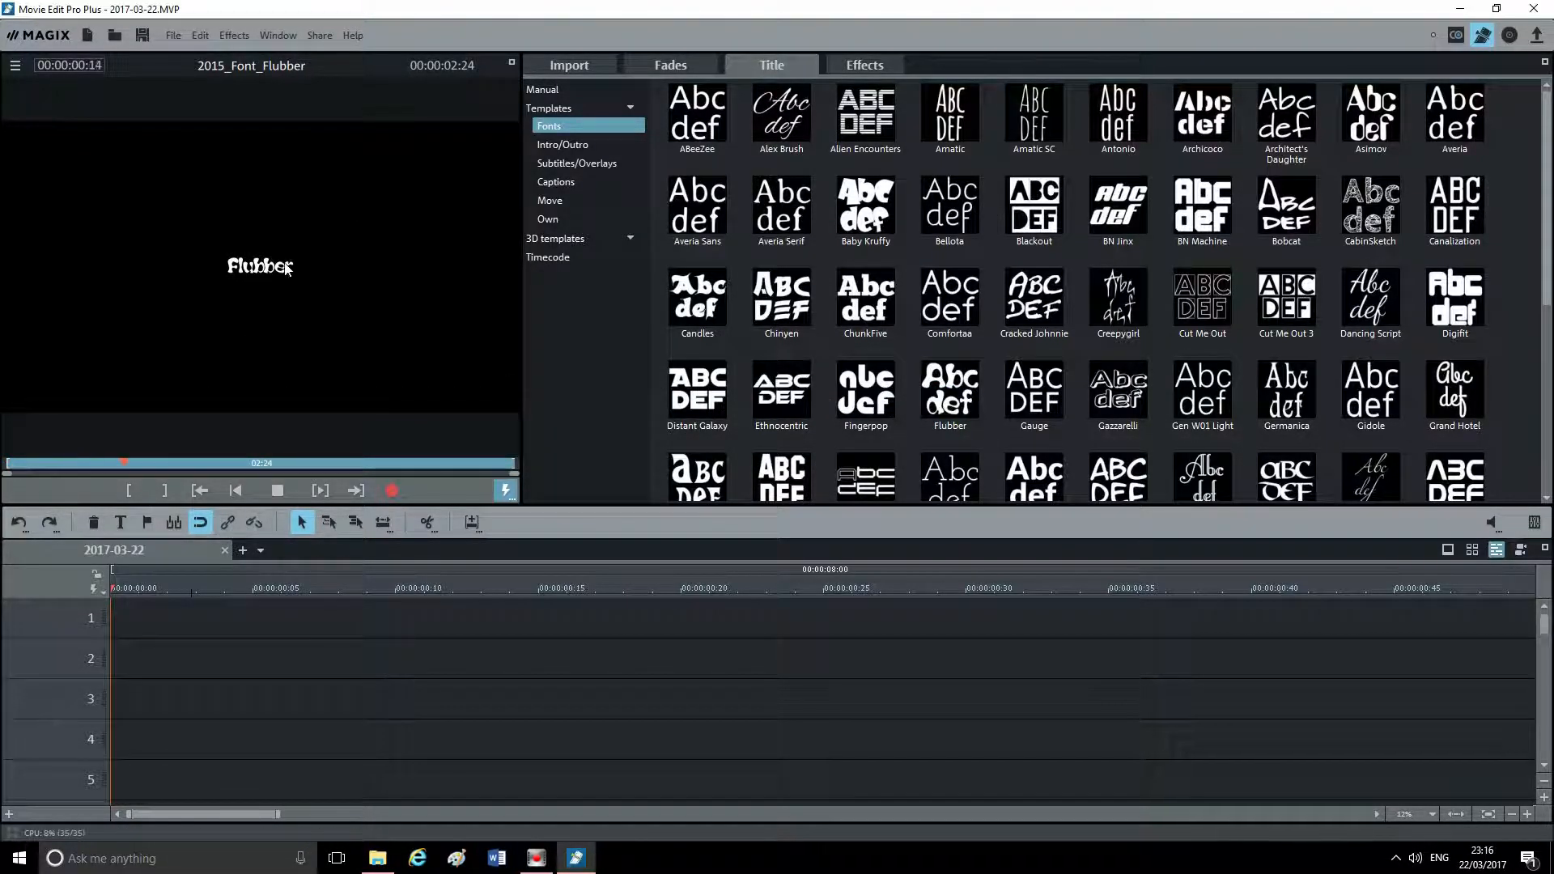
left_click(967, 385)
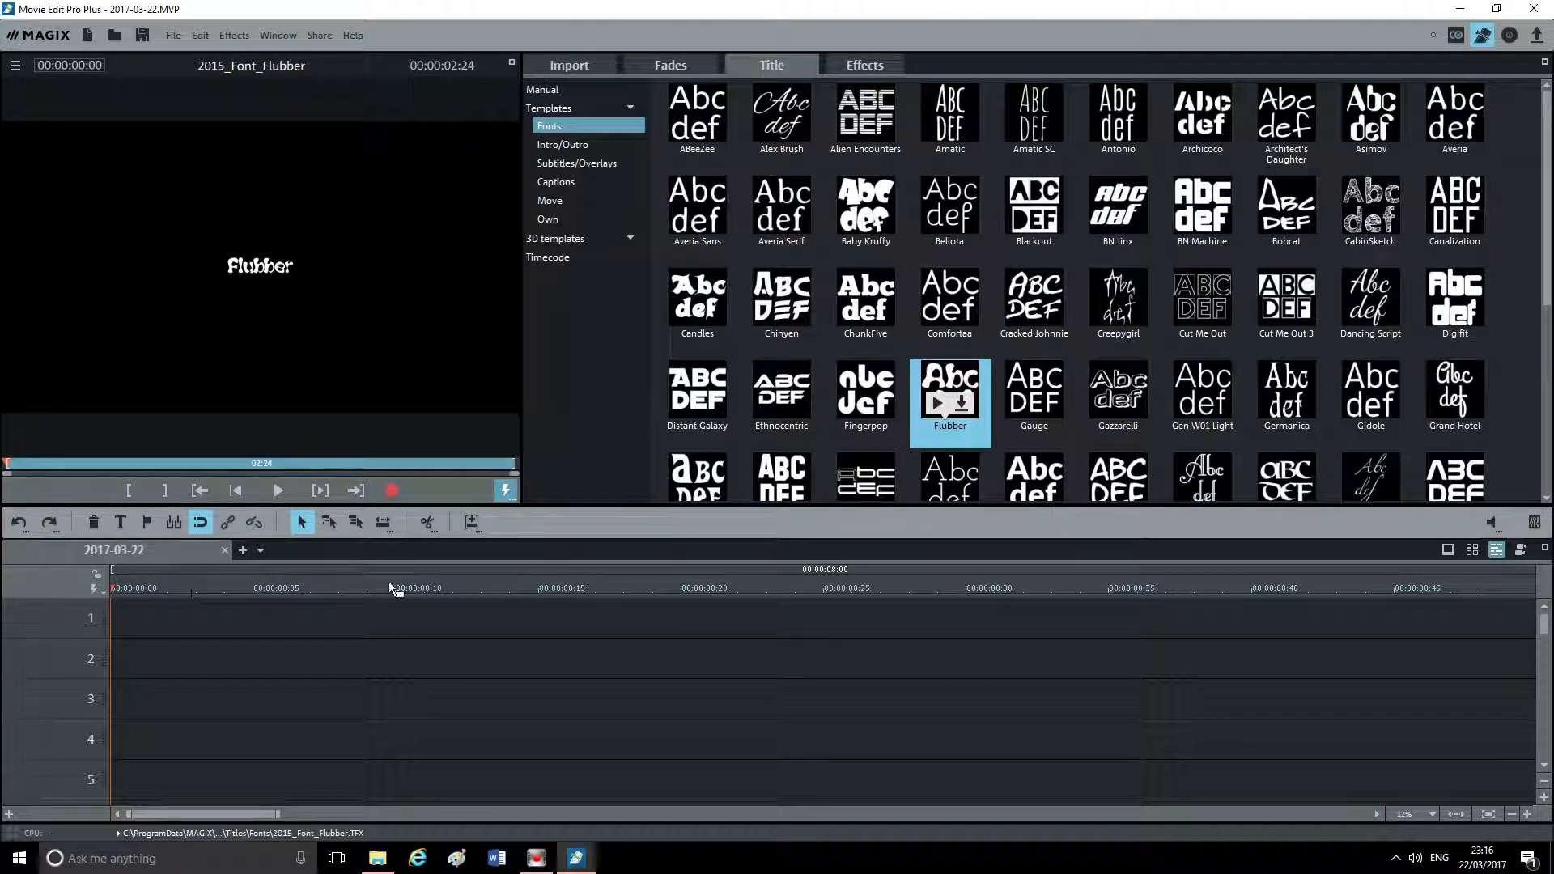
left_click_drag(394, 589, 210, 652)
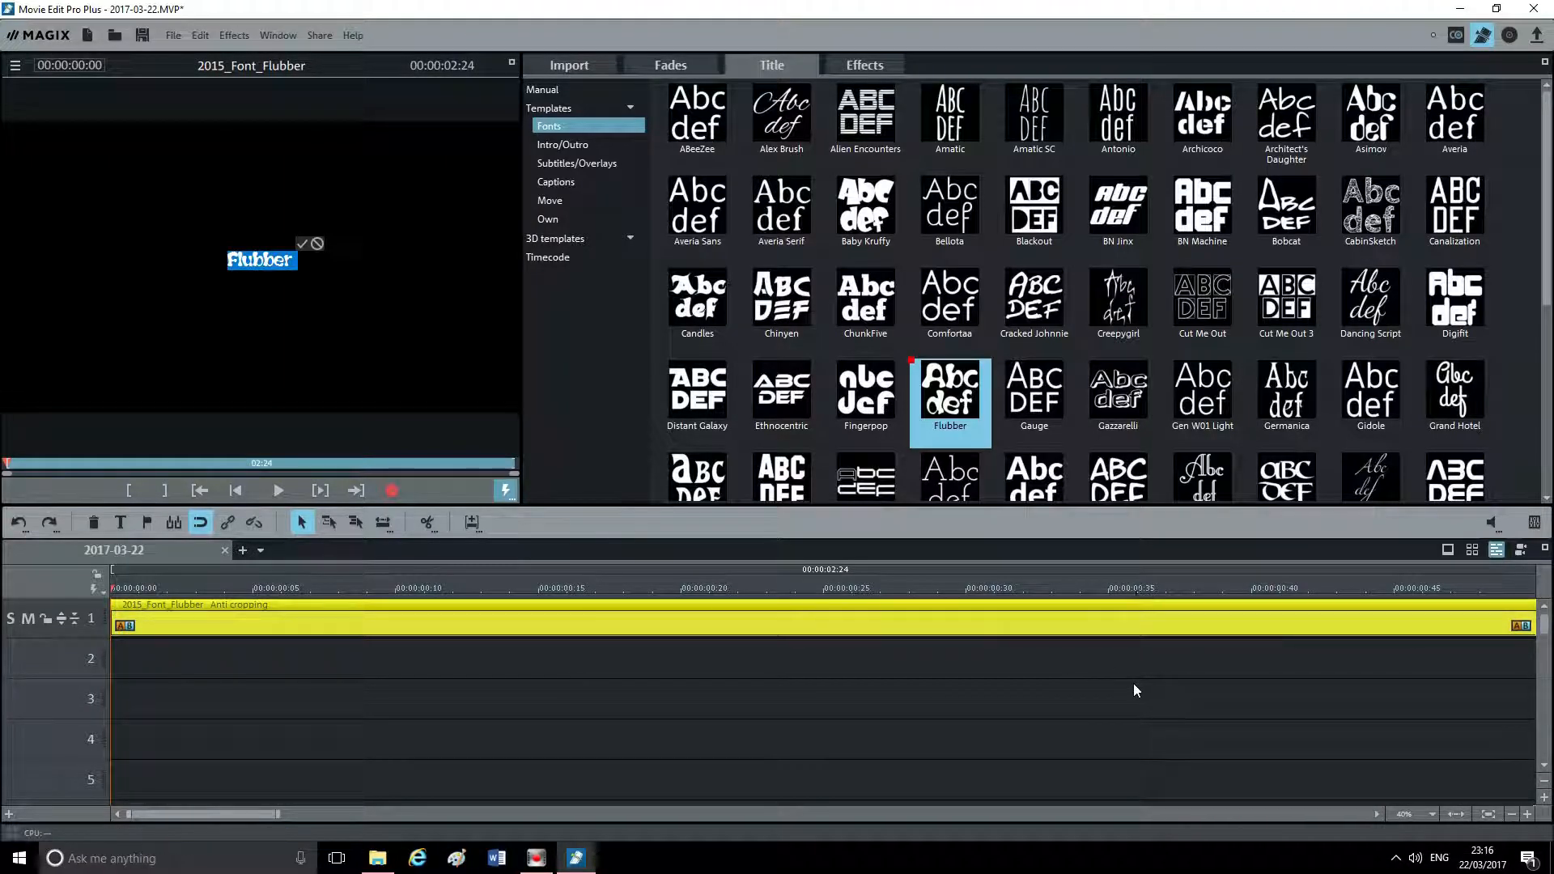
Step: Shorten the Flubber title on track 1 to about 18 frames by trimming its end
scroll(1133, 685, "up", 4)
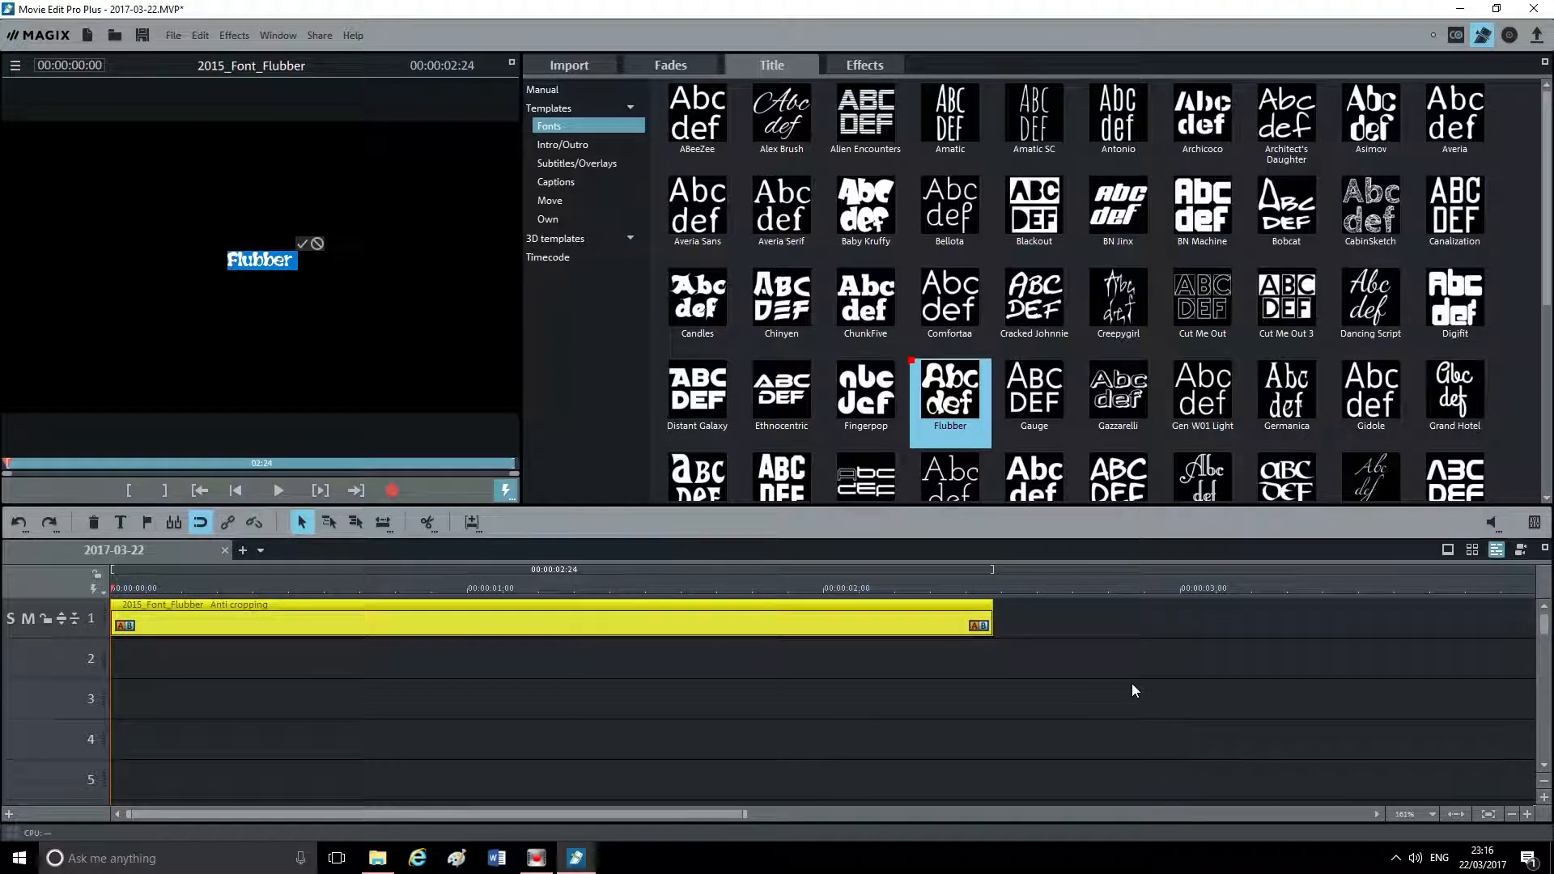
scroll(1132, 683, "down", 1)
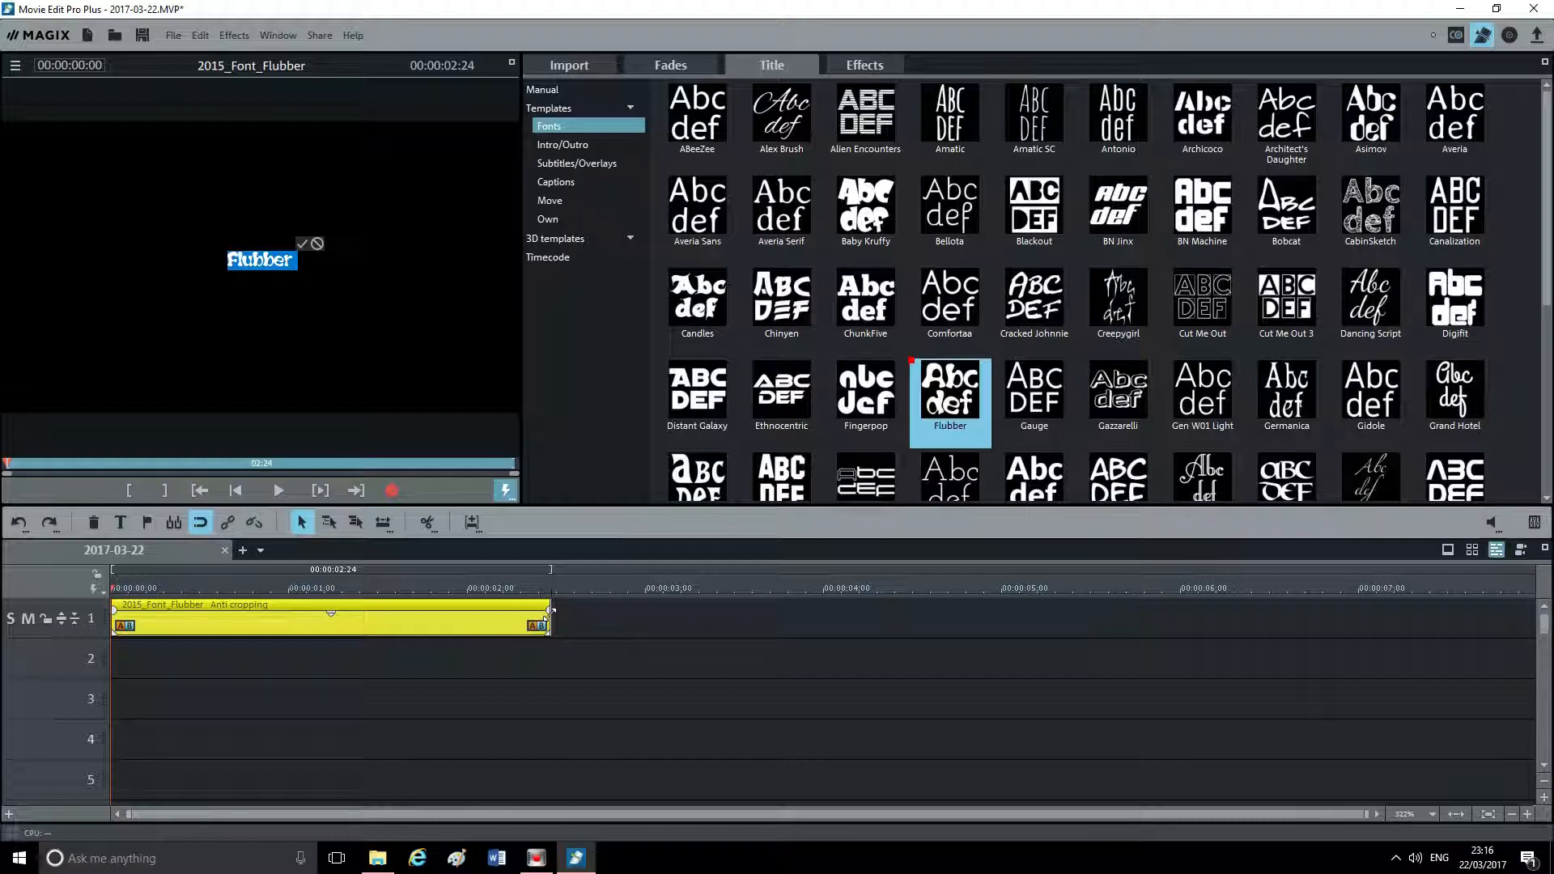
left_click_drag(551, 626, 173, 626)
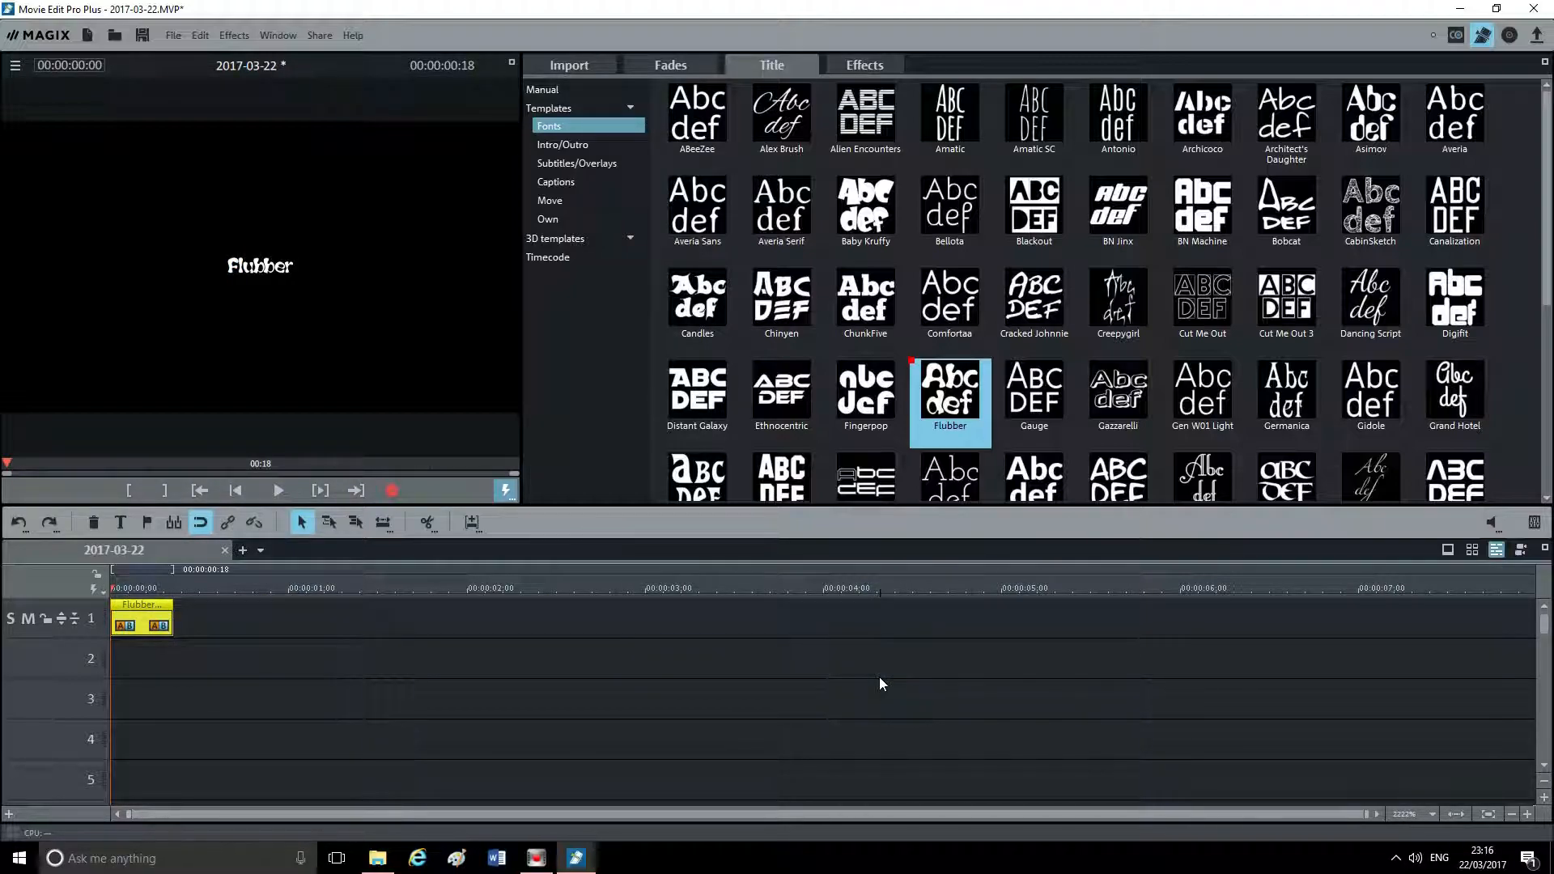
Step: Open the Flubber title on track 1 for manual text editing
scroll(881, 684, "up", 2)
scroll(881, 685, "down", 4)
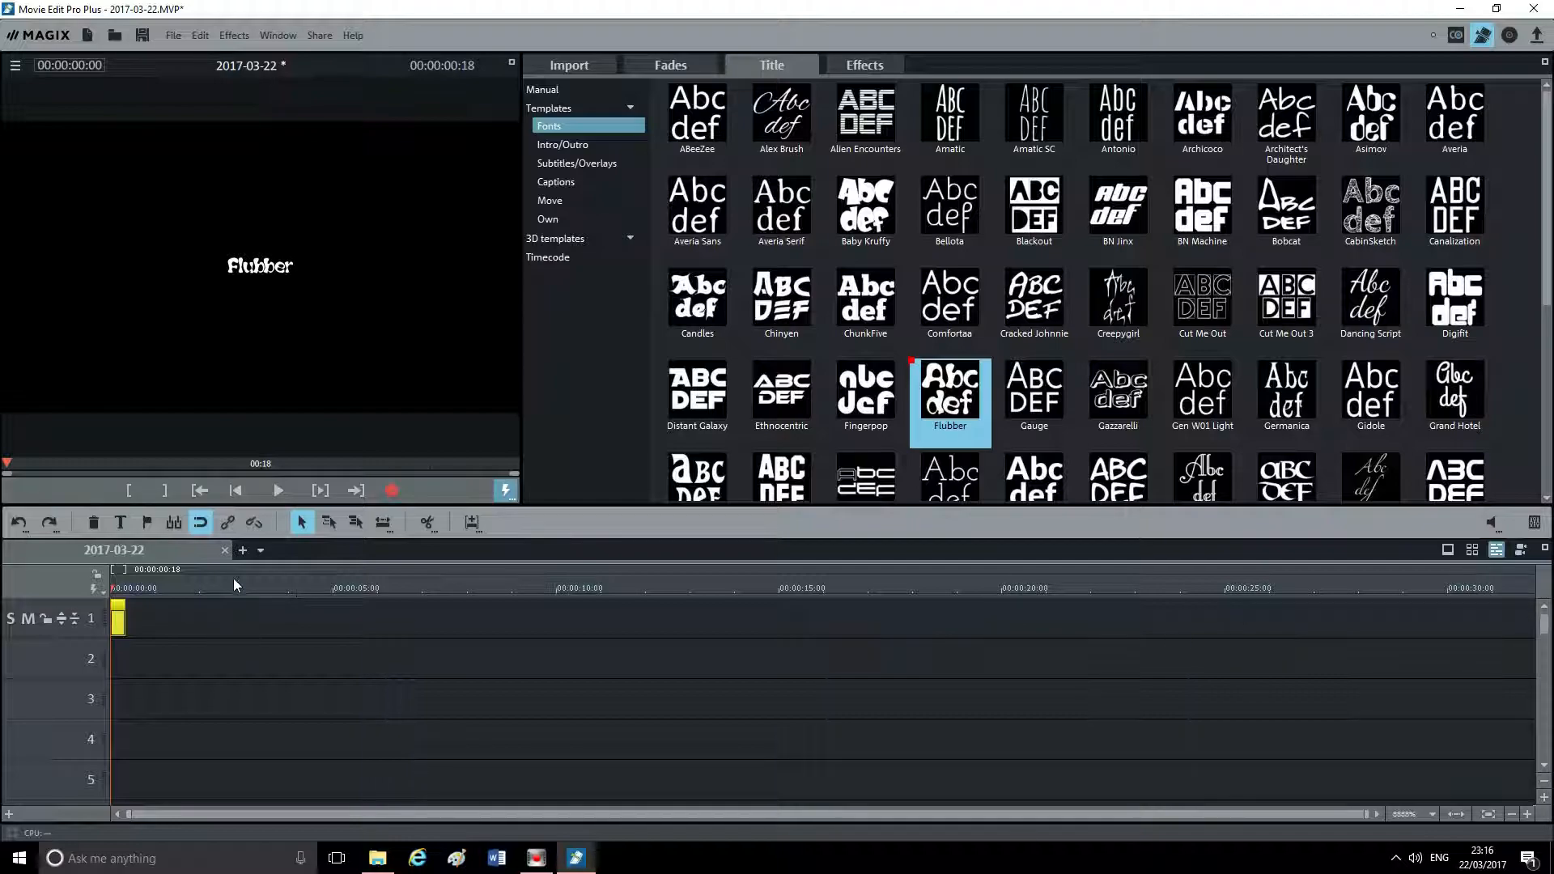
double_click(120, 608)
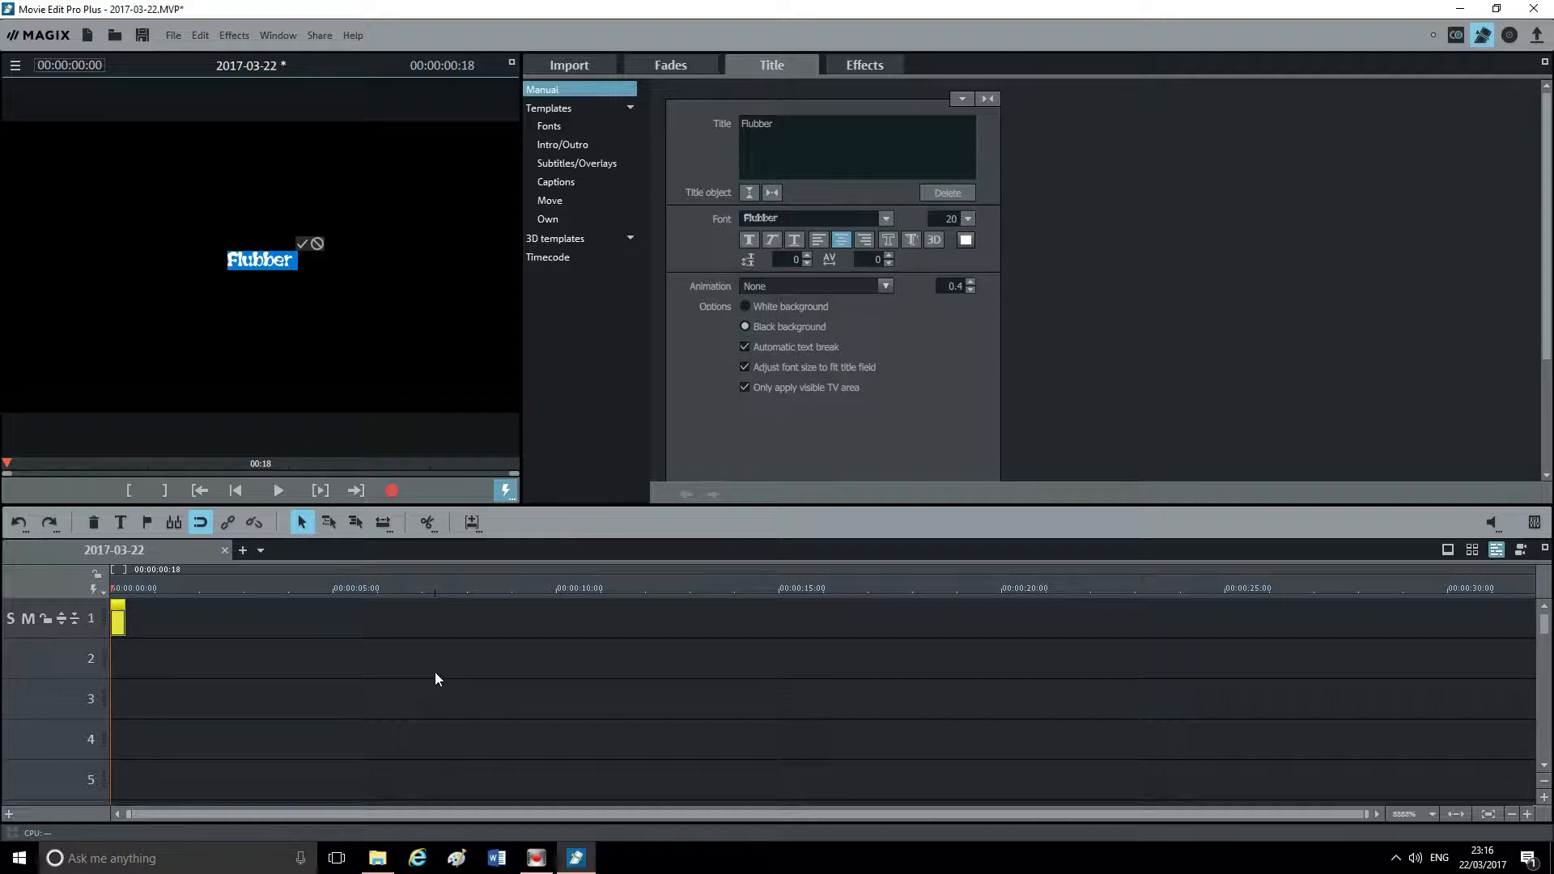
Step: Lengthen the Flubber title on track 1 to 00:00:01:10 by extending its end
scroll(436, 674, "up", 3)
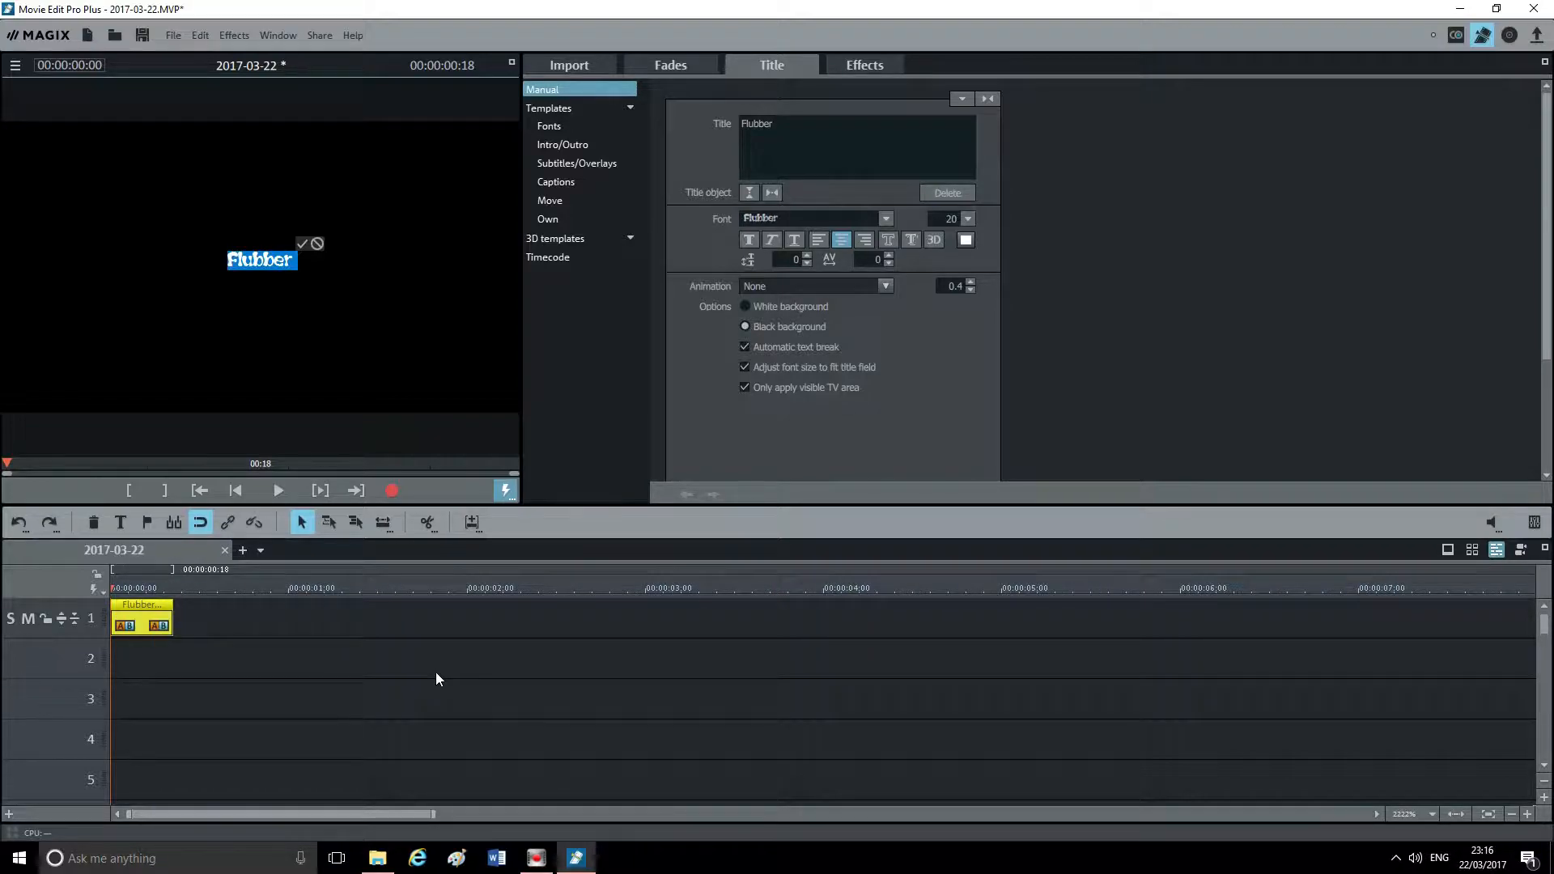
scroll(436, 680, "up", 1)
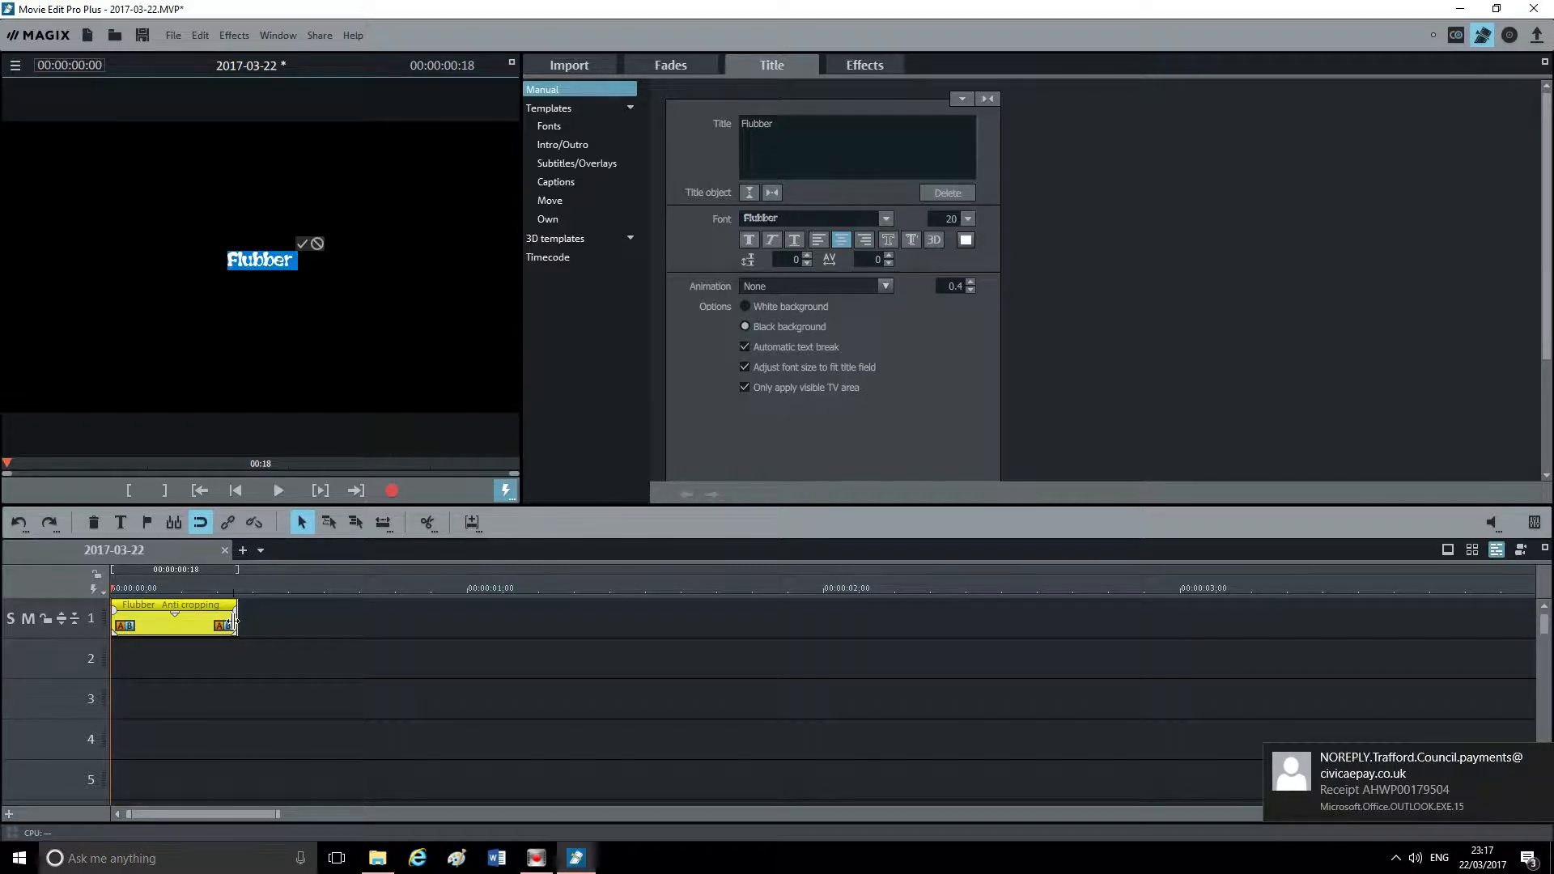
left_click_drag(234, 622, 536, 622)
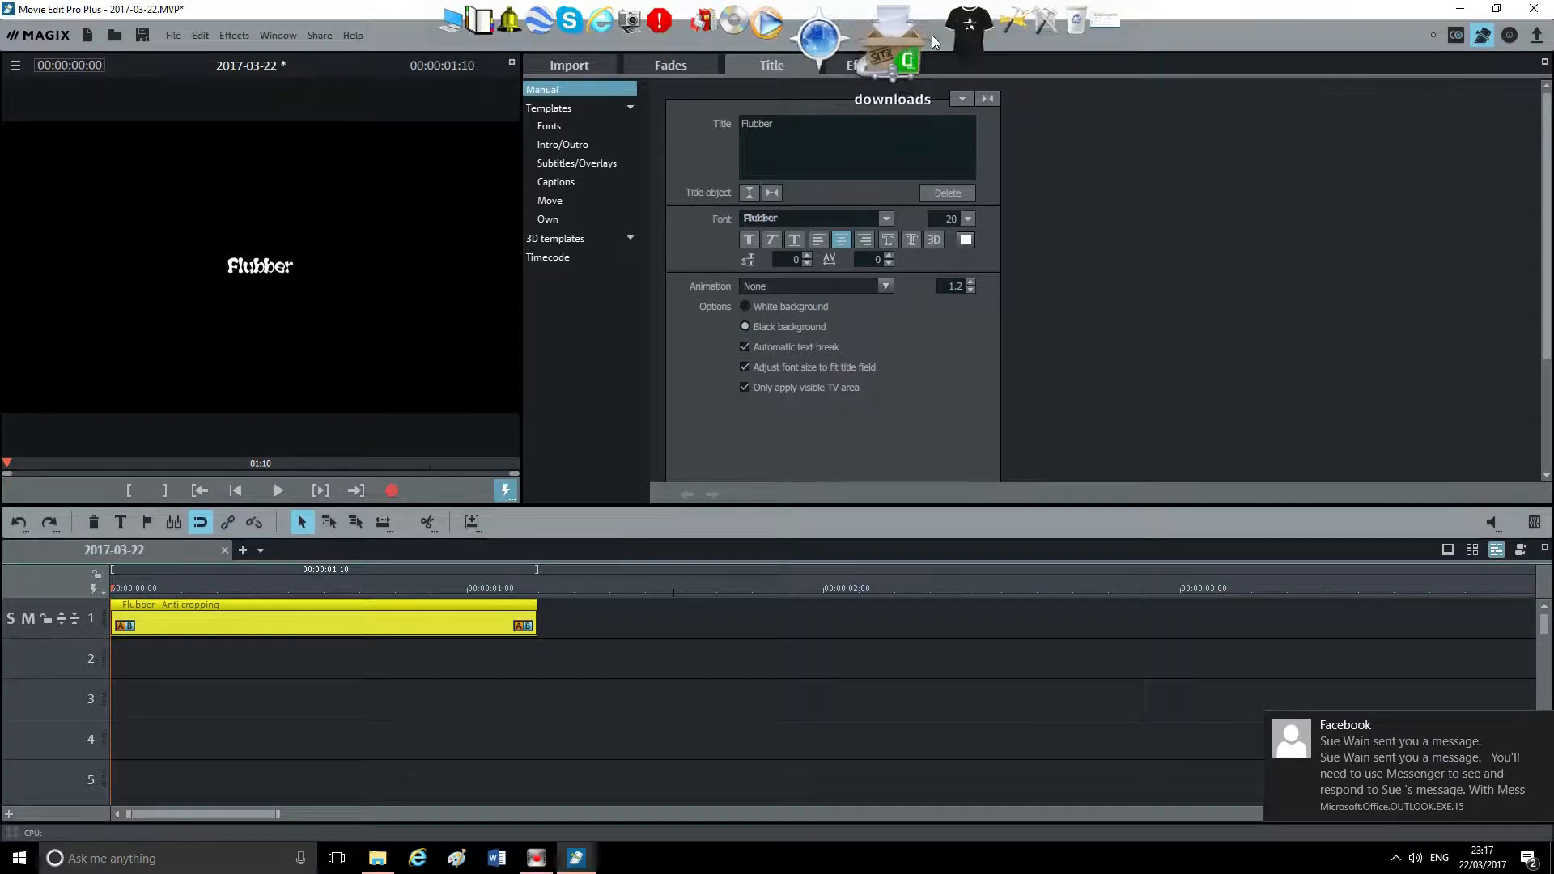
left_click(931, 33)
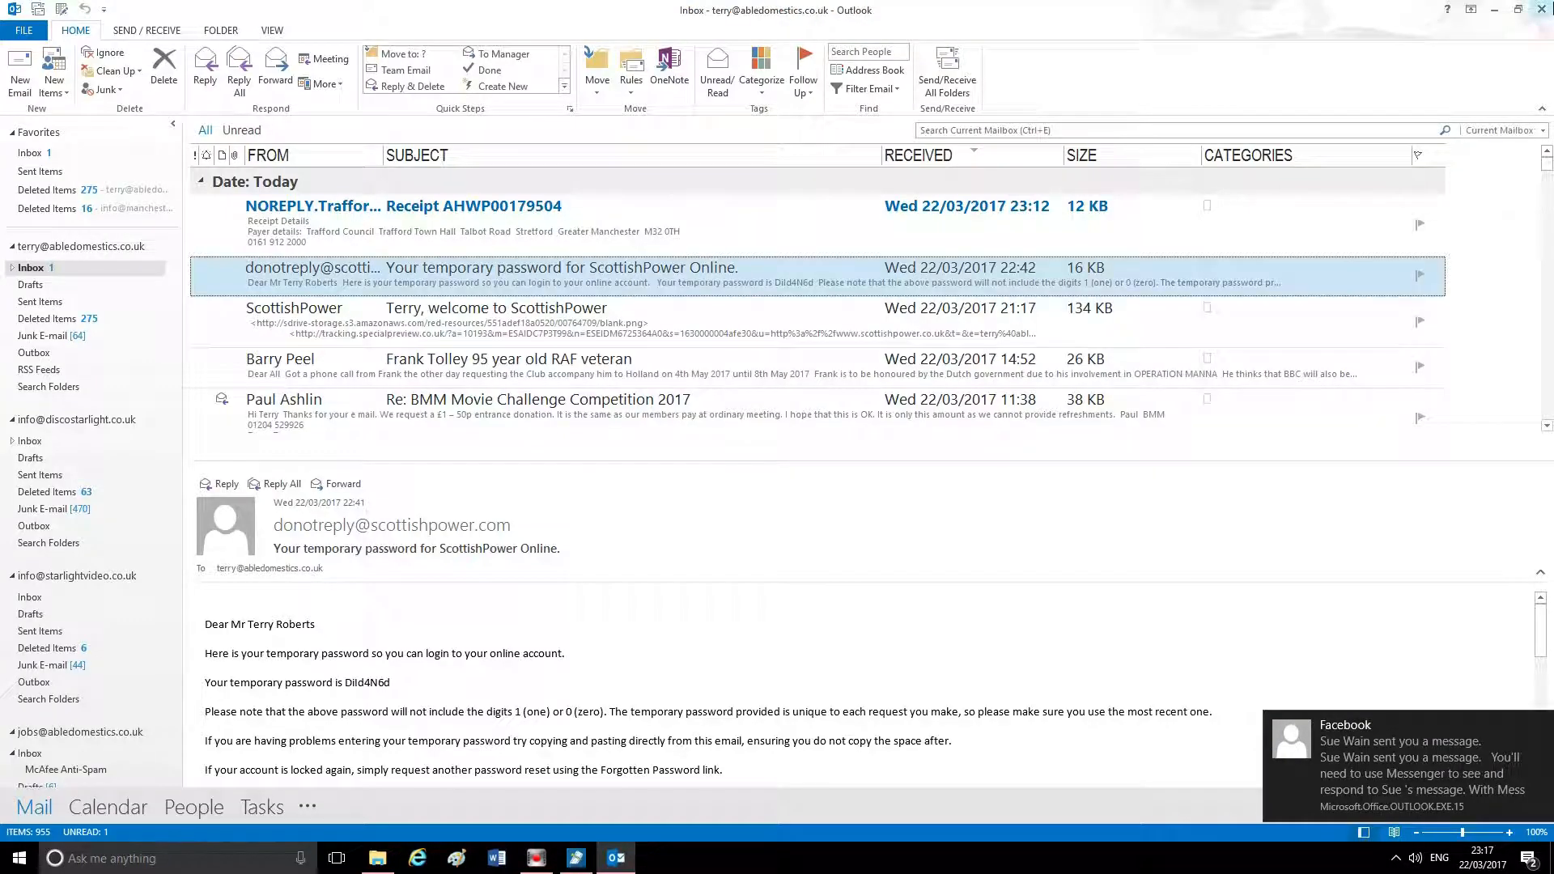
left_click(1544, 9)
Step: Extend the end of the Flubber title on track 1 so it lasts 5 seconds
scroll(572, 714, "down", 1)
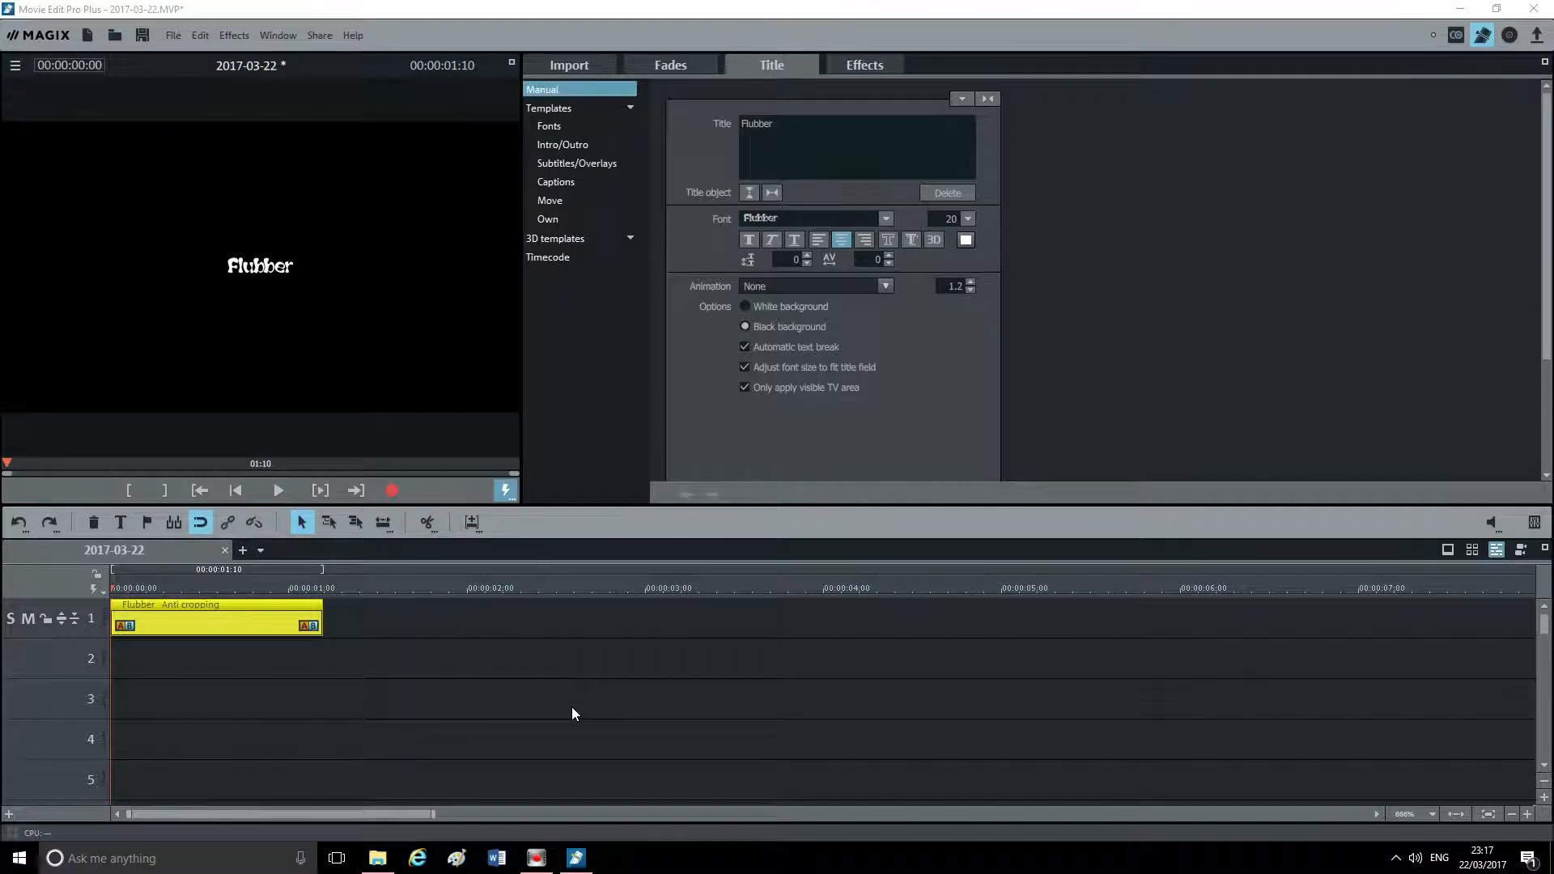
scroll(620, 695, "down", 2)
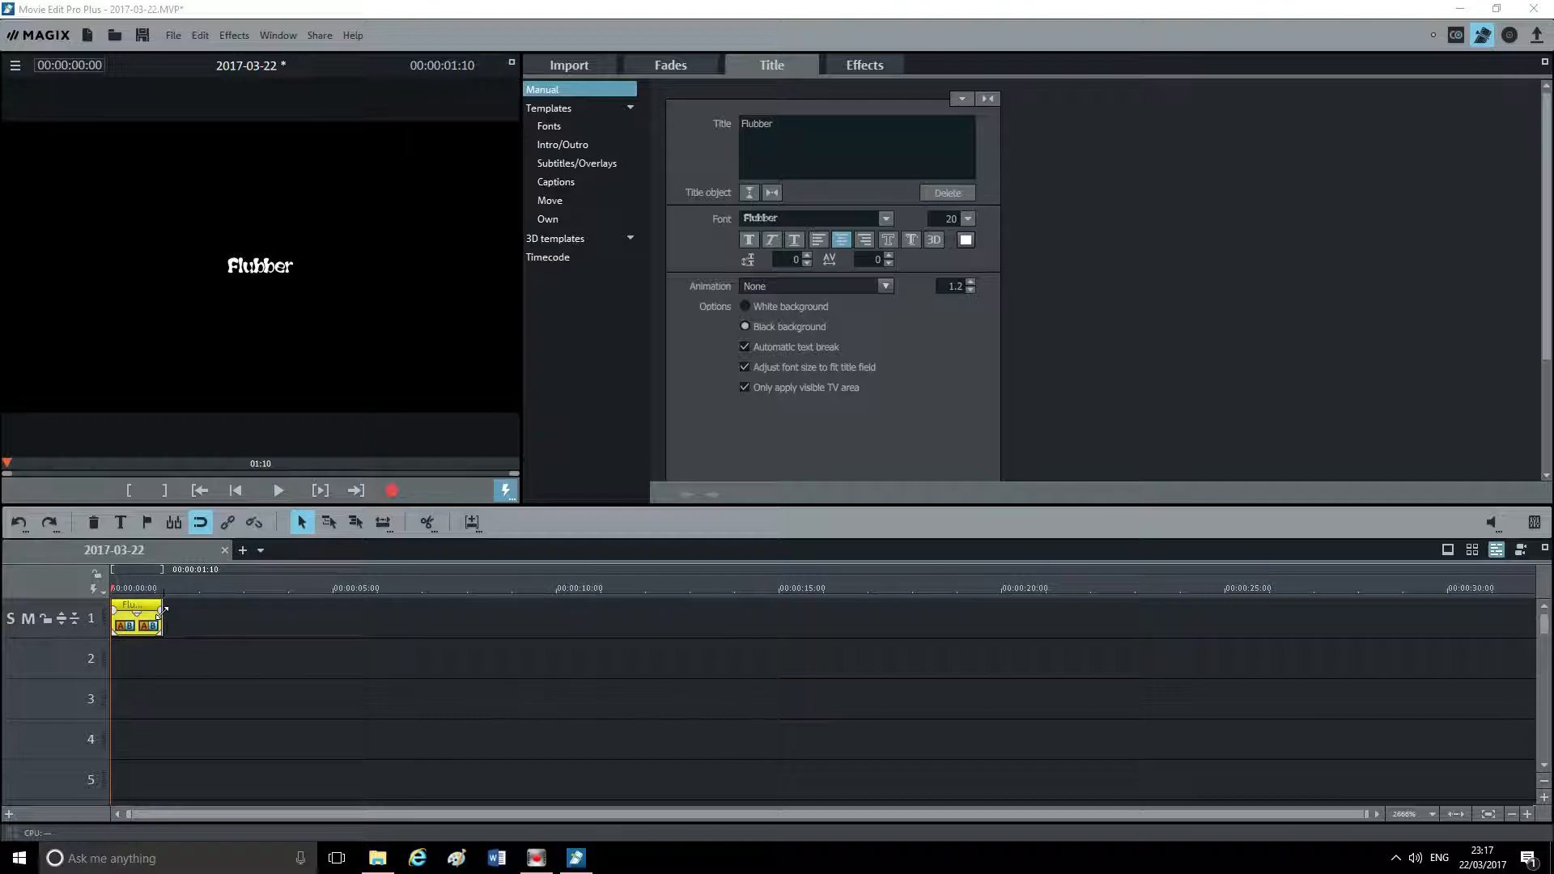
left_click(161, 619)
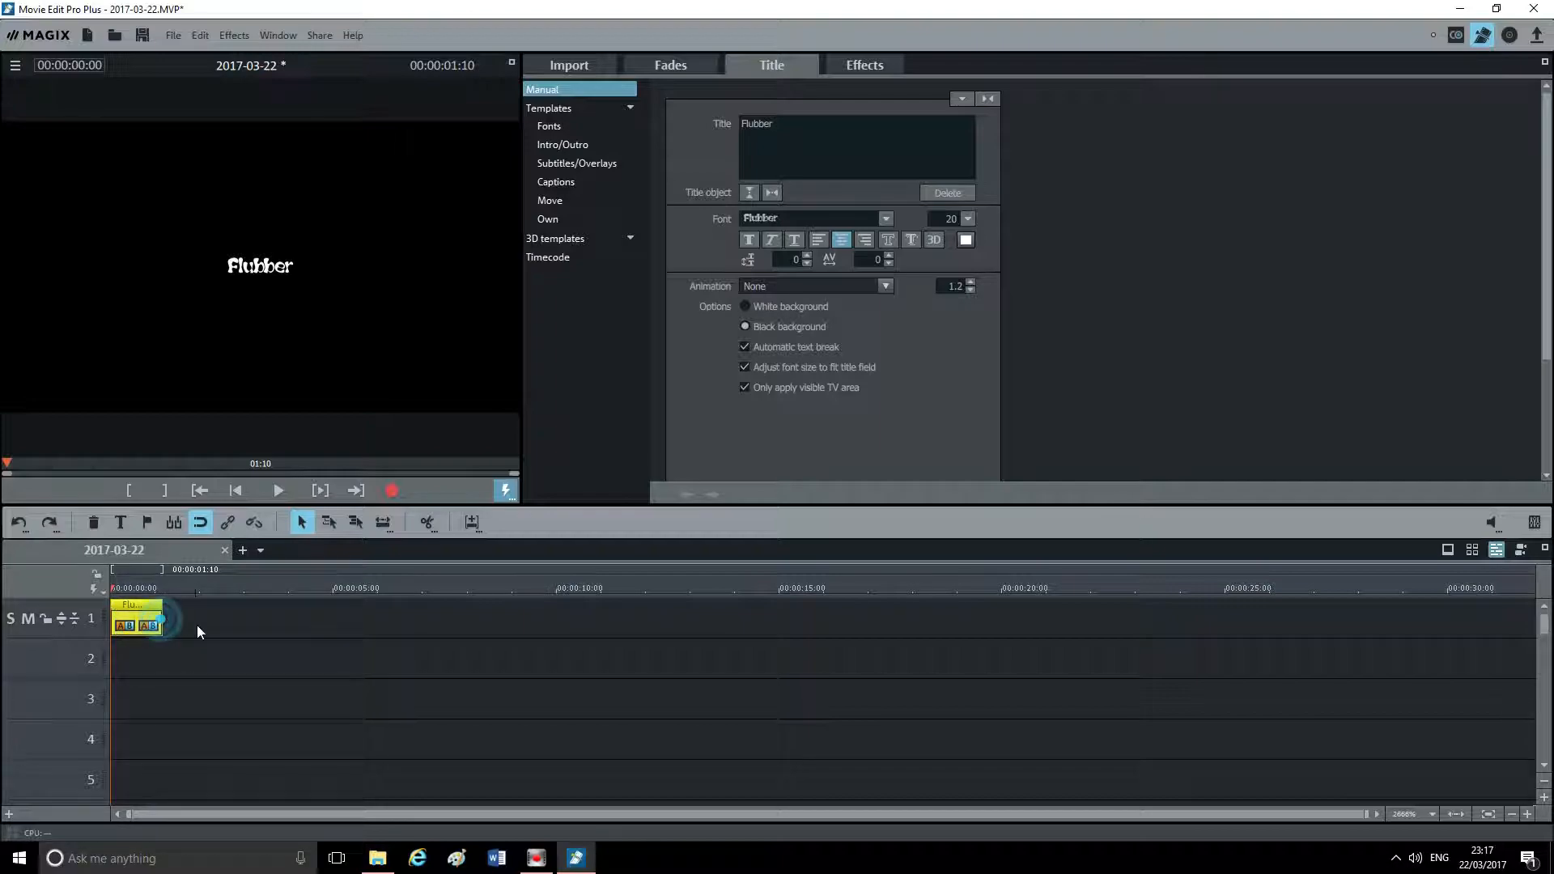
left_click_drag(184, 631, 331, 625)
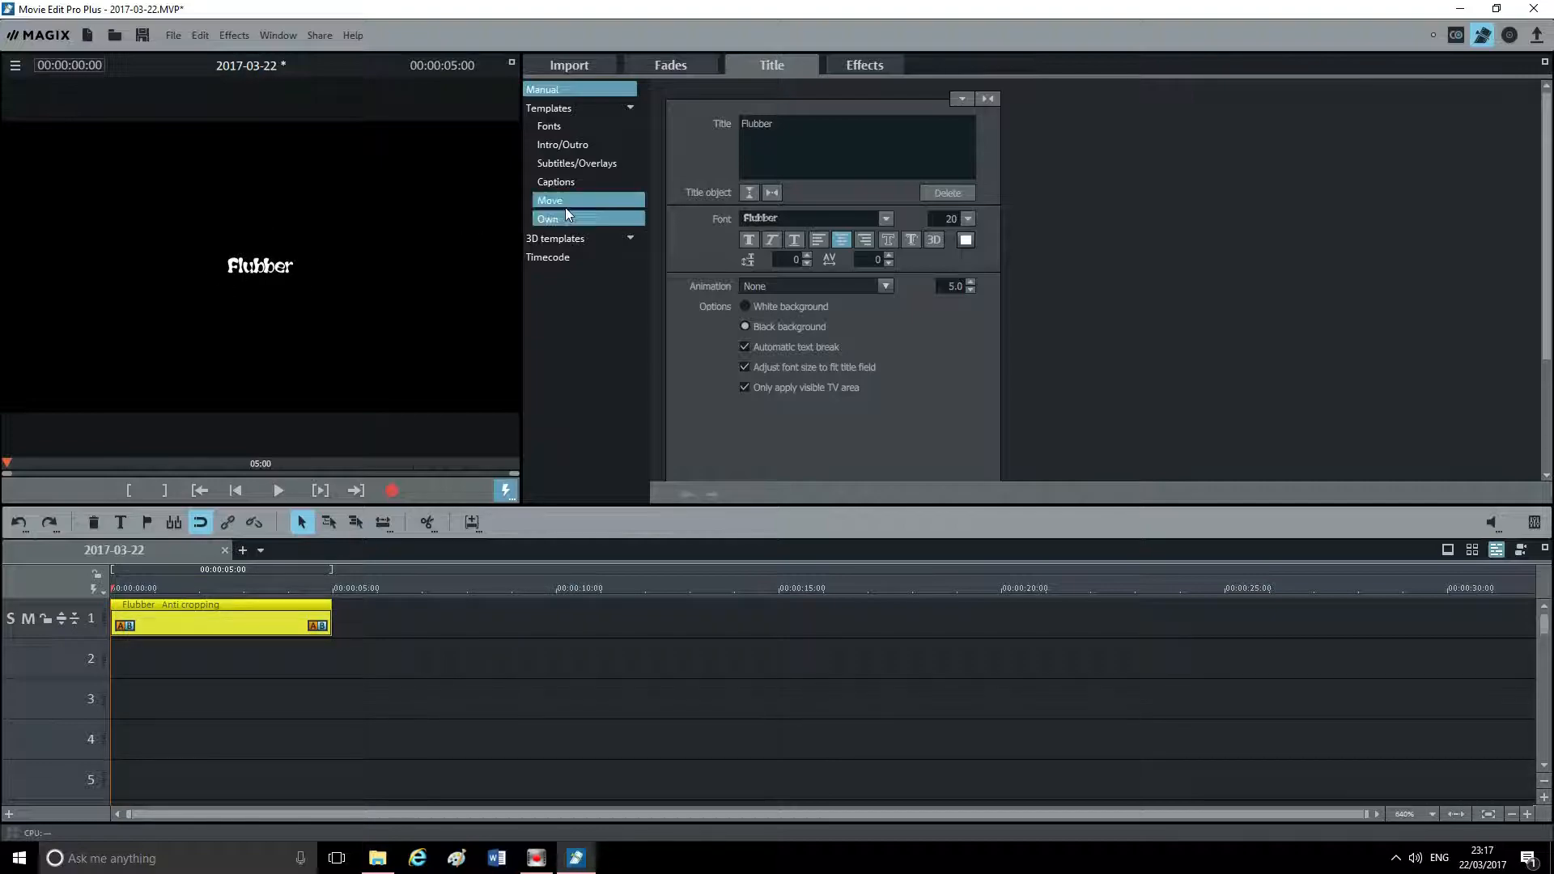
Step: Replace the title's Flubber text with "Wedding"
left_click(783, 124)
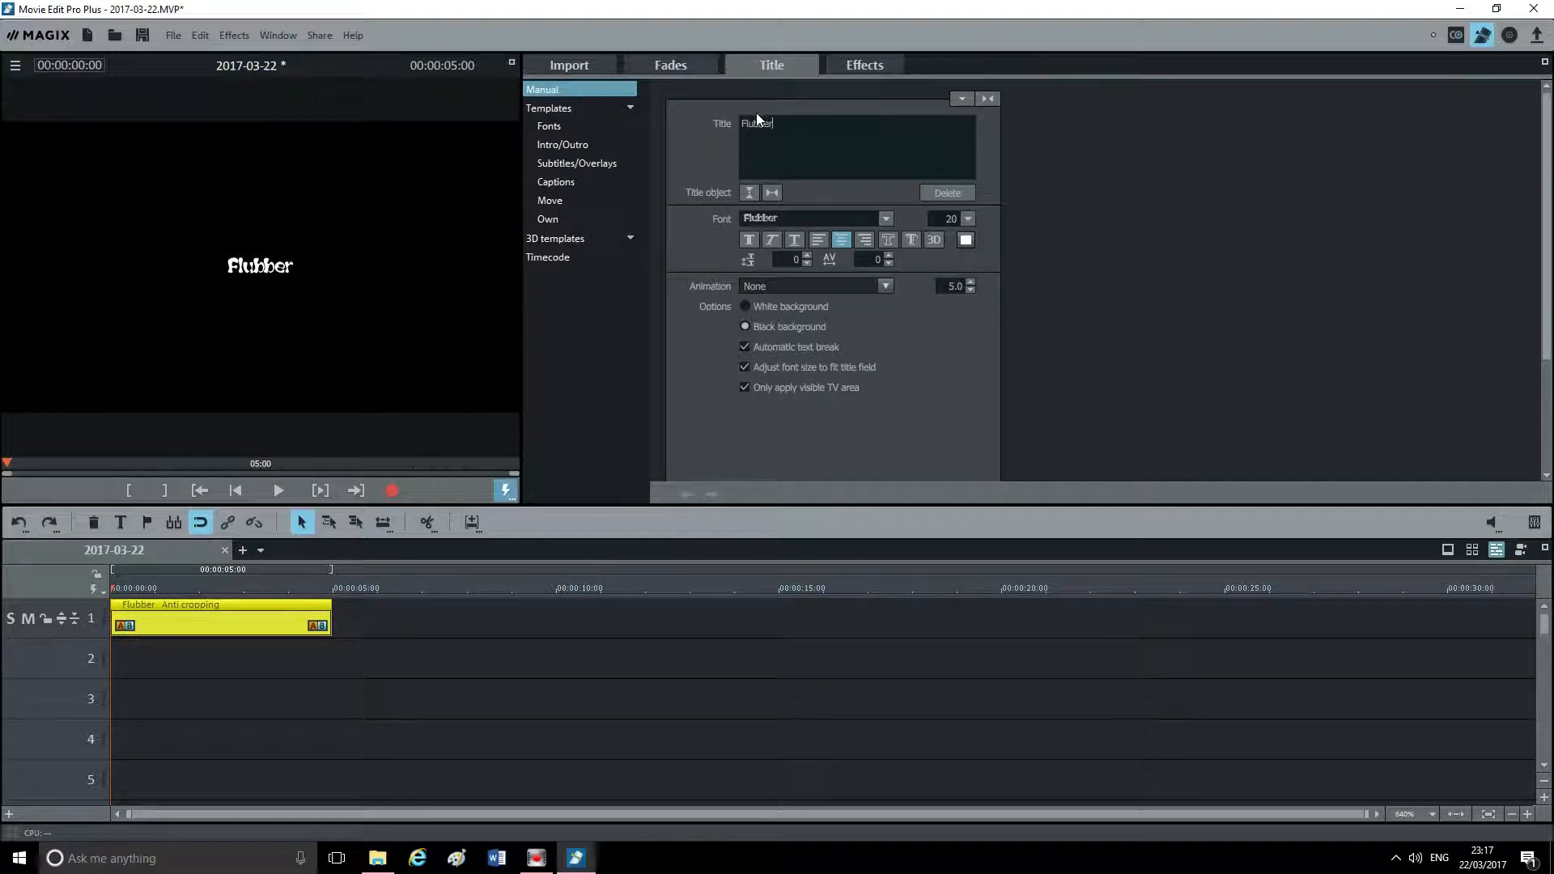
double_click(786, 121)
type("Wedding")
Step: Enlarge the Wedding title text to font size 79
left_click_drag(799, 119, 723, 134)
left_click(968, 219)
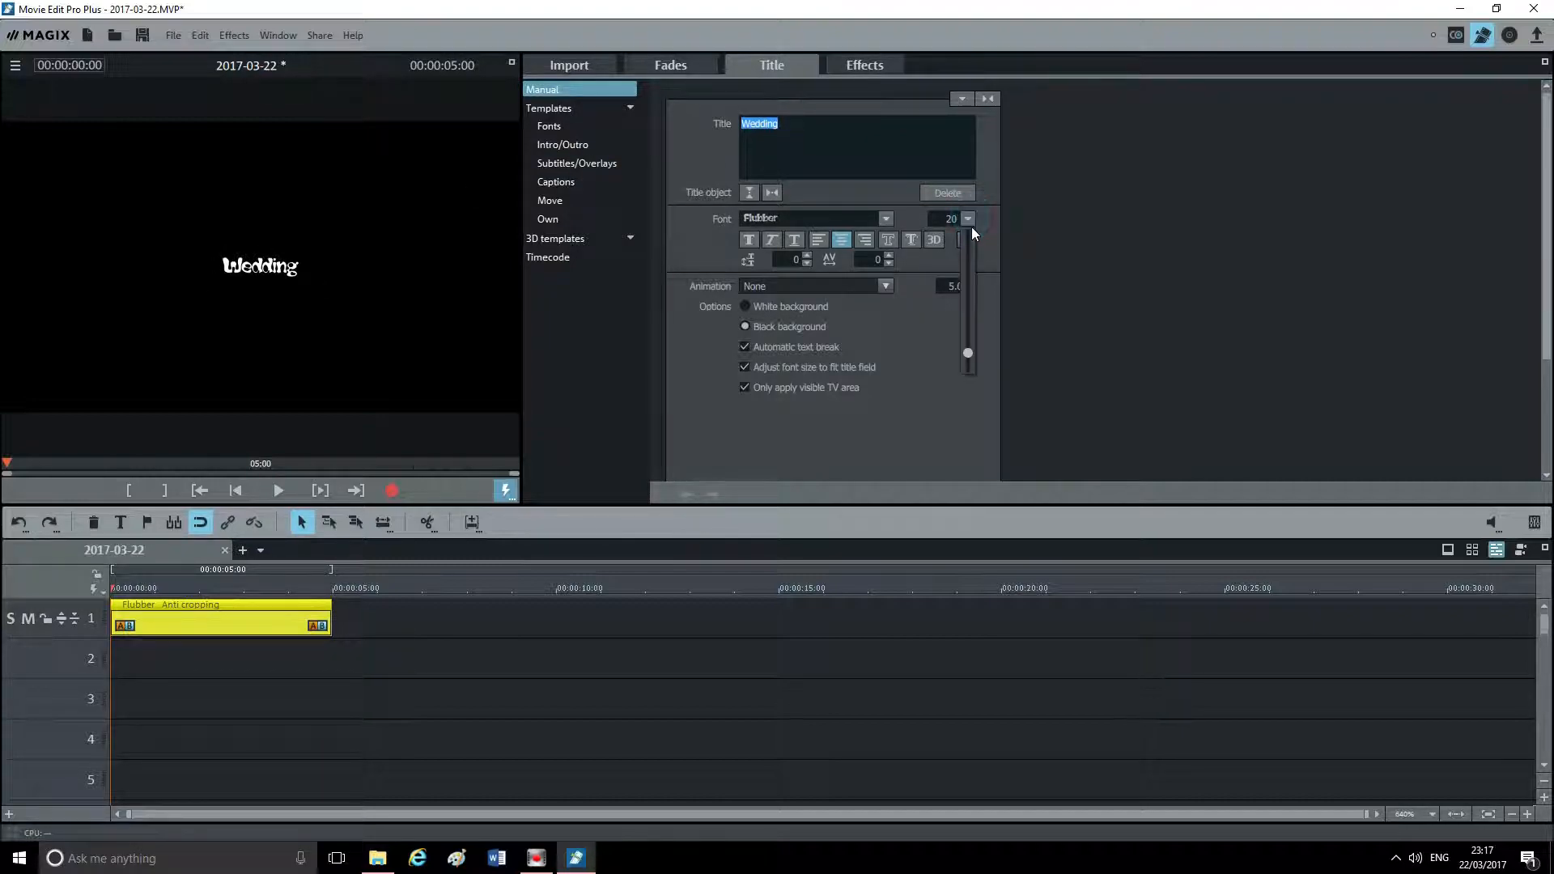
left_click_drag(973, 350, 970, 290)
left_click(1194, 251)
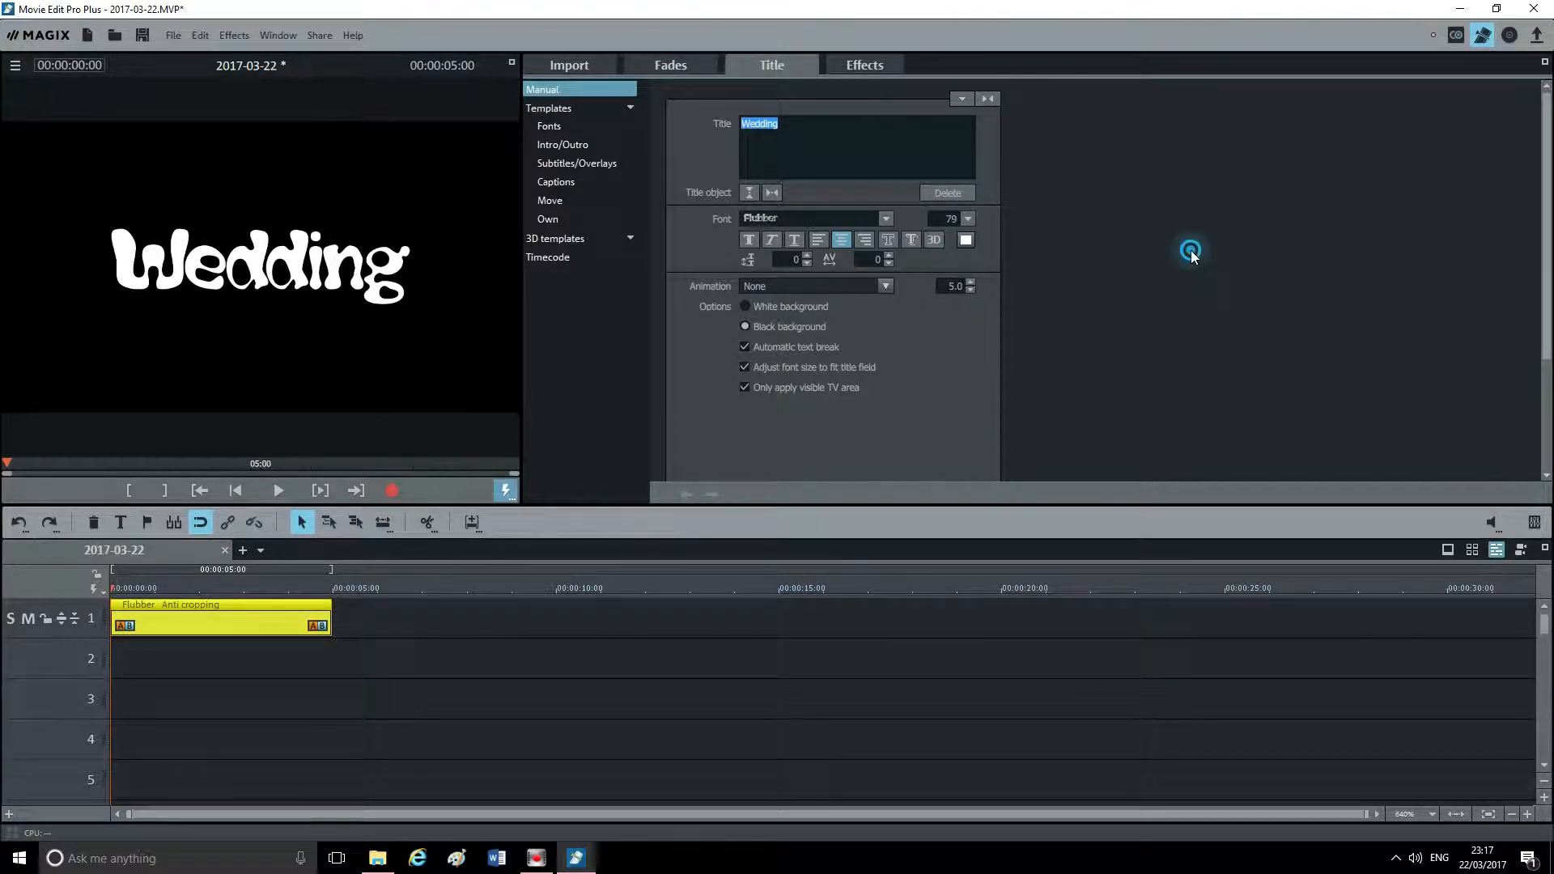
Step: Try raising the title's duration to 5.9 seconds, and return it to 5.0 seconds
left_click(971, 282)
left_click(971, 281)
left_click(972, 282)
left_click(972, 282)
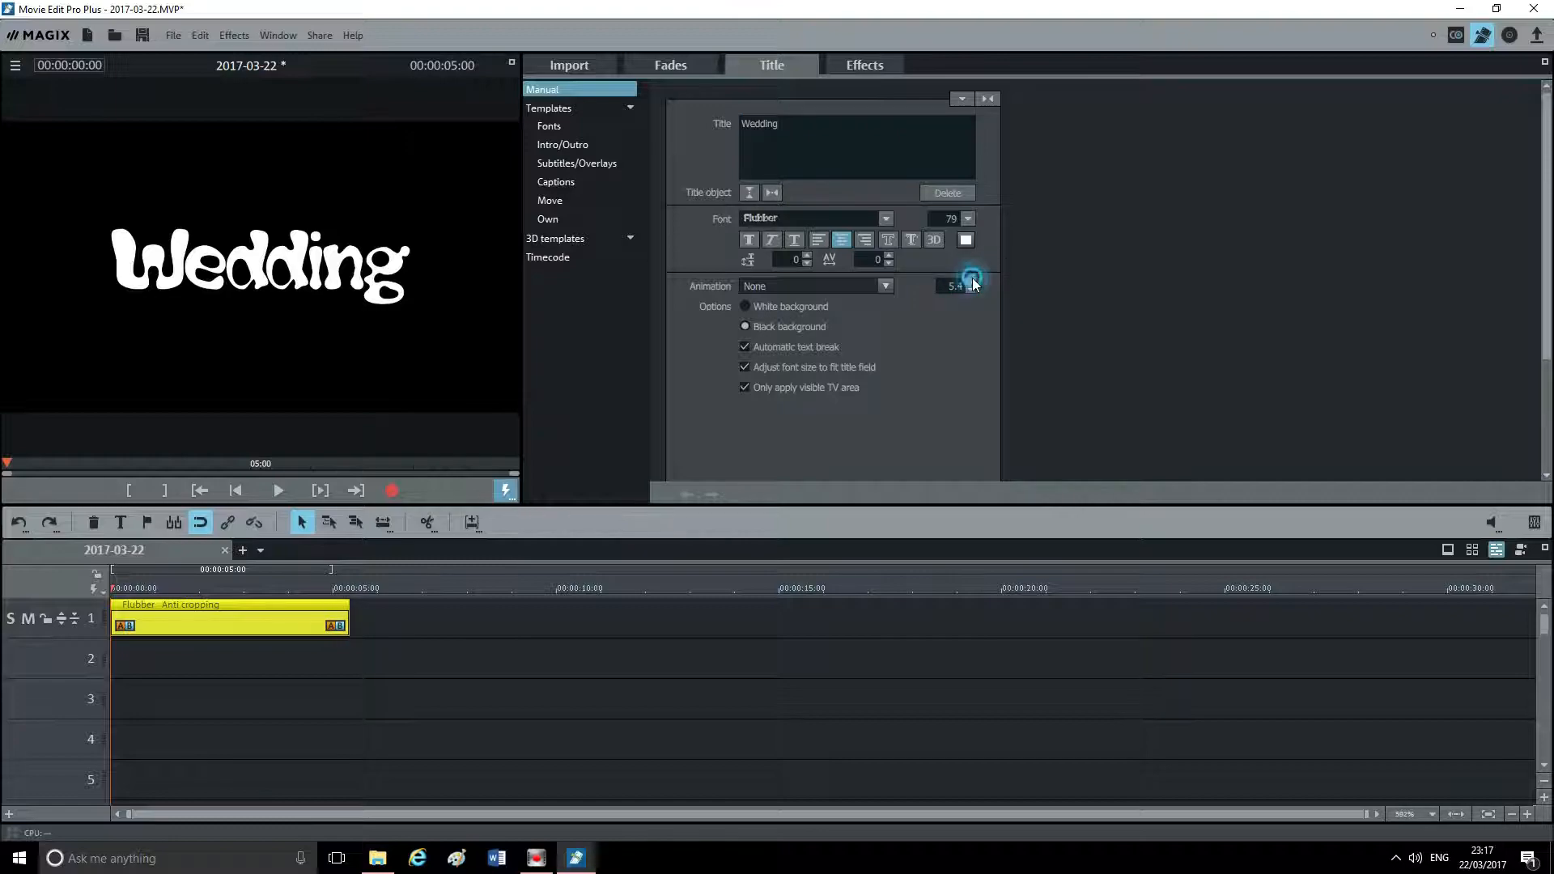
left_click(973, 282)
left_click(972, 282)
left_click(973, 282)
left_click(972, 282)
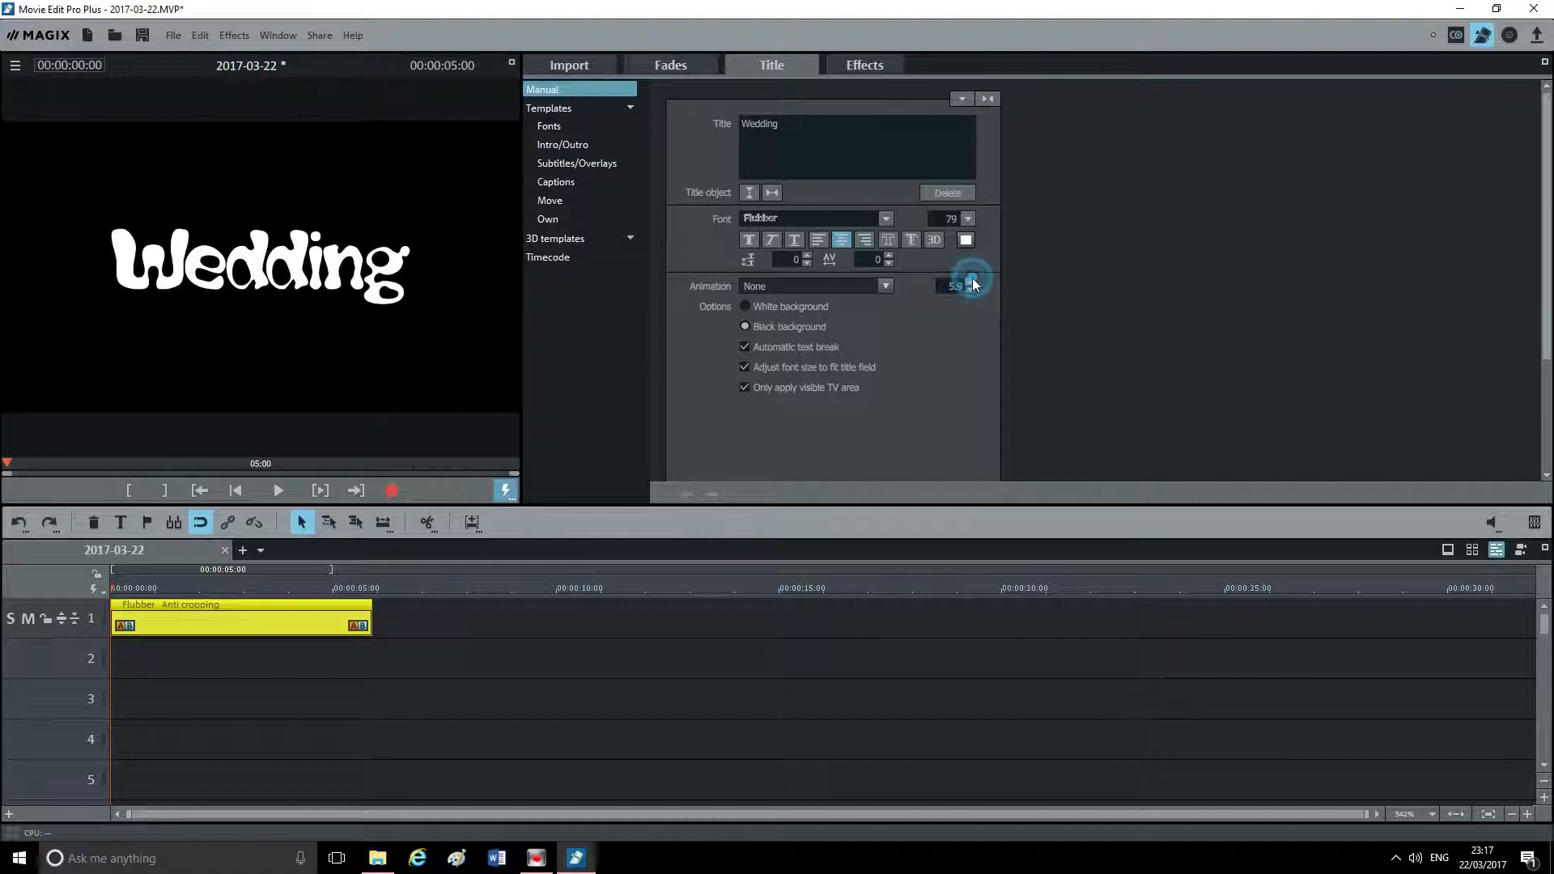
left_click(971, 290)
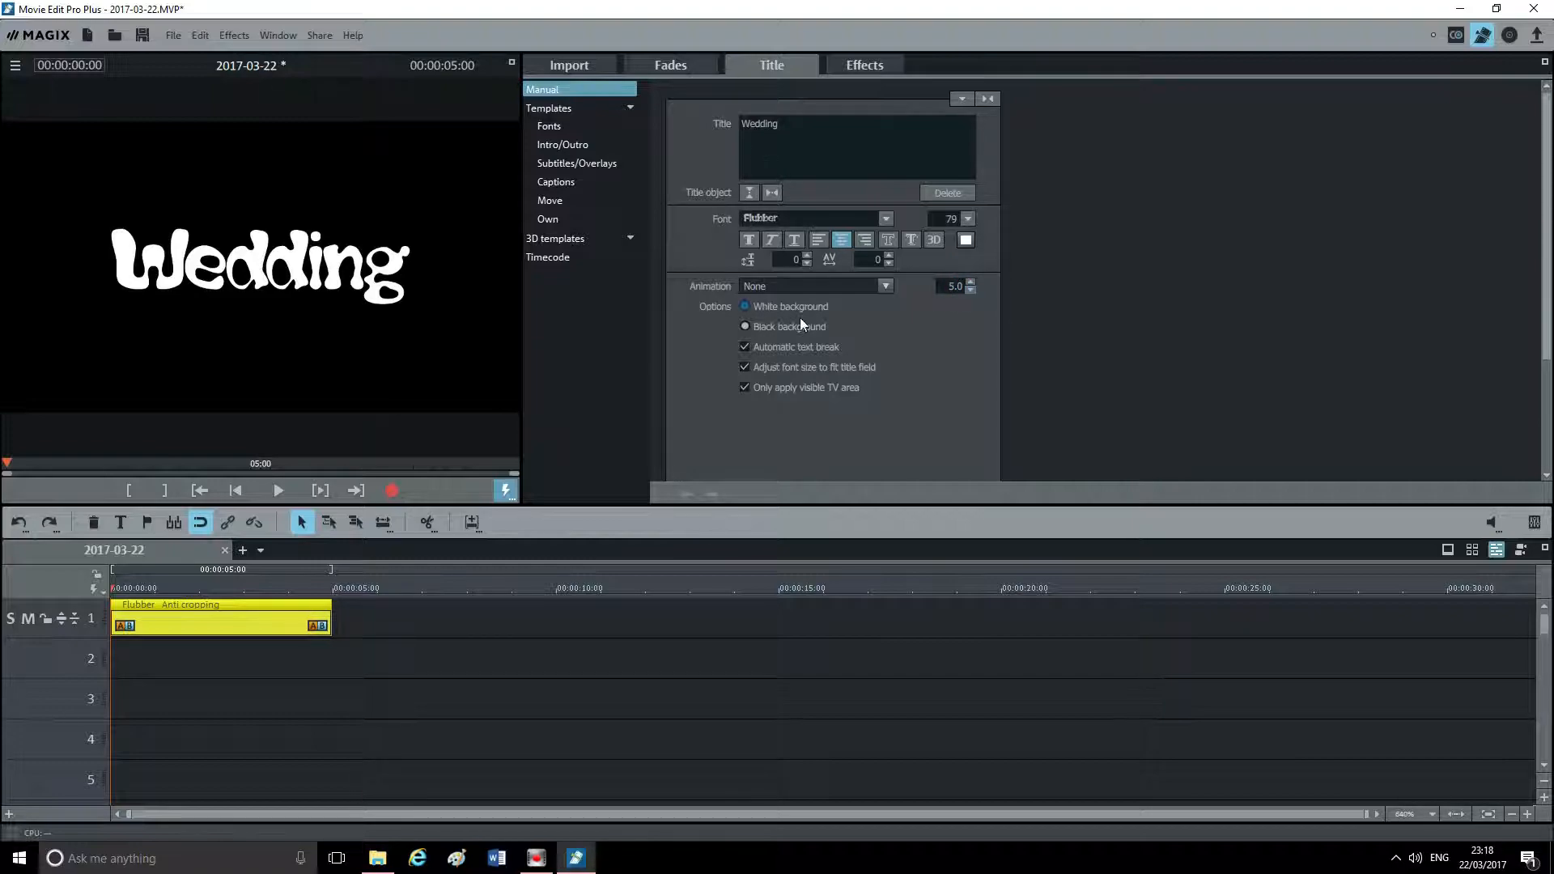
Step: Try bold and 3D formatting on the Wedding title, and turn both off again
left_click(749, 242)
left_click(750, 241)
left_click(935, 240)
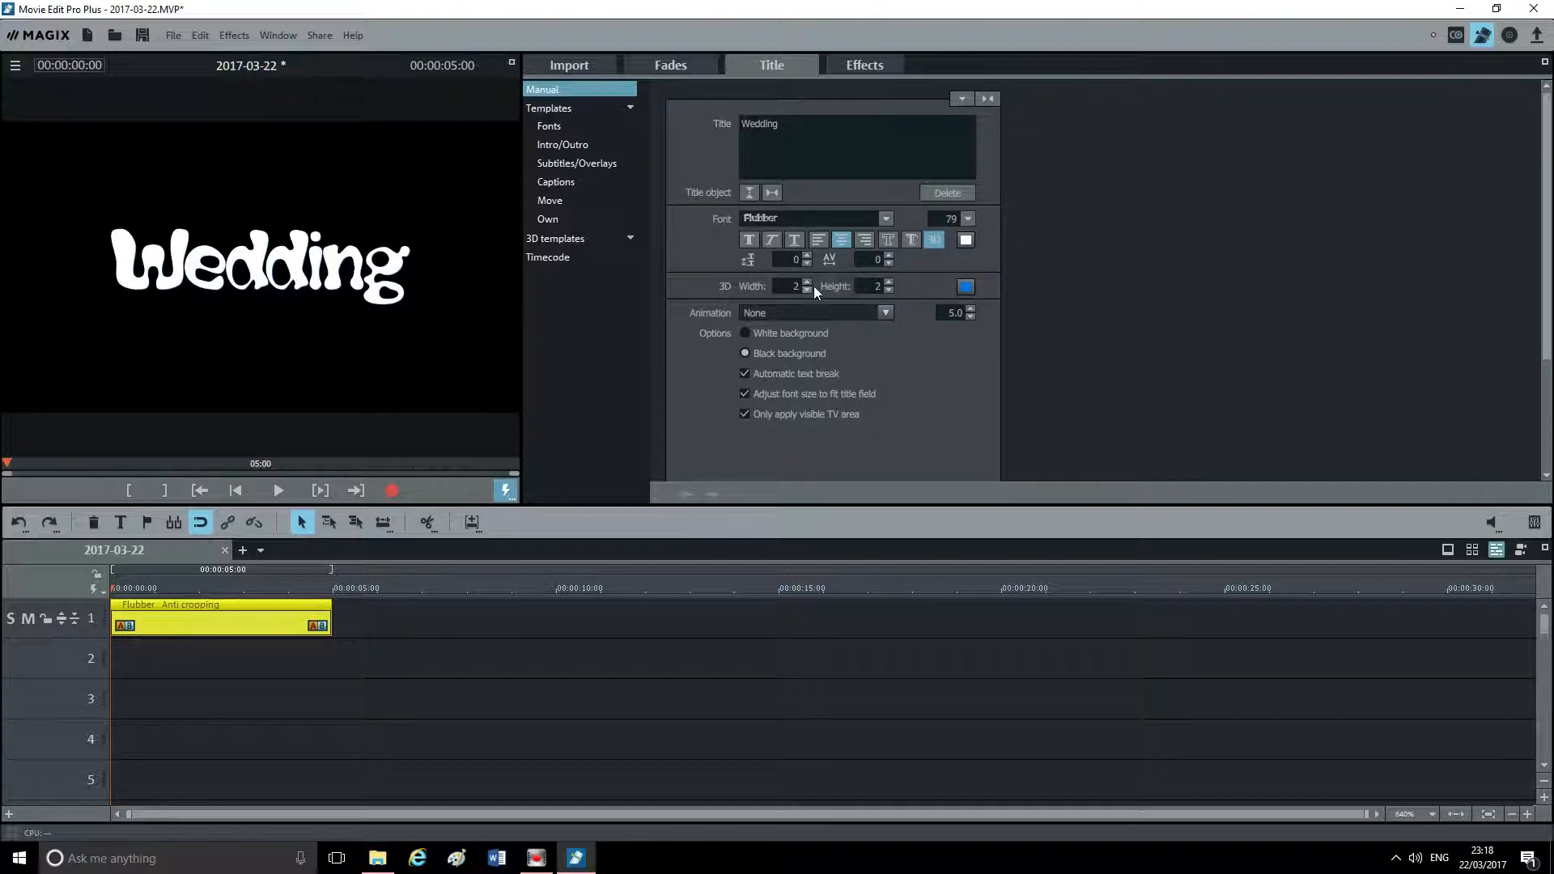
left_click(942, 241)
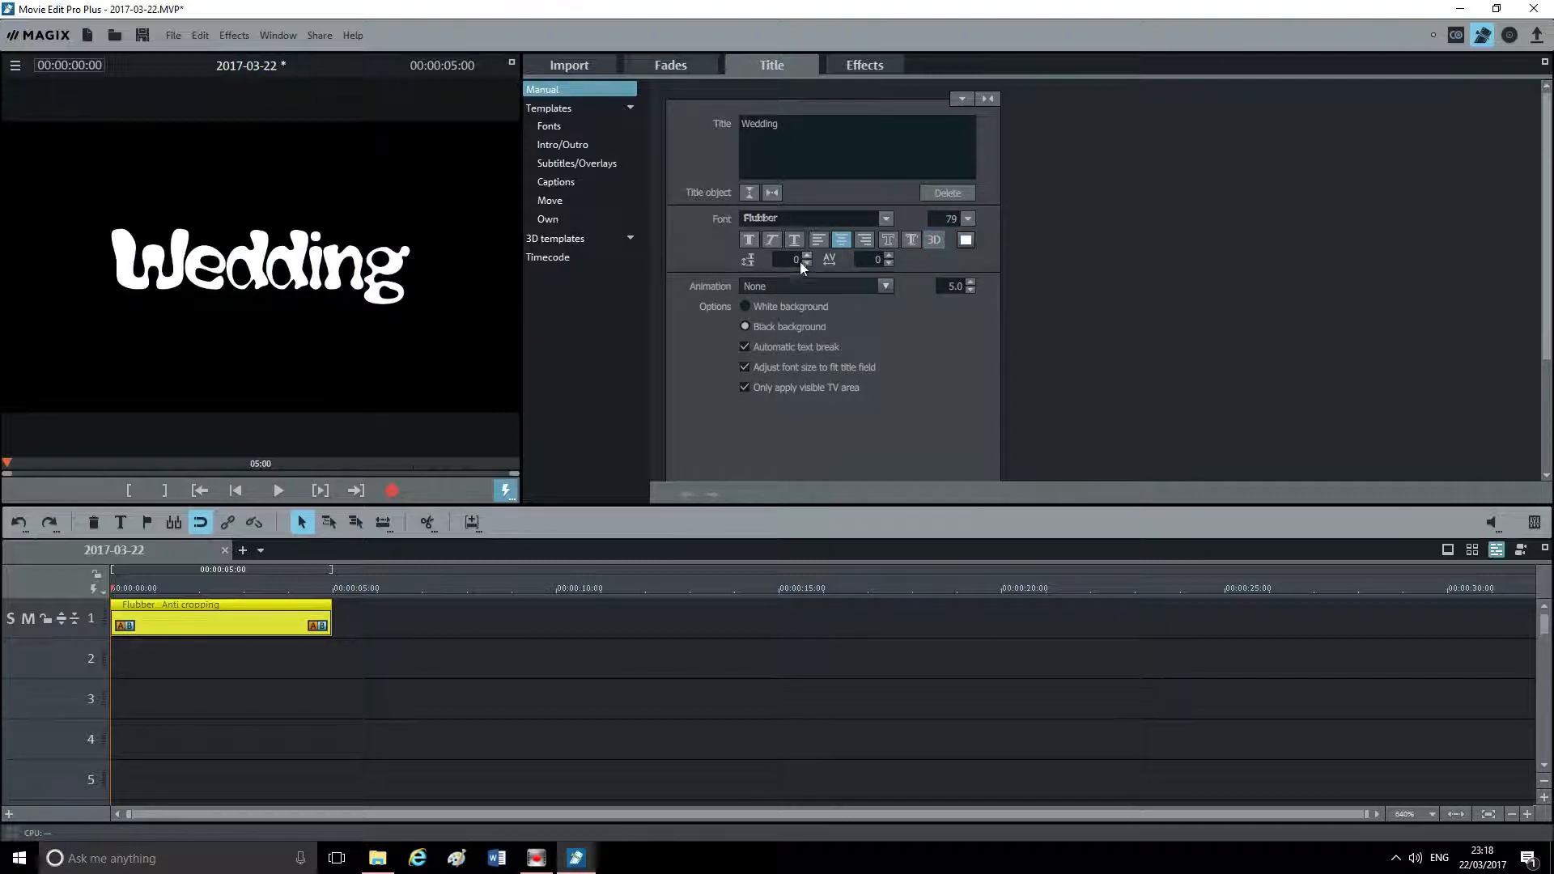
Step: Preview the title with the From bottom to top animation, and reset the animation to None
left_click(883, 286)
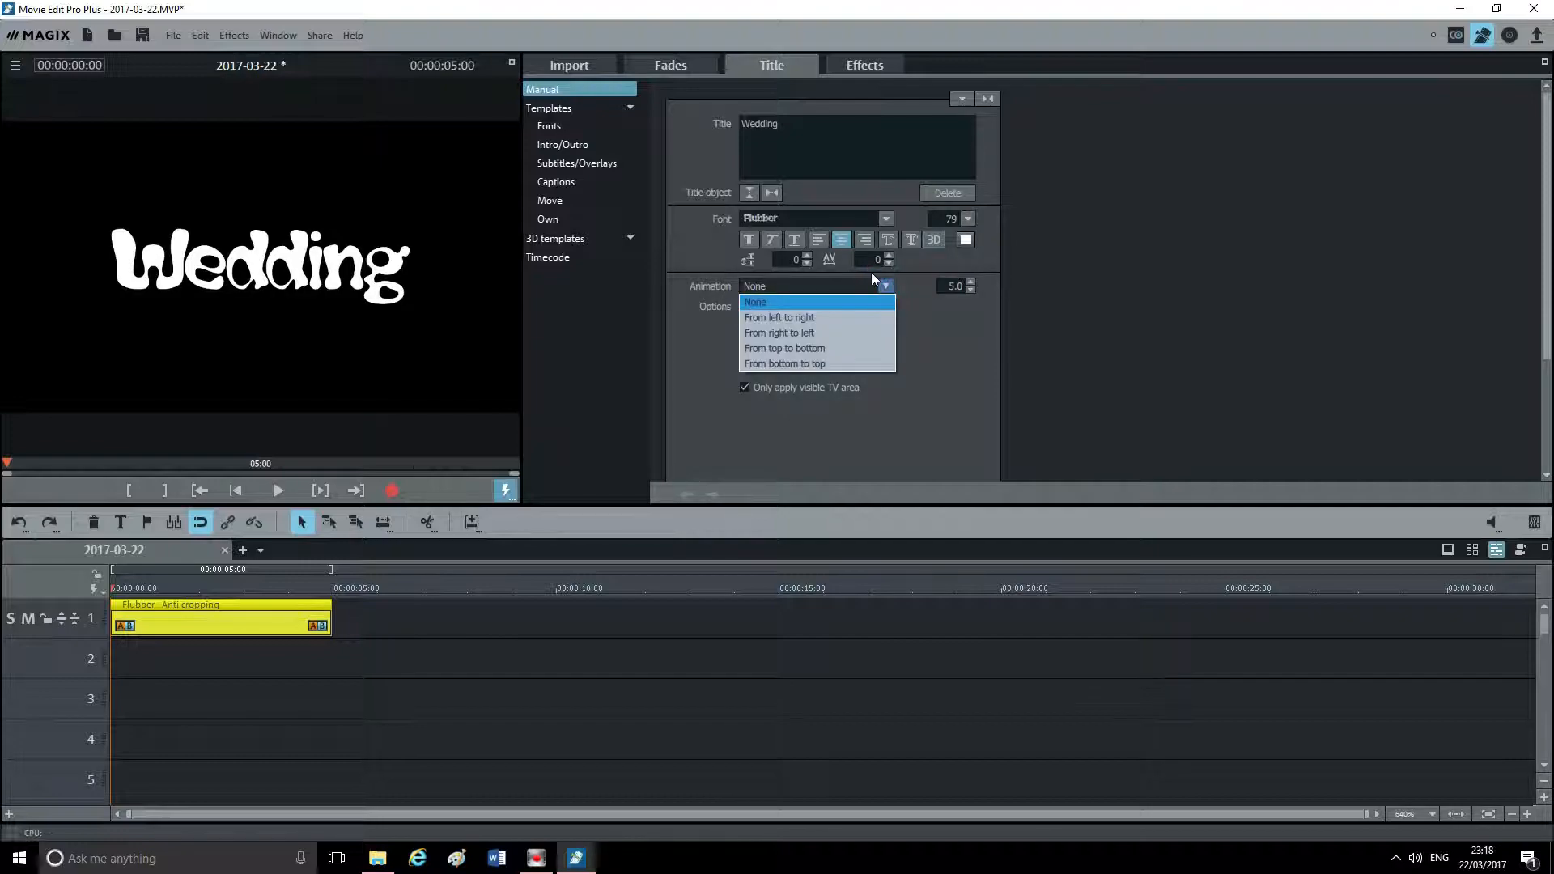
left_click(823, 366)
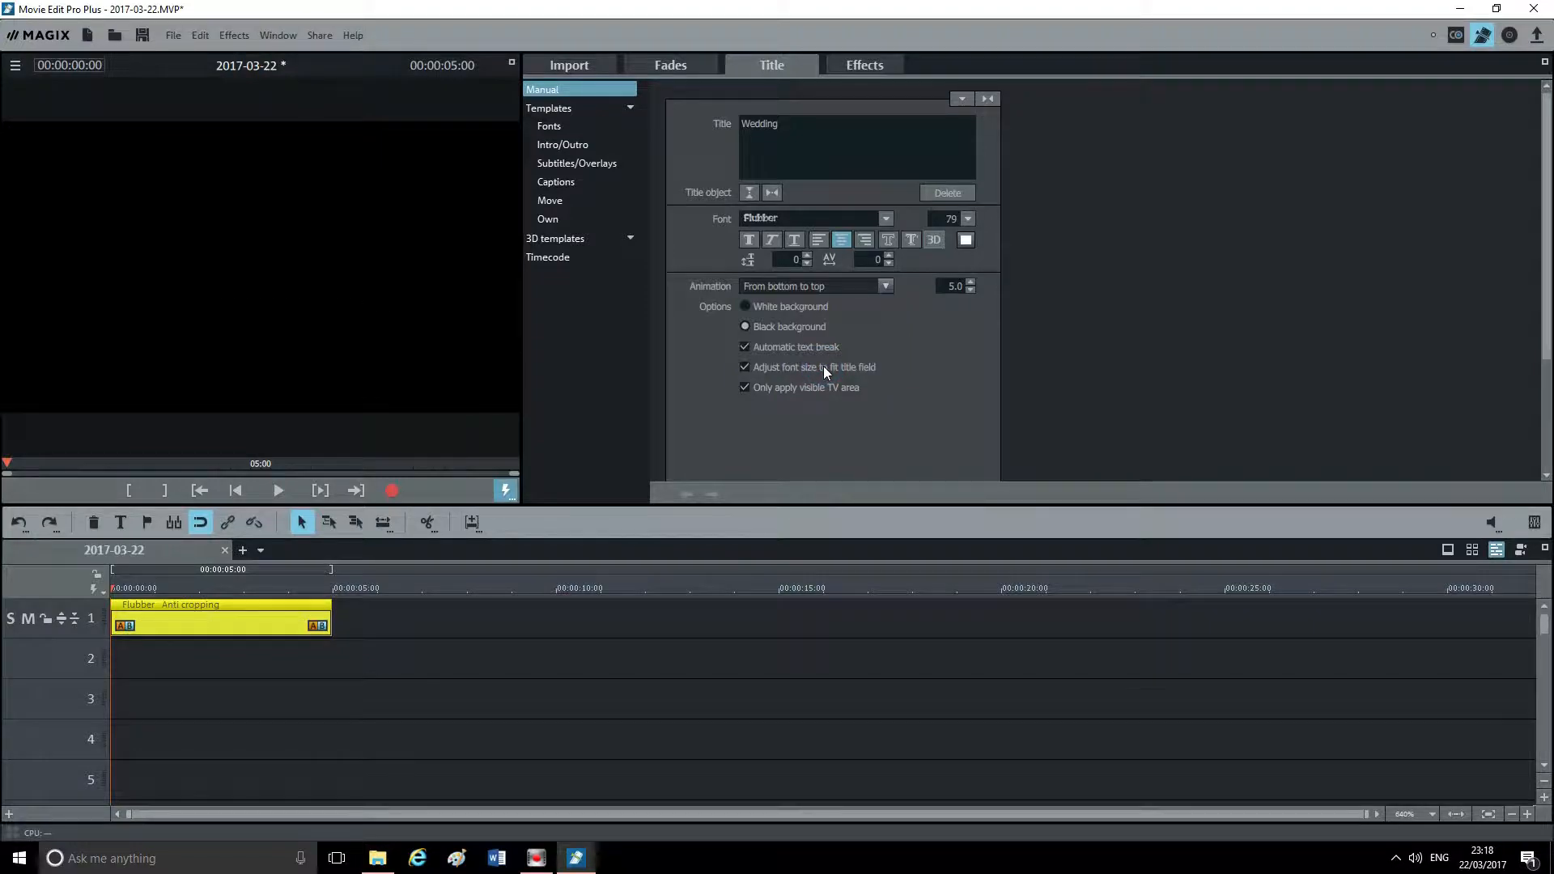
left_click(276, 492)
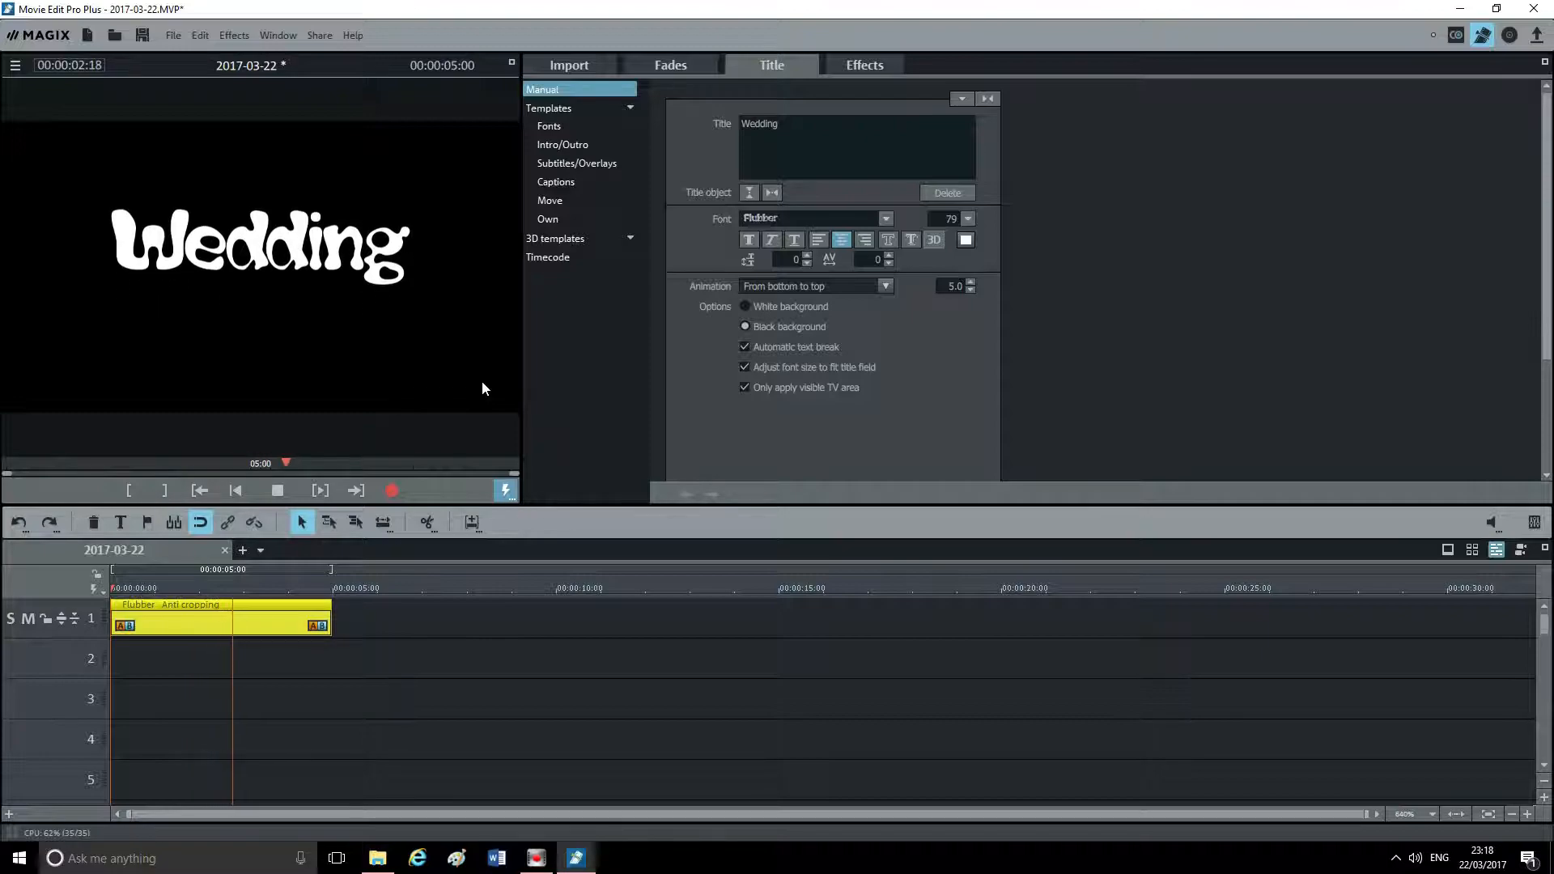
left_click(887, 286)
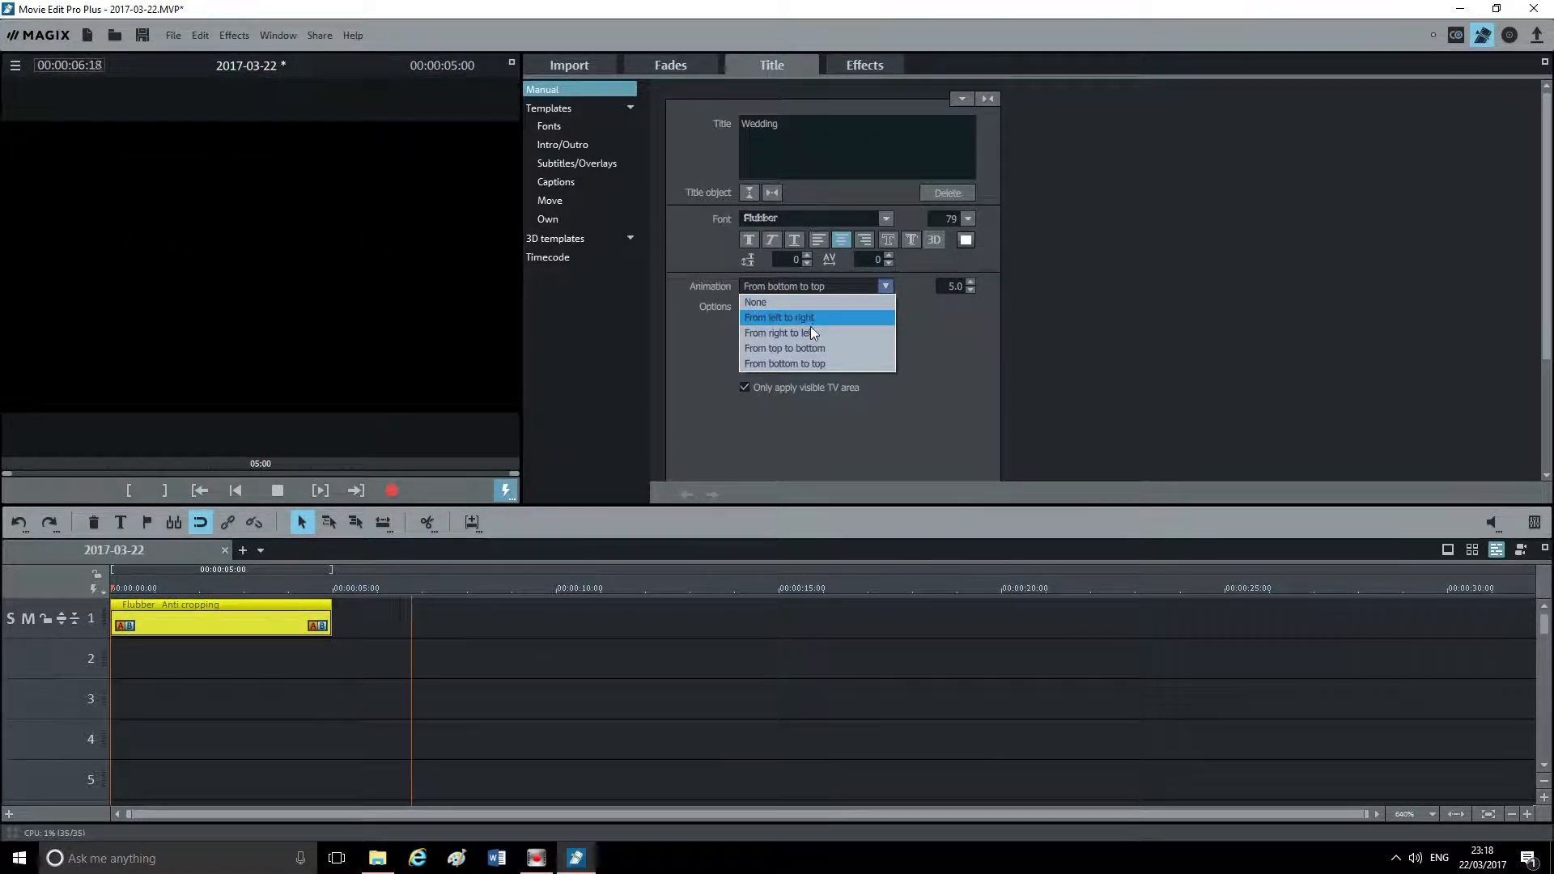
left_click(779, 303)
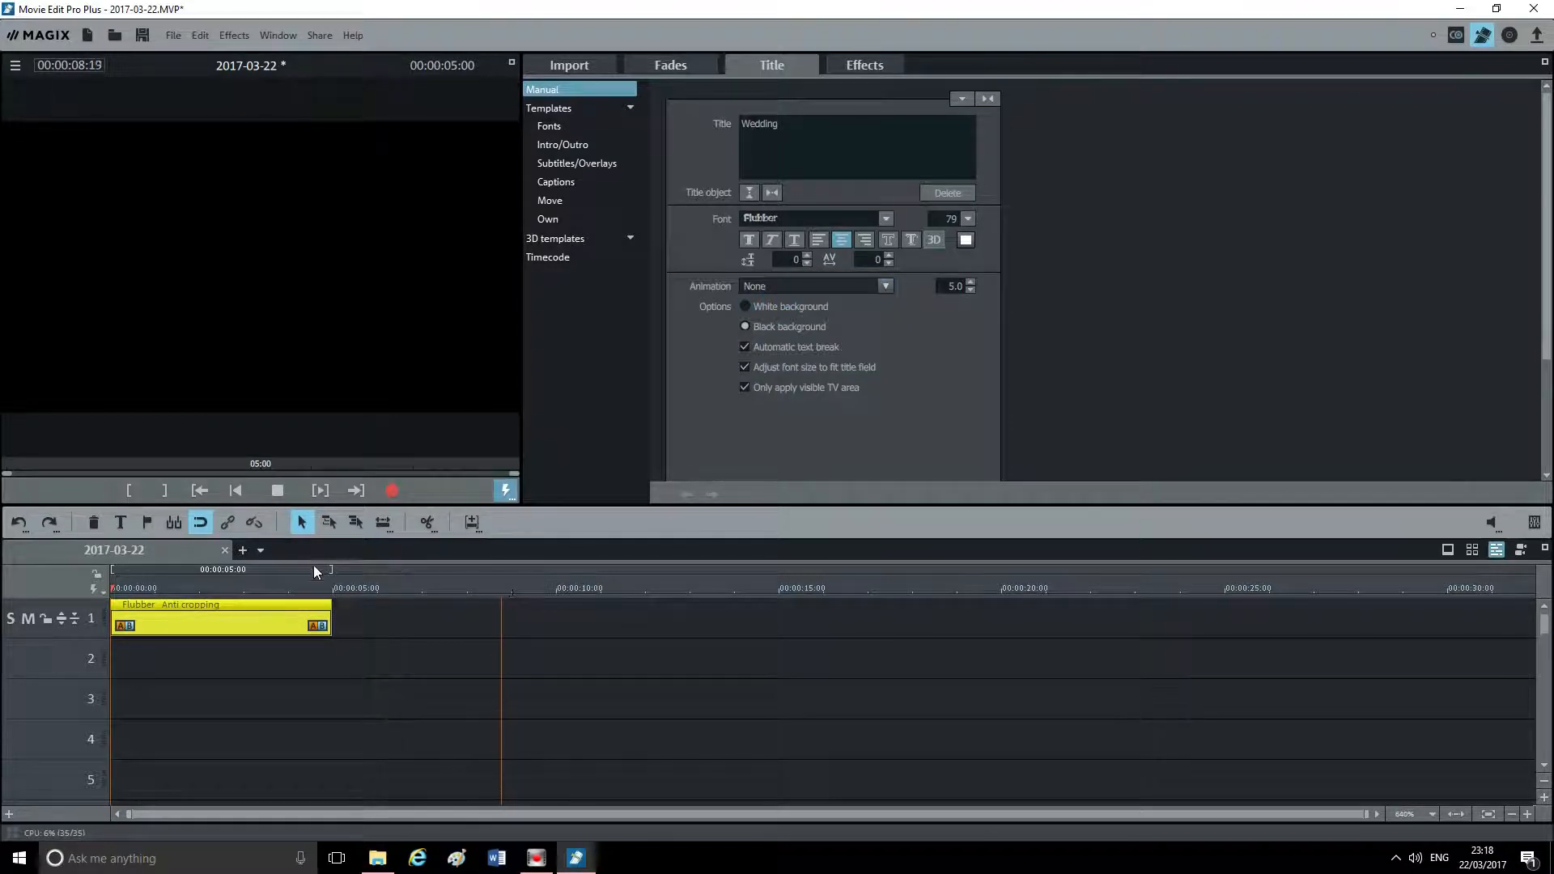
left_click(269, 486)
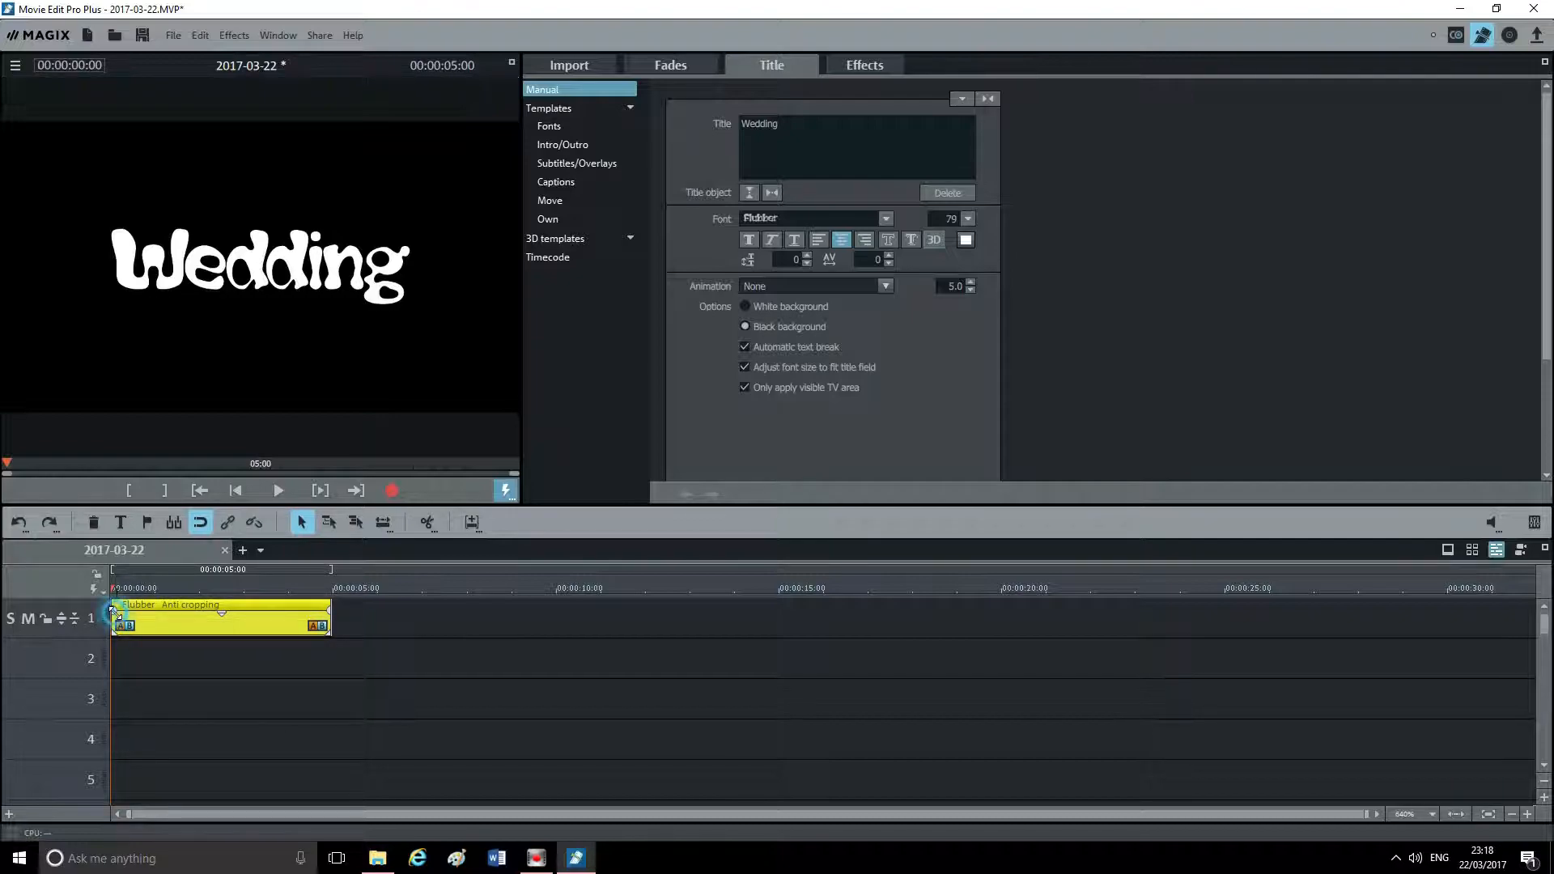
Step: Add a short fade-in and fade-out to the title on track 1 and play it back
left_click_drag(113, 612, 136, 613)
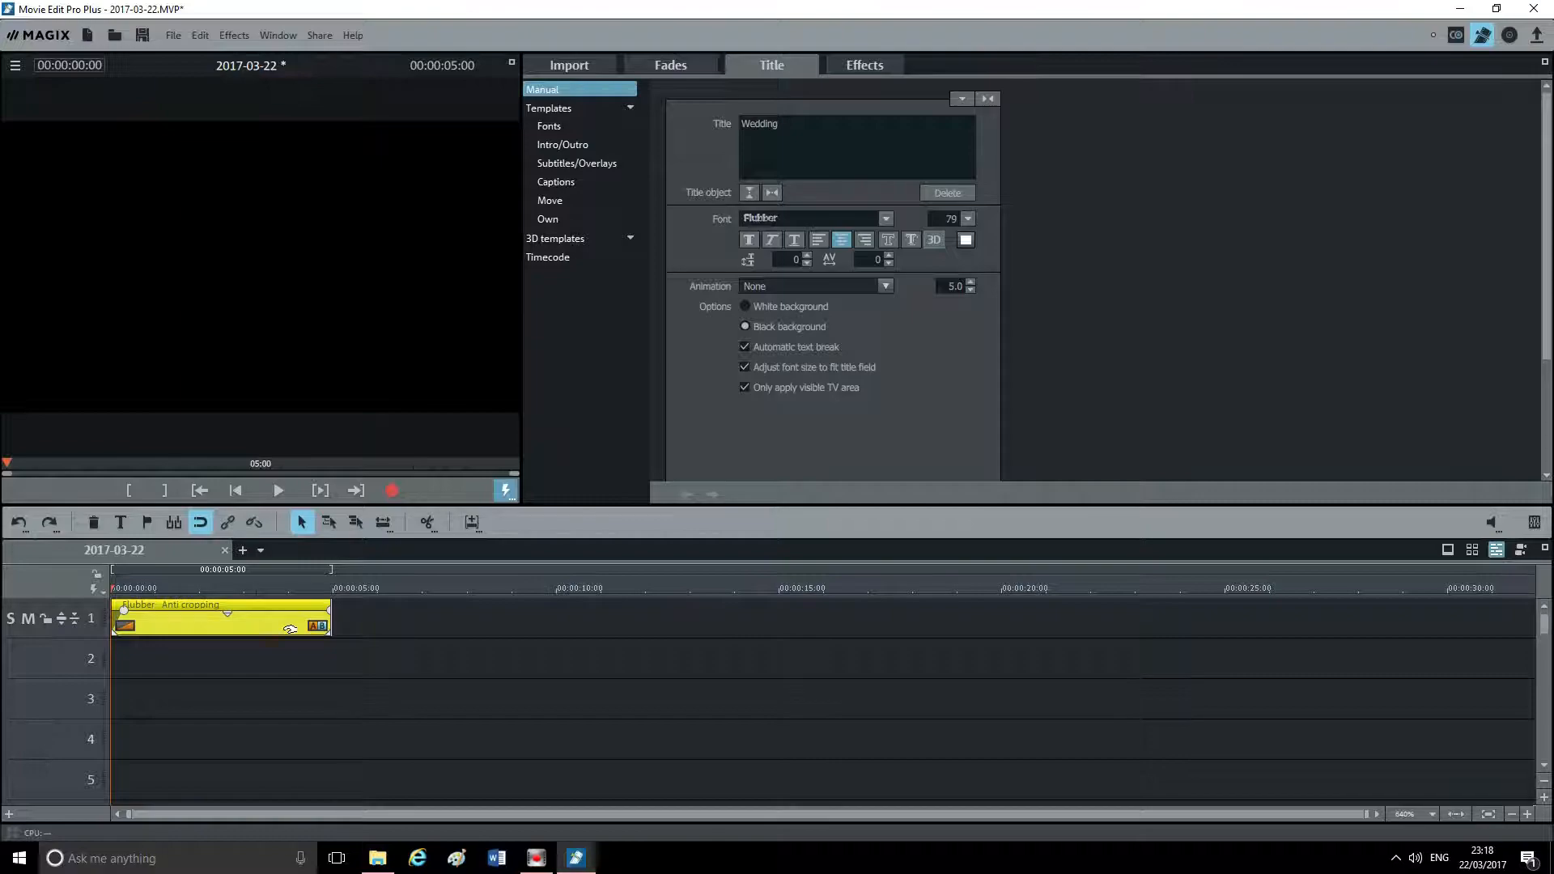
left_click(326, 613)
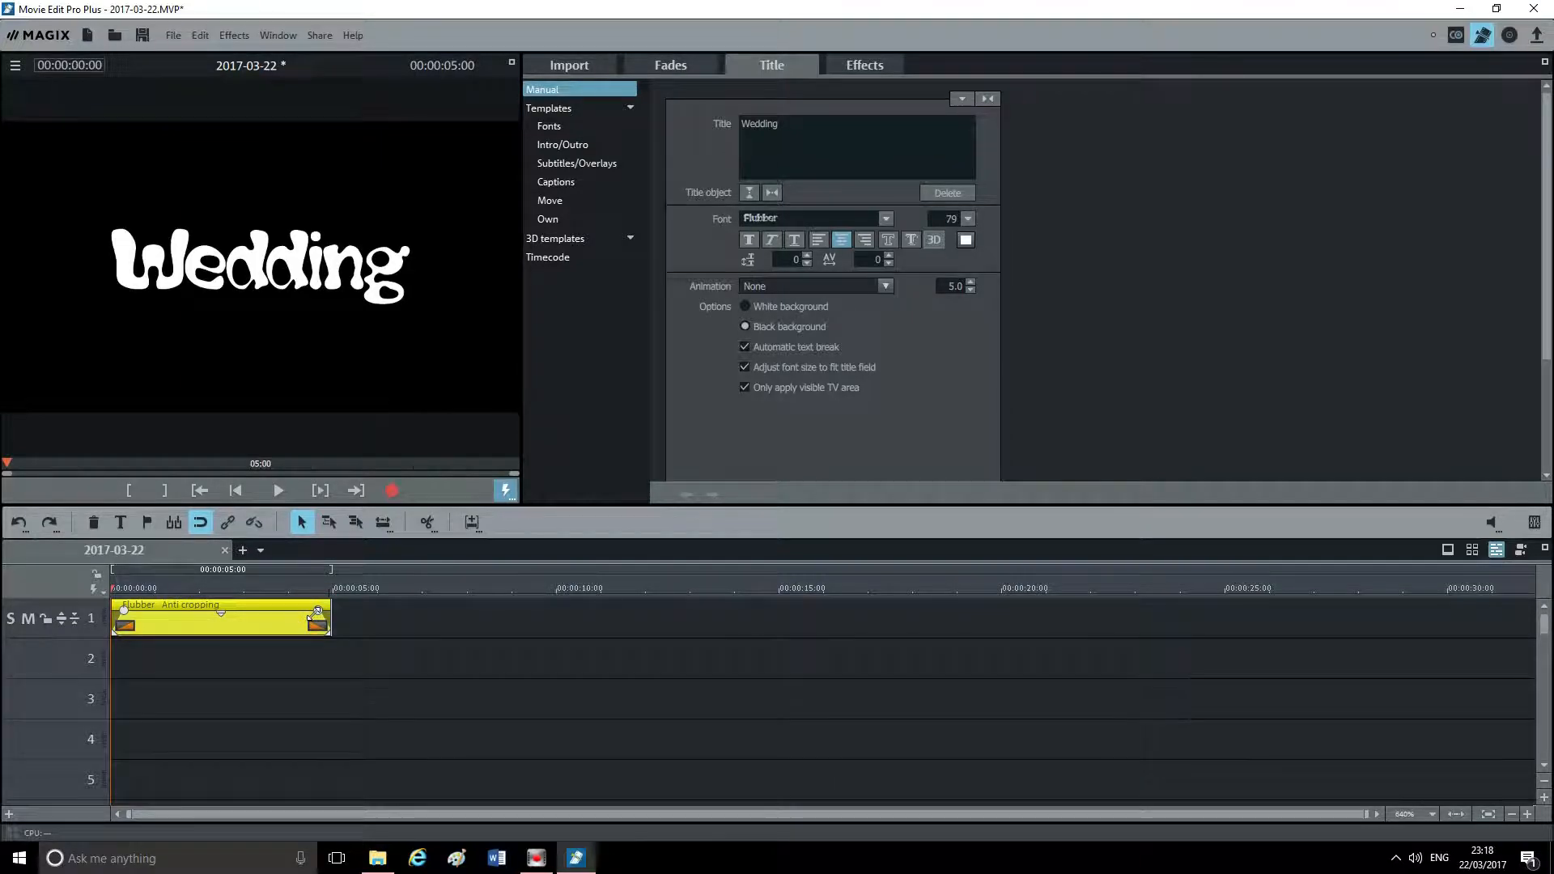
left_click(285, 492)
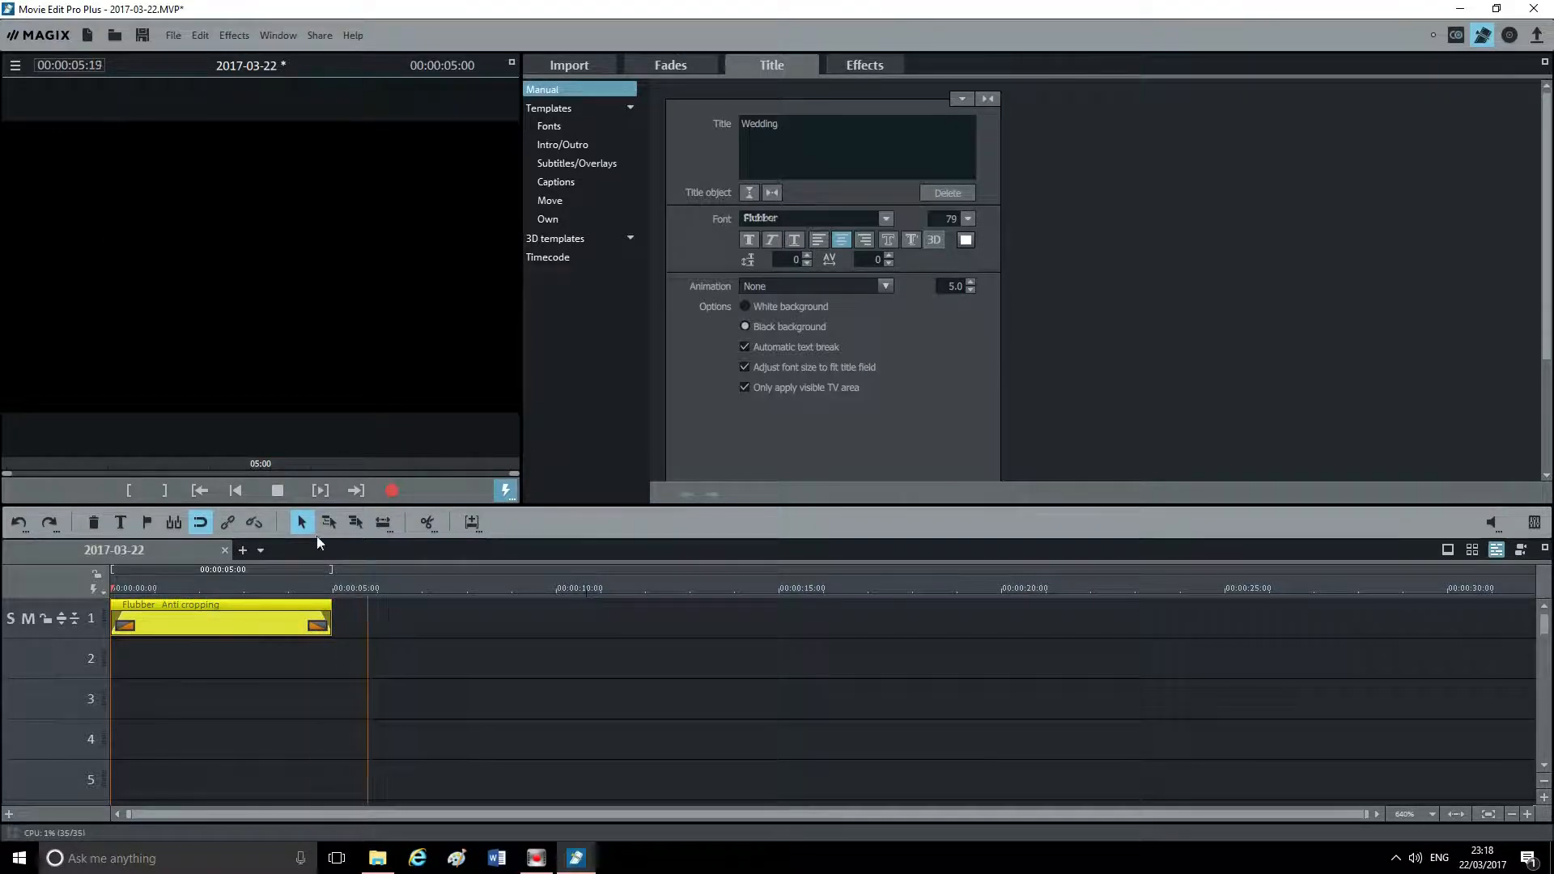
left_click(278, 491)
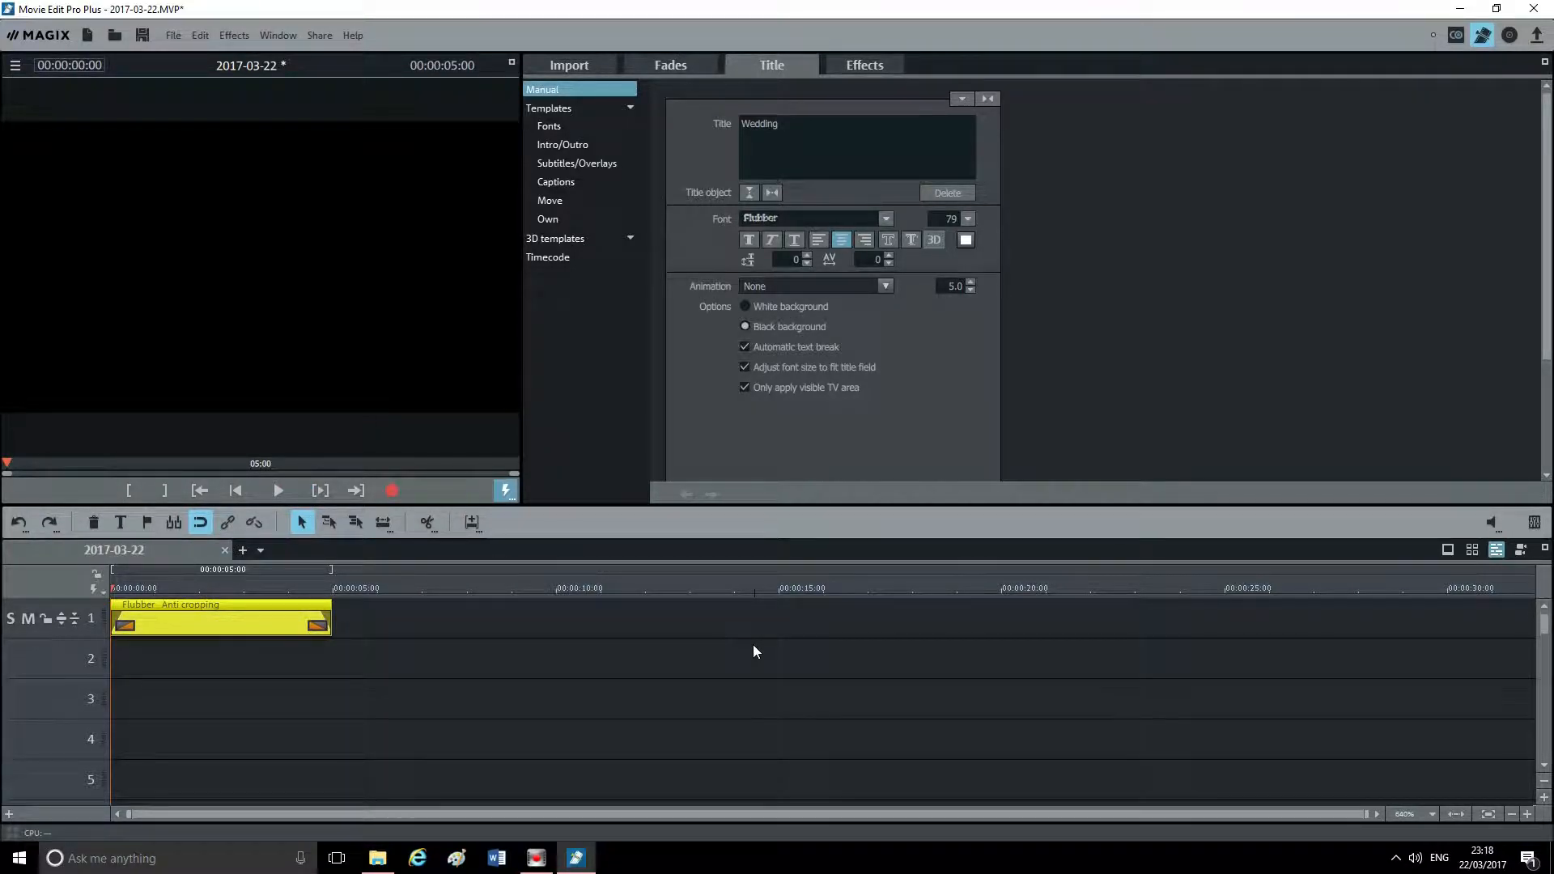
Step: Place 096G0011.MOV from the clips folder on track 1 at about 6.5 seconds, without adjusting the movie settings
left_click(558, 67)
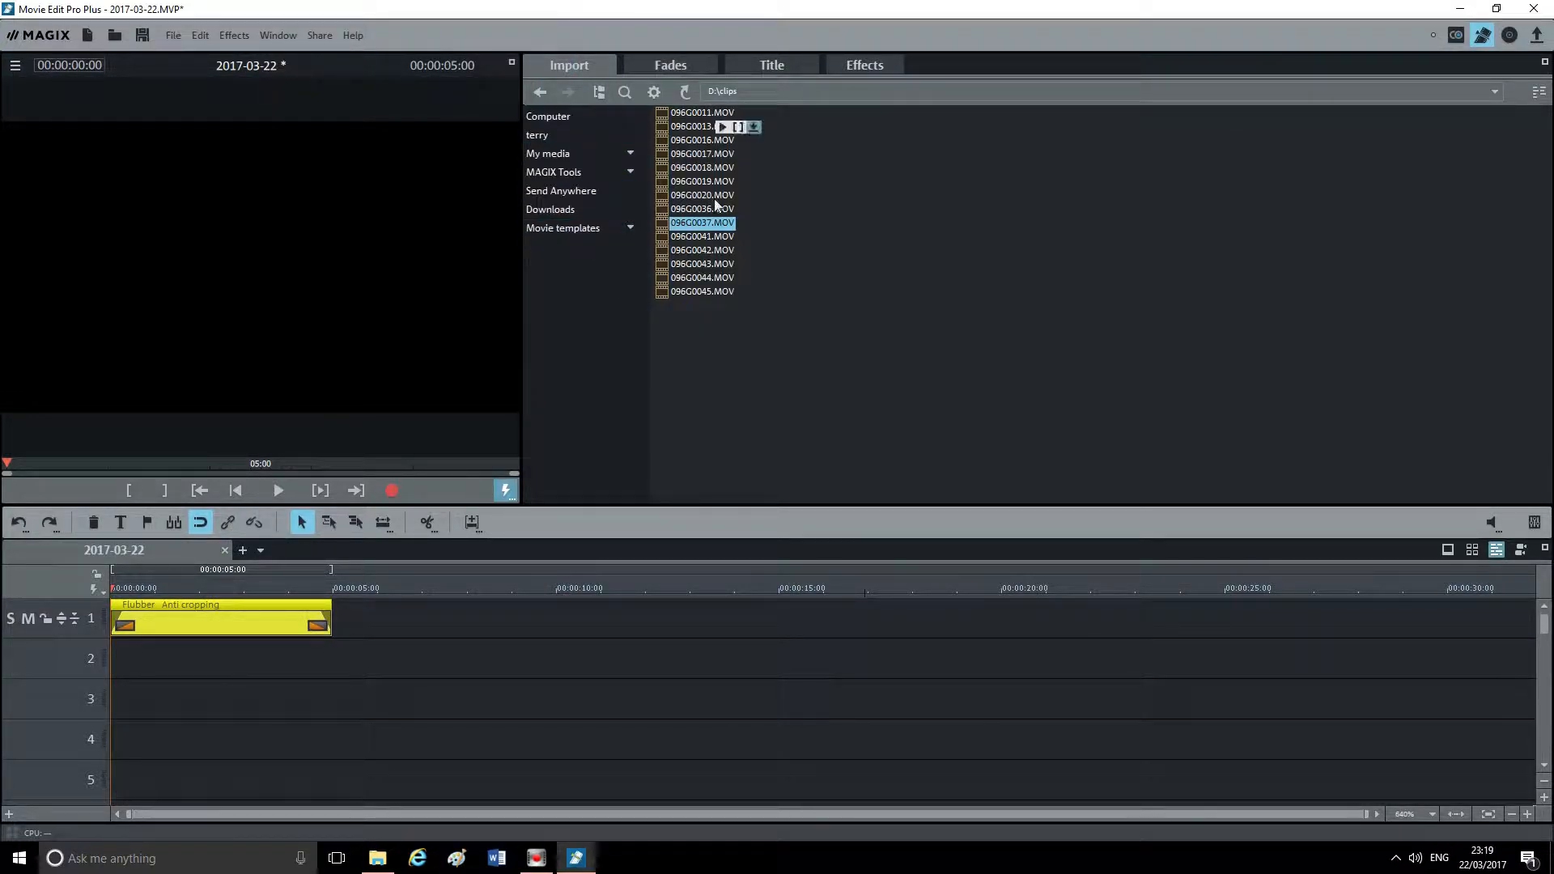
left_click_drag(680, 120, 444, 604)
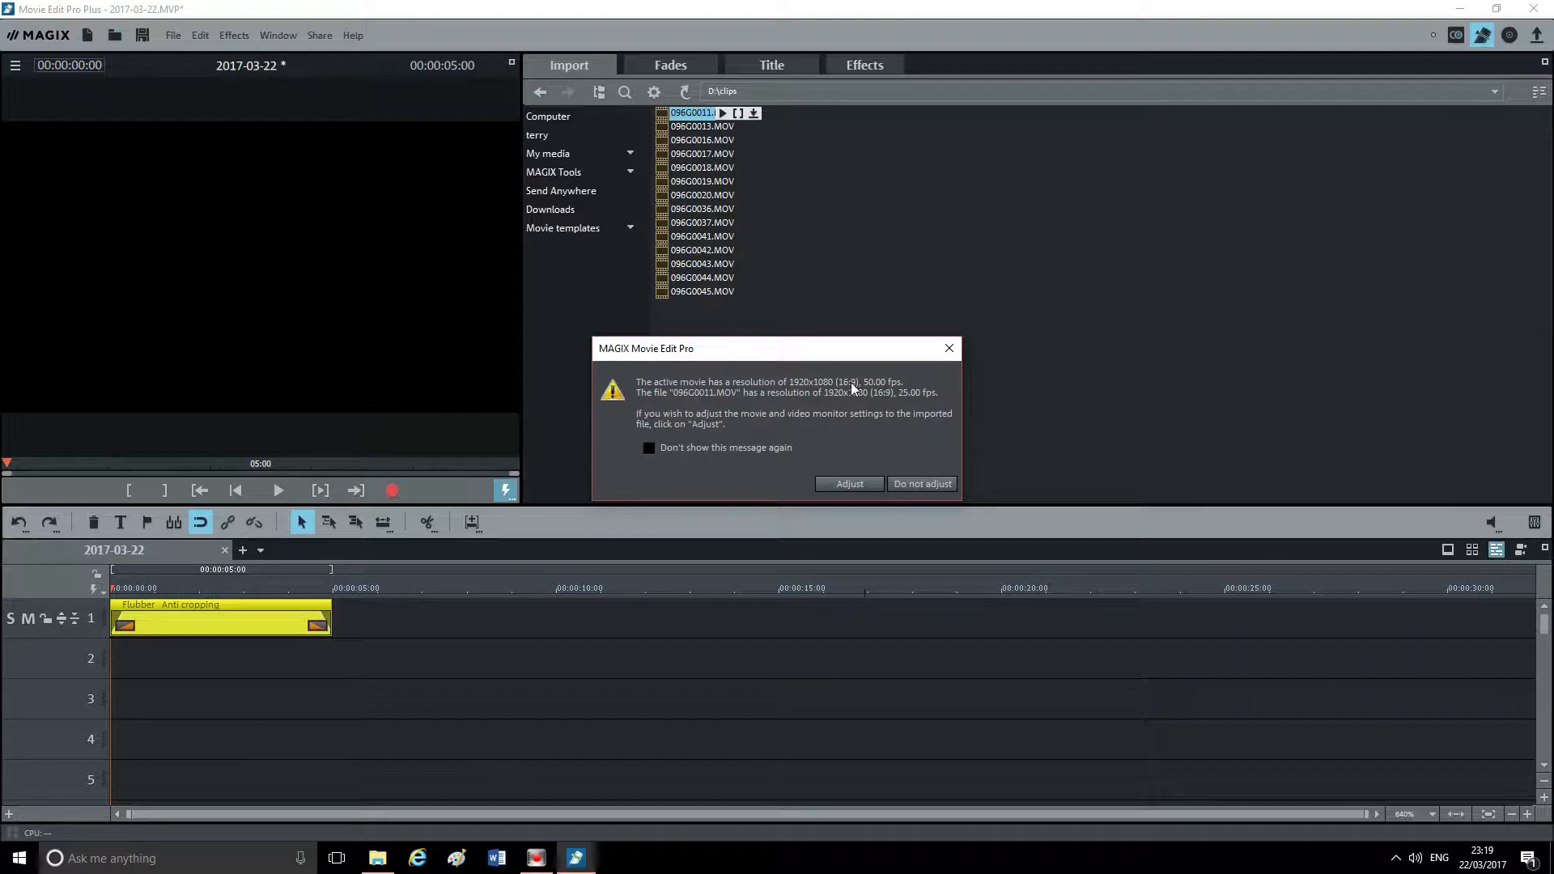
left_click(921, 484)
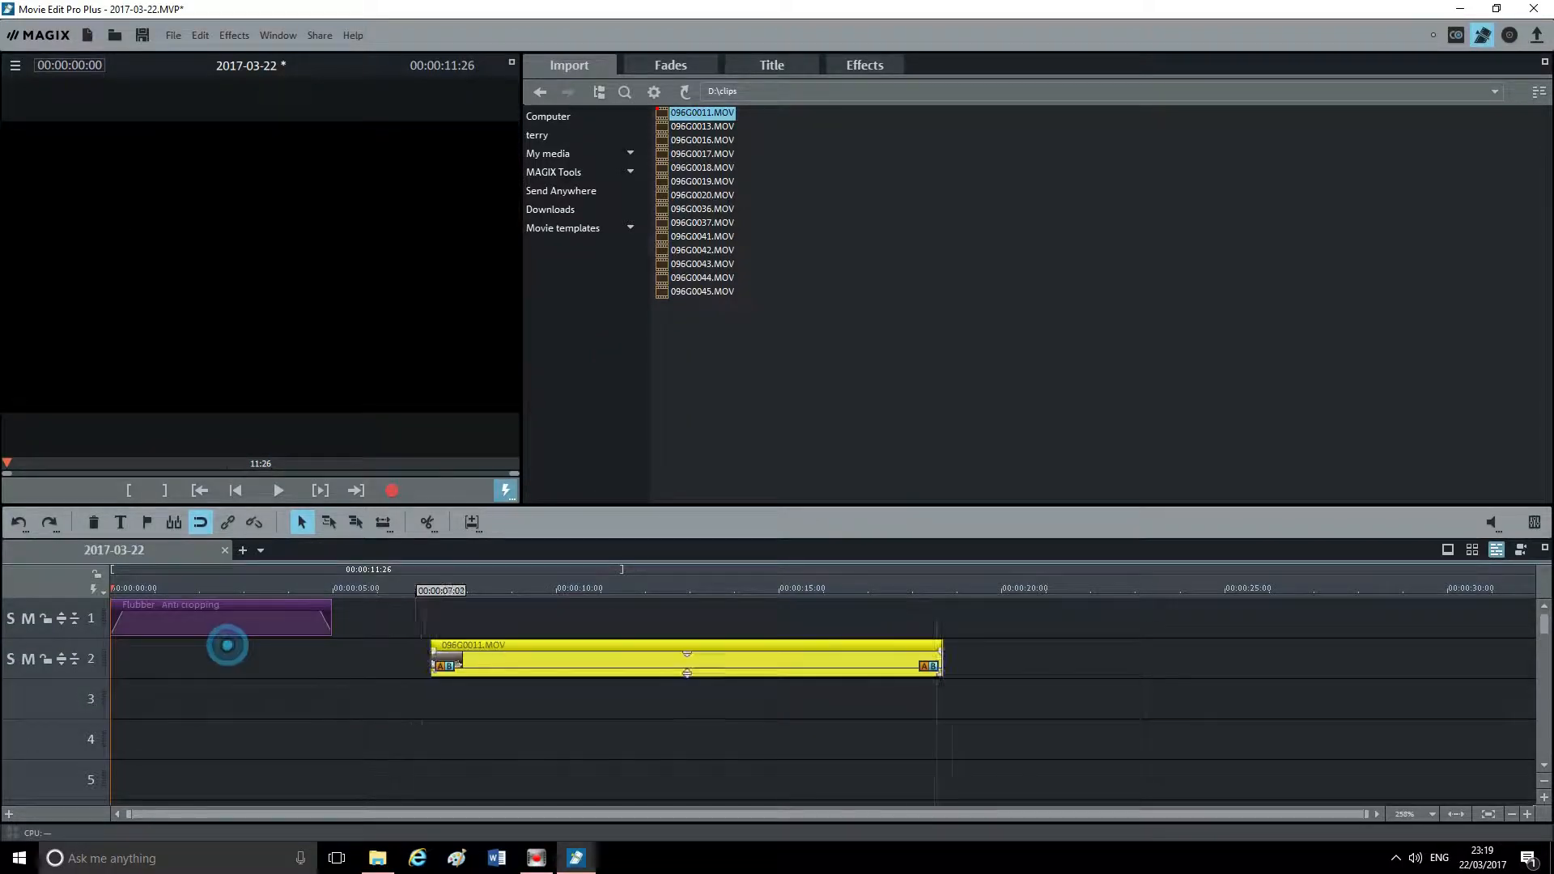
Step: Split 096G0011.MOV on track 1 at 00:00:09:01
left_click(484, 588)
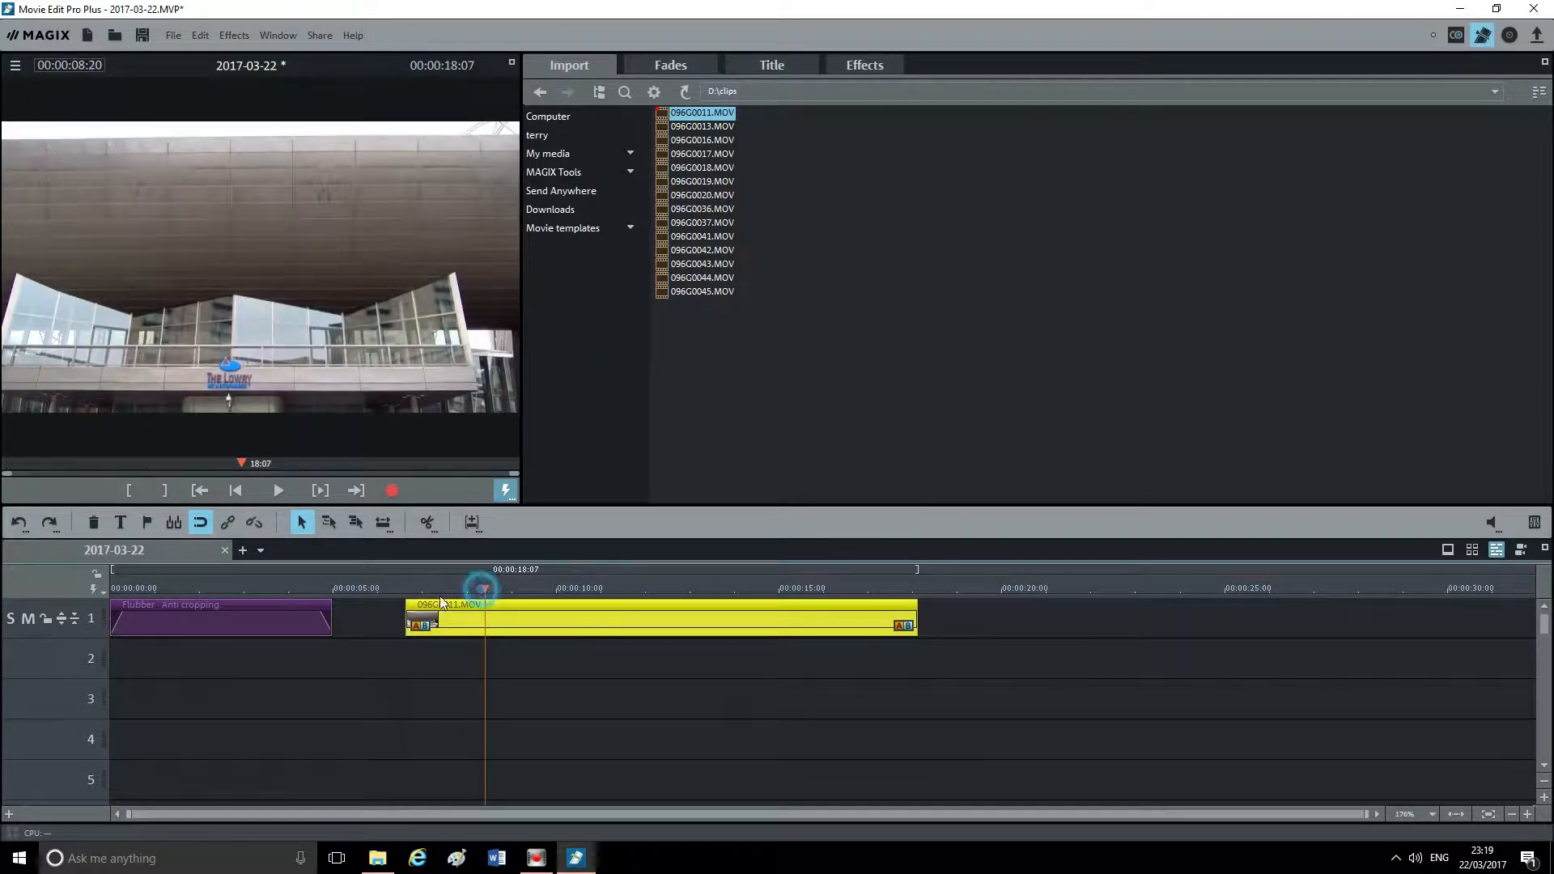
left_click(415, 609)
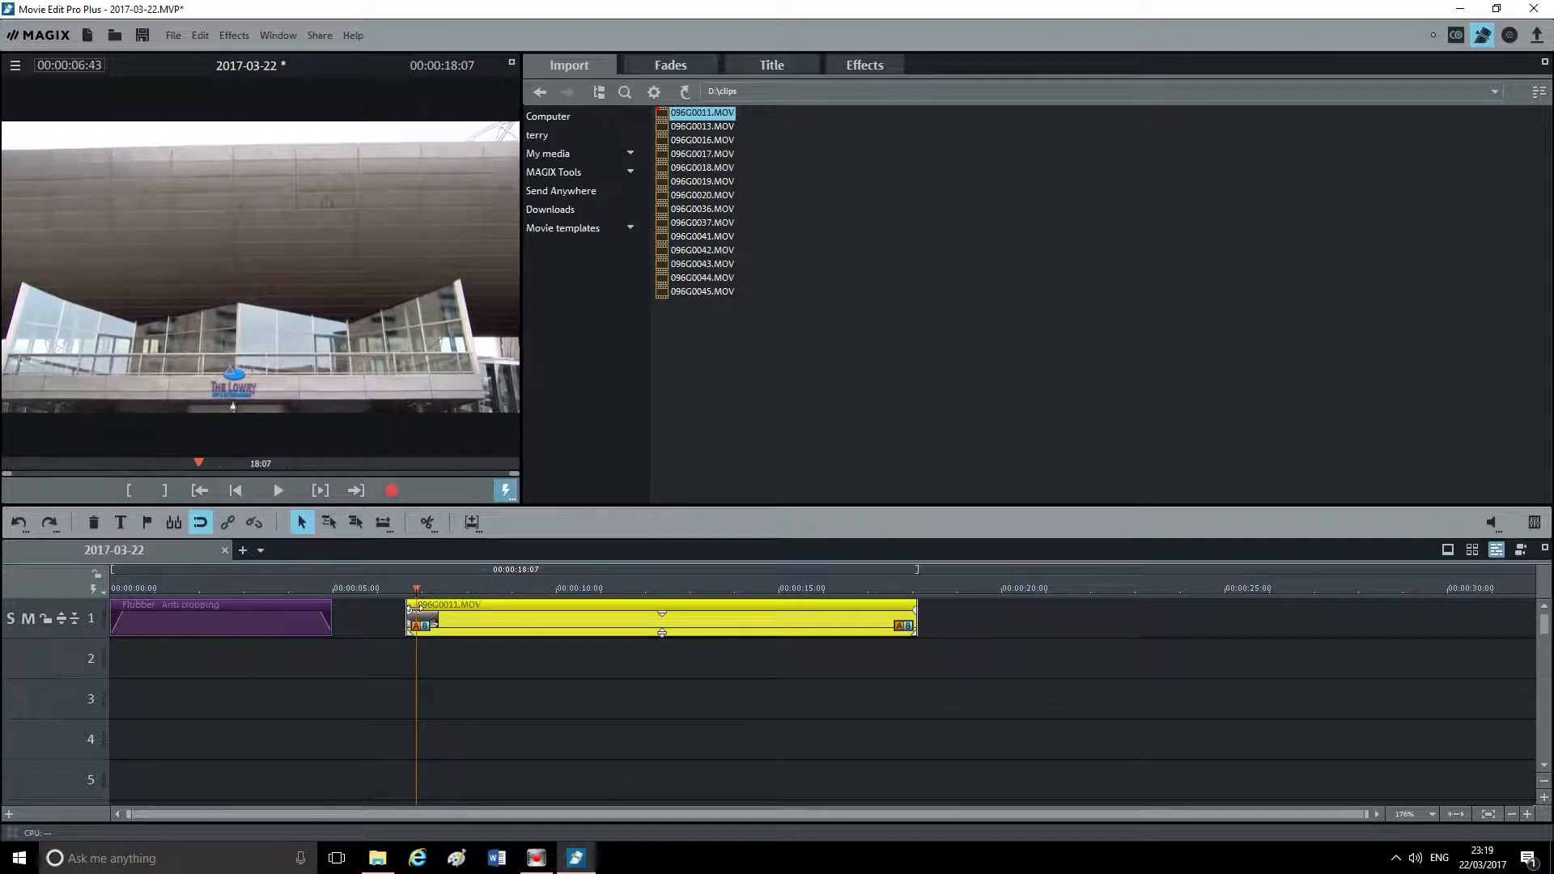
mouse_move(415, 609)
left_mouse_down()
mouse_move(945, 625)
mouse_move(417, 625)
left_mouse_up()
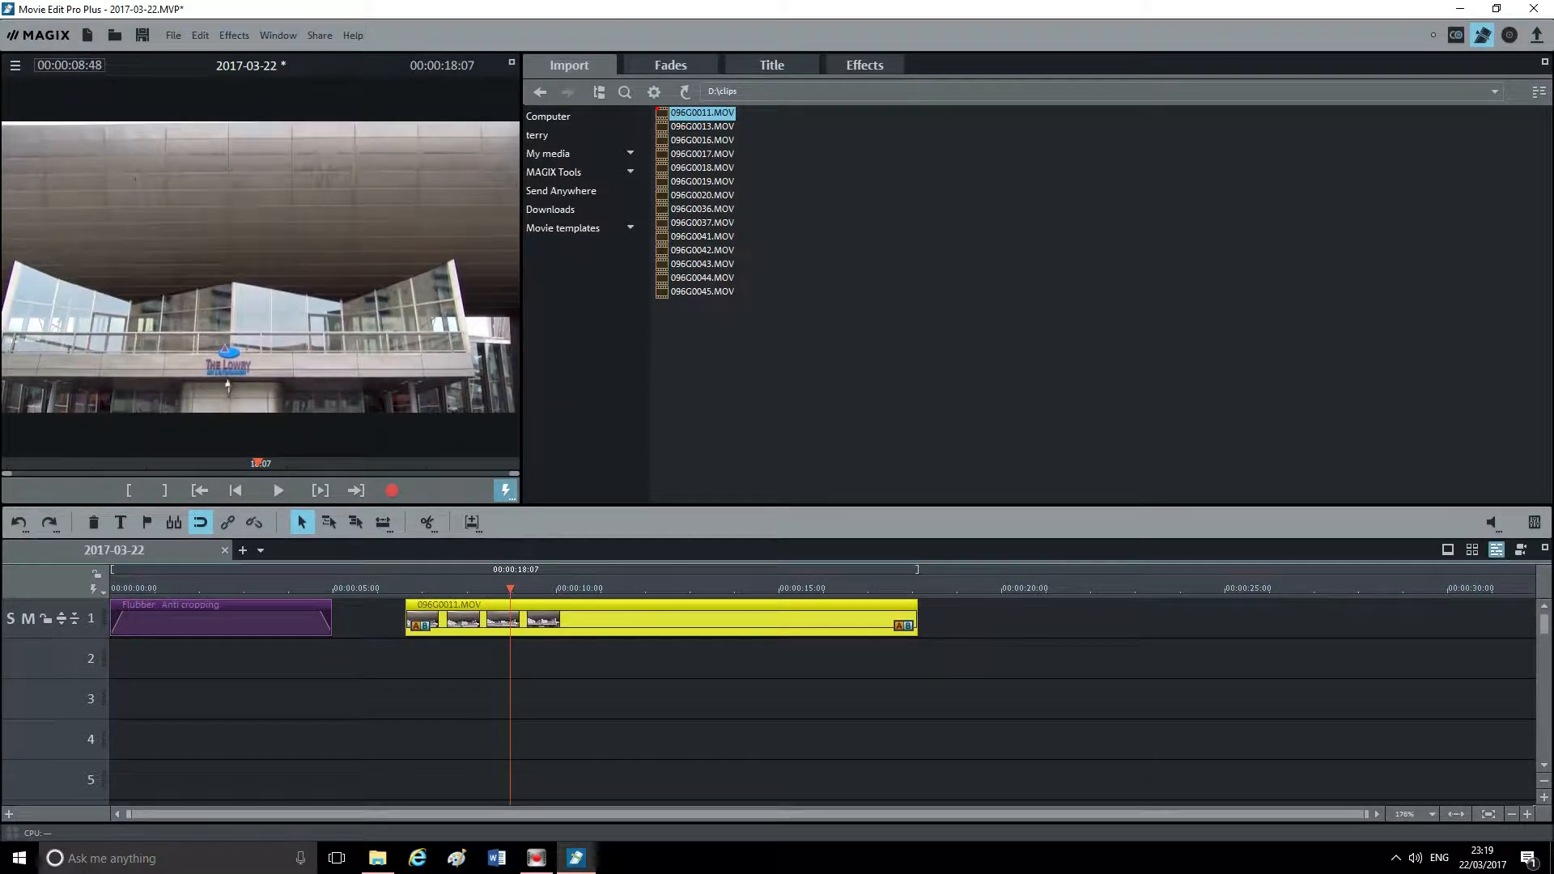
left_click(512, 682)
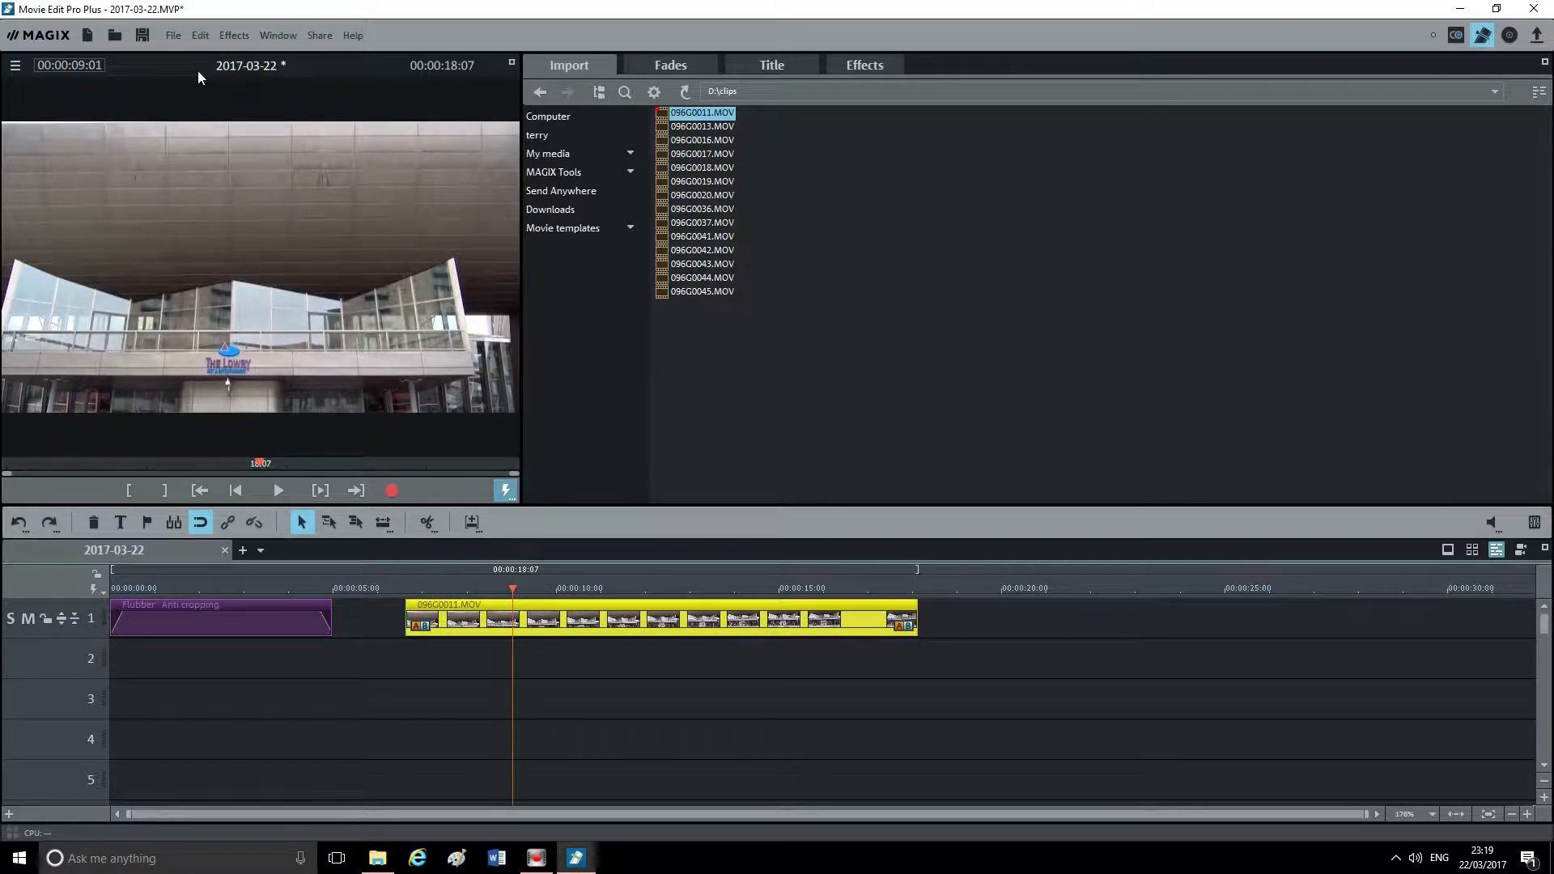
left_click(193, 41)
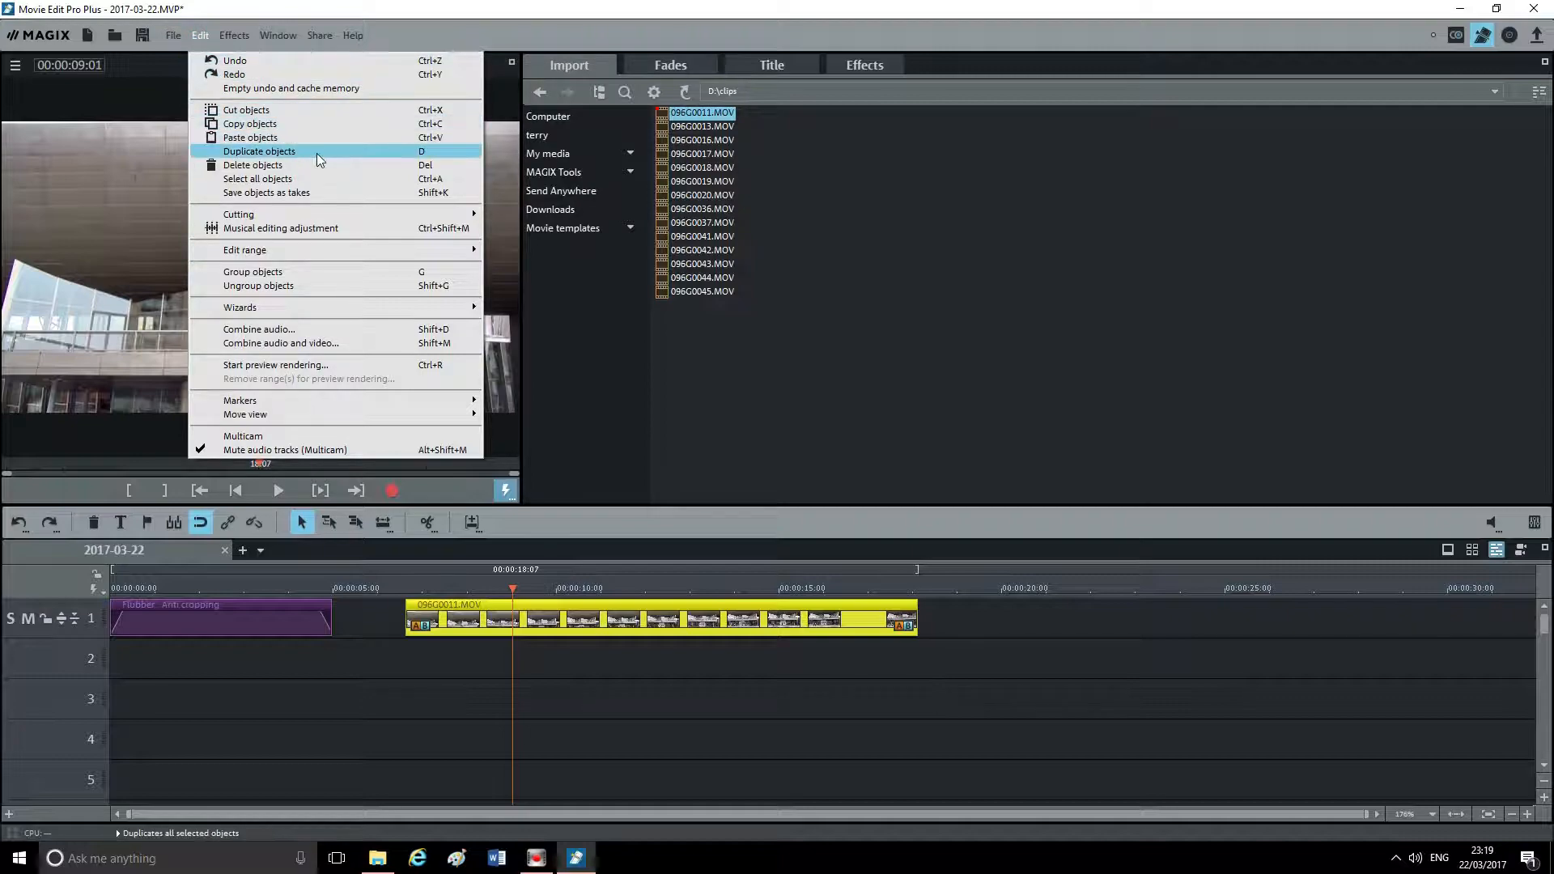
mouse_move(348, 212)
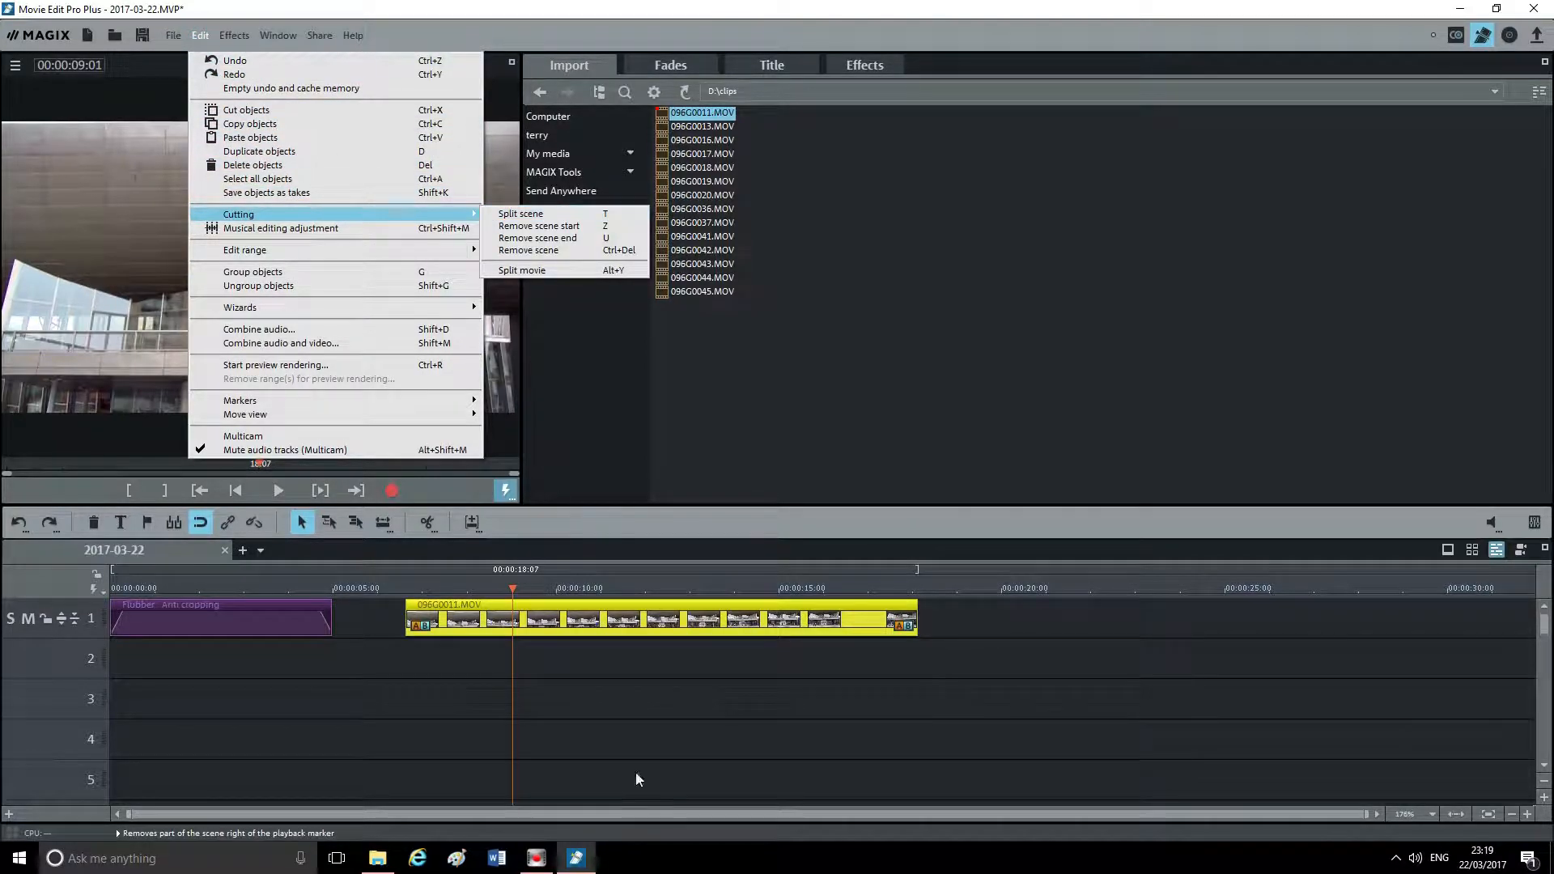
left_click(632, 725)
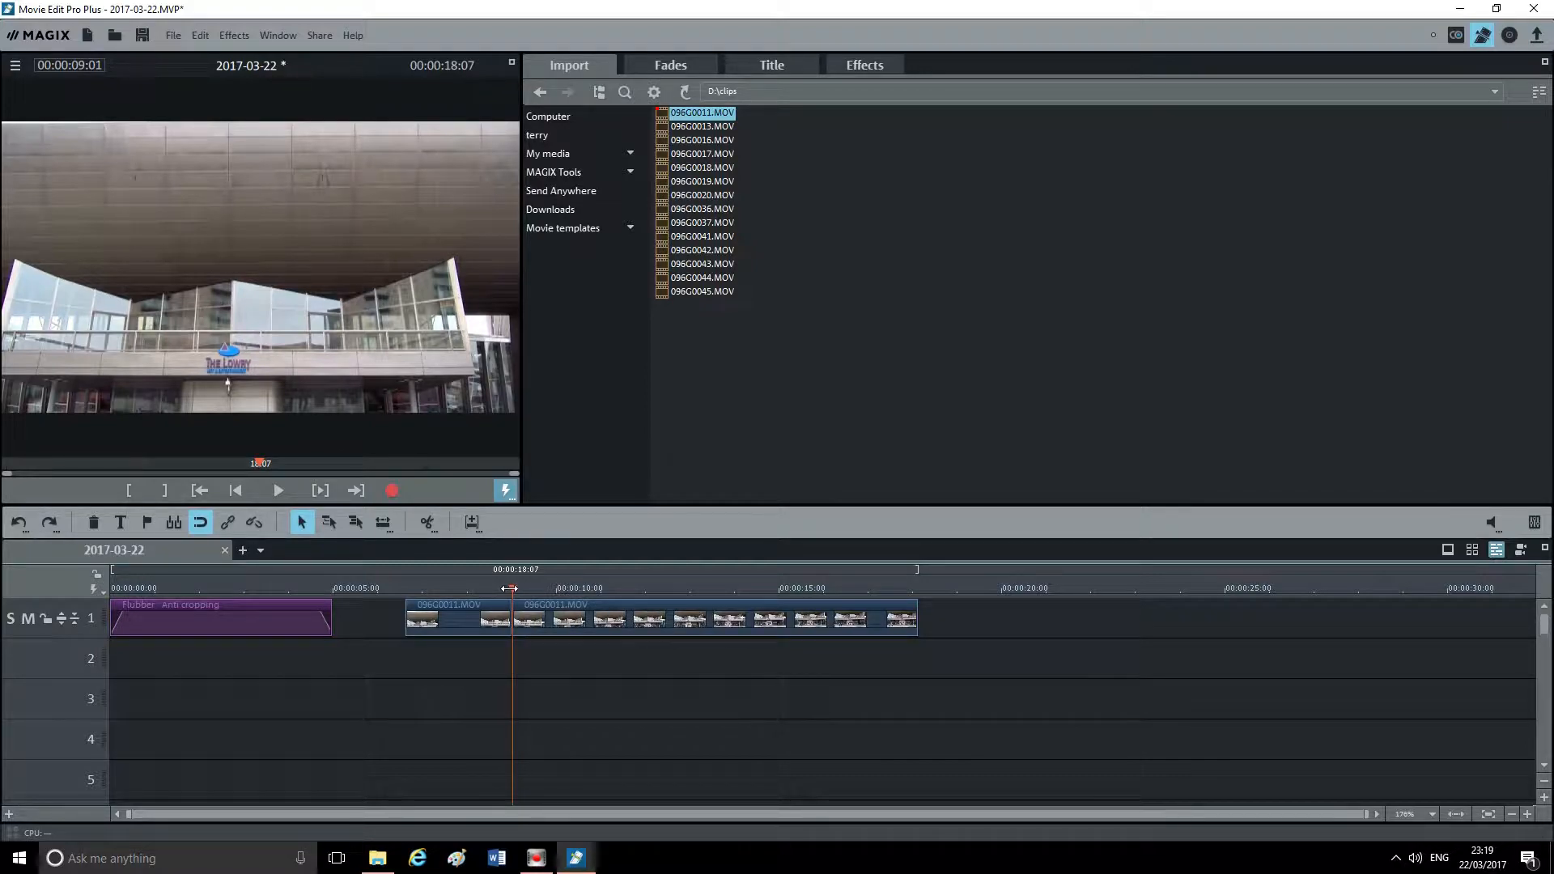
Step: Split the remaining longer part of 096G0011.MOV at 00:00:13:31
left_click_drag(509, 588, 718, 588)
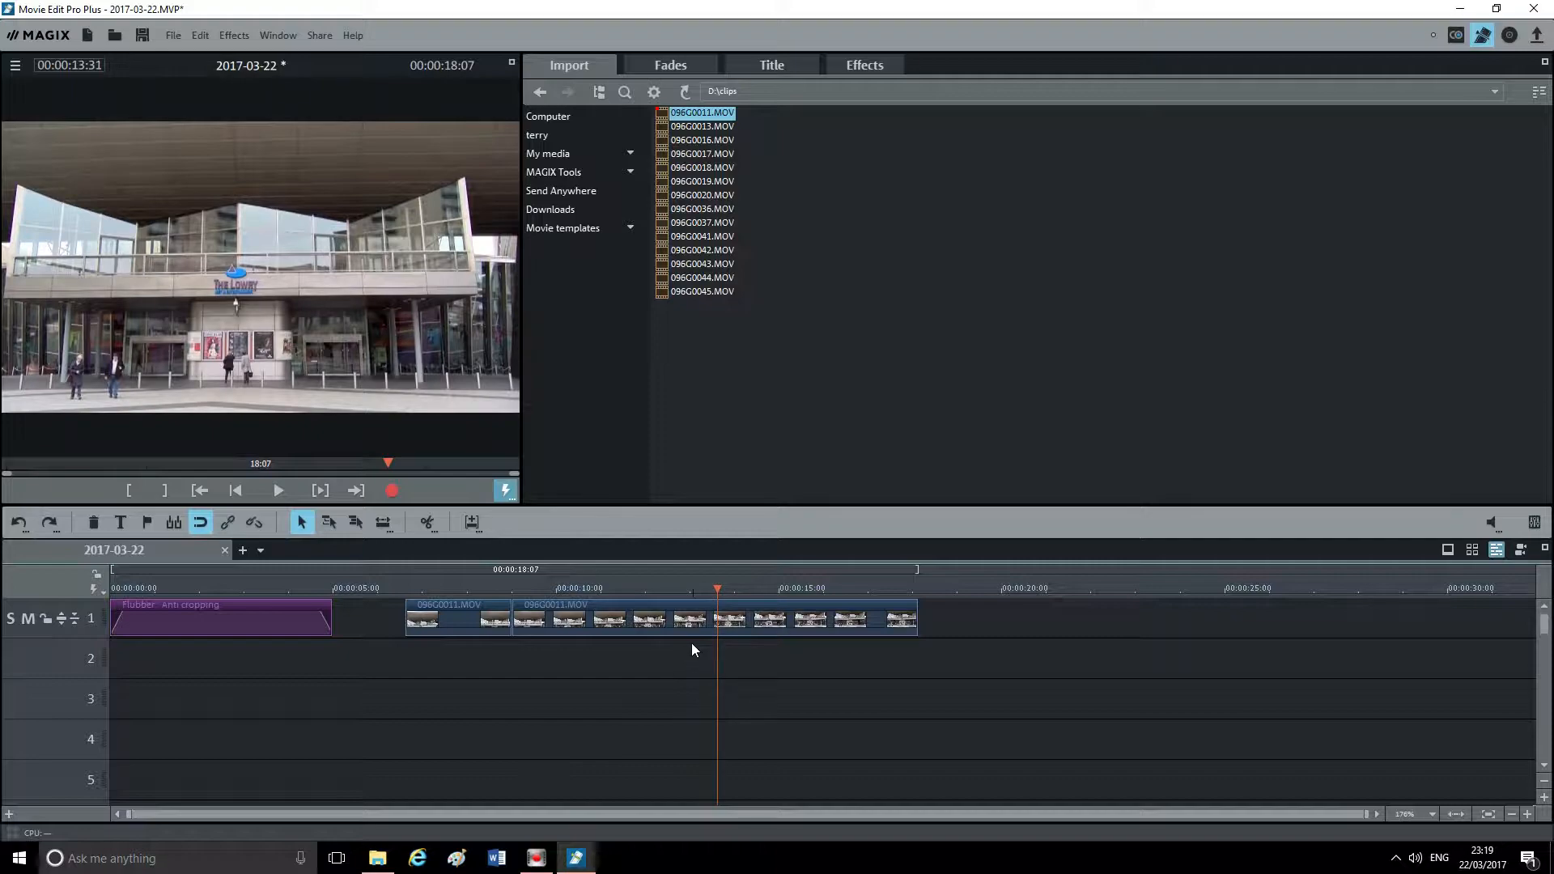
left_click(677, 622)
key("t")
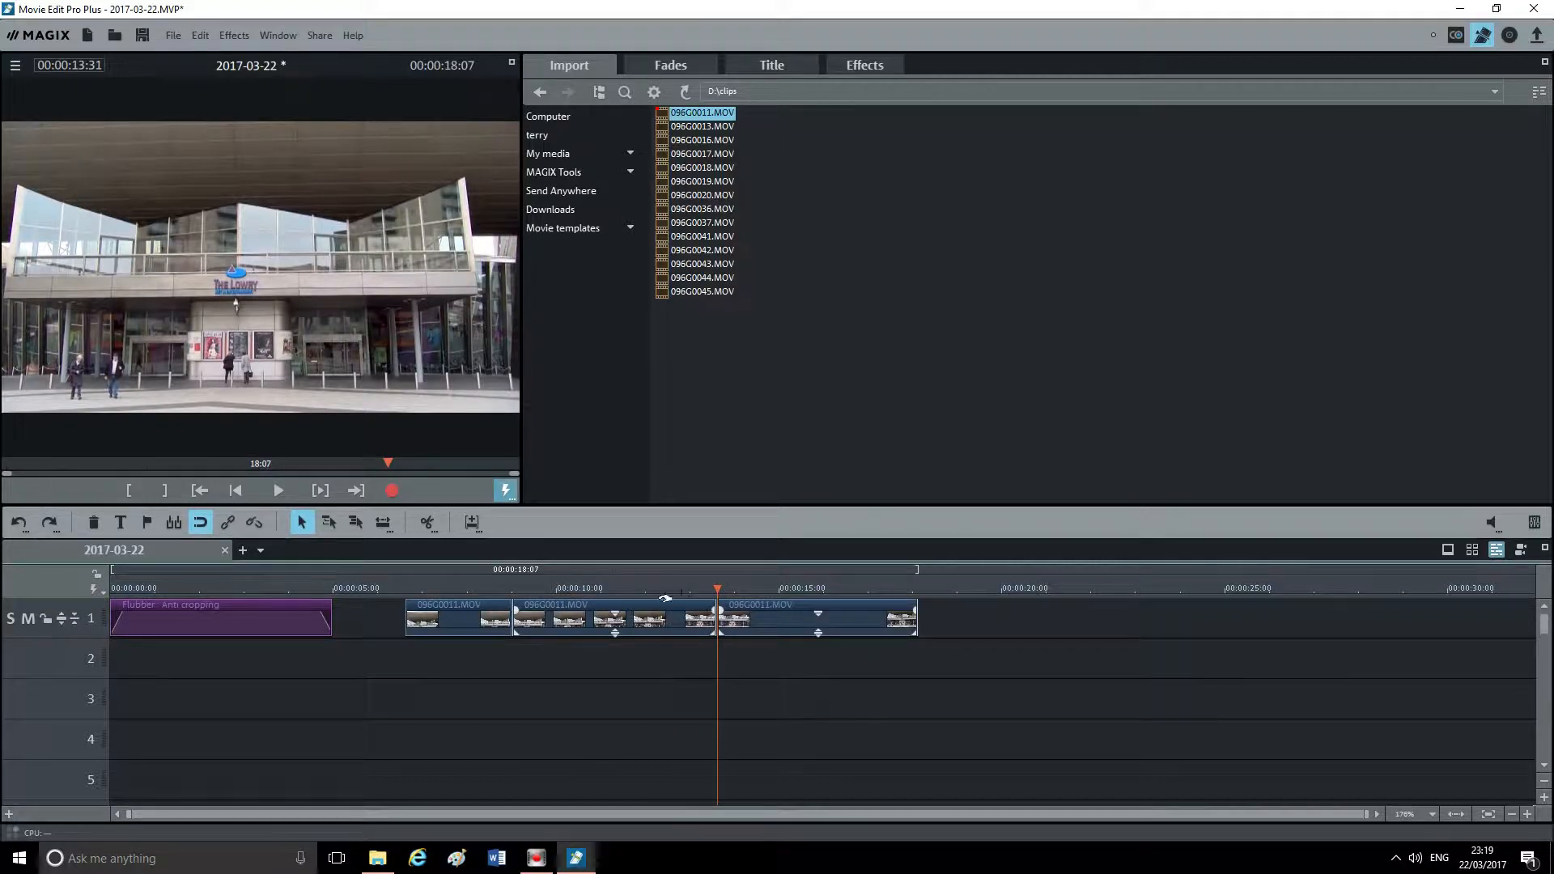
Step: Delete the first and last parts of 096G0011.MOV from track 1, keeping the middle part
left_click(433, 610)
left_click(438, 610)
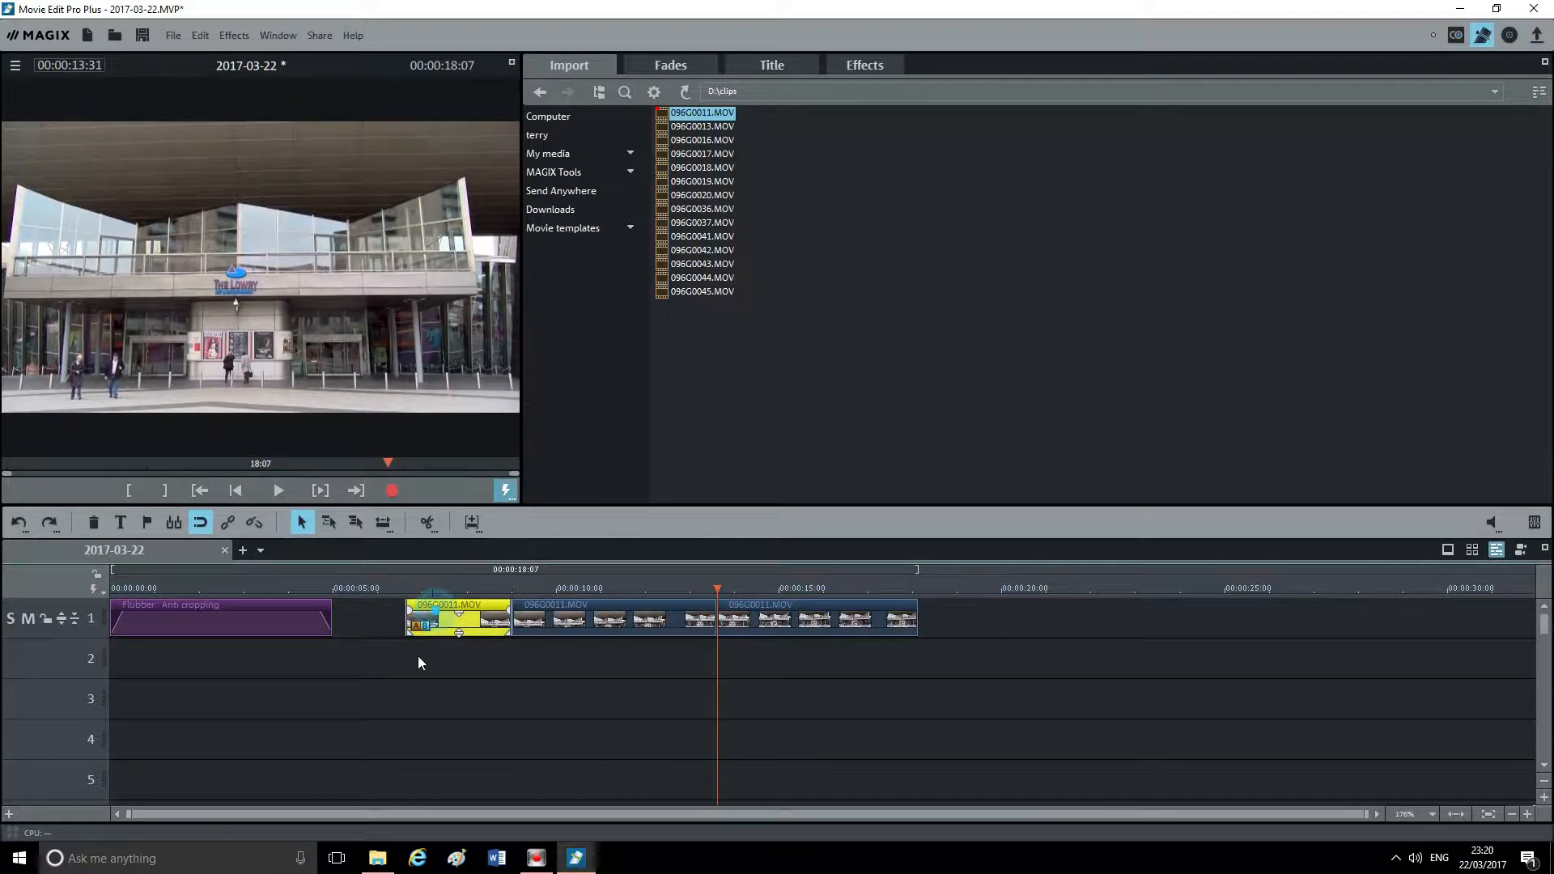
key("Delete")
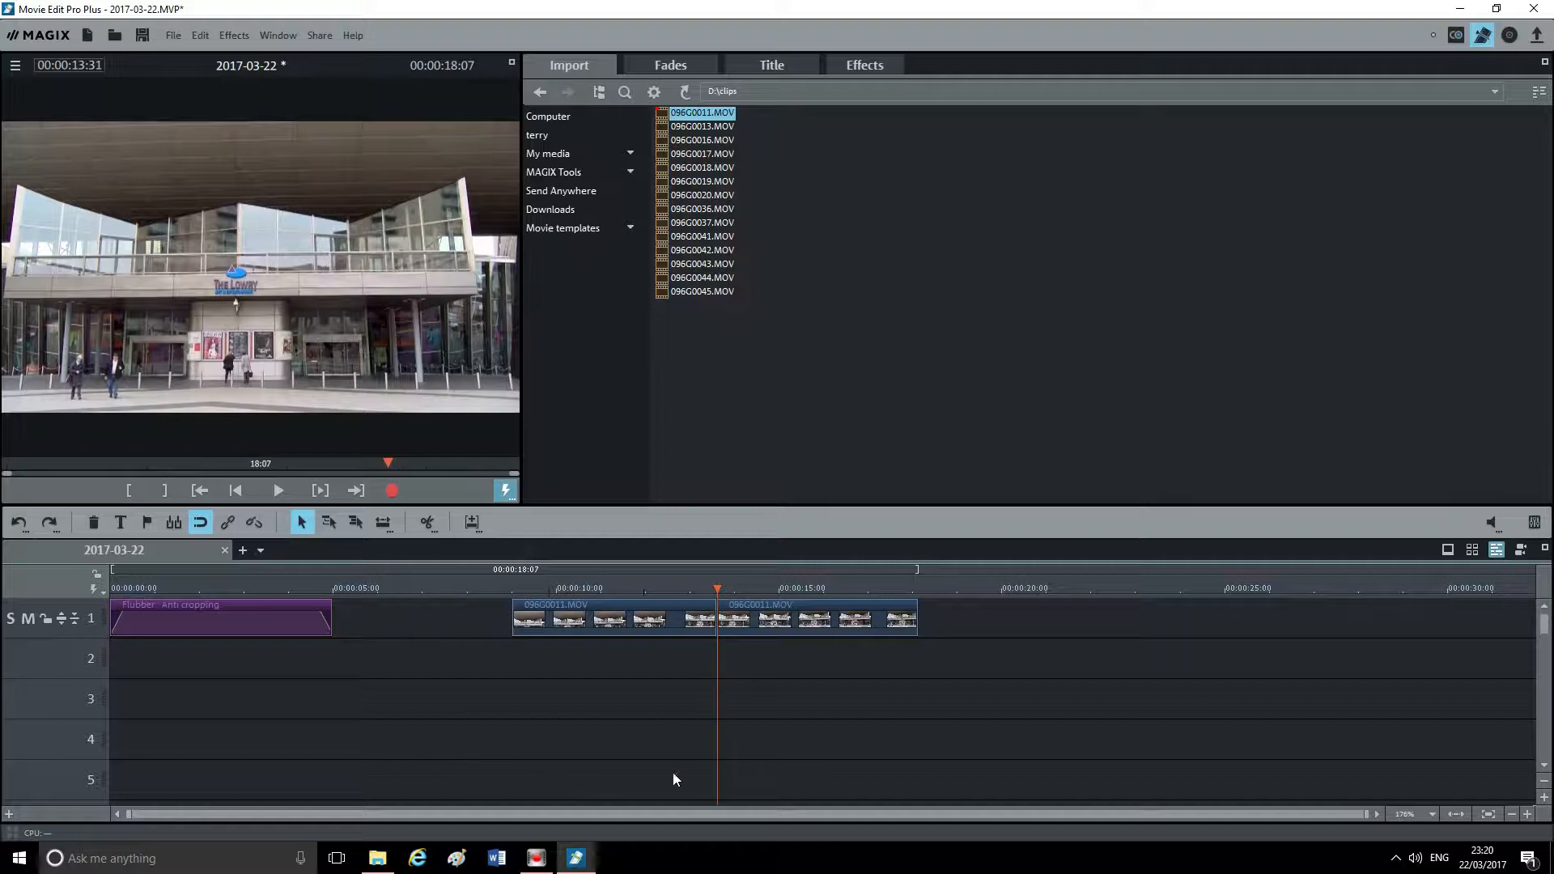
left_click(873, 601)
key("Delete")
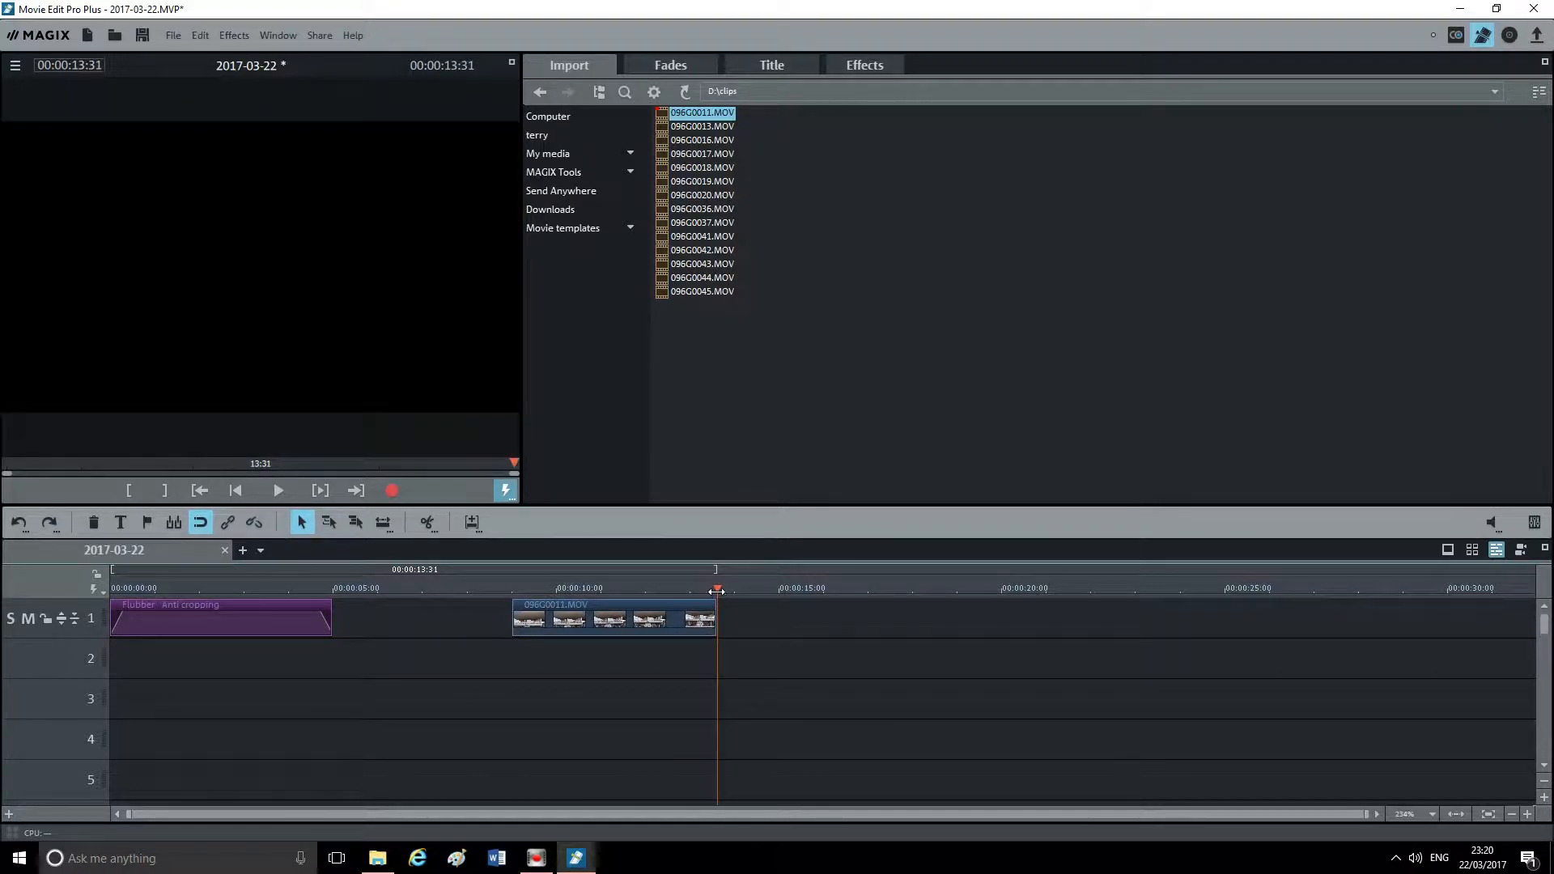
Step: Move the remaining part of 096G0011.MOV along track 1 until it snaps to the end of the title
left_click_drag(716, 591, 577, 590)
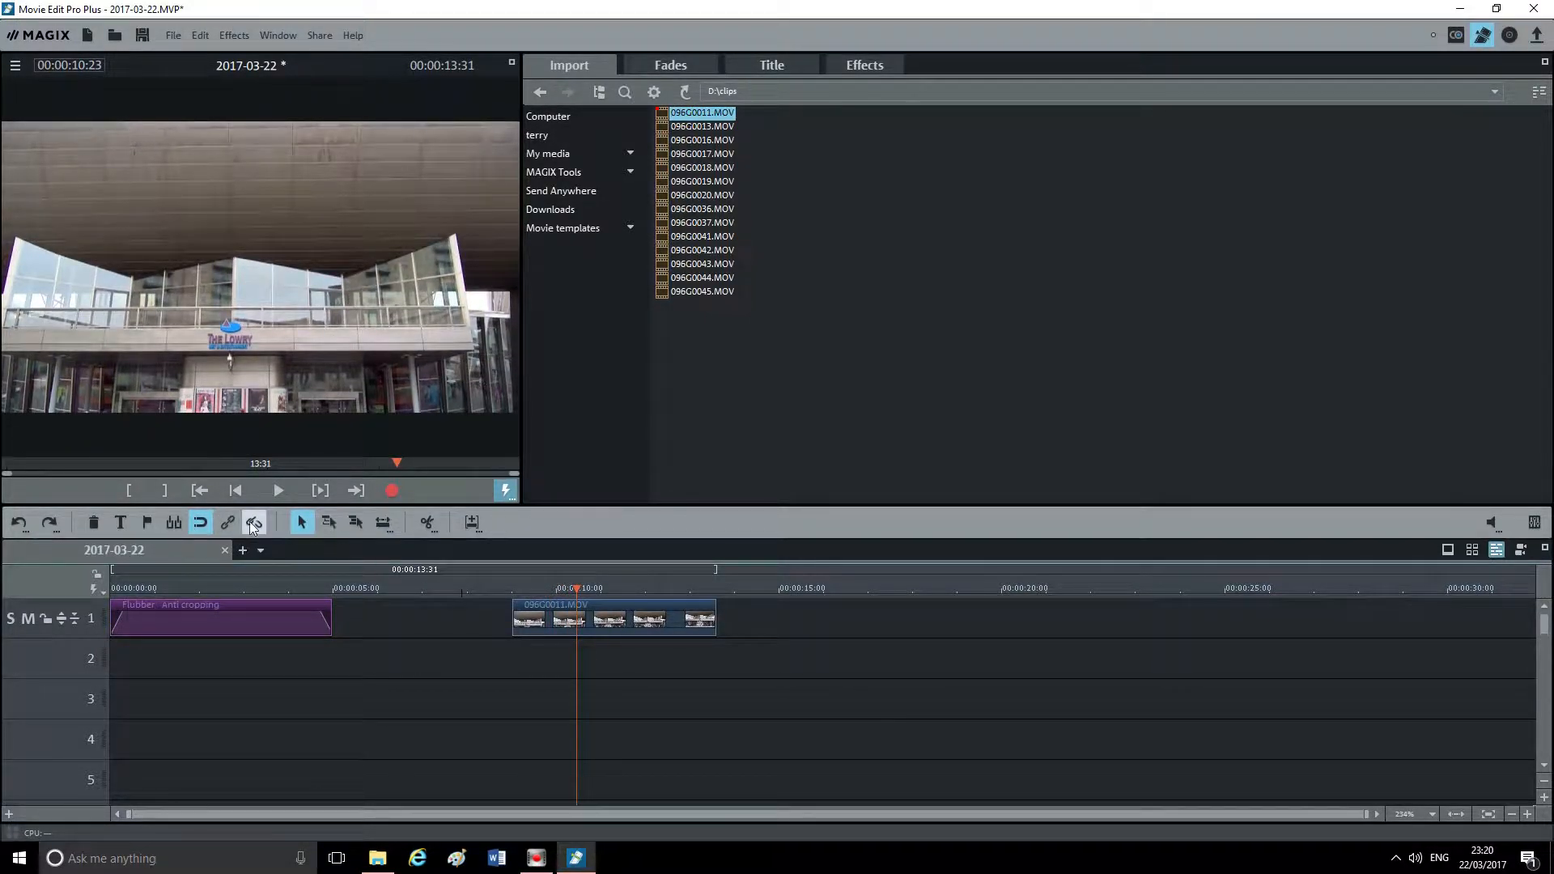
left_click(203, 523)
left_click_drag(615, 630, 435, 630)
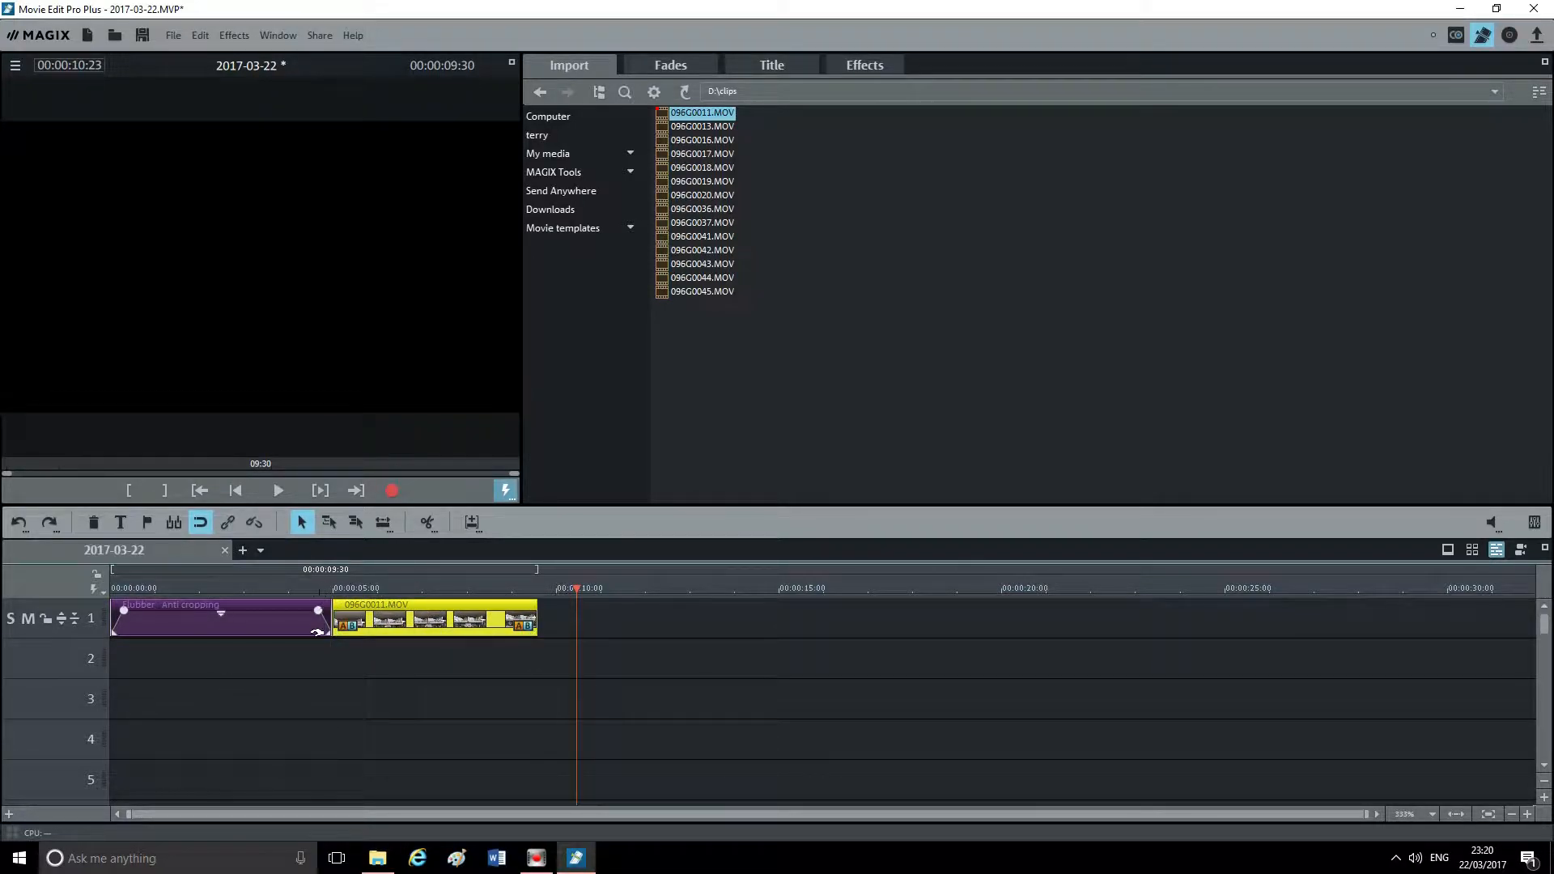
Step: Add a short fade-in to 096G0011.MOV and play back the transition from the title
mouse_move(577, 589)
left_mouse_down()
mouse_move(319, 588)
mouse_move(358, 589)
mouse_move(276, 630)
mouse_move(375, 630)
mouse_move(295, 631)
mouse_move(359, 609)
left_mouse_up()
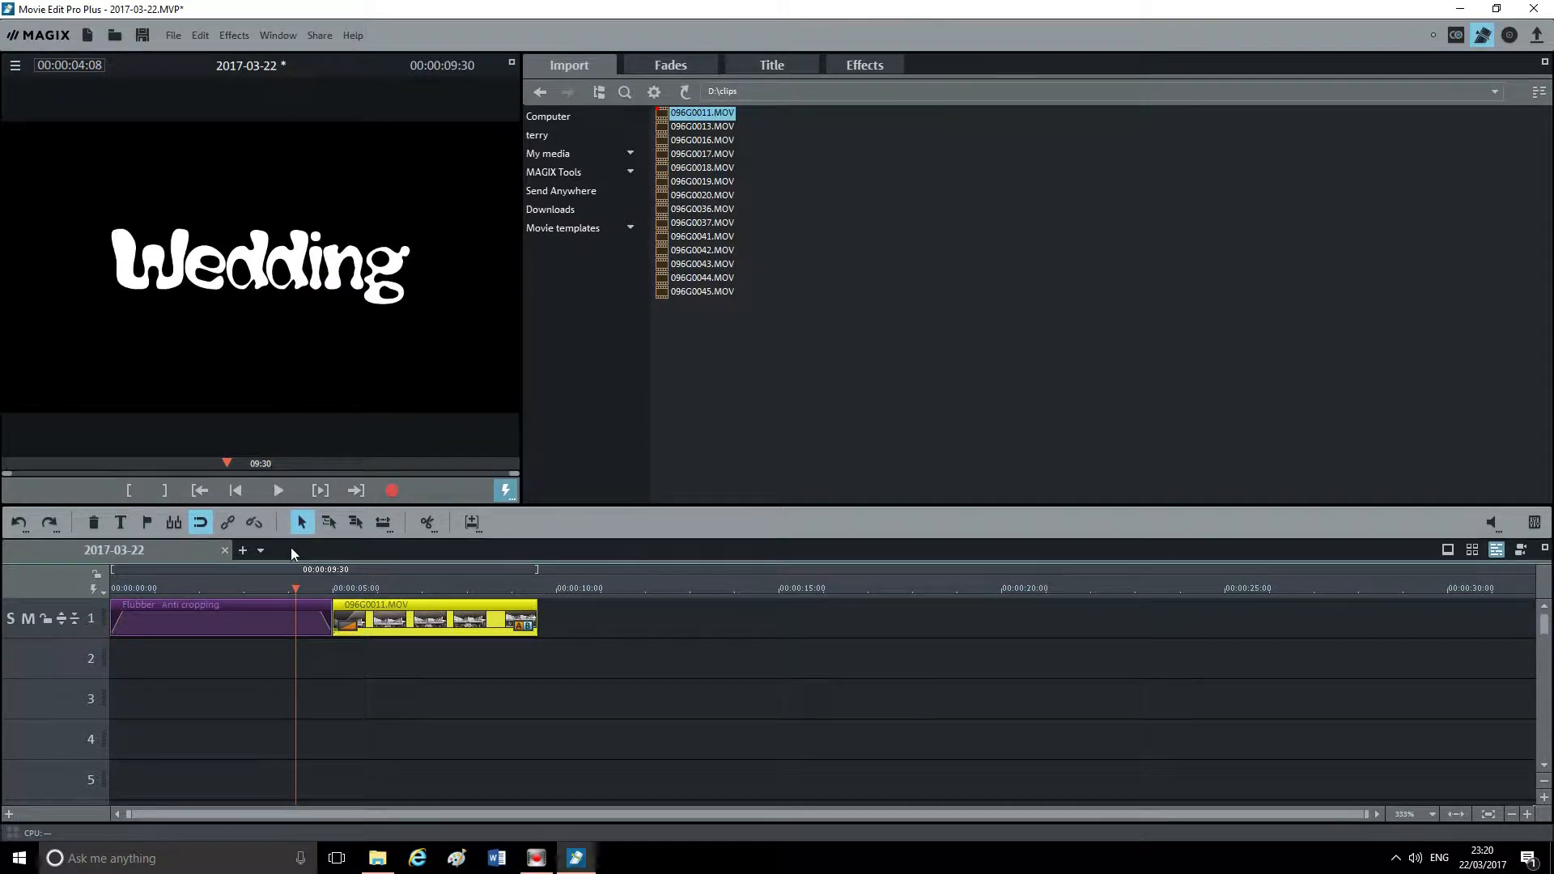
left_click(277, 491)
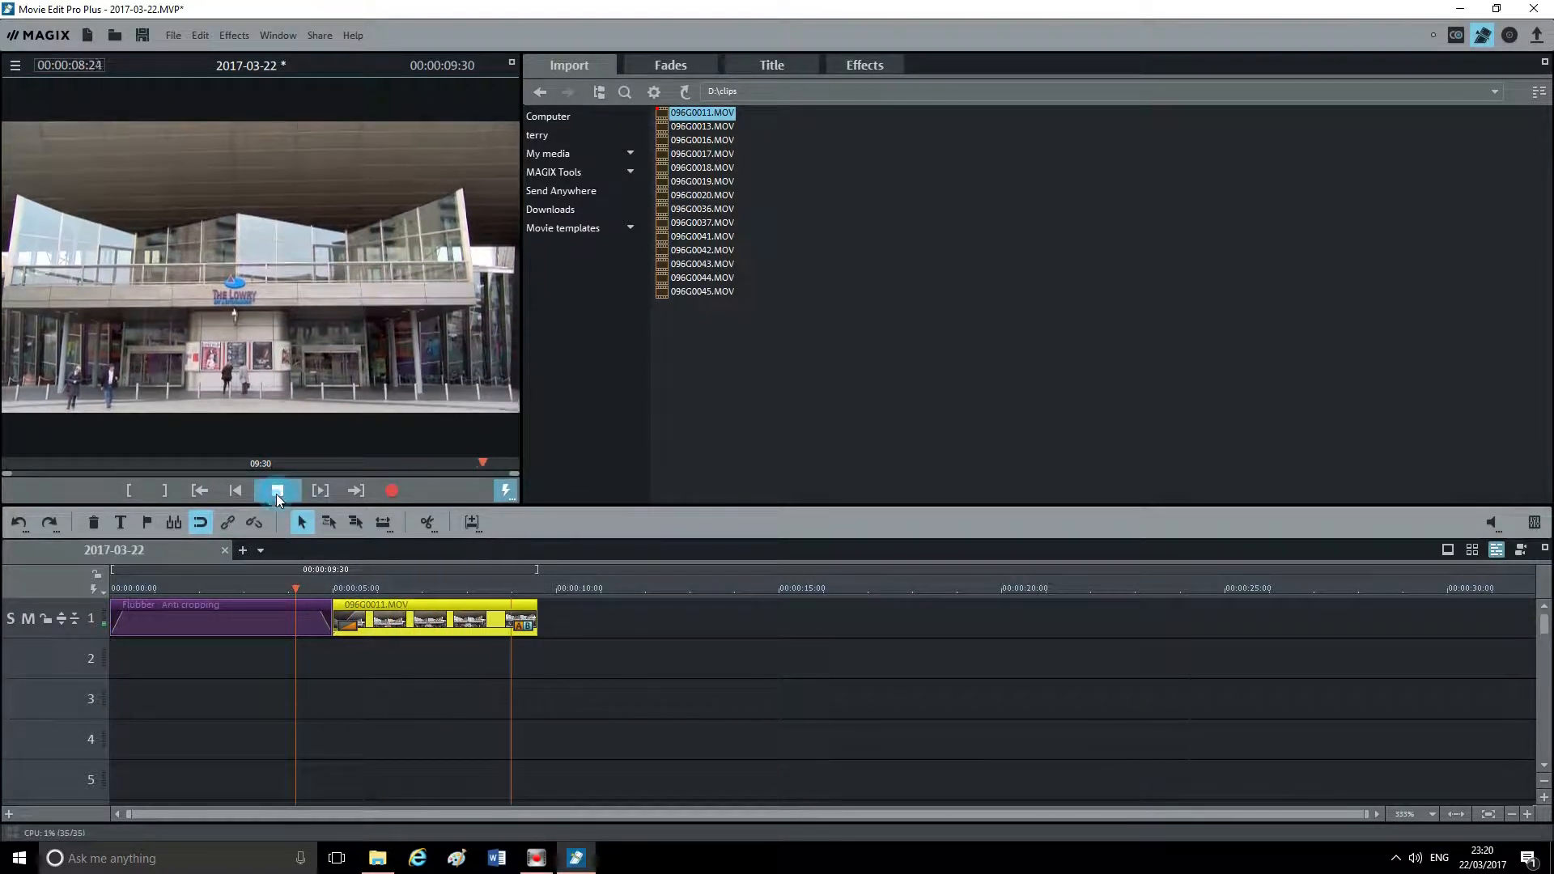
left_click(276, 493)
Step: Place 096G0013.MOV on track 1 at about 11 seconds and split it at 00:00:12:29
left_click(690, 130)
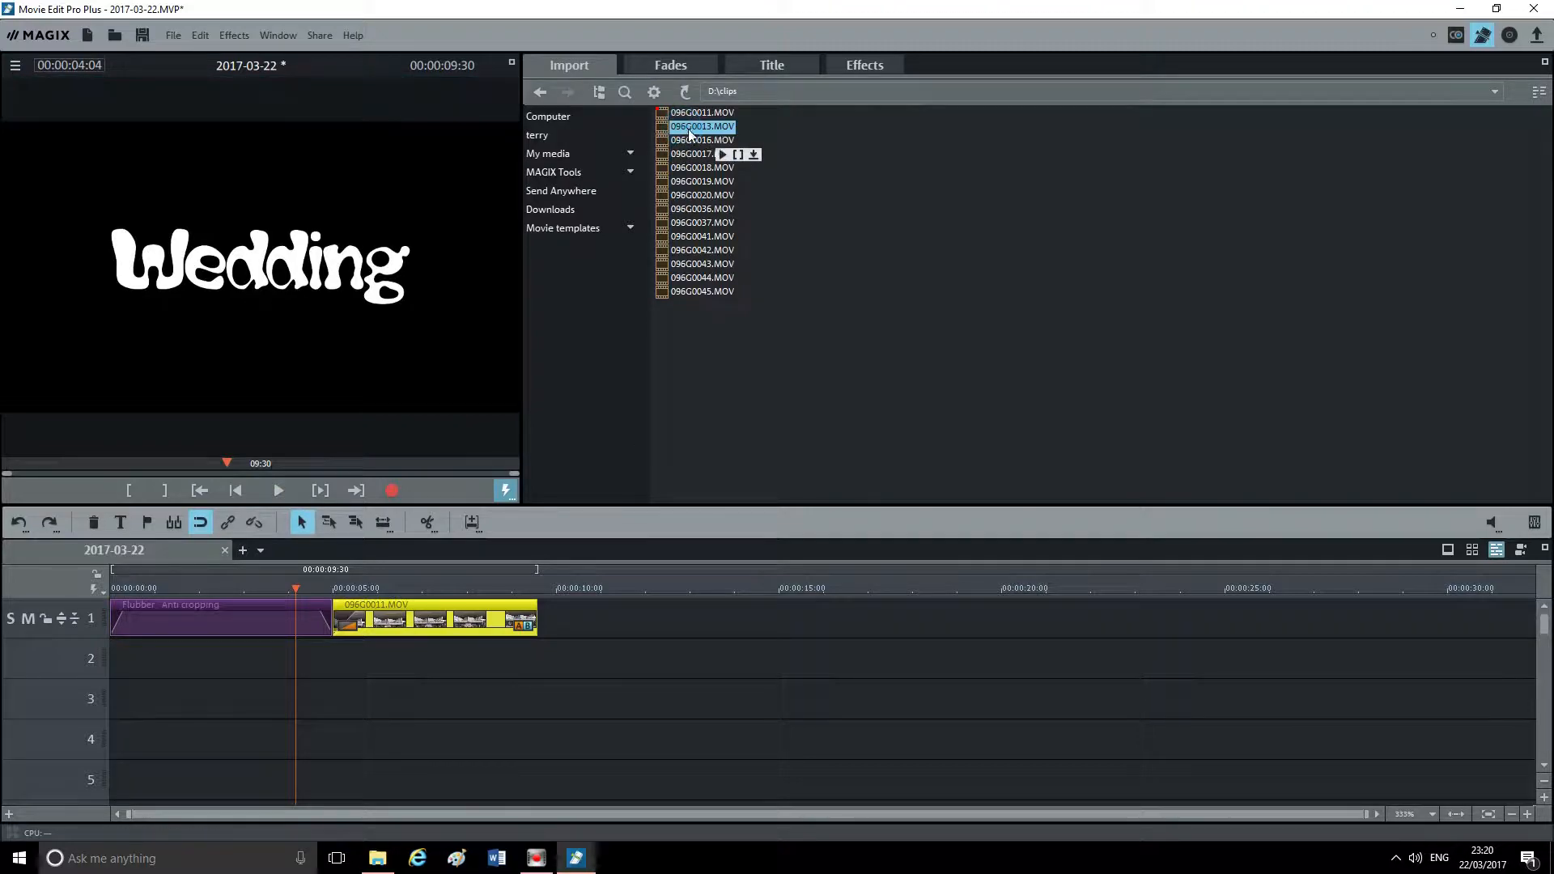
left_click_drag(690, 129, 670, 628)
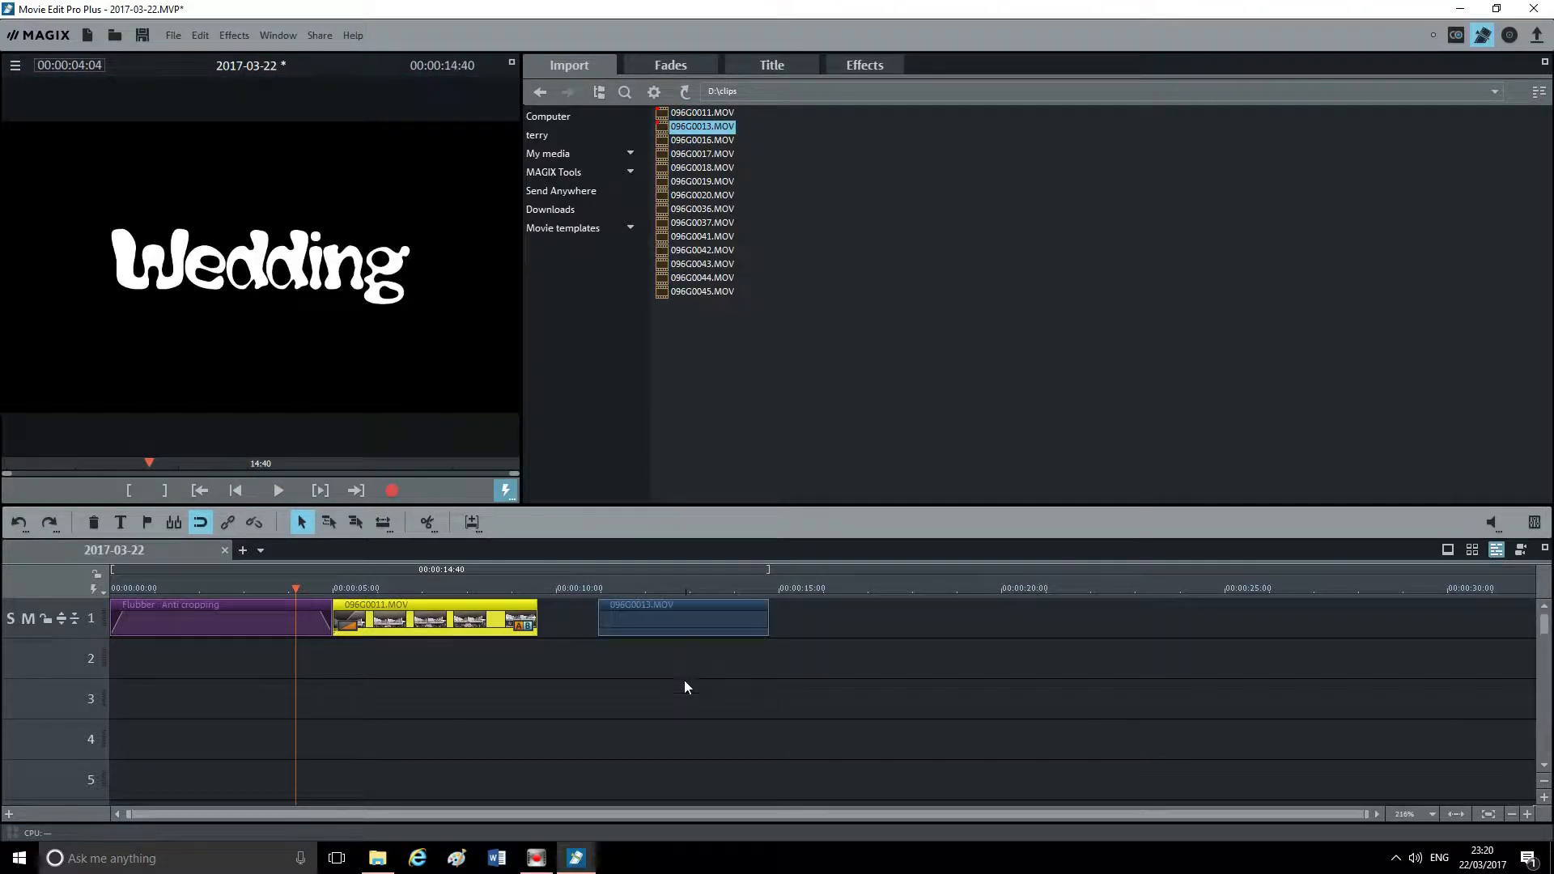
left_click(594, 589)
left_click_drag(596, 587, 671, 686)
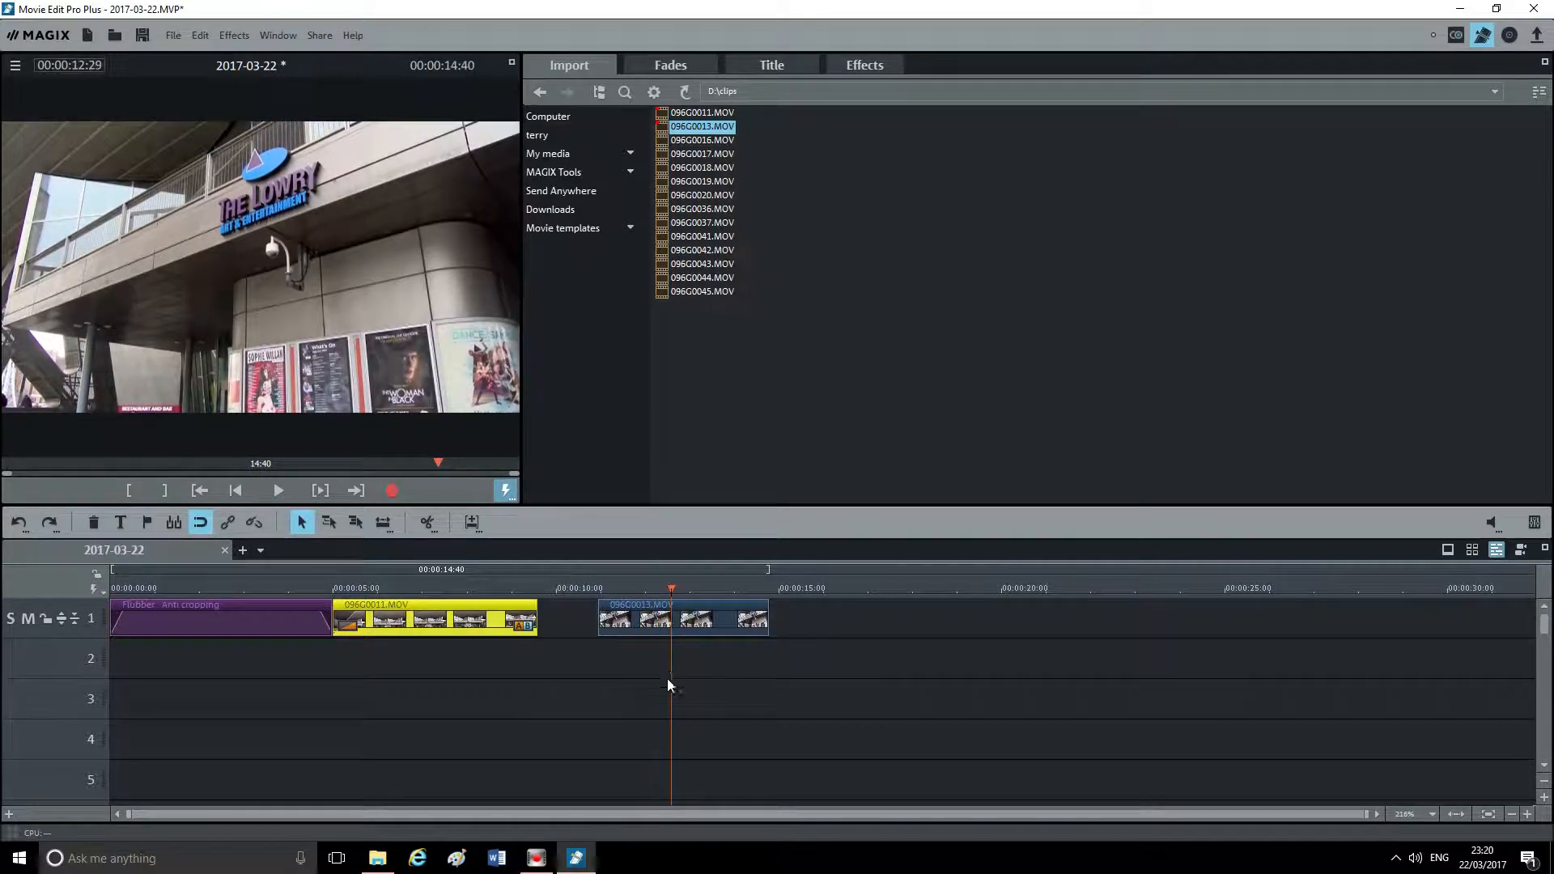
left_click(647, 607)
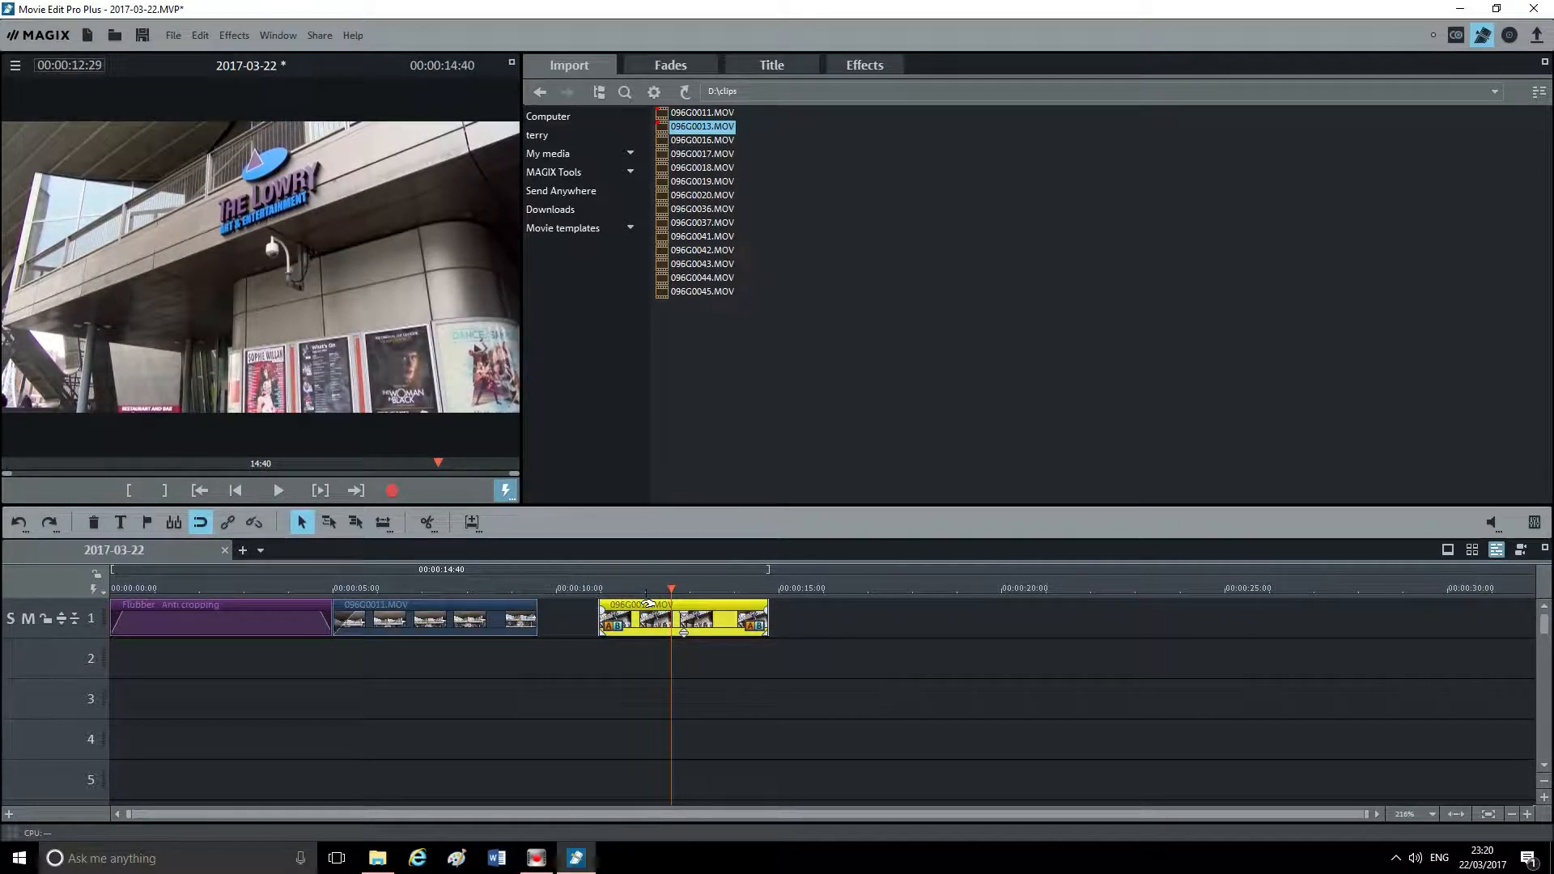
key("t")
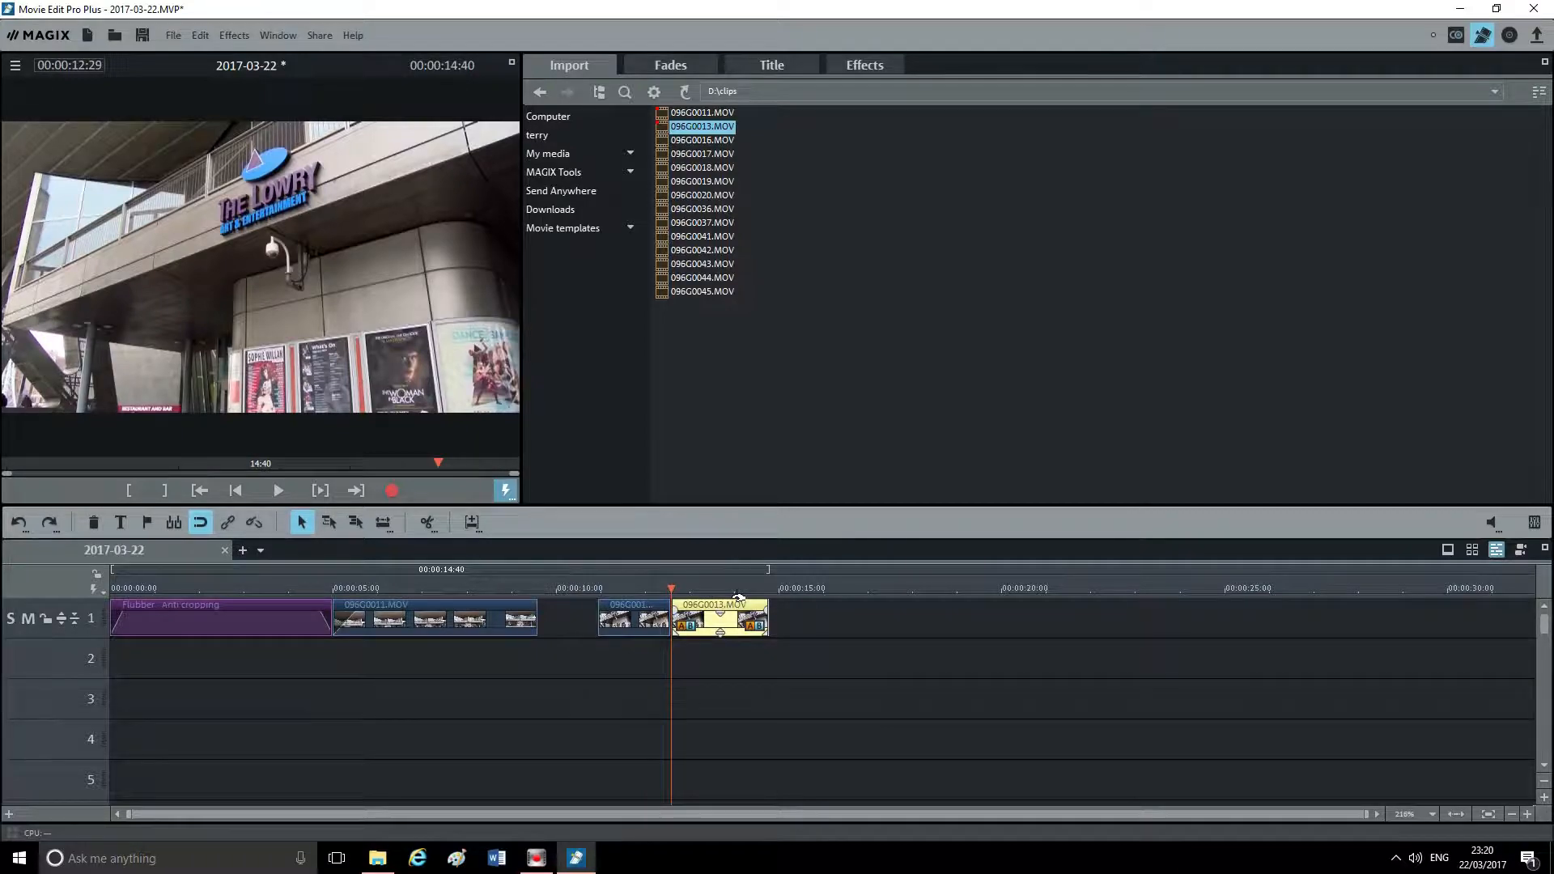
Step: Delete the second part of 096G0013.MOV and move the first part against the end of 096G0011.MOV
left_click_drag(738, 597, 881, 603)
key("Delete")
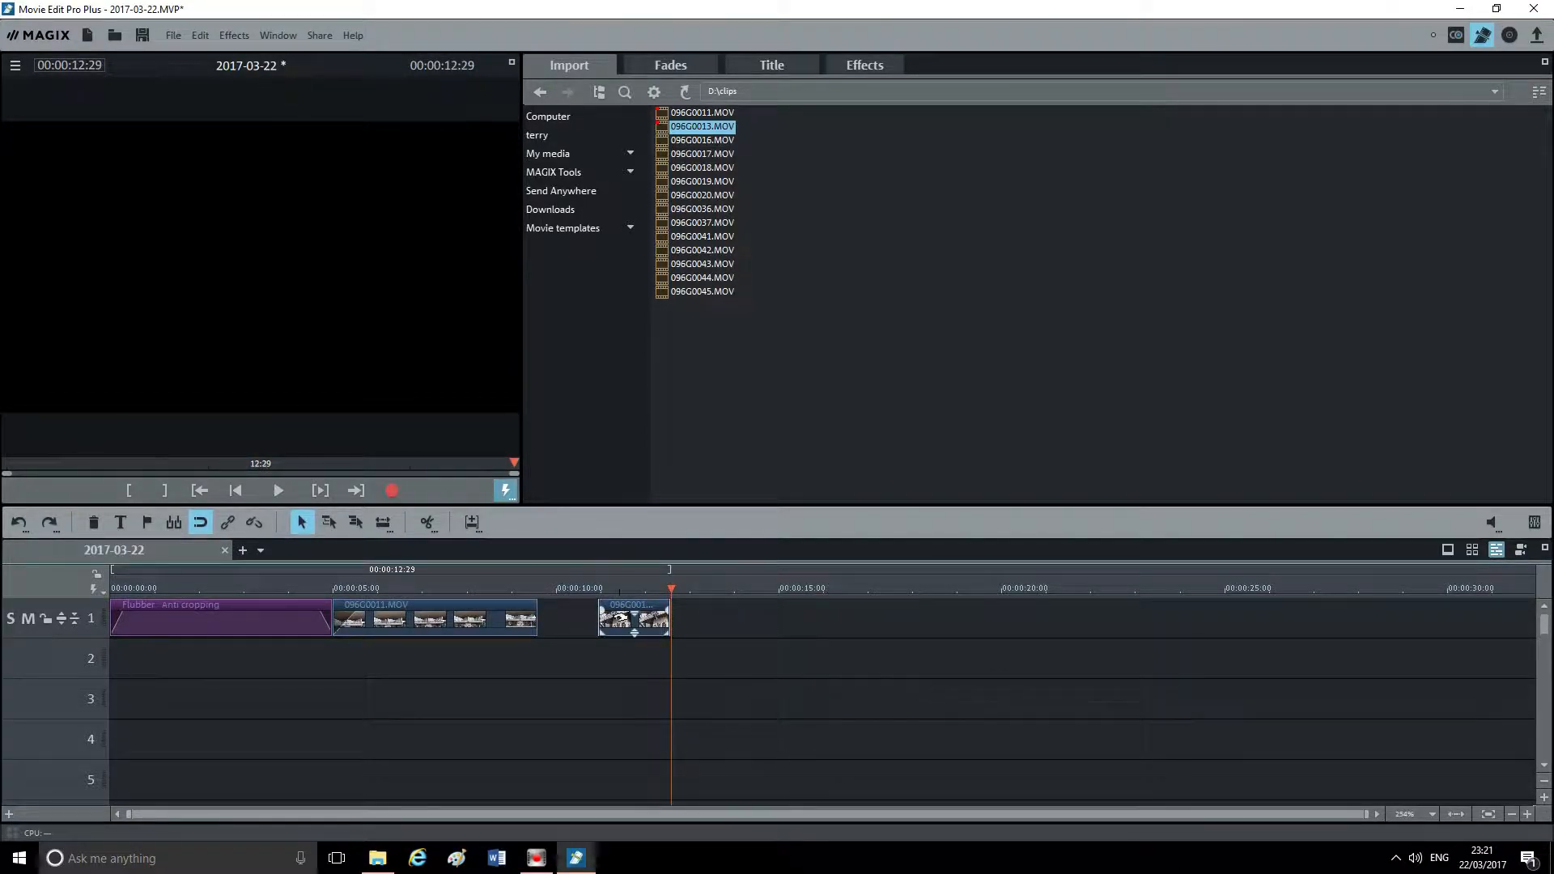
left_click_drag(634, 618, 572, 620)
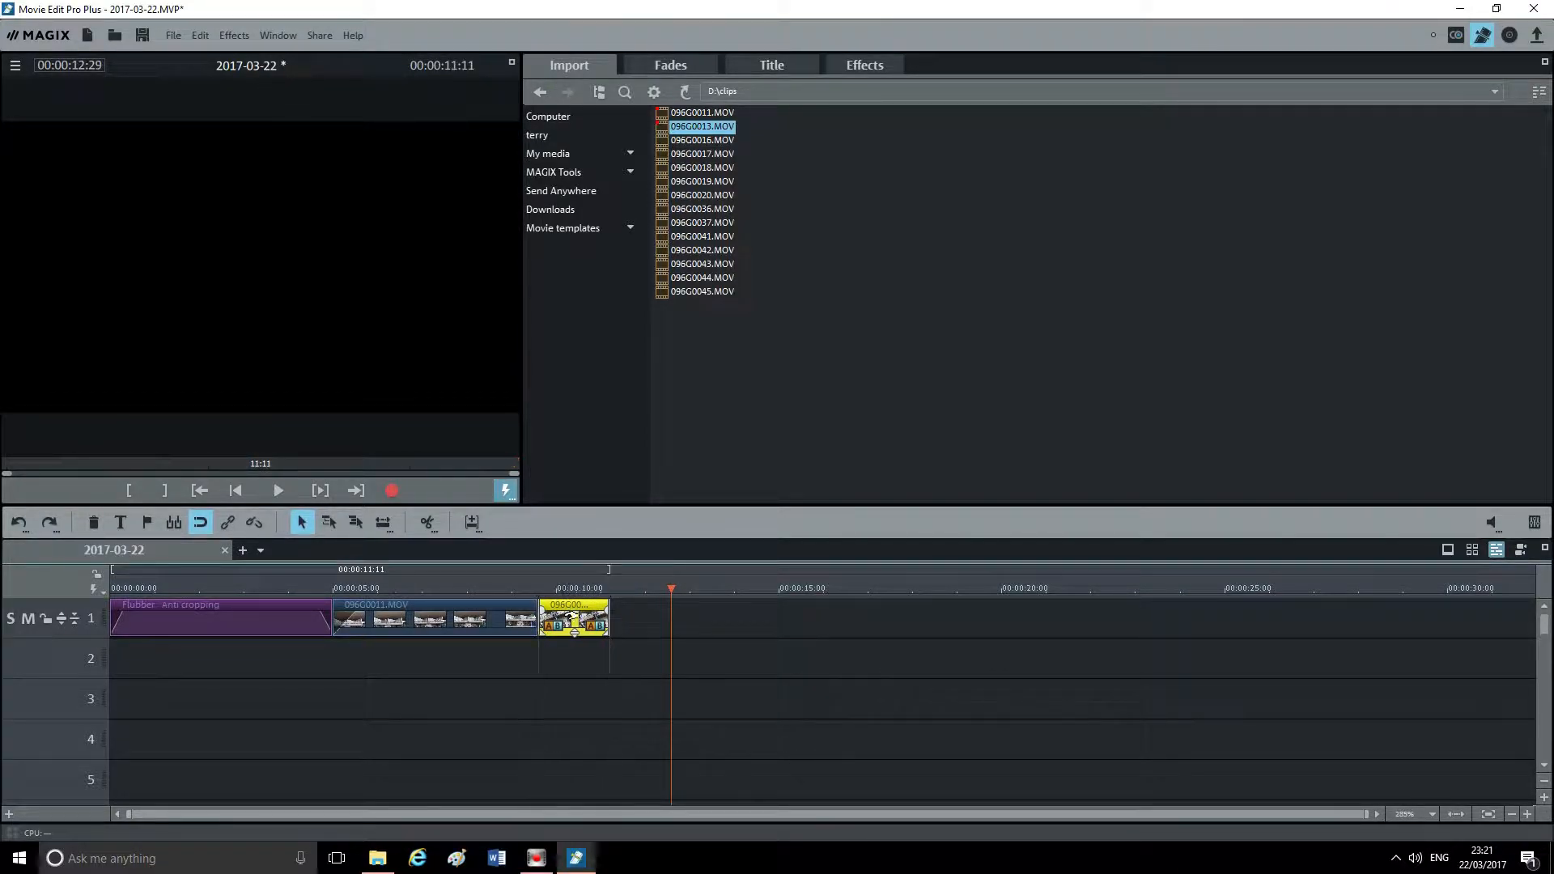
Step: Place 096G0016.MOV on track 1 at about 13 seconds and split it at 00:00:14:25
left_click(703, 140)
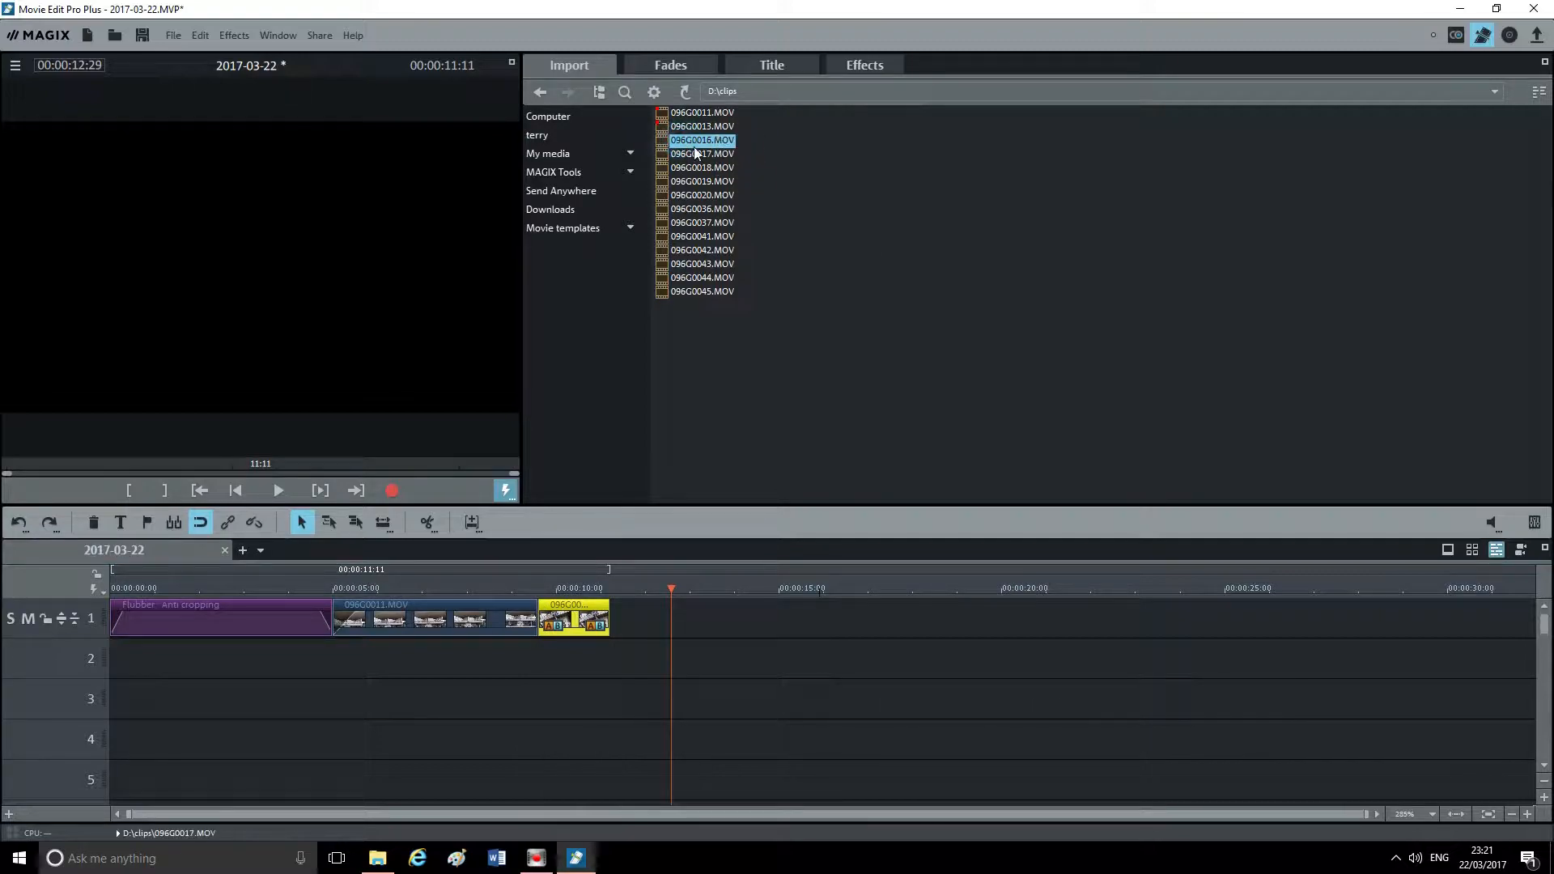
left_click_drag(706, 180, 759, 630)
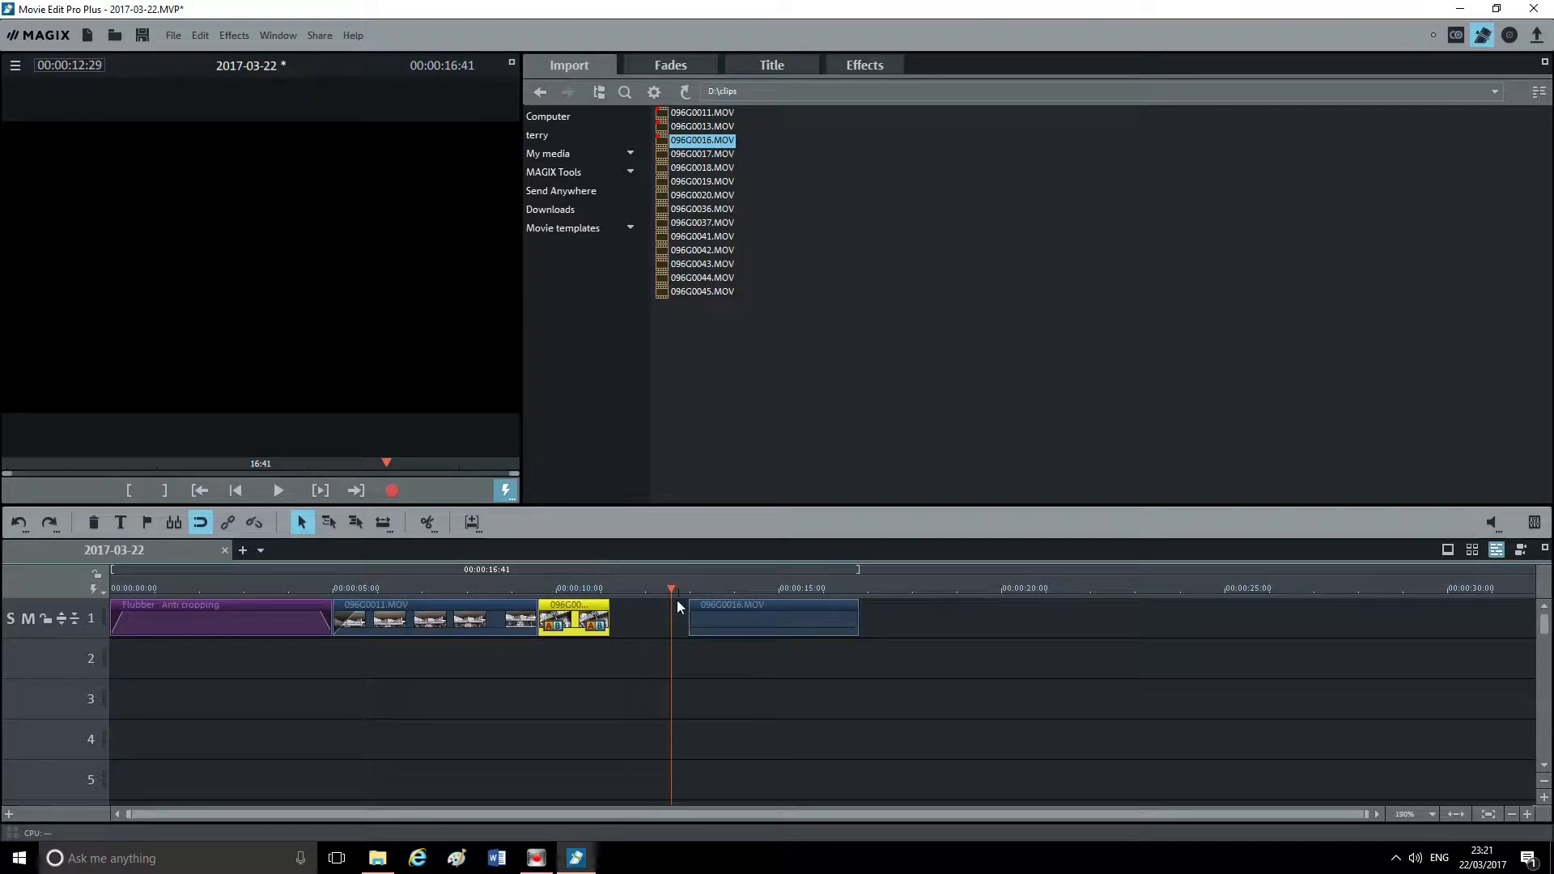
left_click_drag(669, 588, 755, 634)
left_click(741, 606)
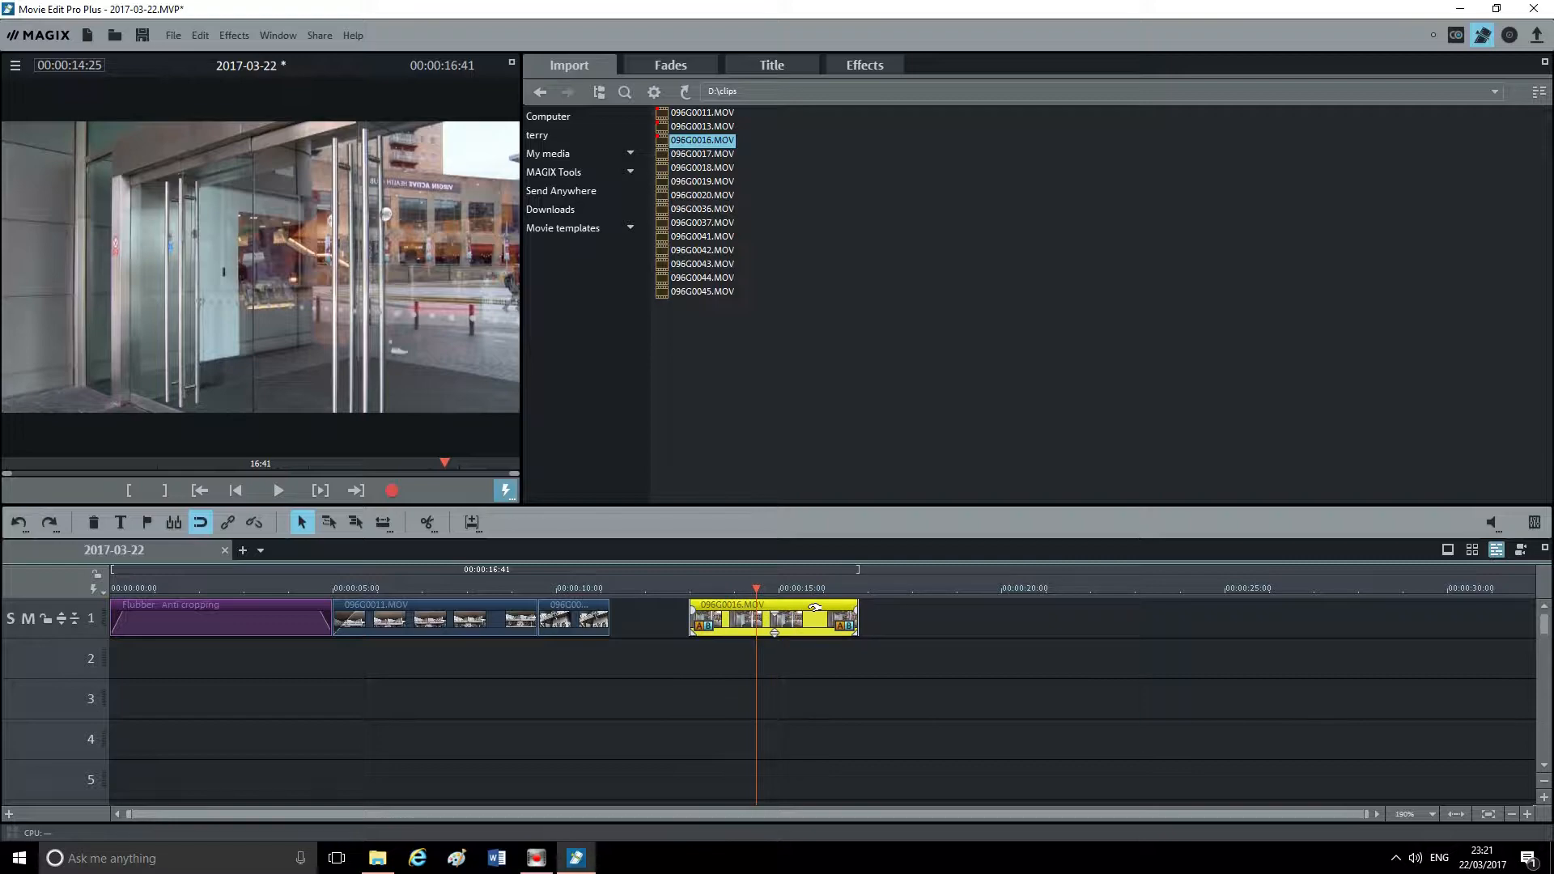
key("t")
Step: Delete the second part of 096G0016.MOV and move the first part against the end of 096G0013.MOV
key("Delete")
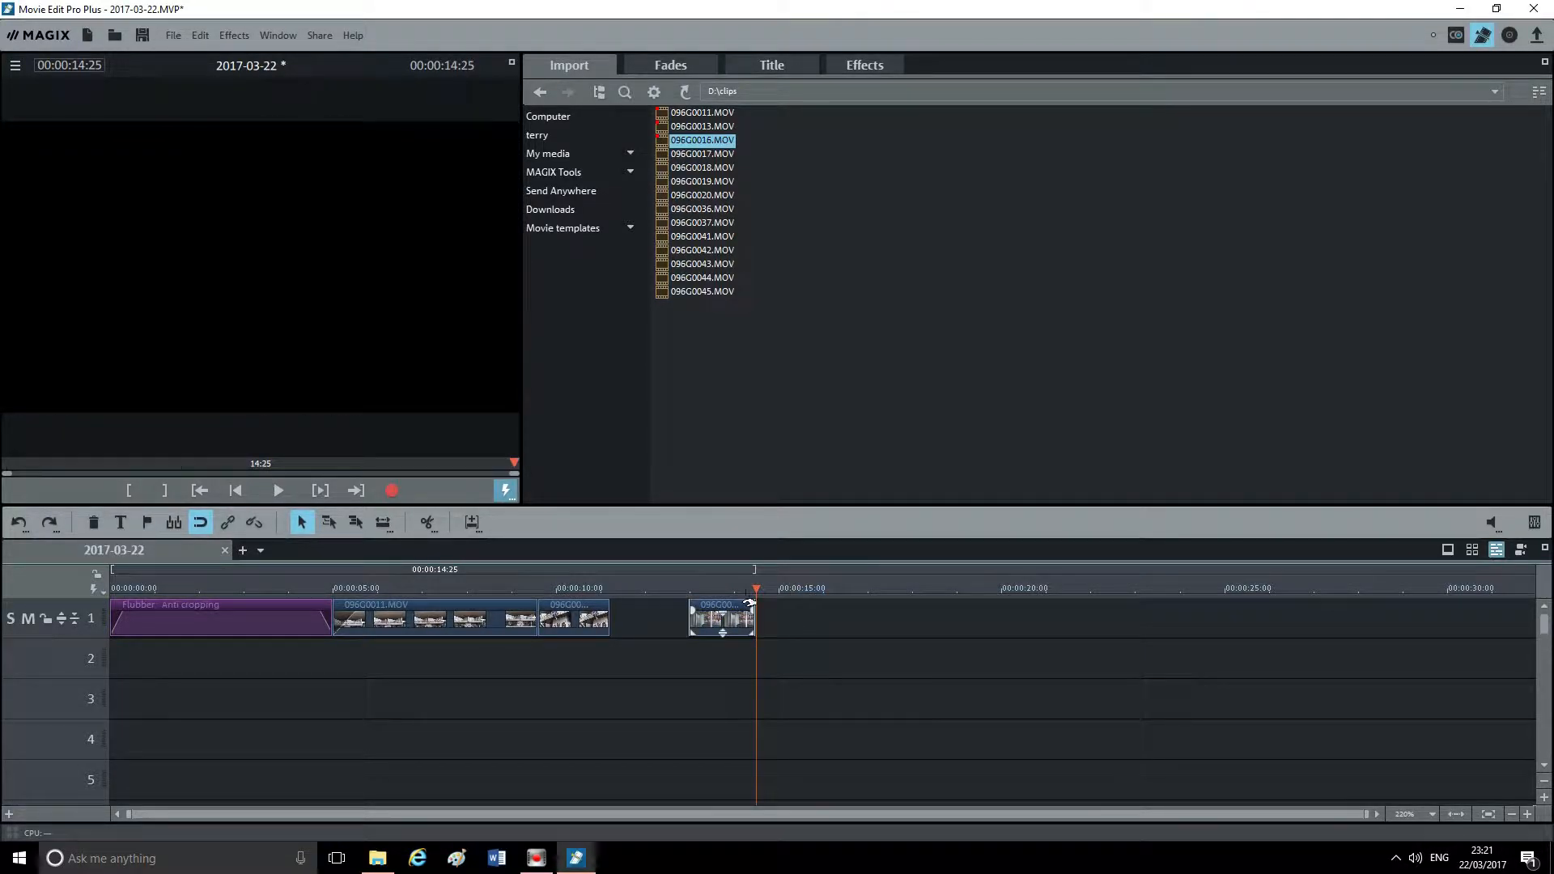
left_click_drag(728, 605, 649, 607)
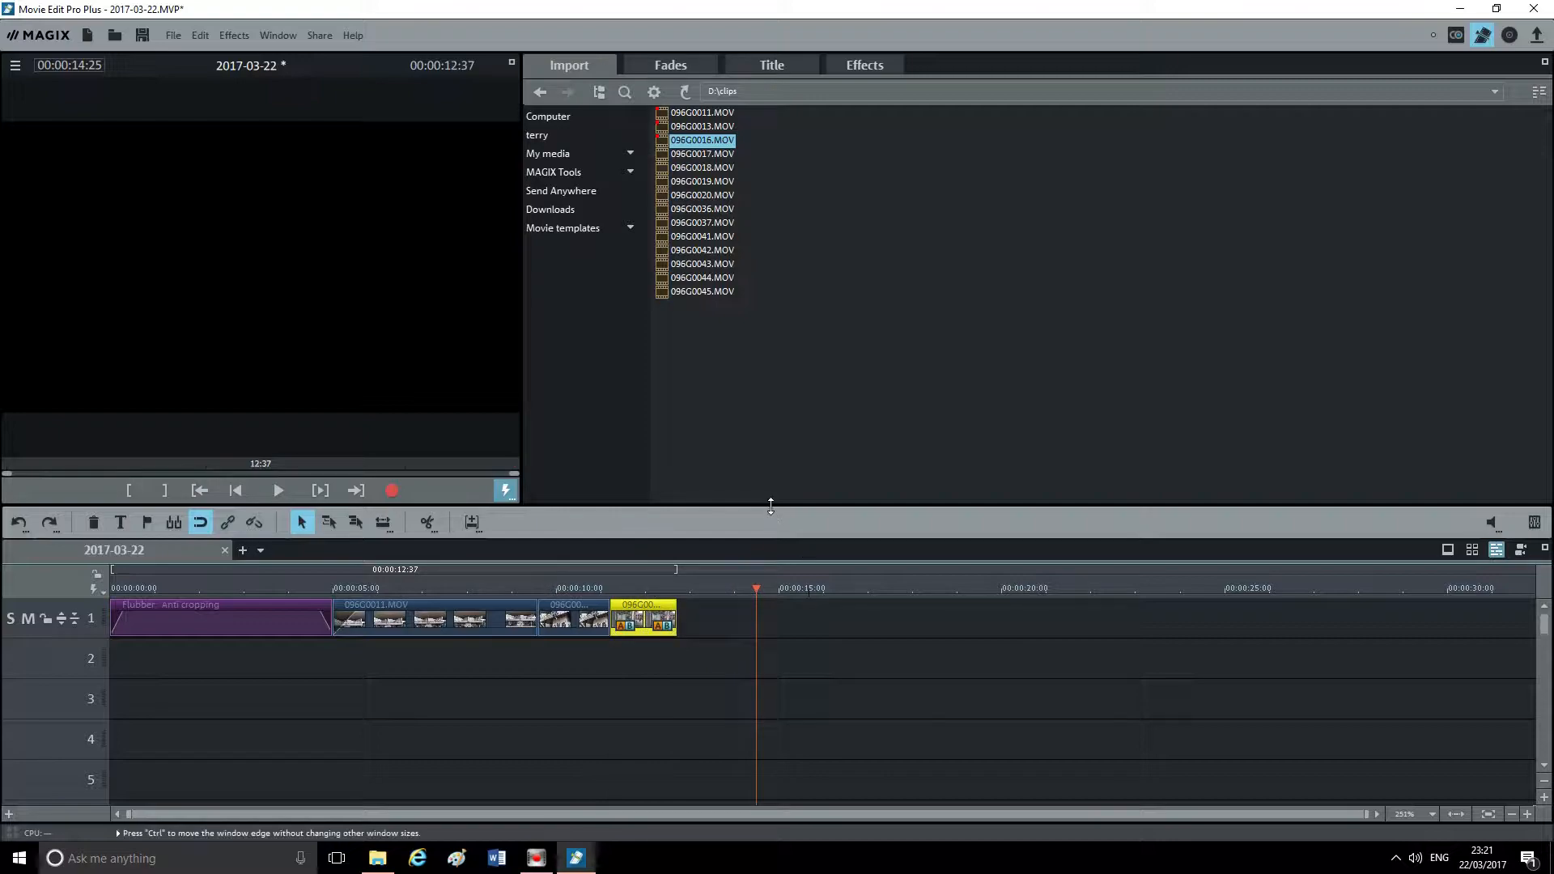
Step: Place 096G0017.MOV on track 1 at about 14 seconds and cut off its beginning up to 00:00:17:02
left_click_drag(688, 154, 725, 591)
key("space")
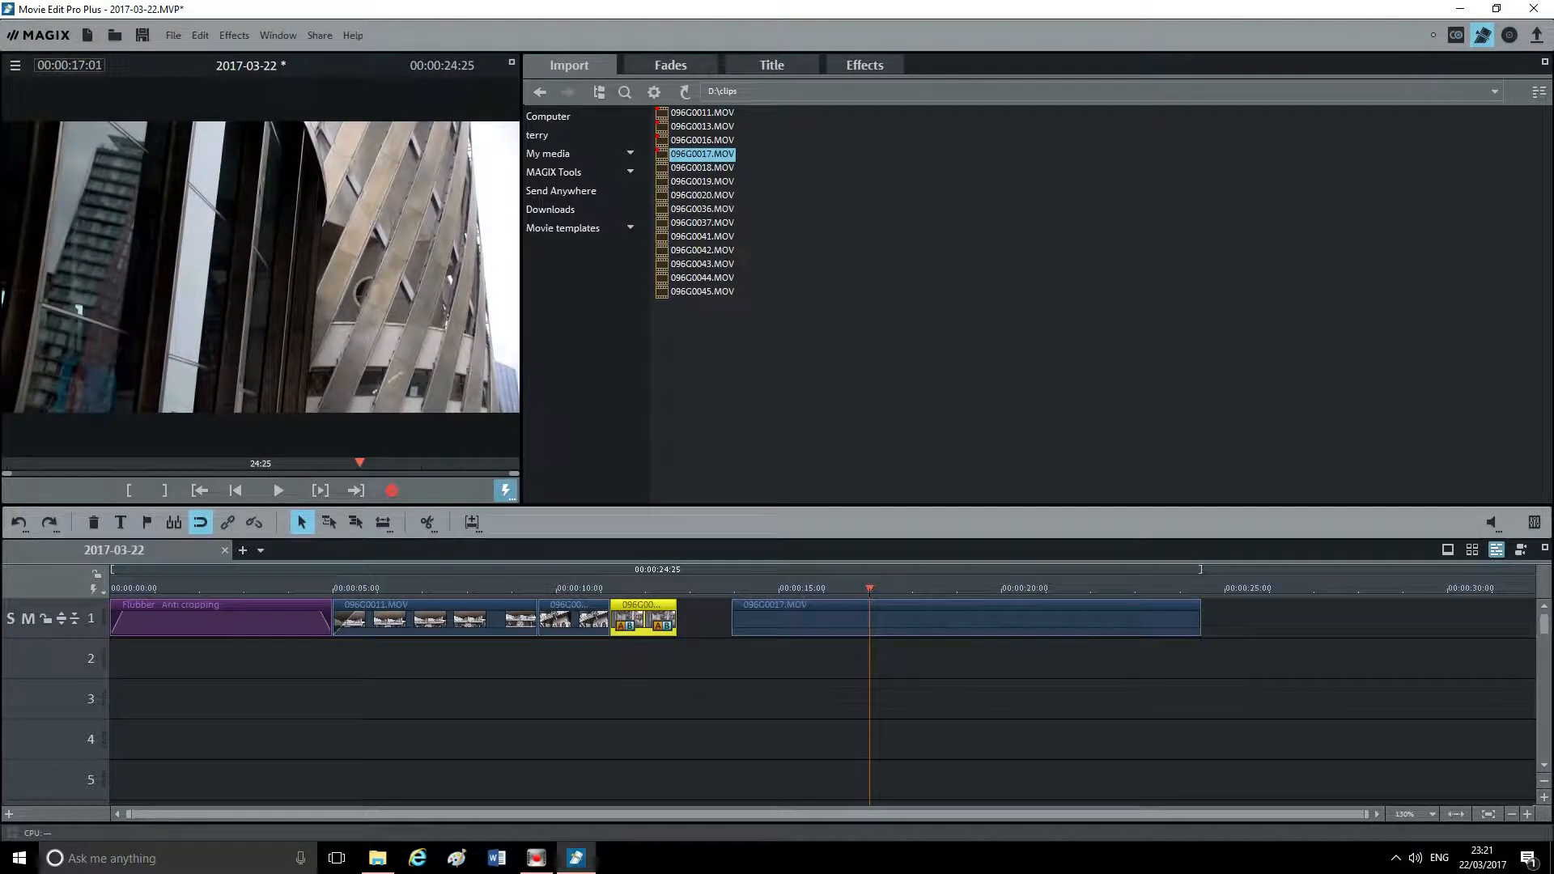
left_click(845, 605)
key("t")
left_click(845, 605)
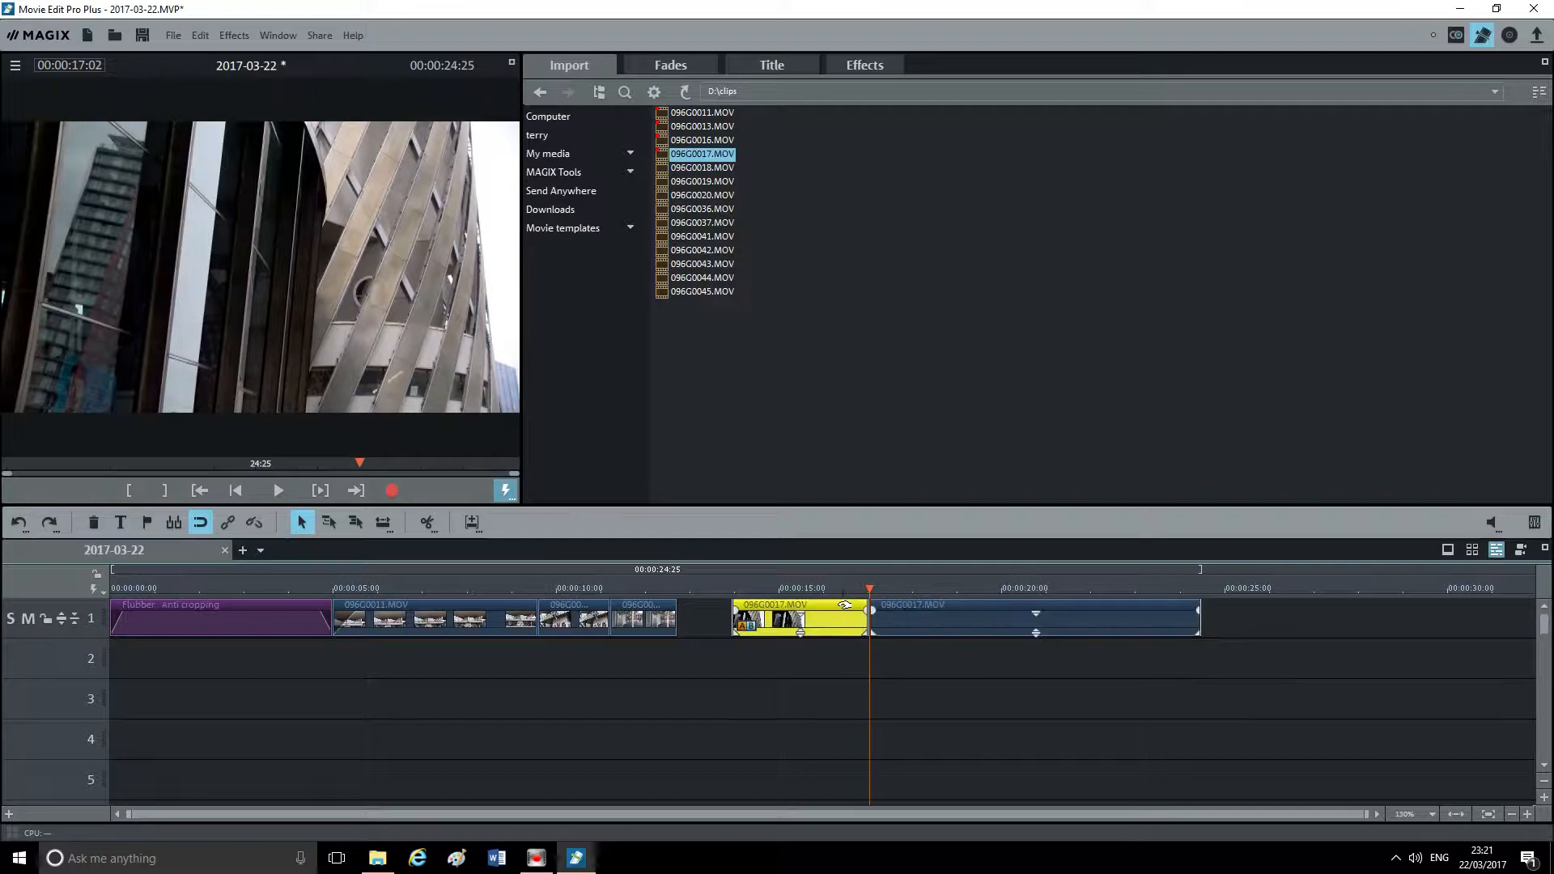
key("Delete")
Step: Cut off 096G0017.MOV after 00:00:19:00 and move the remaining part against the end of 096G0016.MOV
left_click_drag(868, 588, 957, 618)
left_click(932, 603)
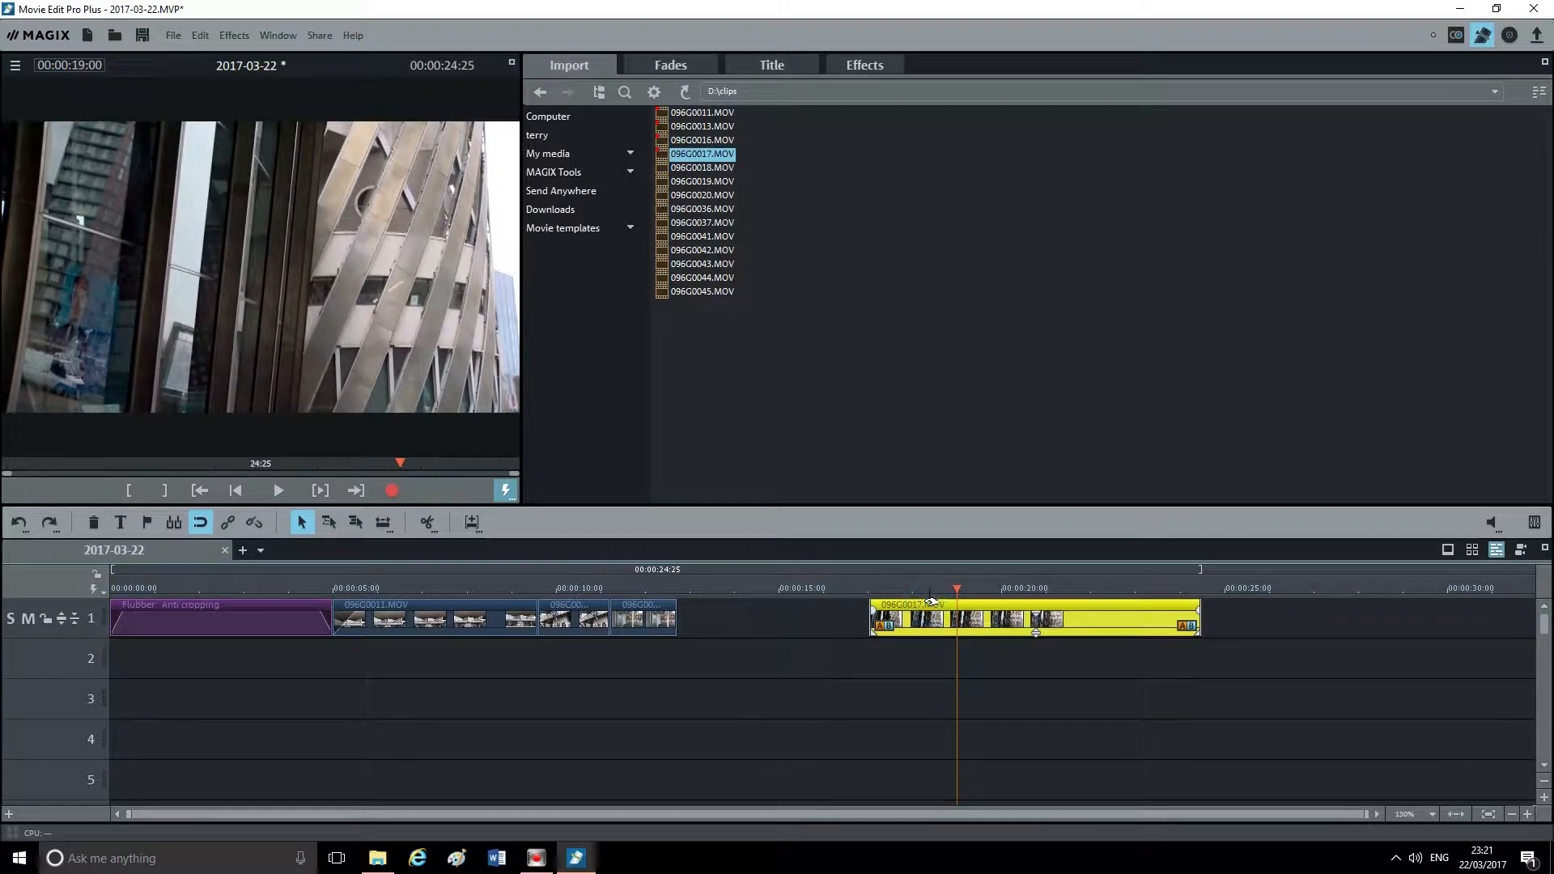
key("t")
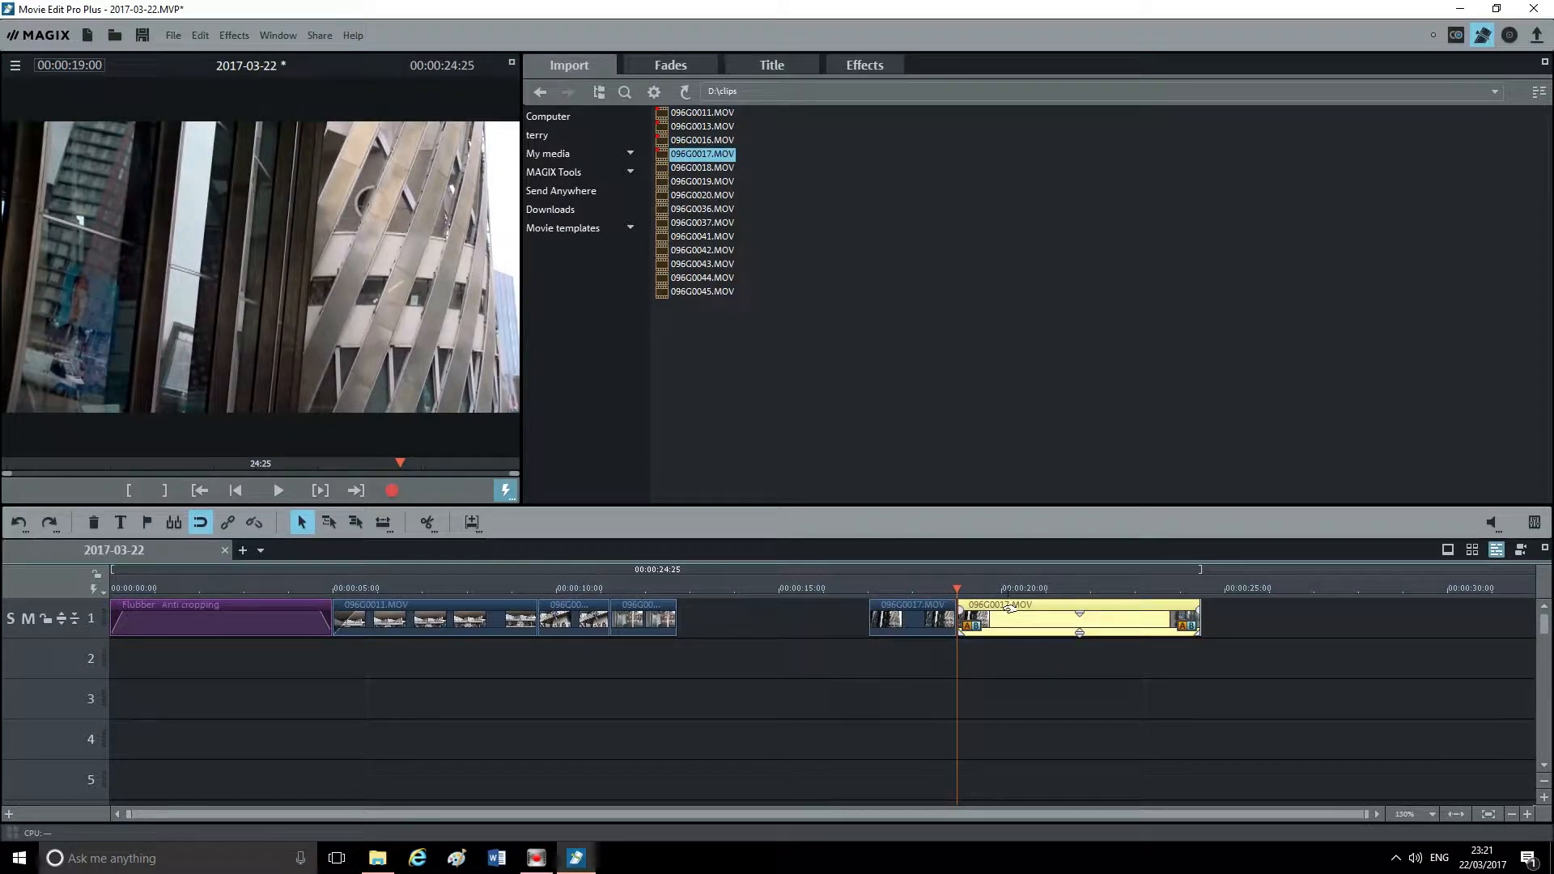
key("Delete")
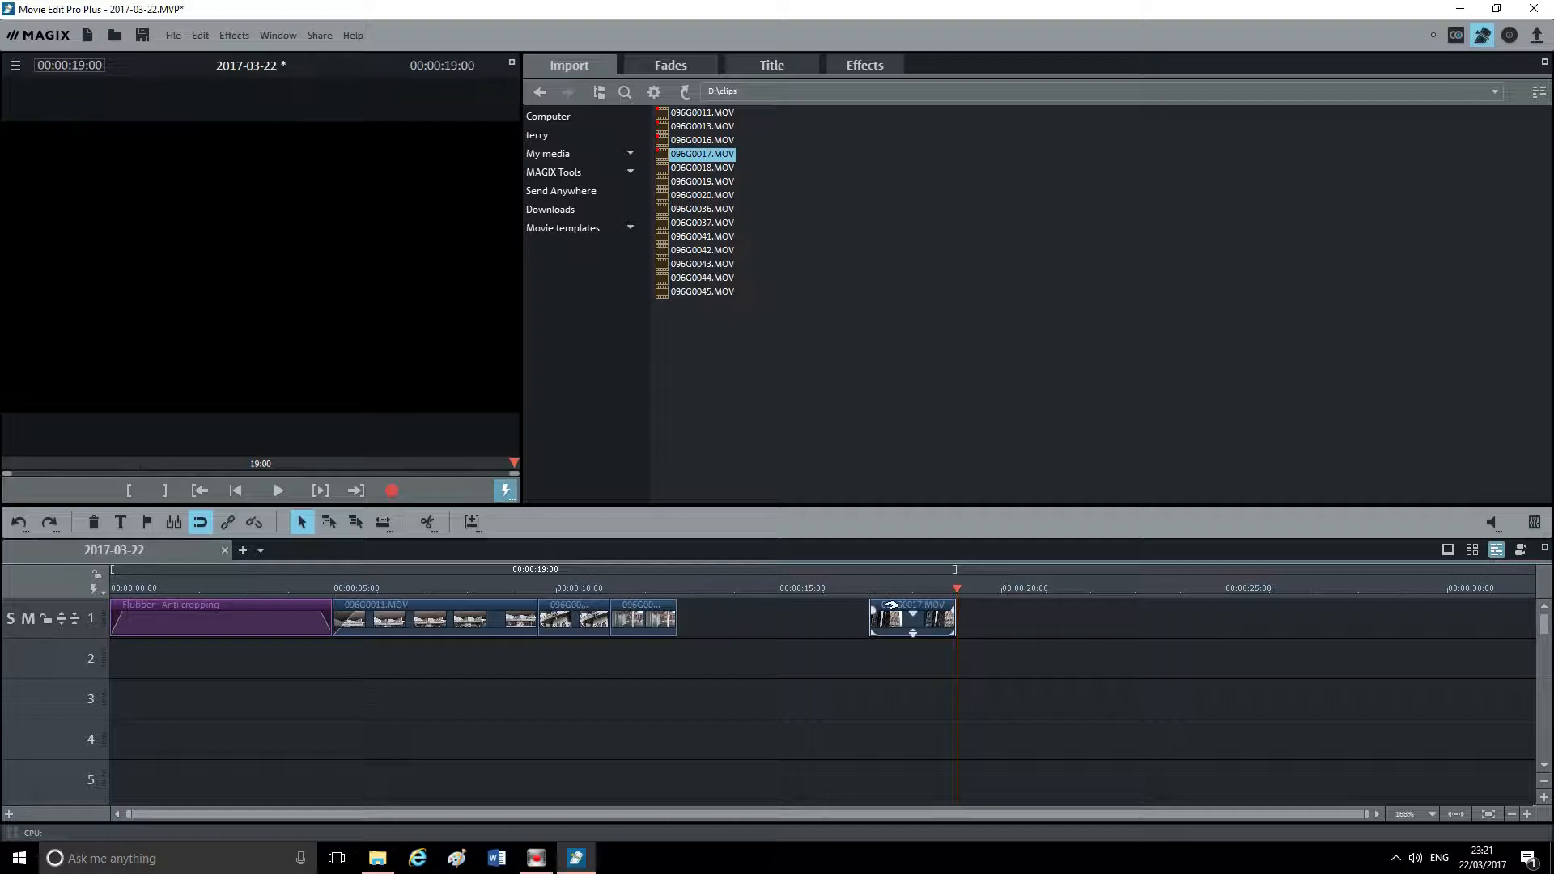
left_click_drag(891, 605, 710, 608)
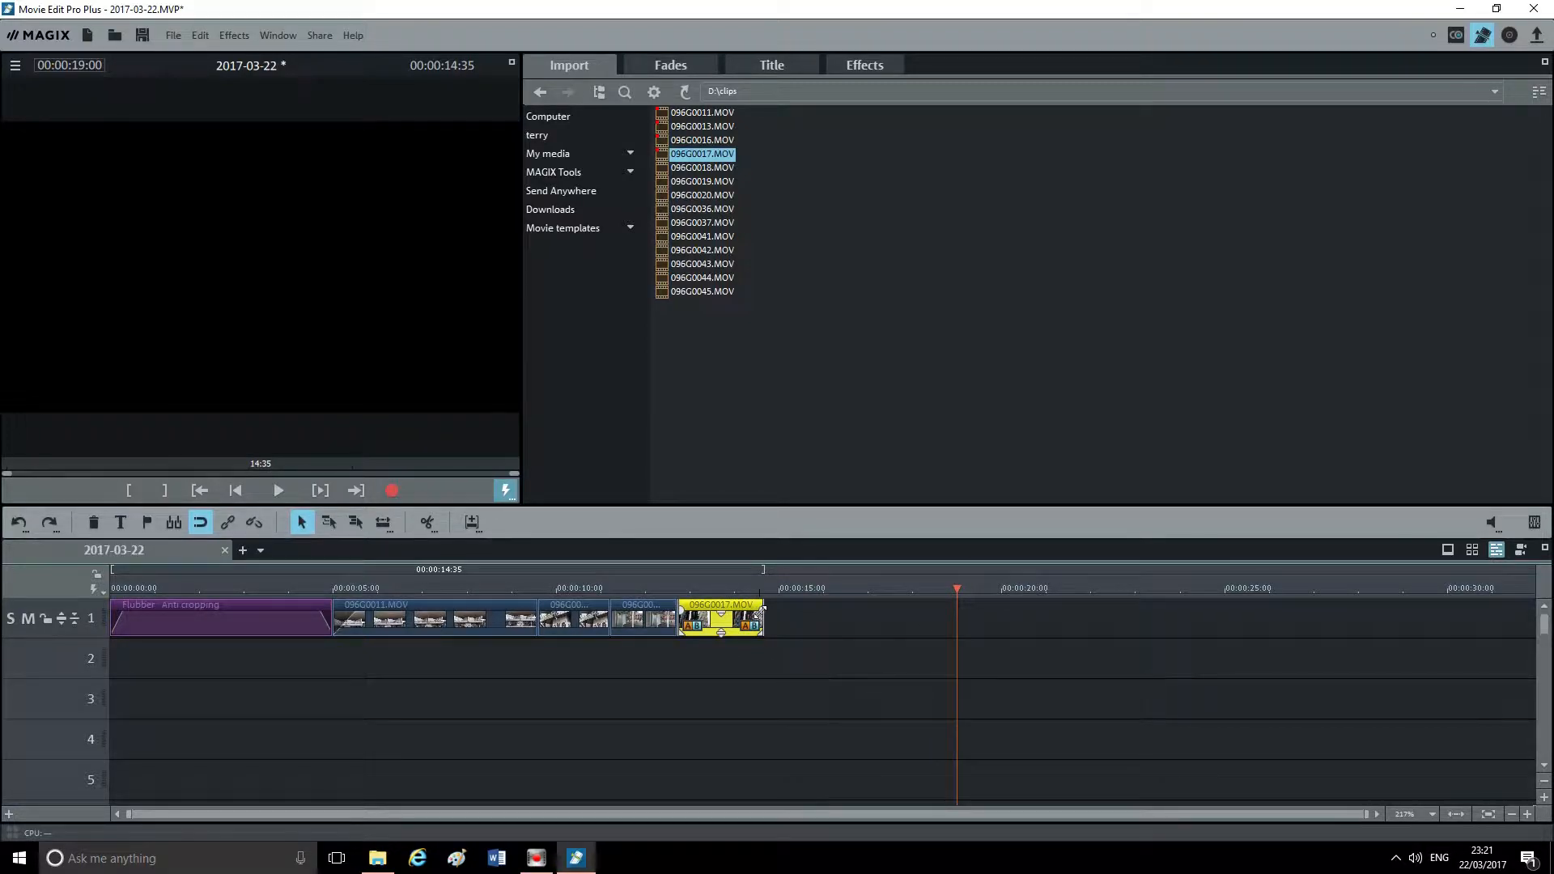
Step: Add a short fade-out to the end of 096G0017.MOV and play the whole movie from the start
left_click_drag(762, 610, 744, 615)
left_click_drag(956, 588, 111, 589)
left_click(278, 490)
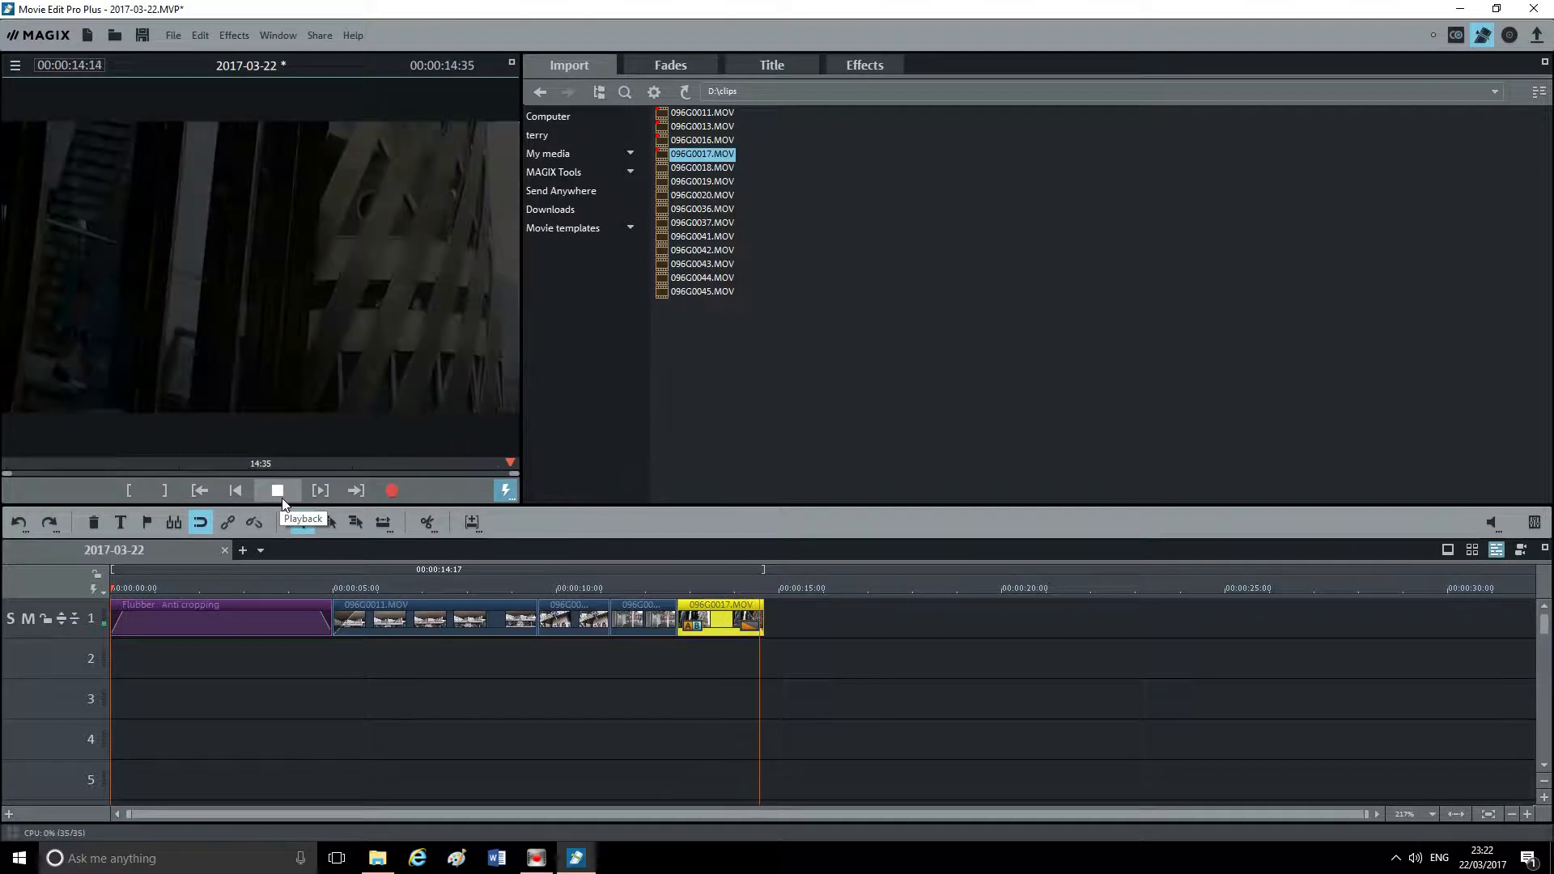
Step: Stop playback and place a title with the Flubber font template on track 1 directly after 096G0017.MOV
left_click(280, 493)
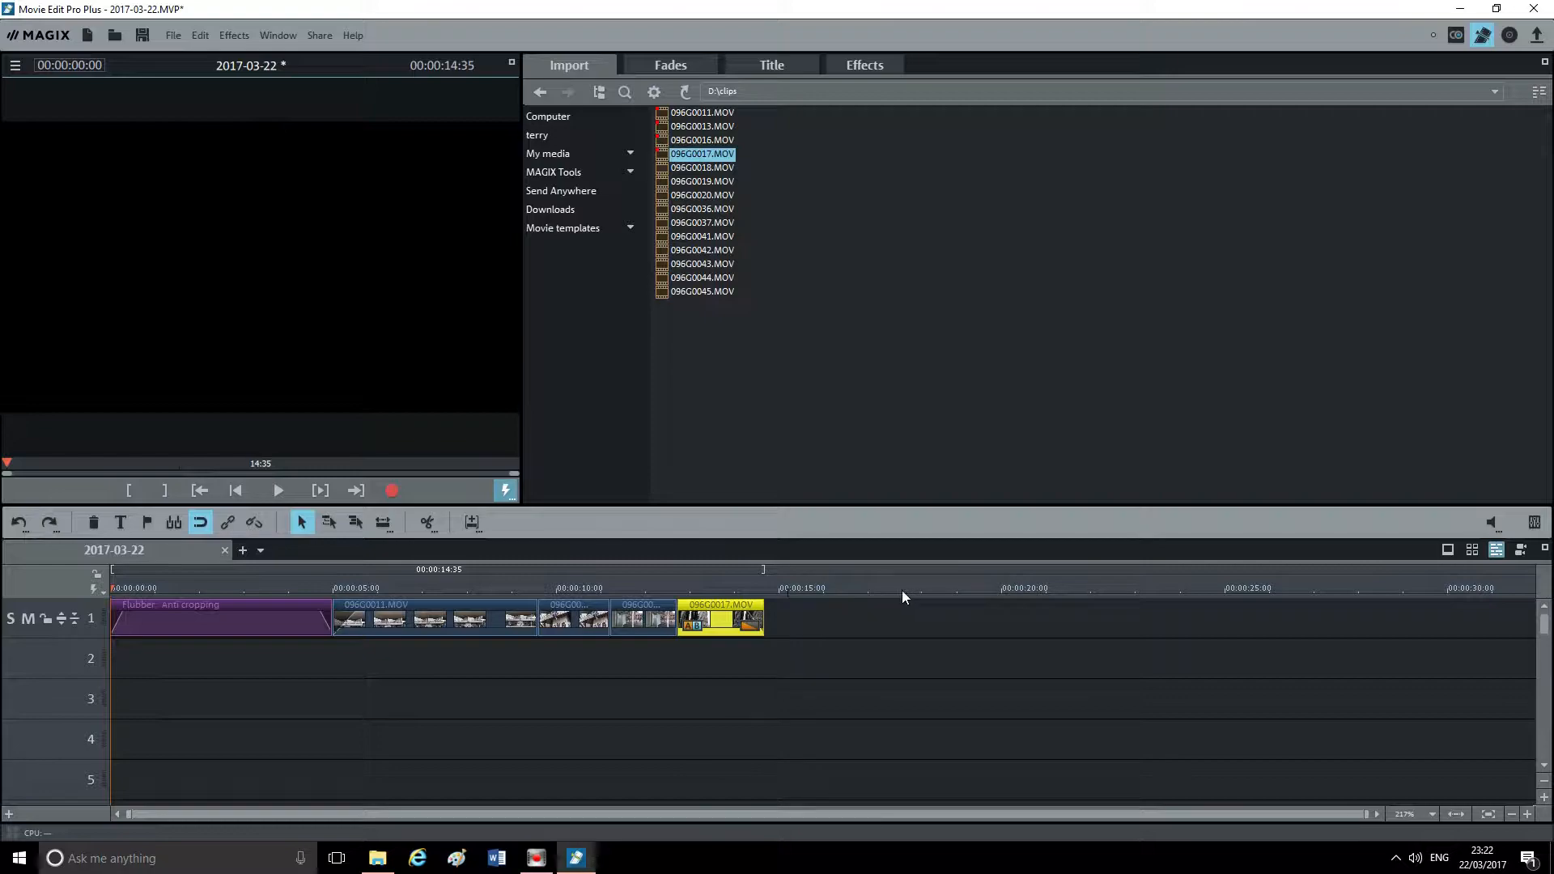
left_click(787, 66)
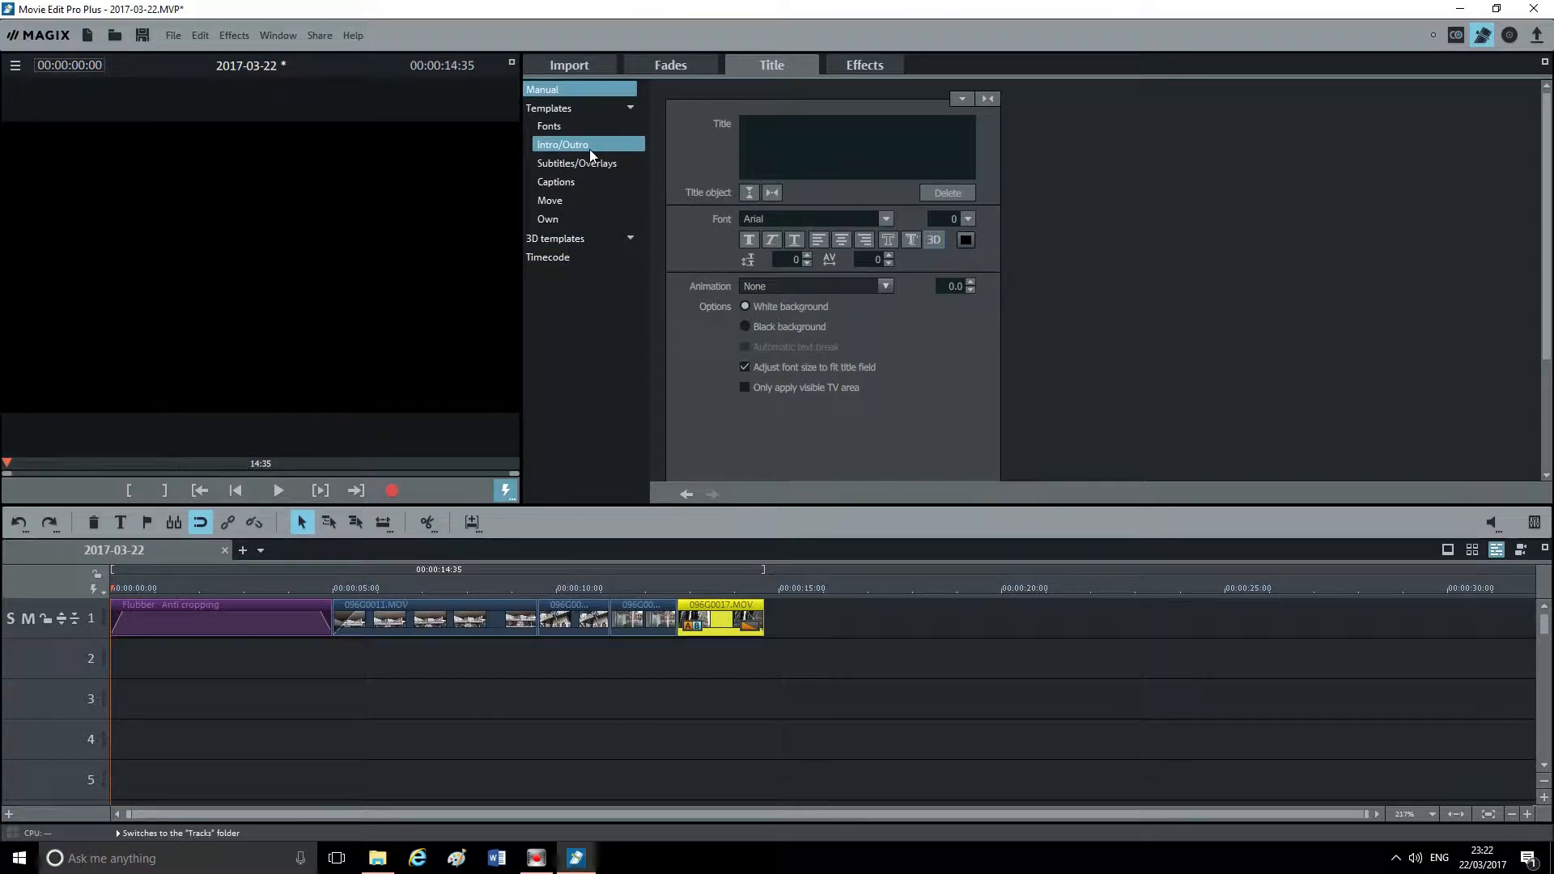
left_click(589, 149)
mouse_move(1030, 419)
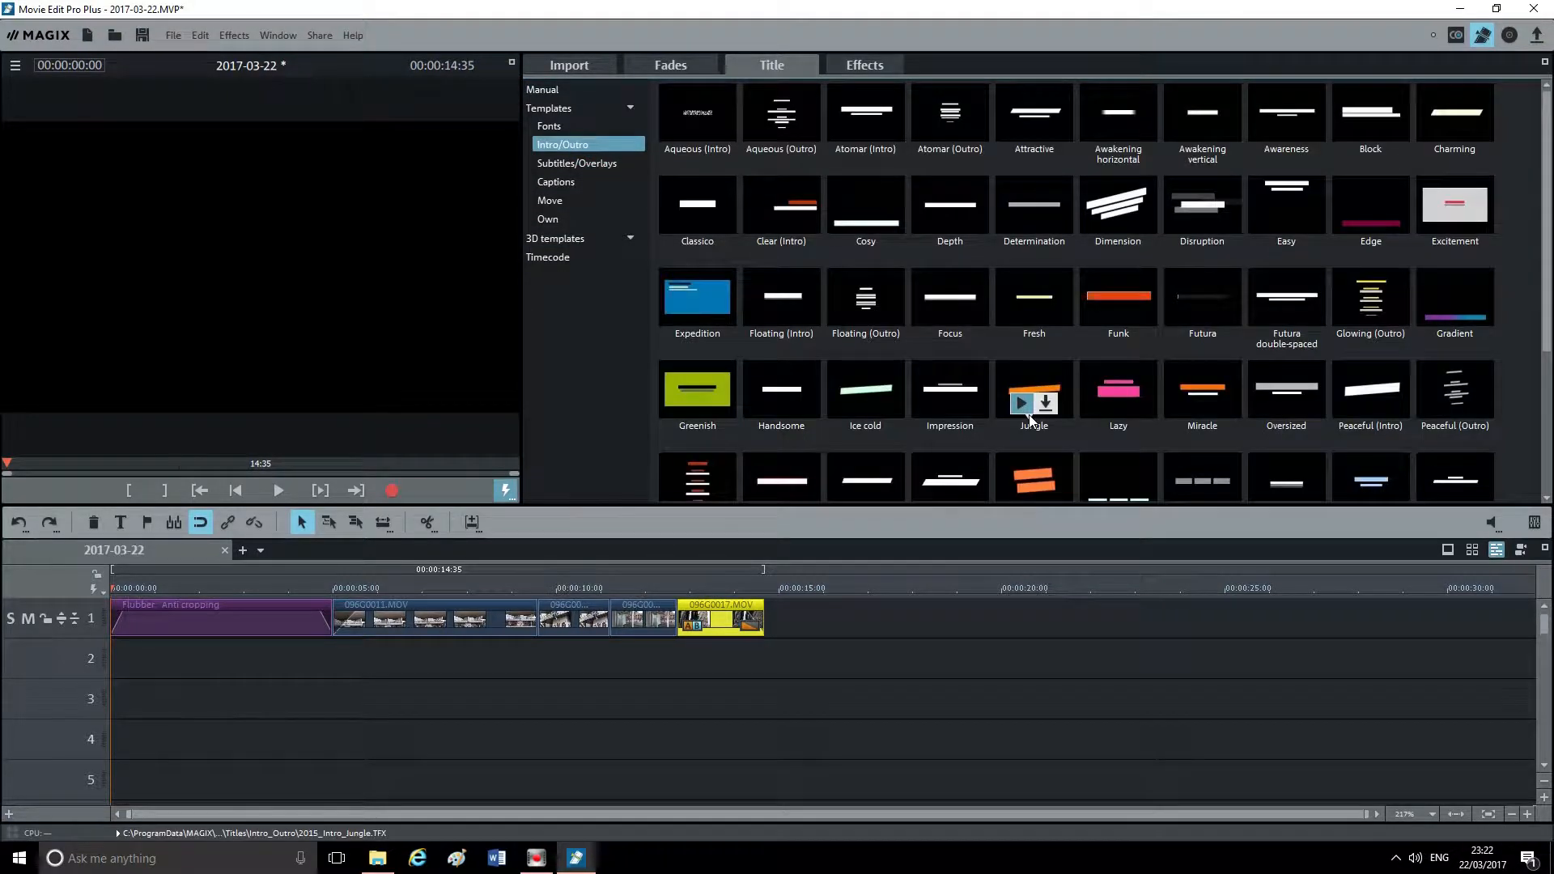
scroll(1143, 425, "down", 2)
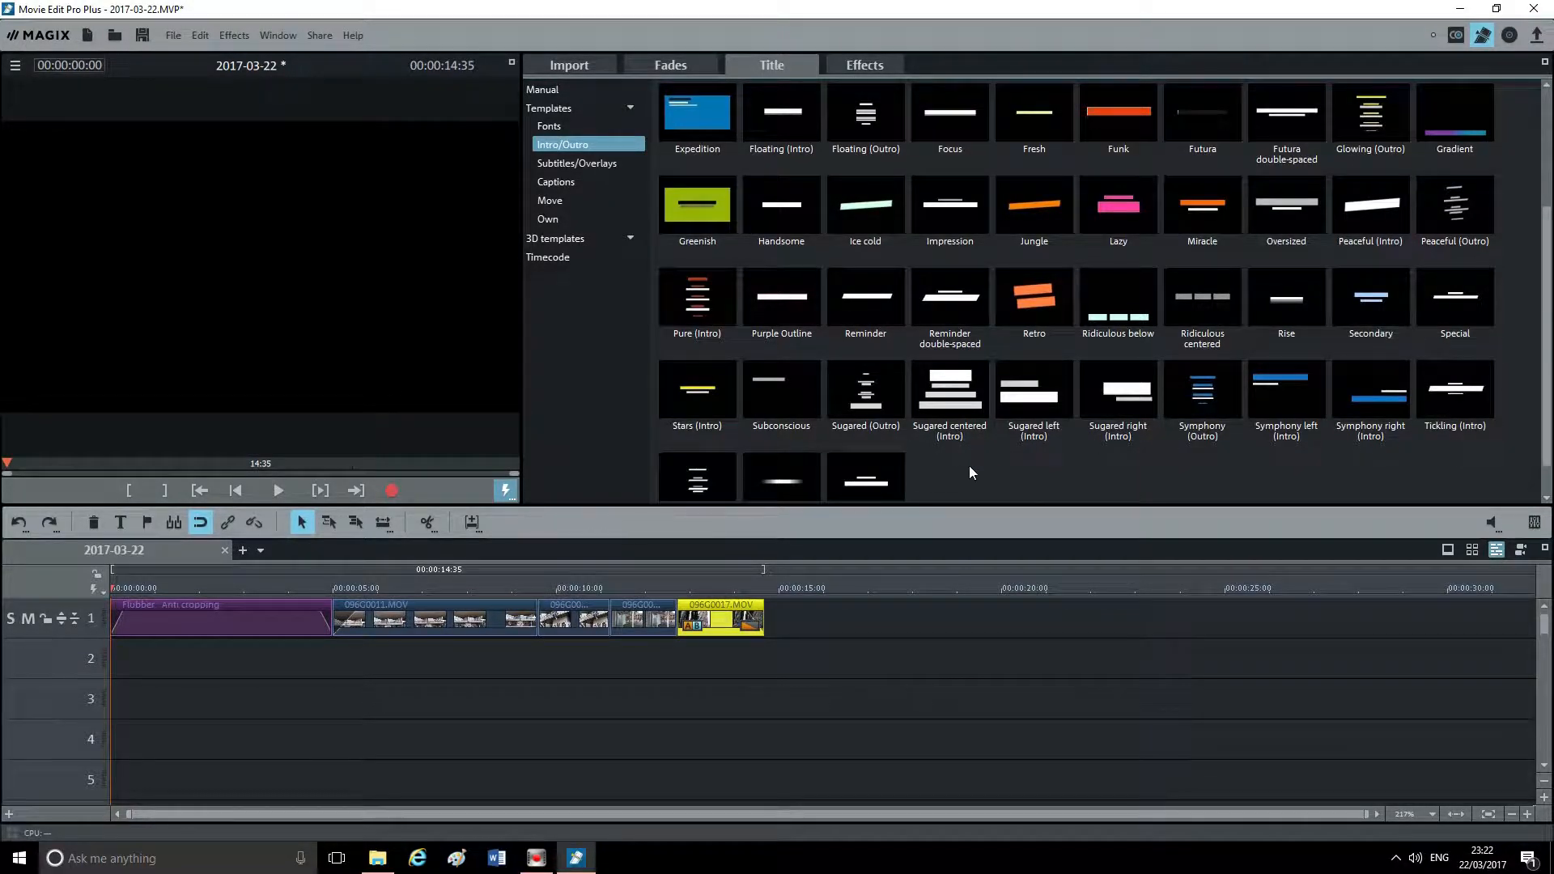
scroll(971, 472, "up", 2)
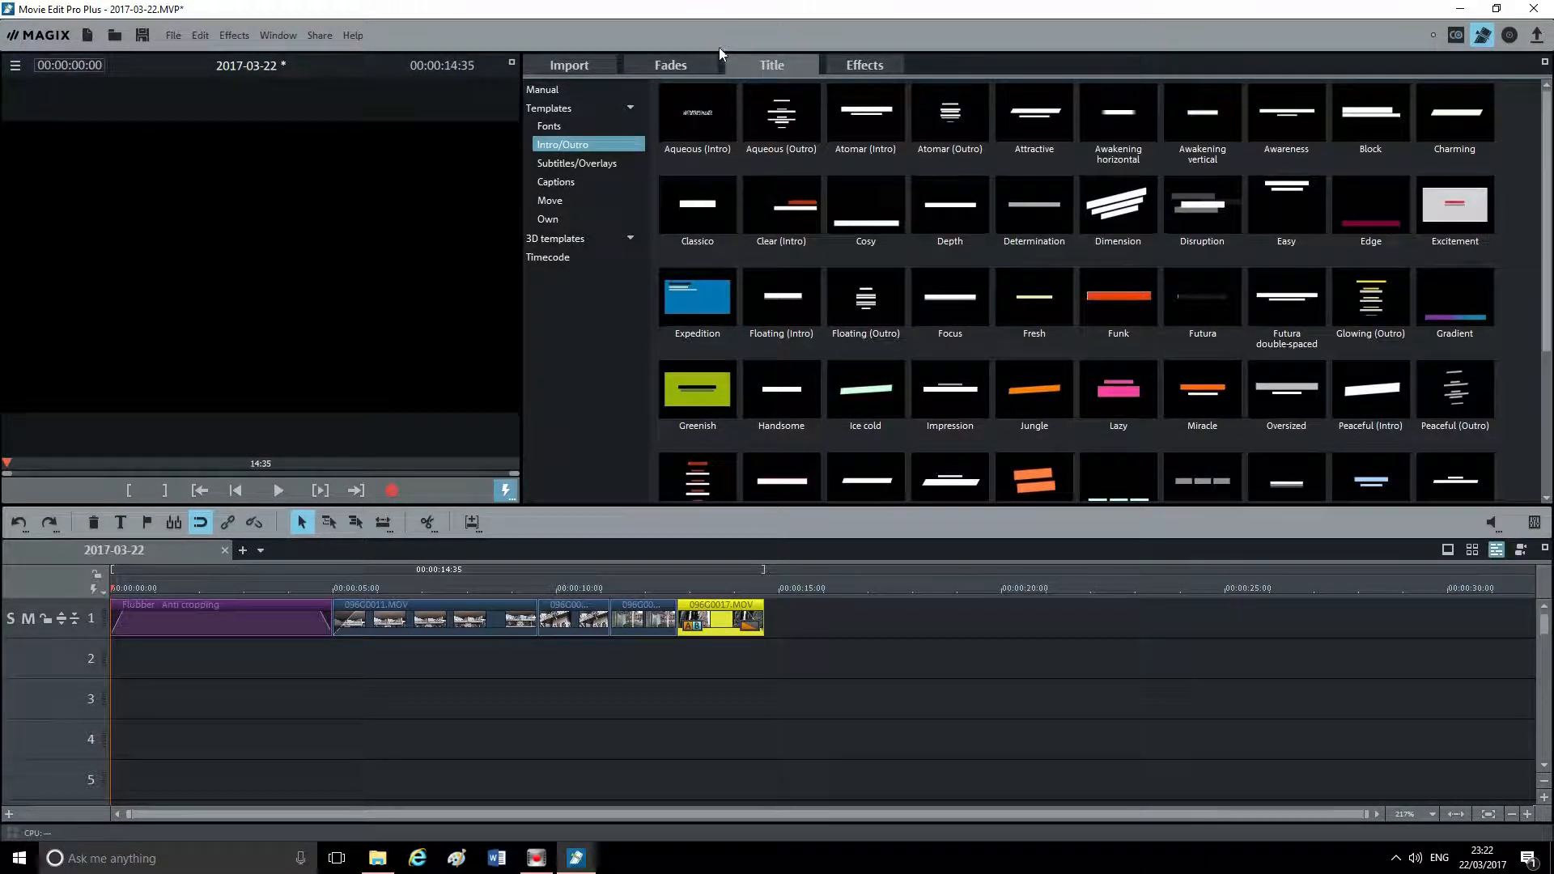
left_click(549, 126)
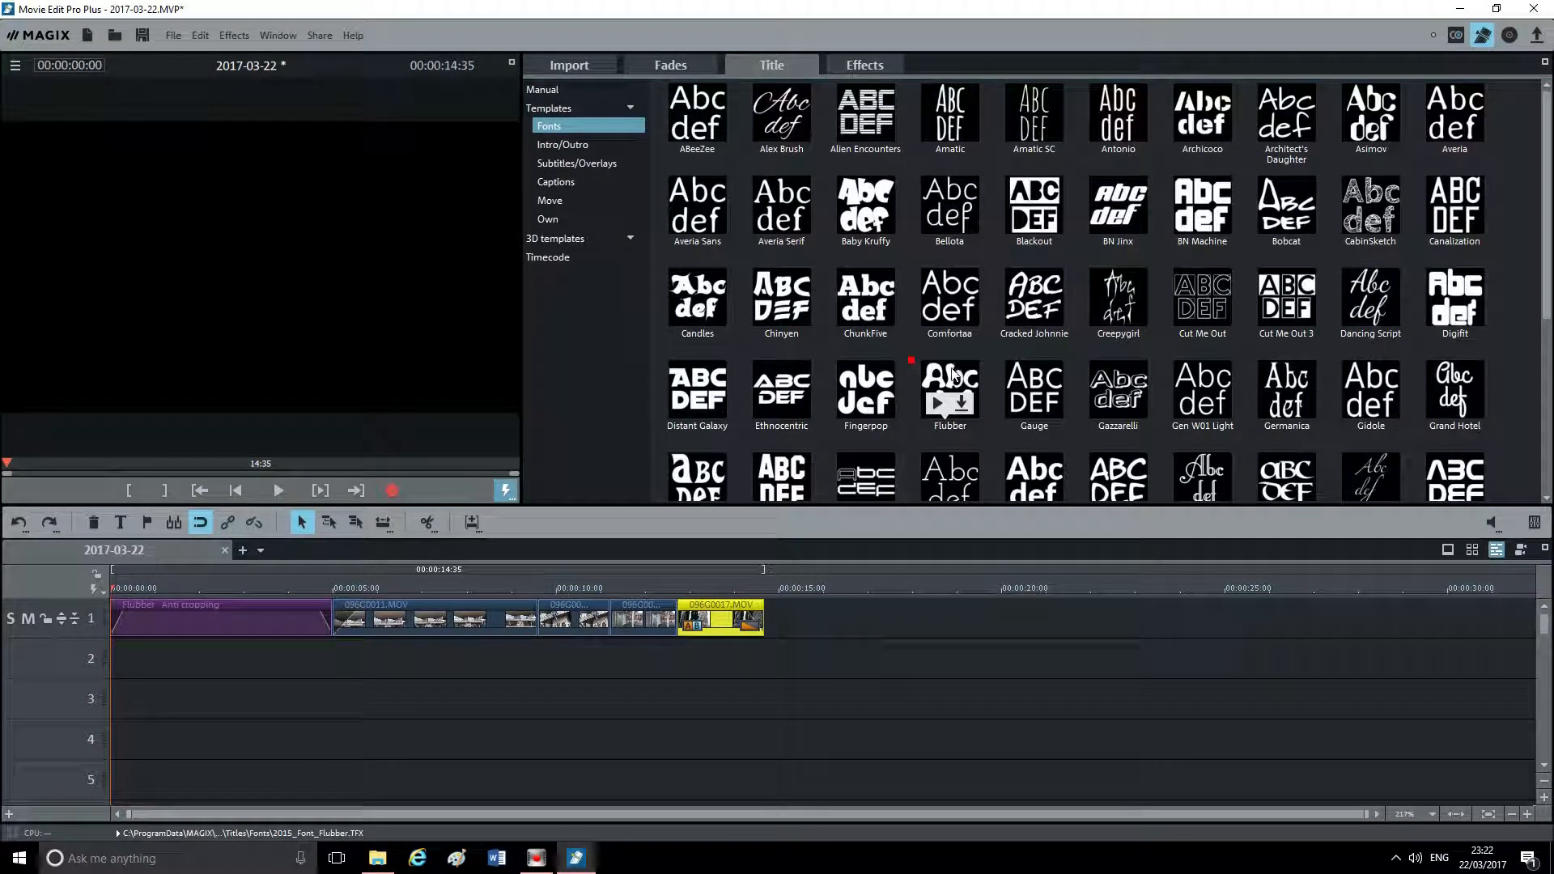
left_click_drag(956, 374, 801, 588)
Step: Replace the closing title's text with "Edited by" plus the editor's full name, and "2017" on a second line
double_click(820, 607)
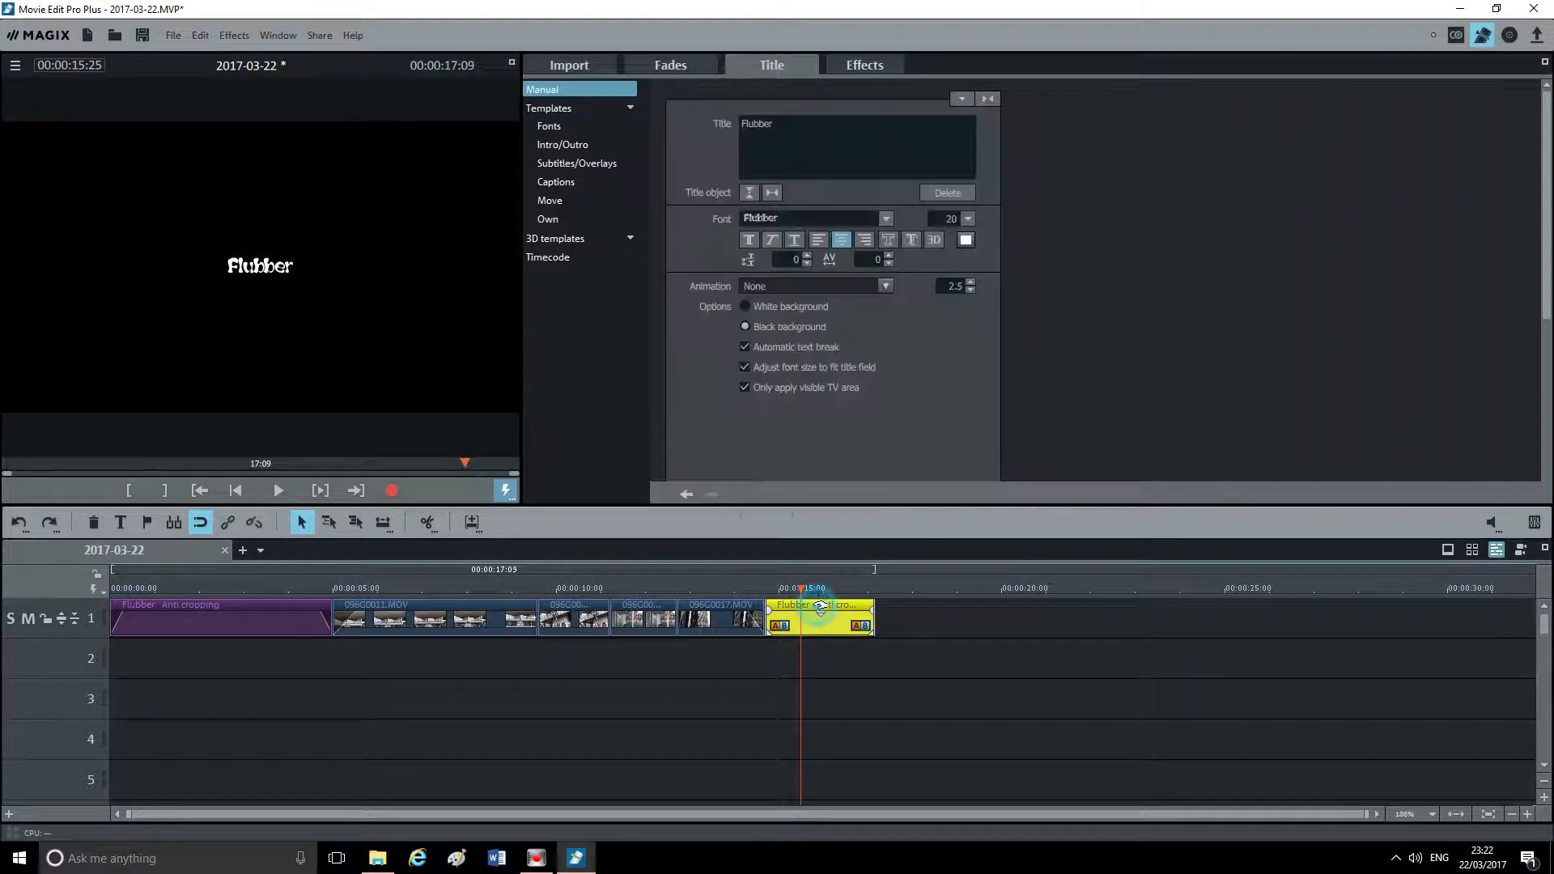
double_click(795, 126)
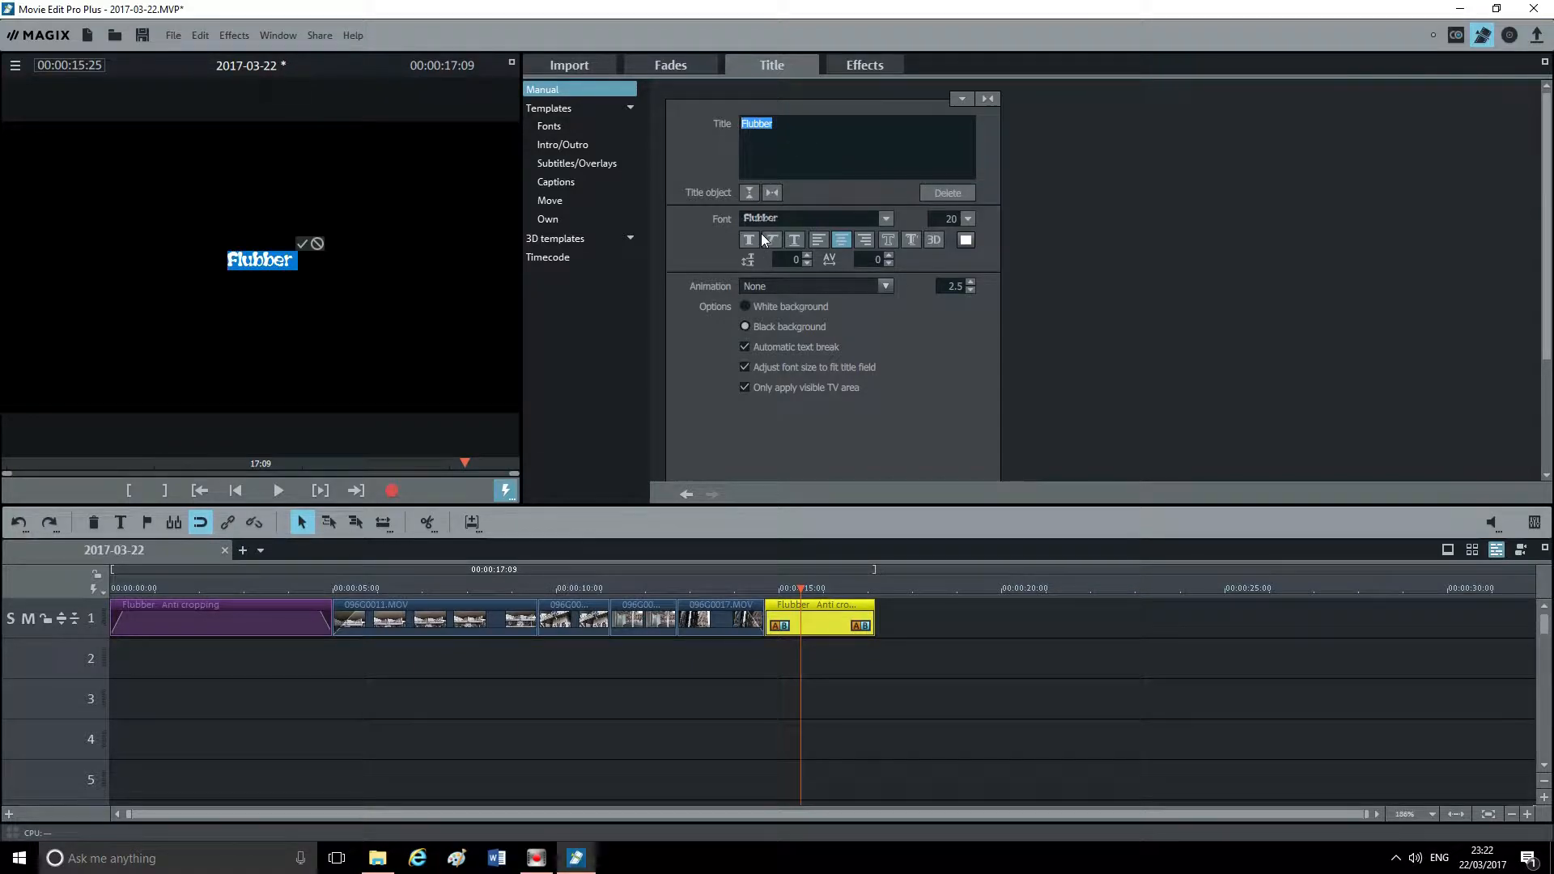
type("Edi")
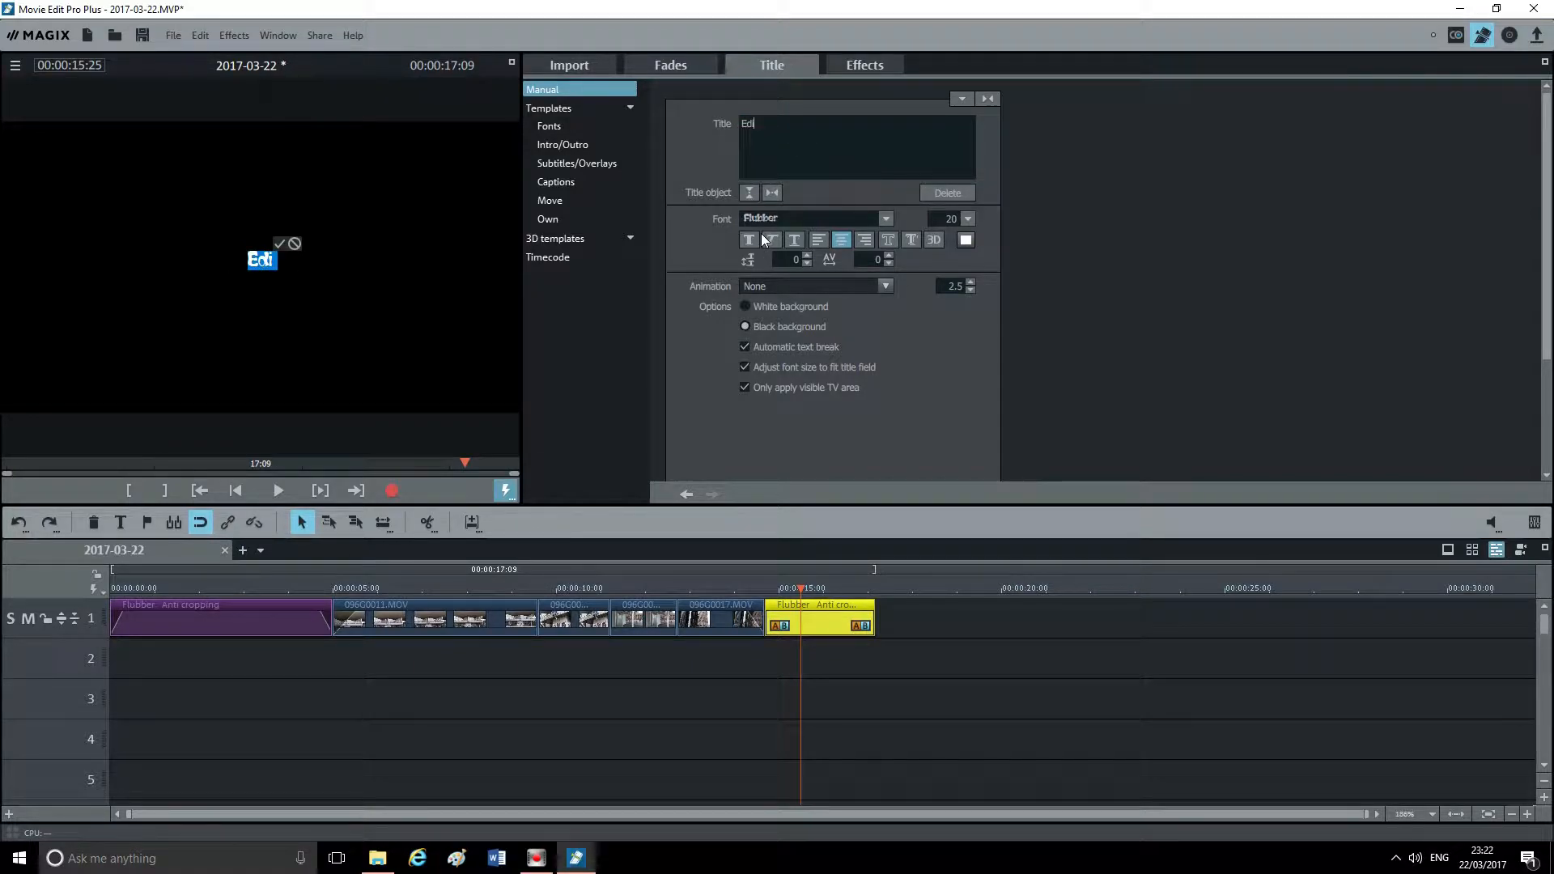
type("ted b")
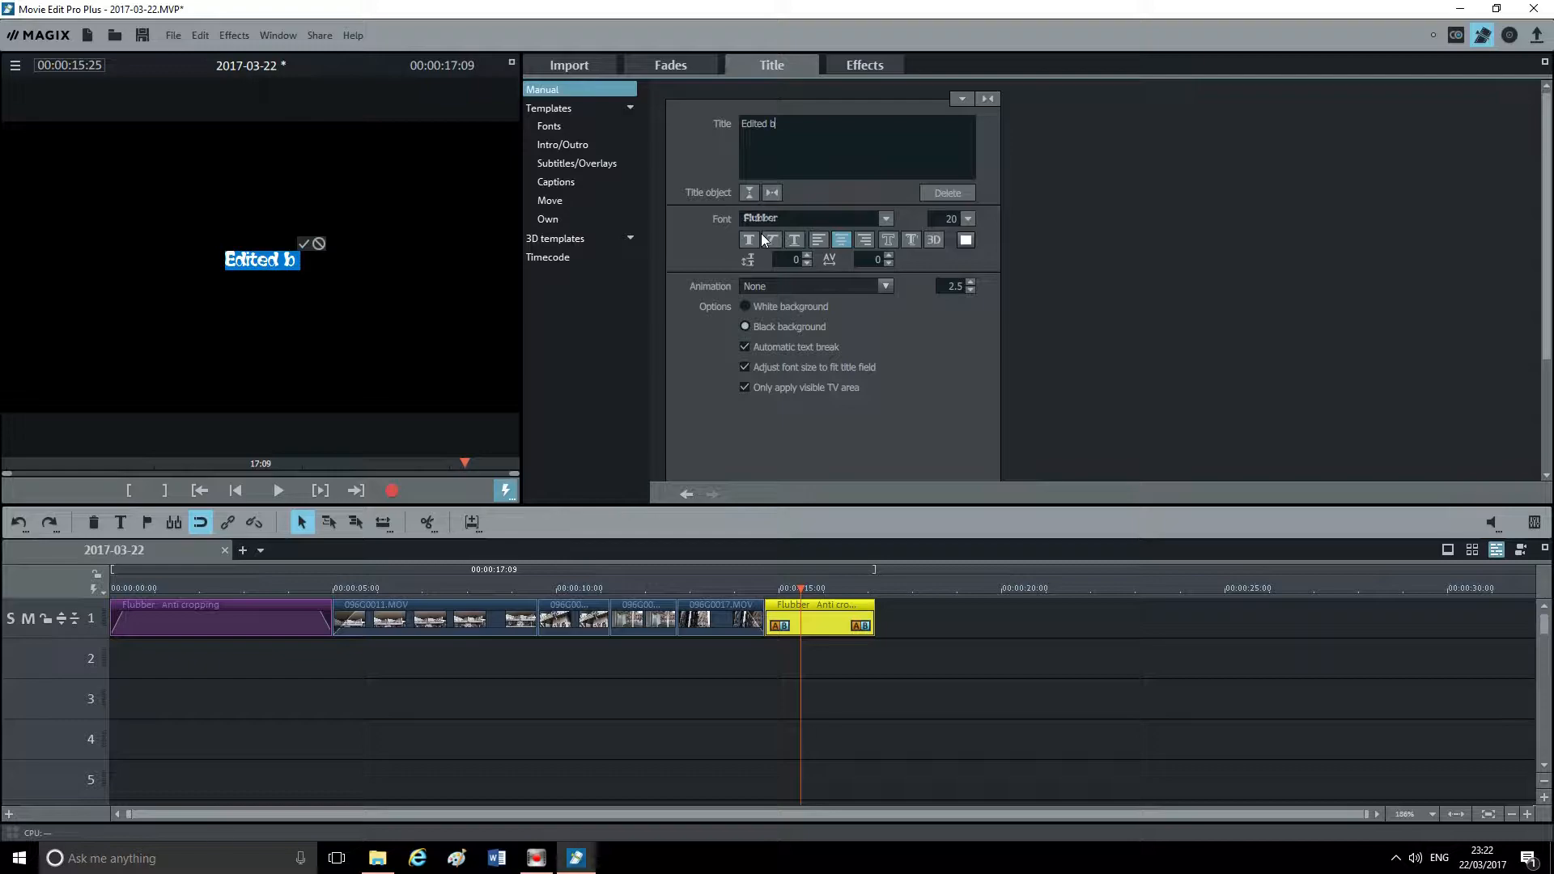
type("y Te")
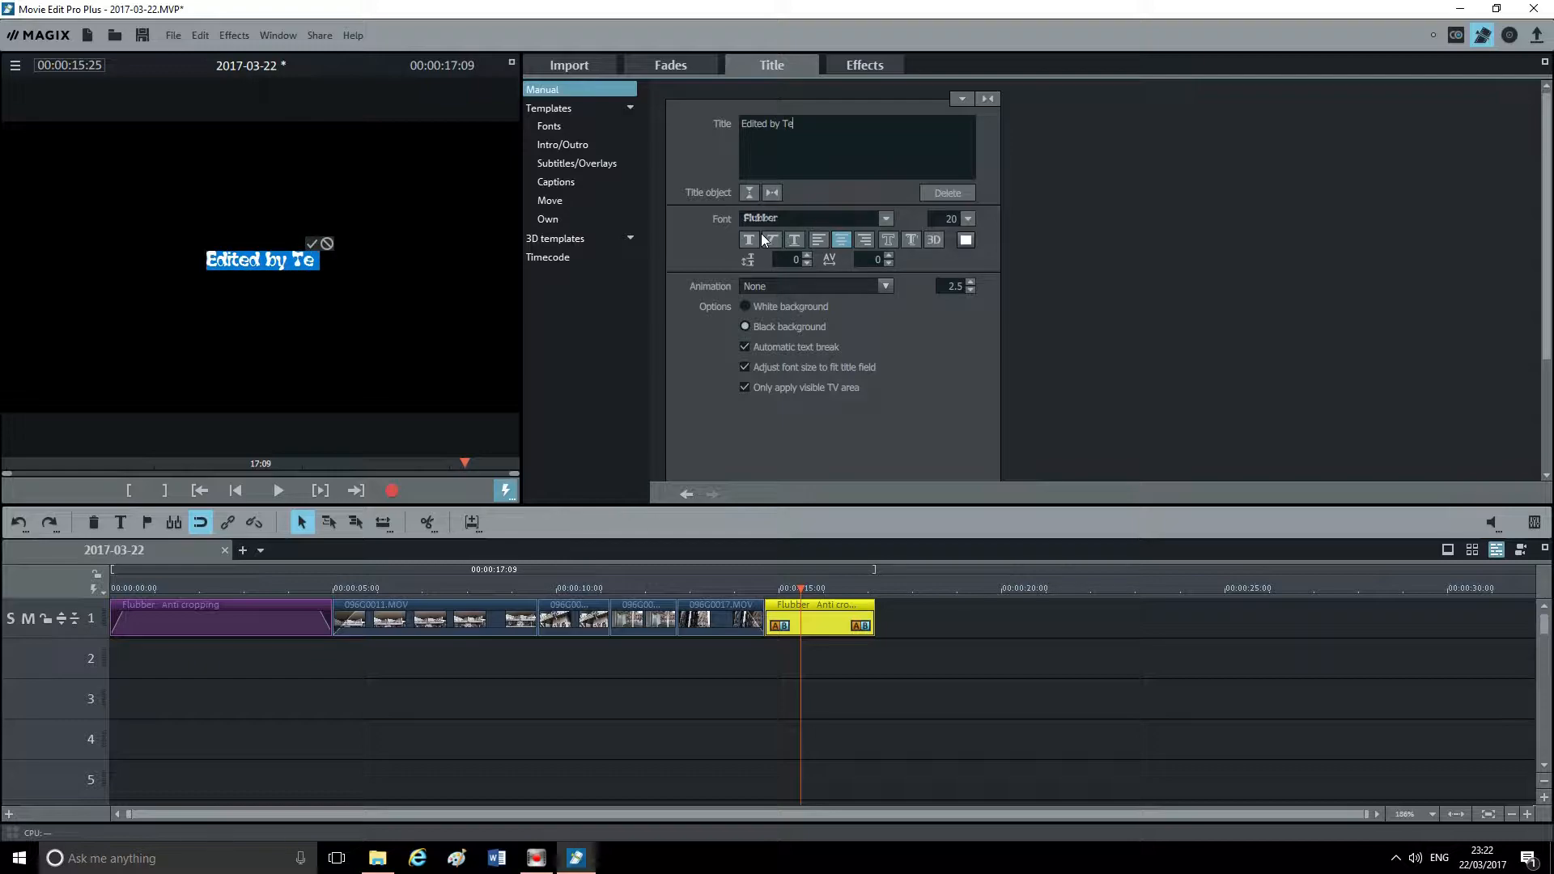
type("rry Robr")
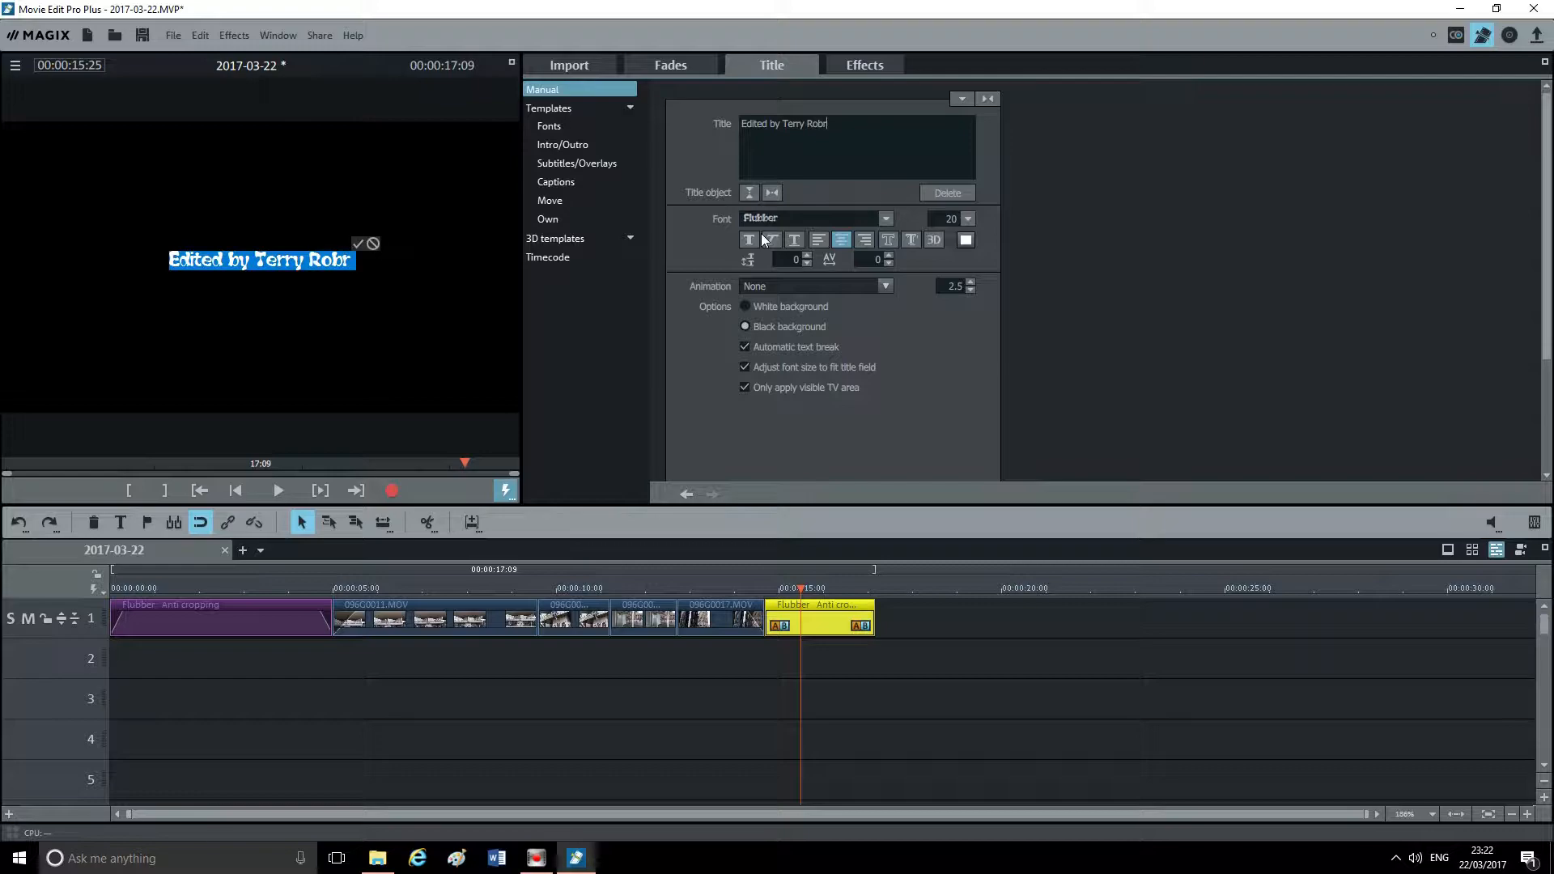
key("BackSpace")
type("erts")
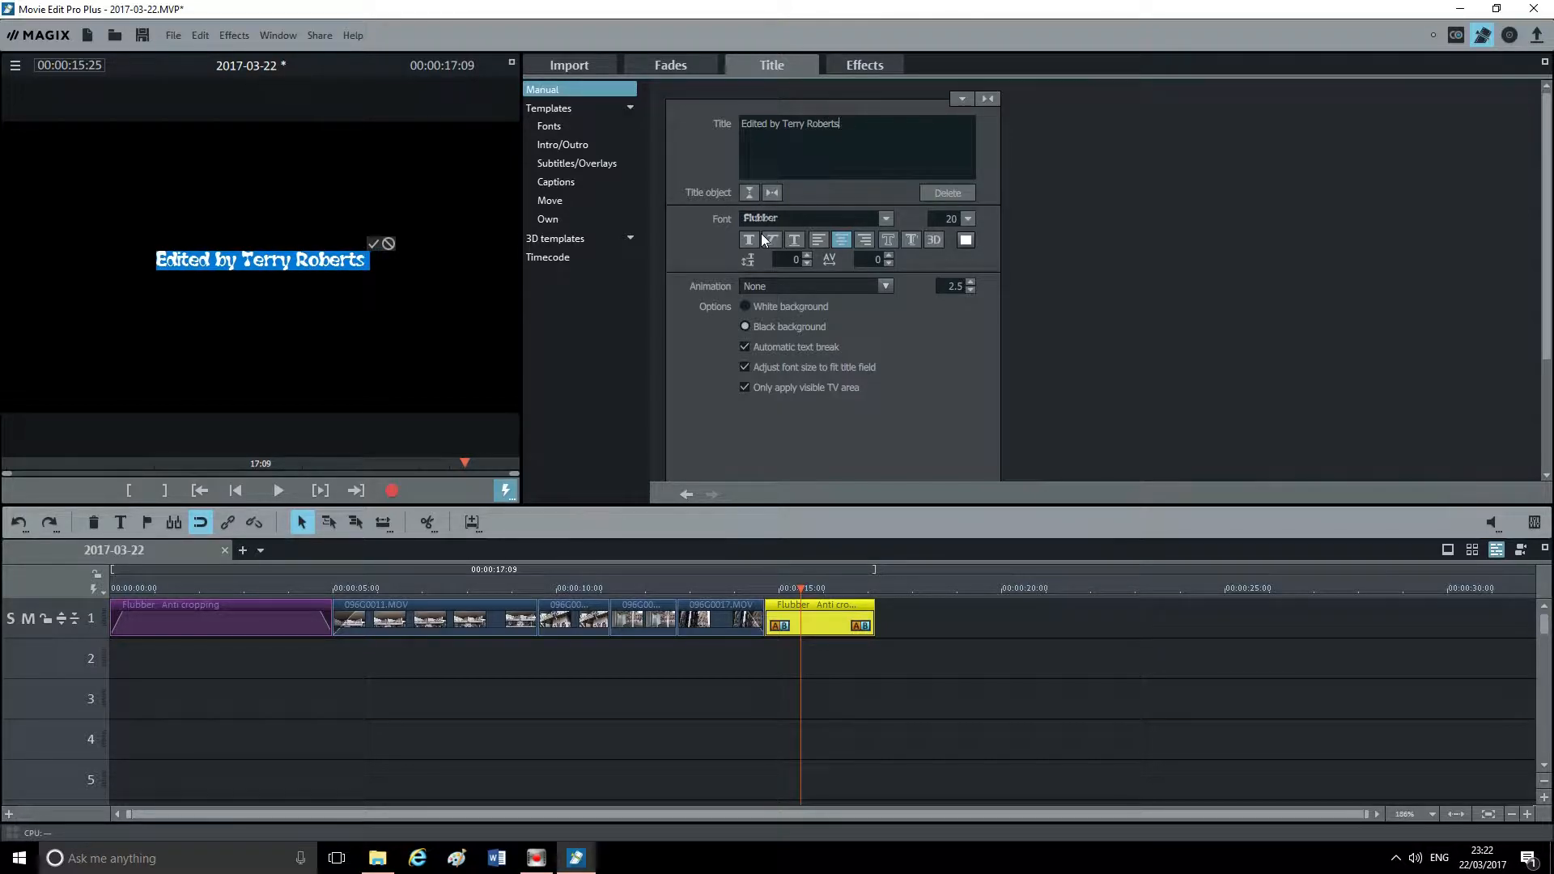
key("Return")
type("29")
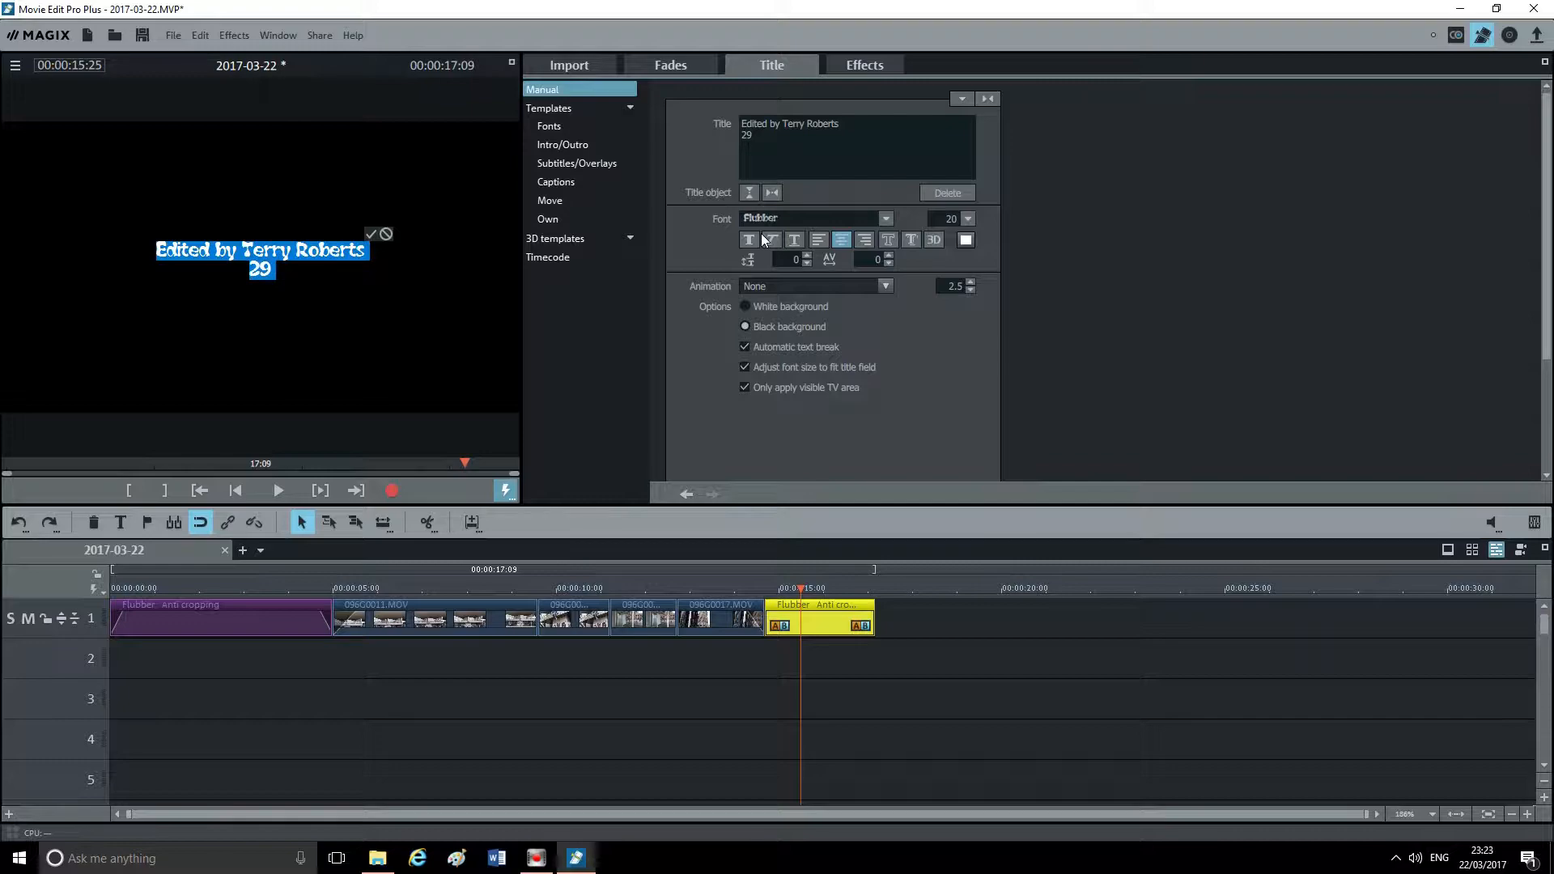
key("BackSpace")
type("017")
Step: Set the font size of the whole closing title text to 37
left_click_drag(786, 144, 736, 126)
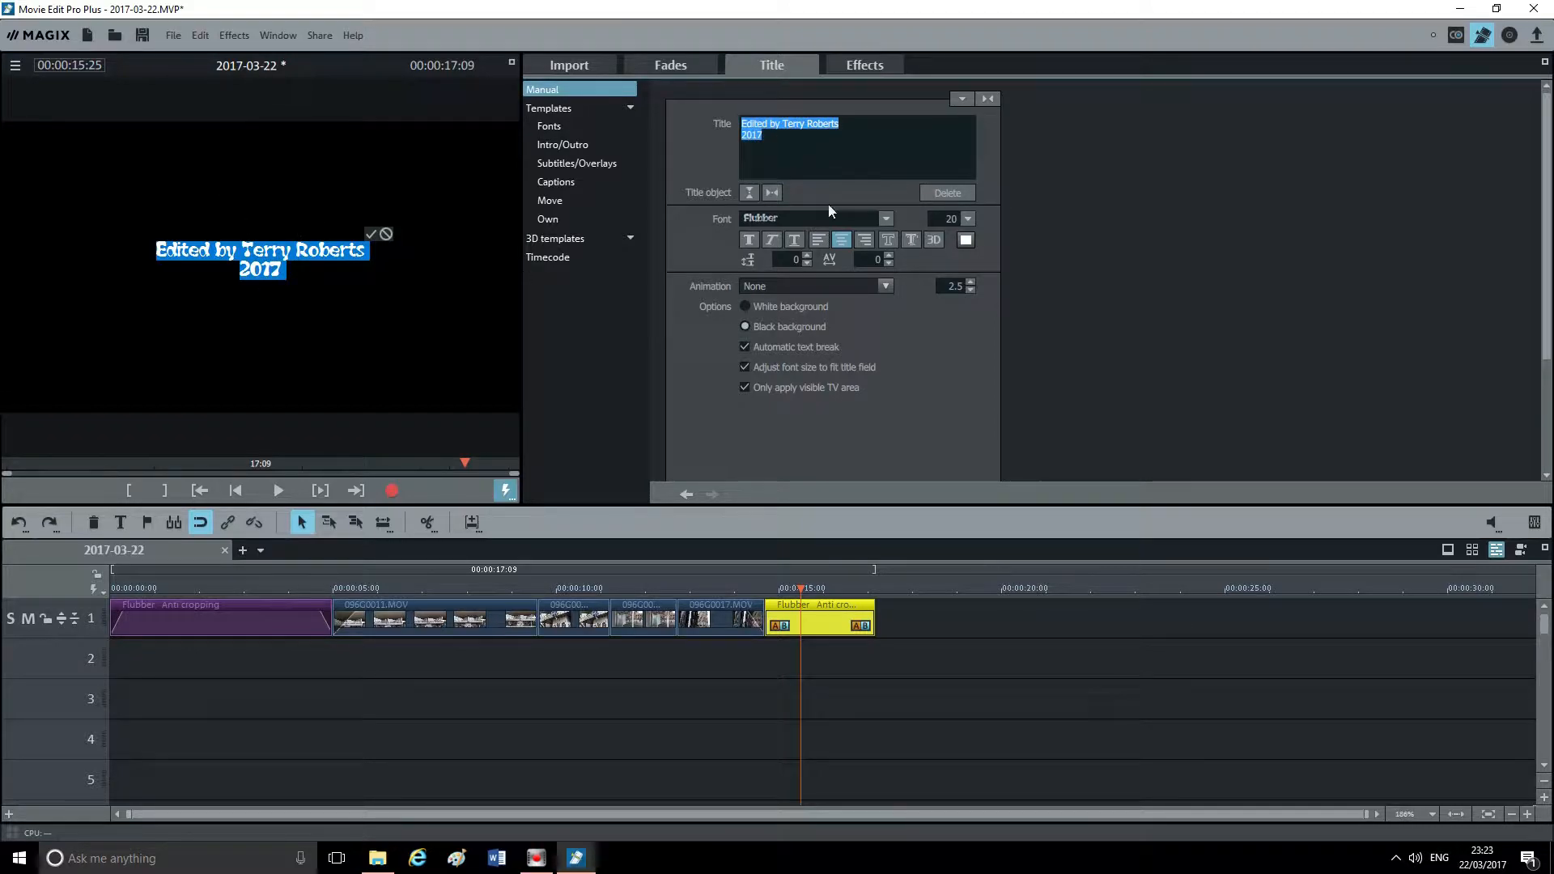
left_click_drag(968, 220, 969, 333)
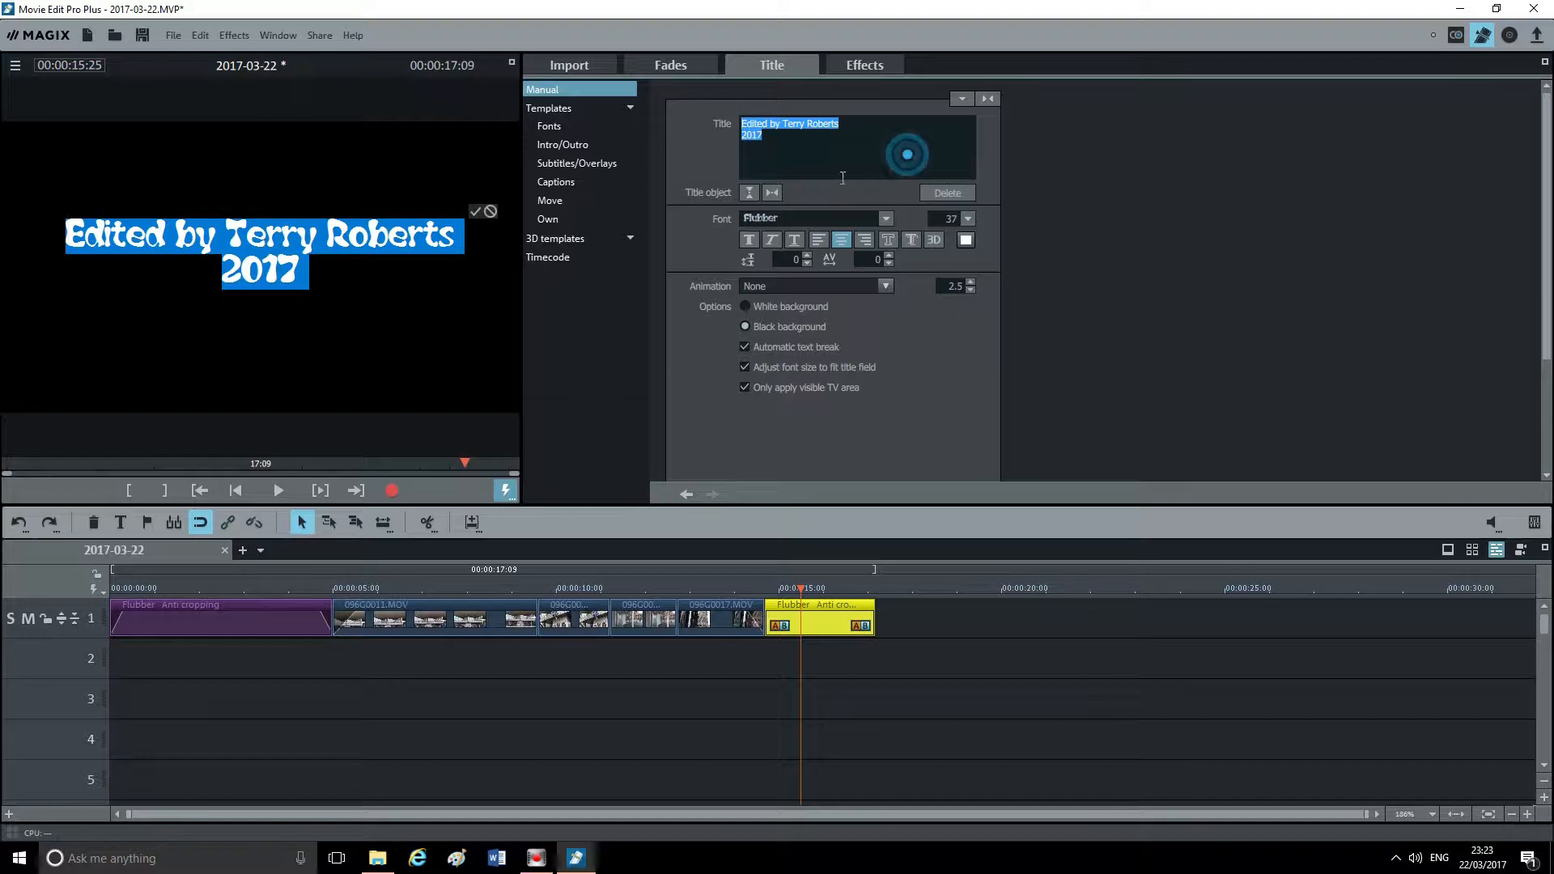
left_click(769, 153)
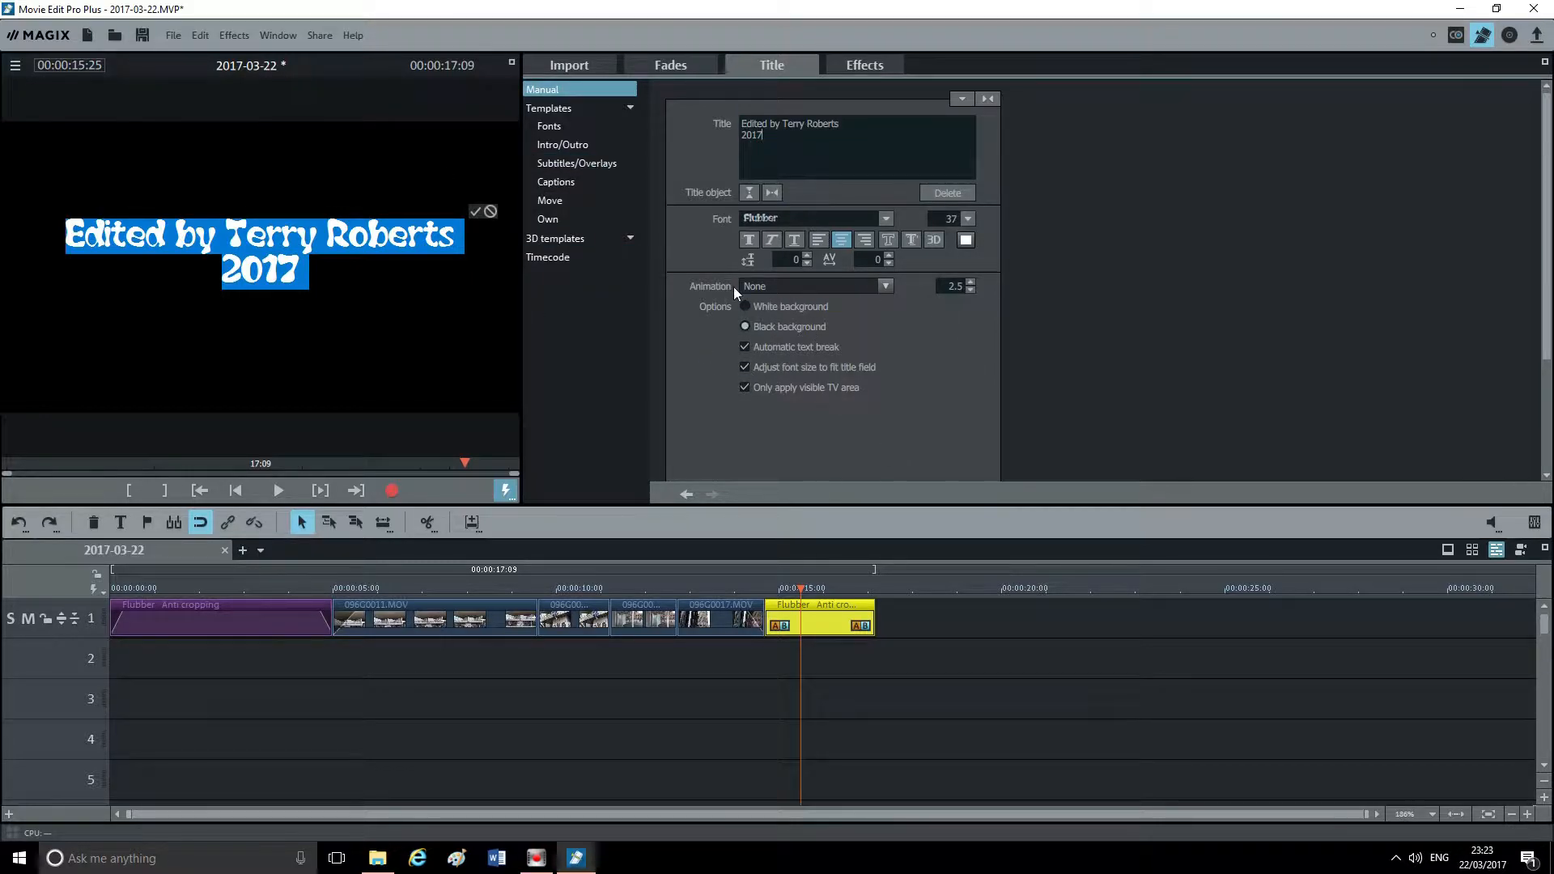
Step: Animate the closing title from bottom to top
left_click(887, 285)
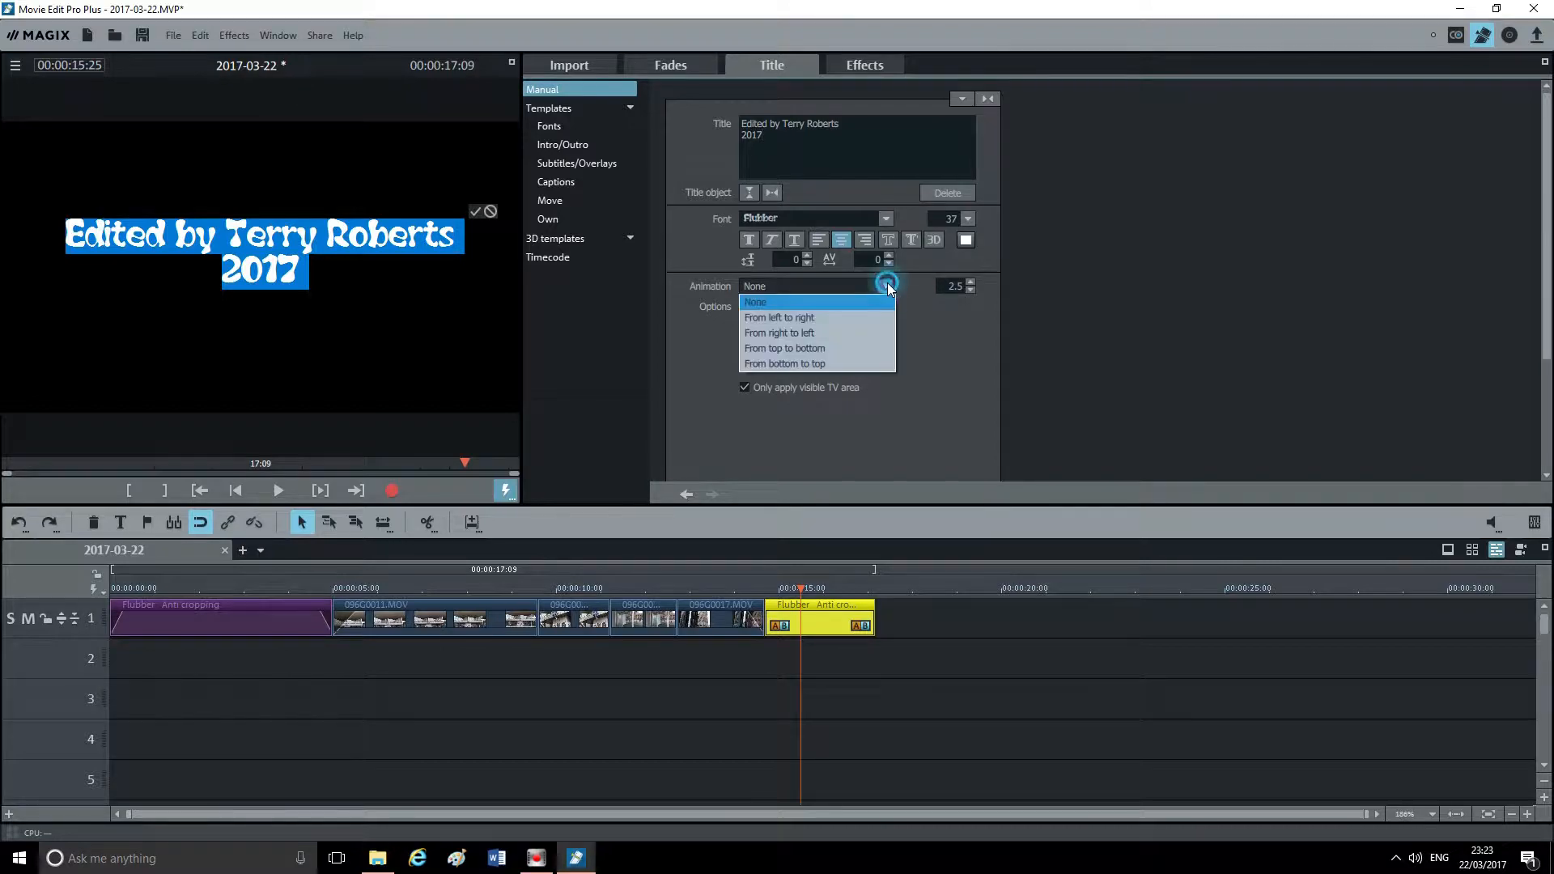
left_click(803, 365)
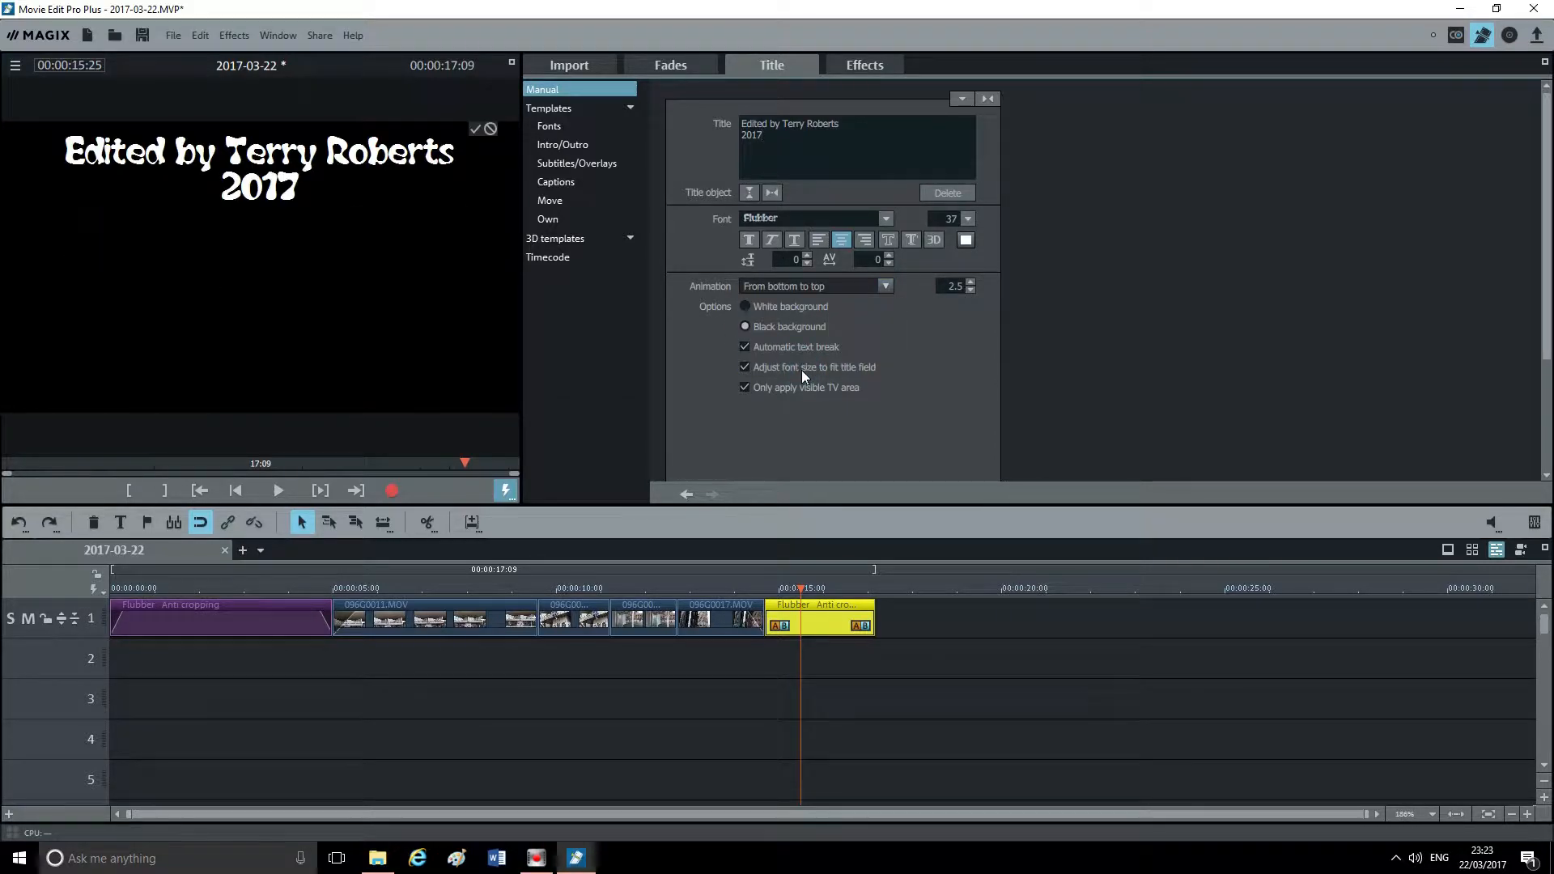
left_click(890, 286)
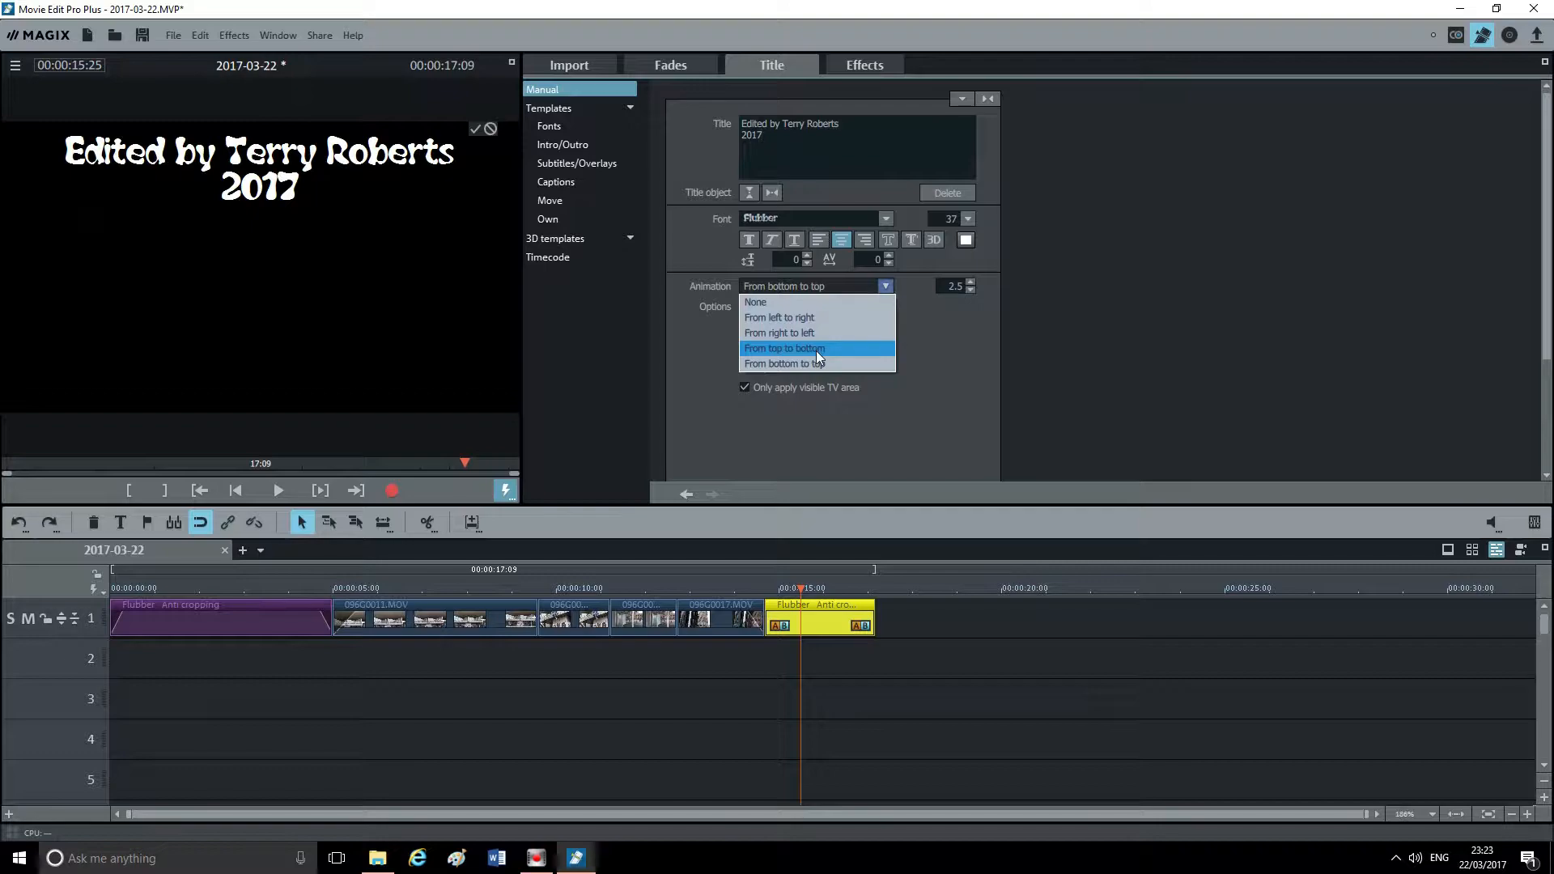
left_click(891, 283)
Step: Play the whole movie from the start through the scrolling closing title
left_click_drag(797, 588, 111, 590)
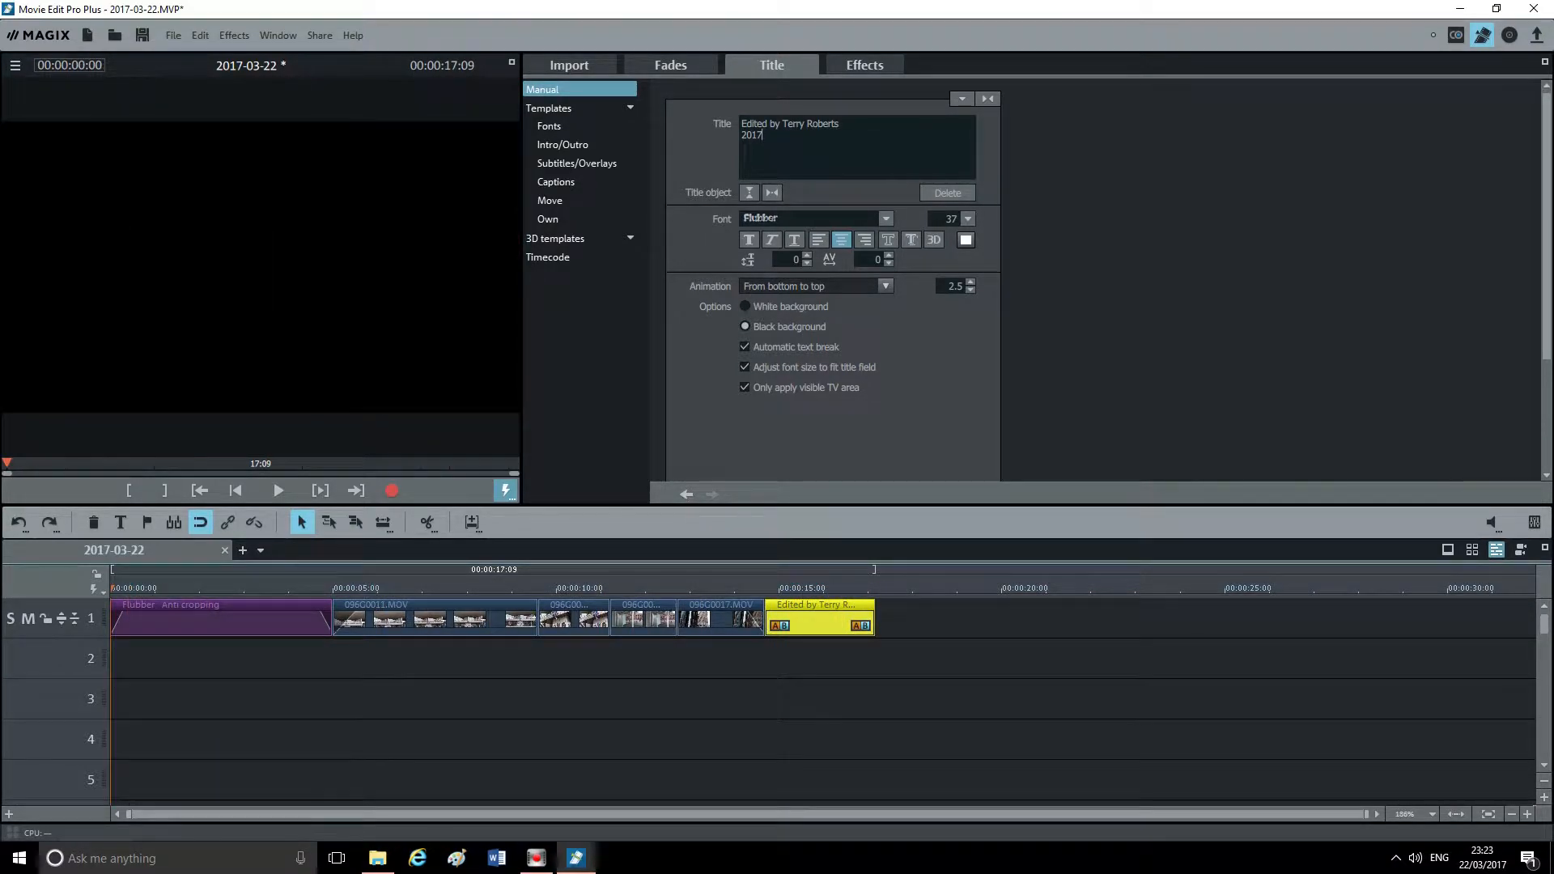
left_click(276, 491)
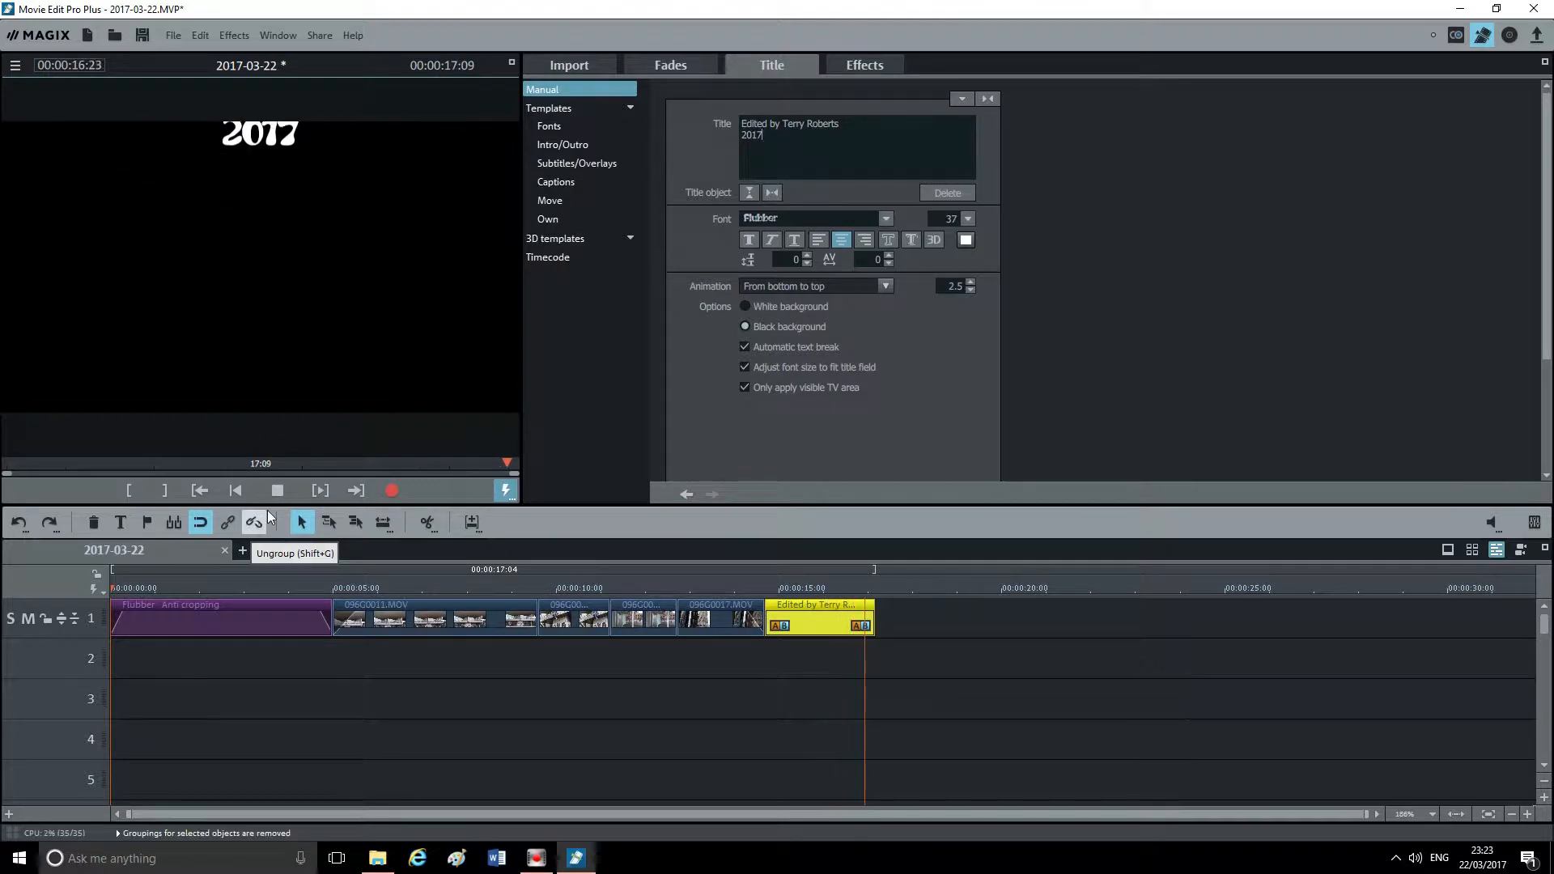
left_click(279, 490)
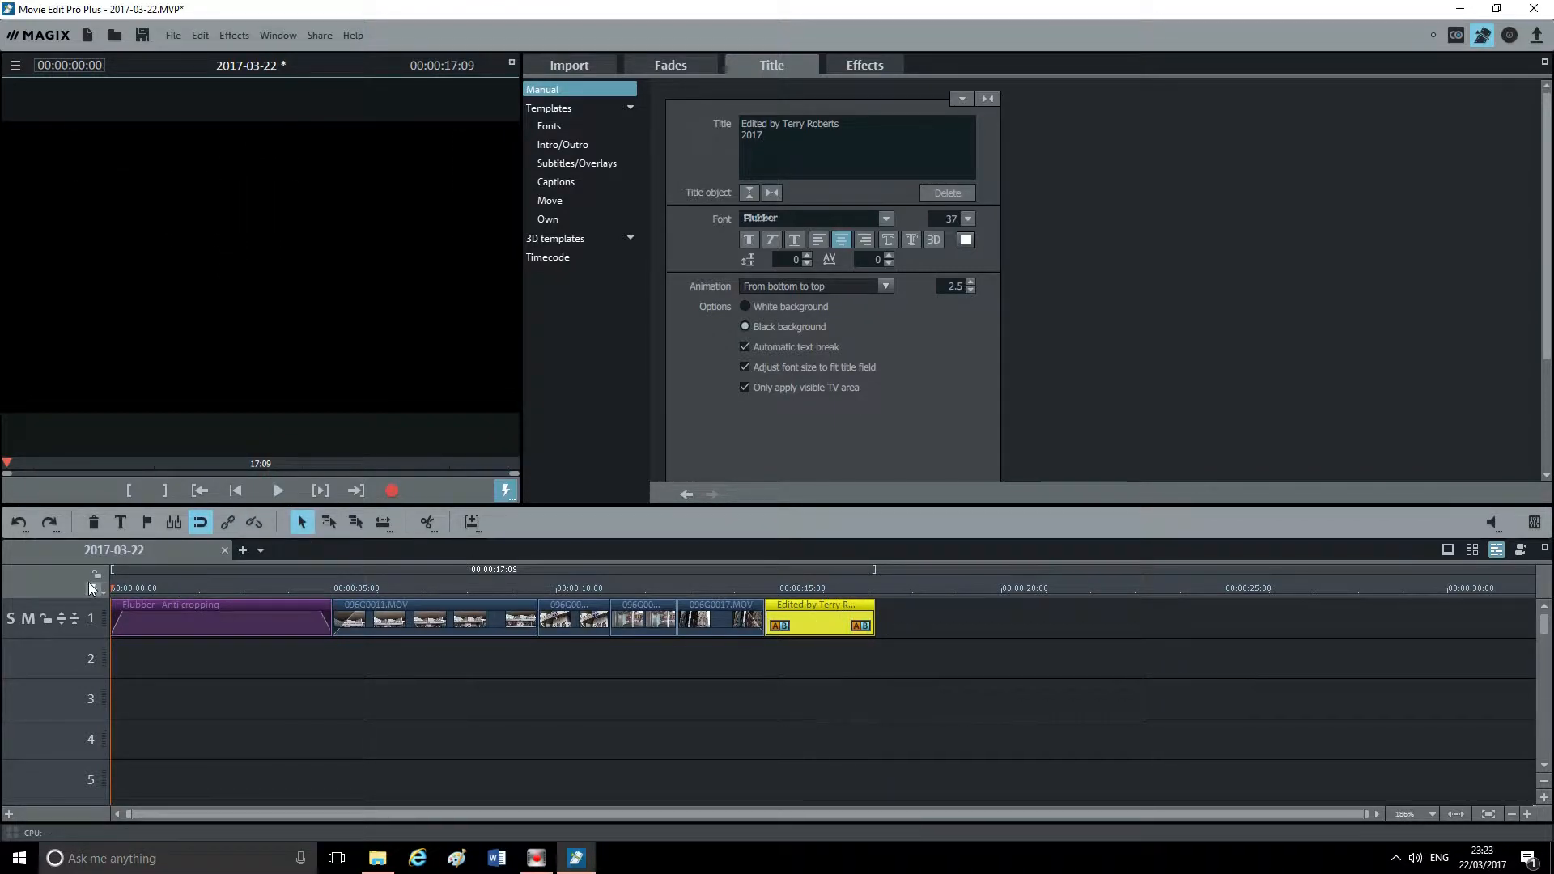
Step: Lengthen the closing title's animation to 5.0 seconds and play back the end of the movie
left_click_drag(106, 588, 818, 588)
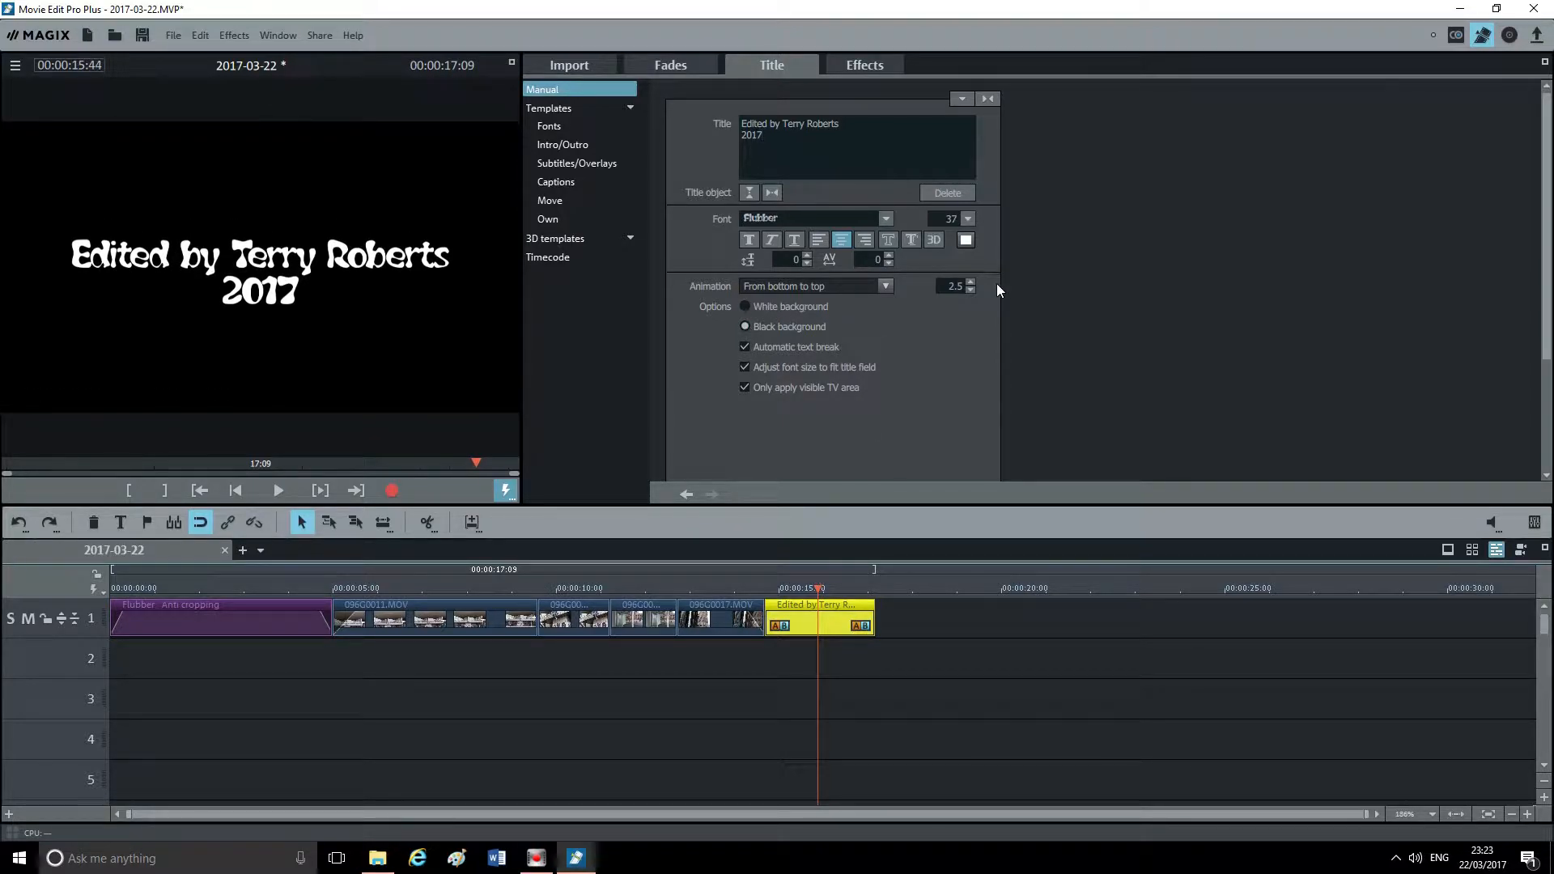
double_click(952, 286)
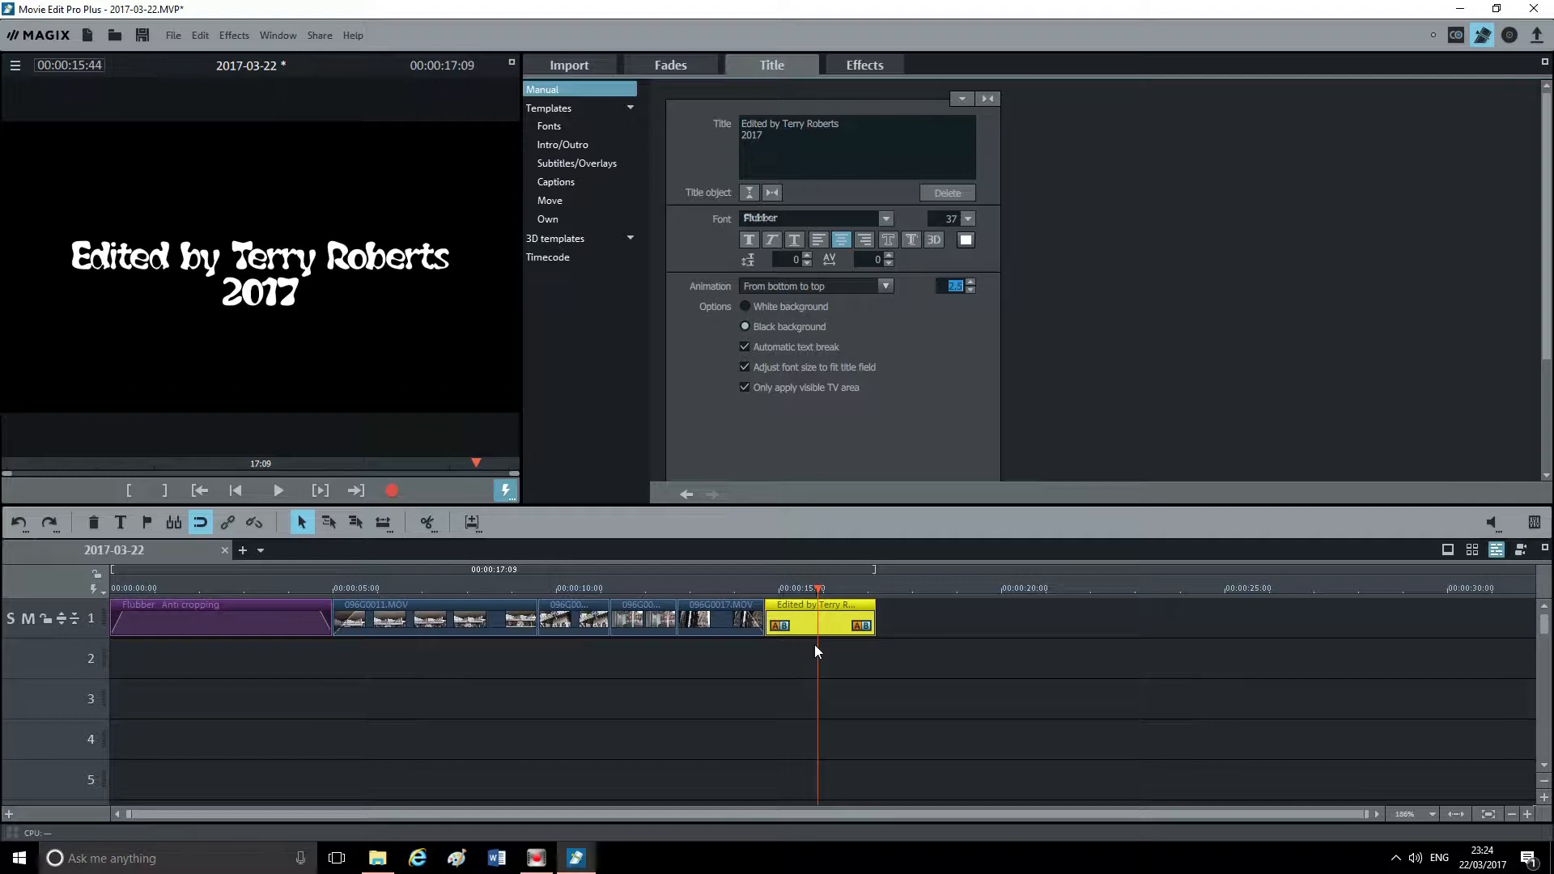
left_click(971, 281)
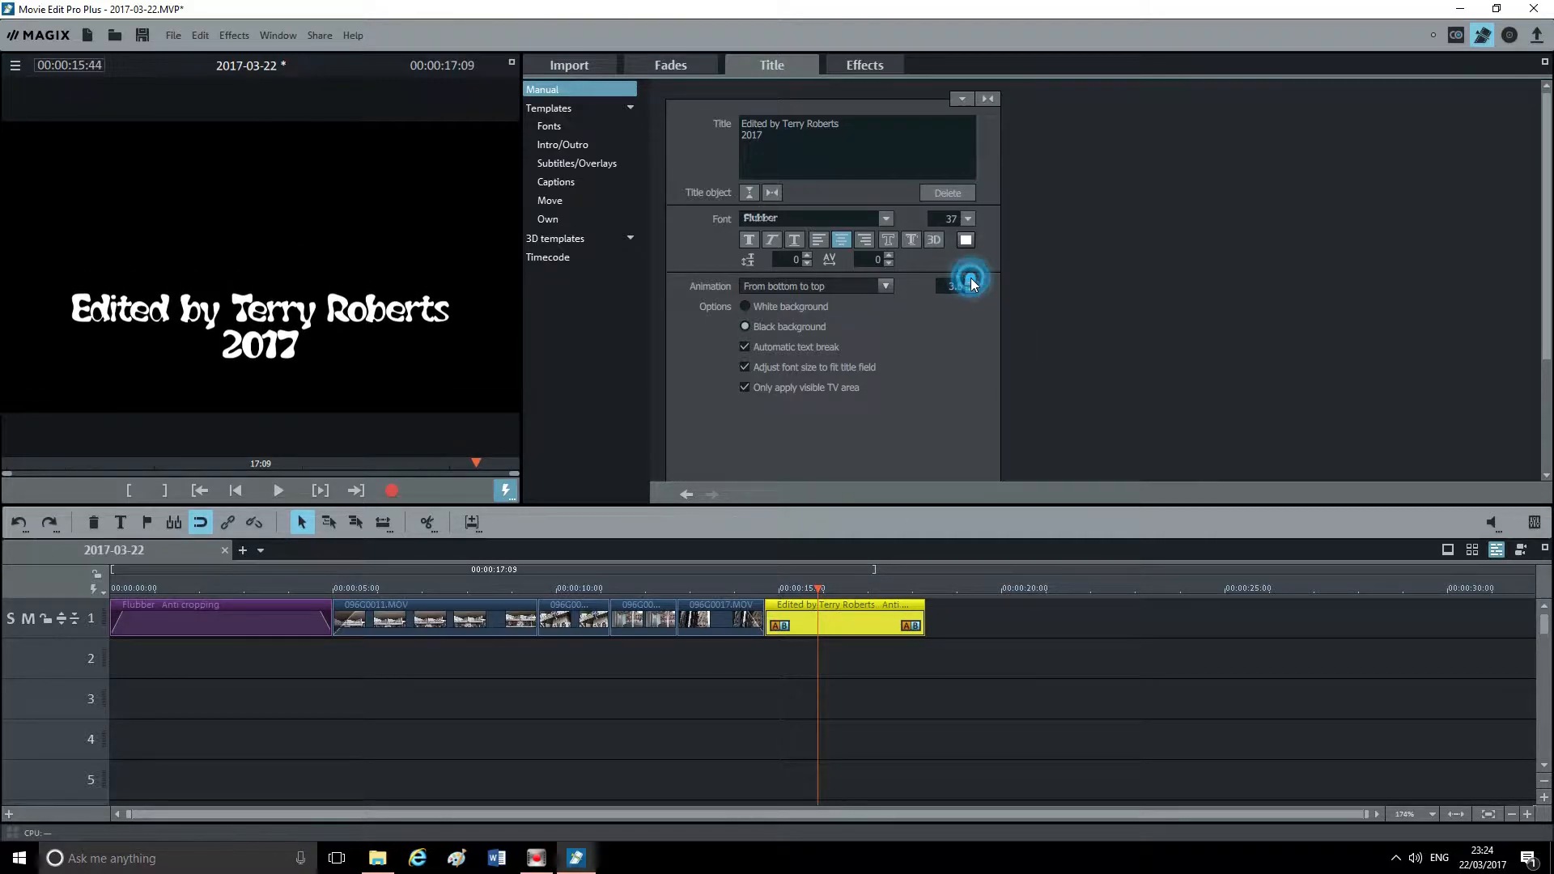
left_click(972, 281)
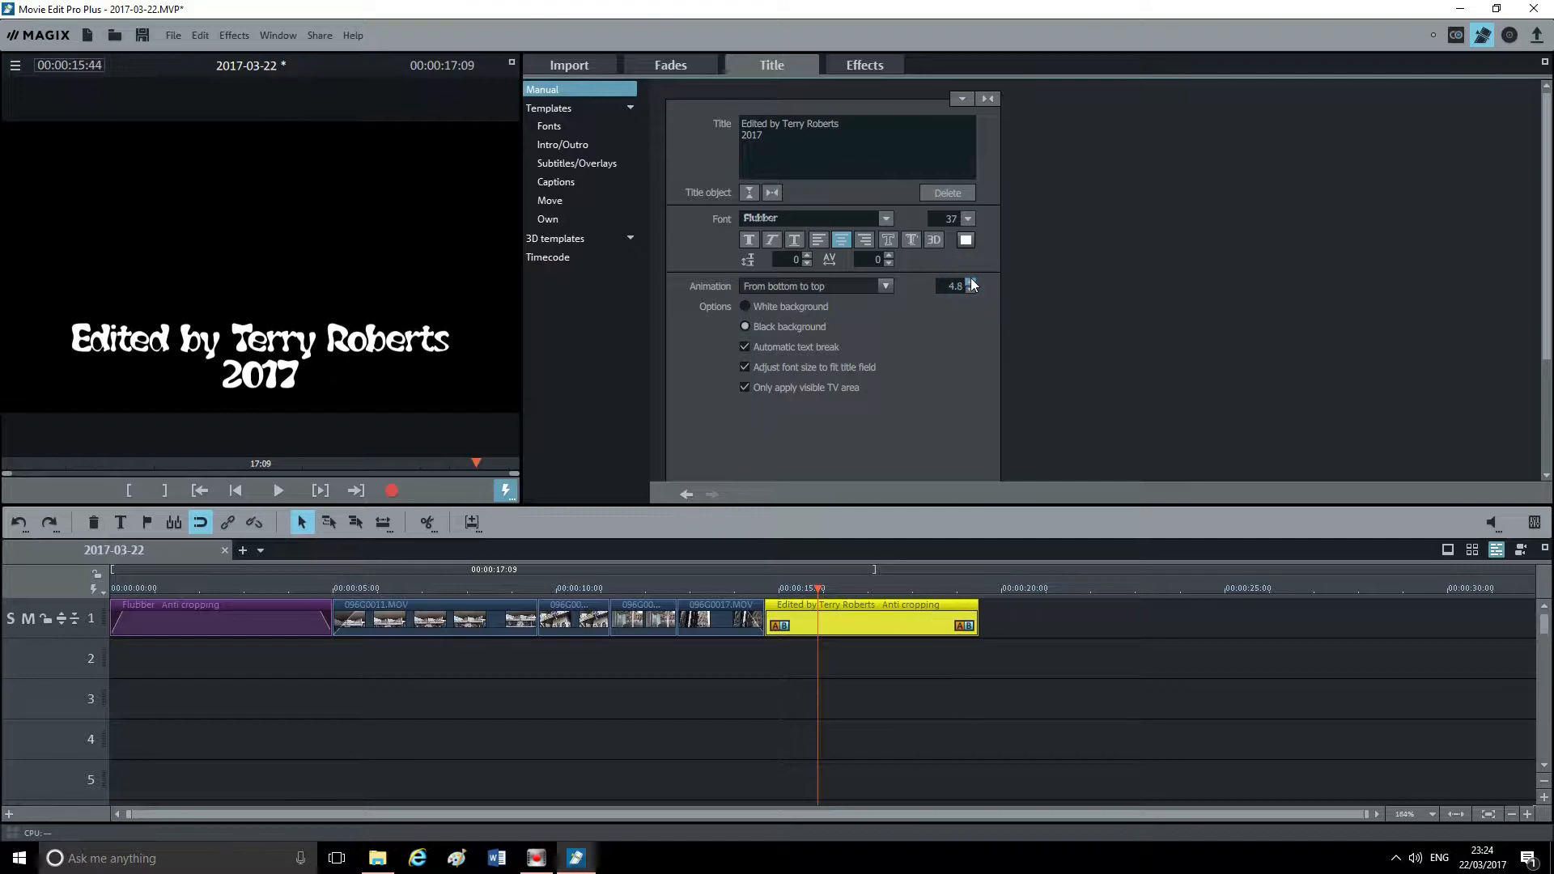
left_click(972, 281)
left_click(972, 290)
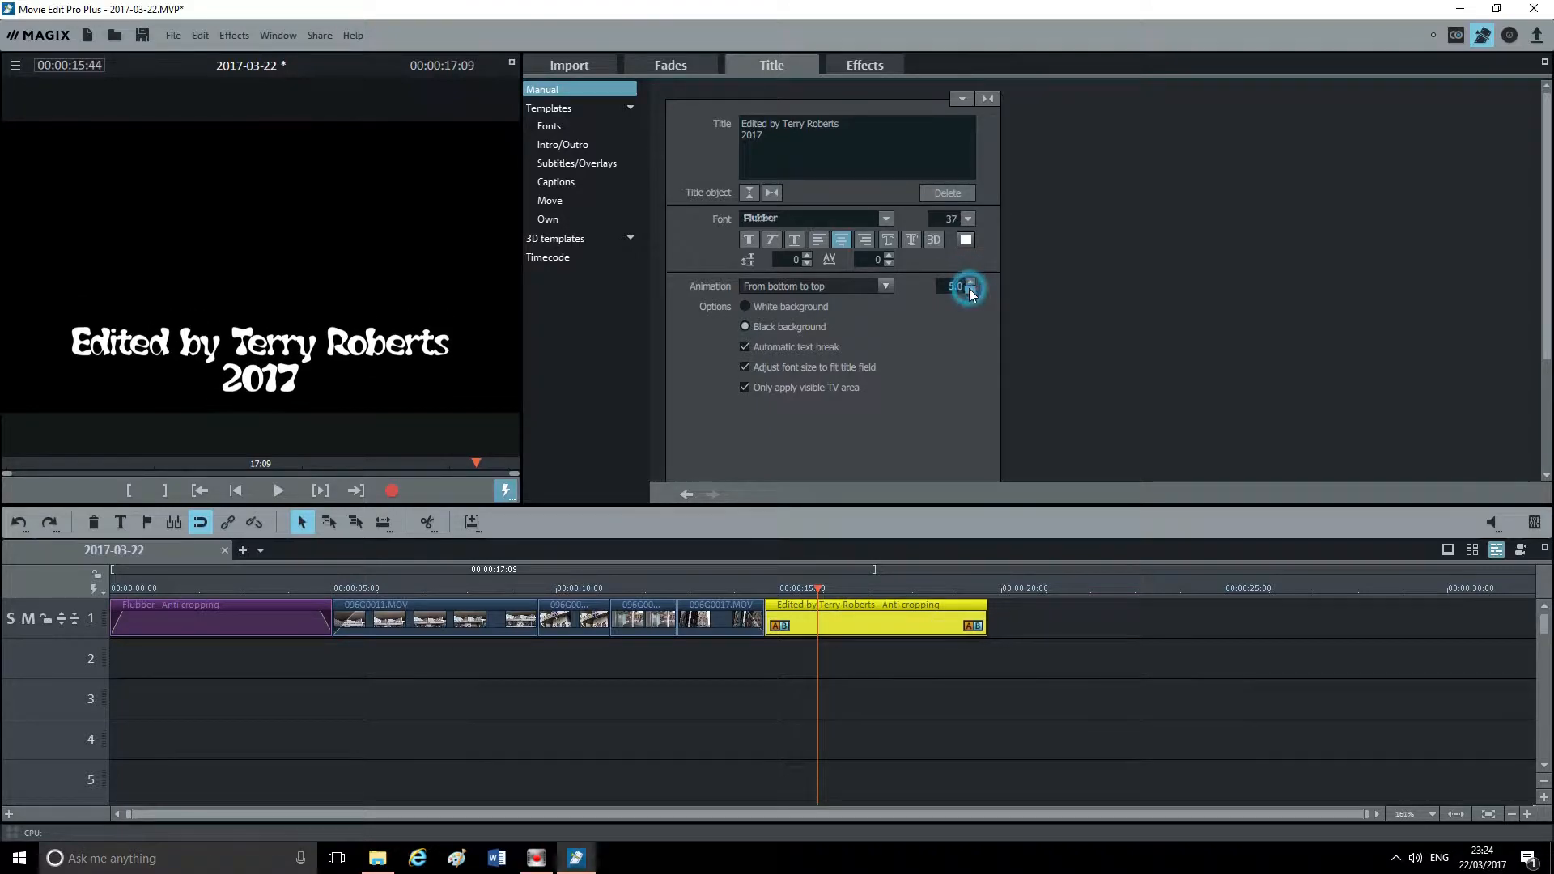
left_click(972, 281)
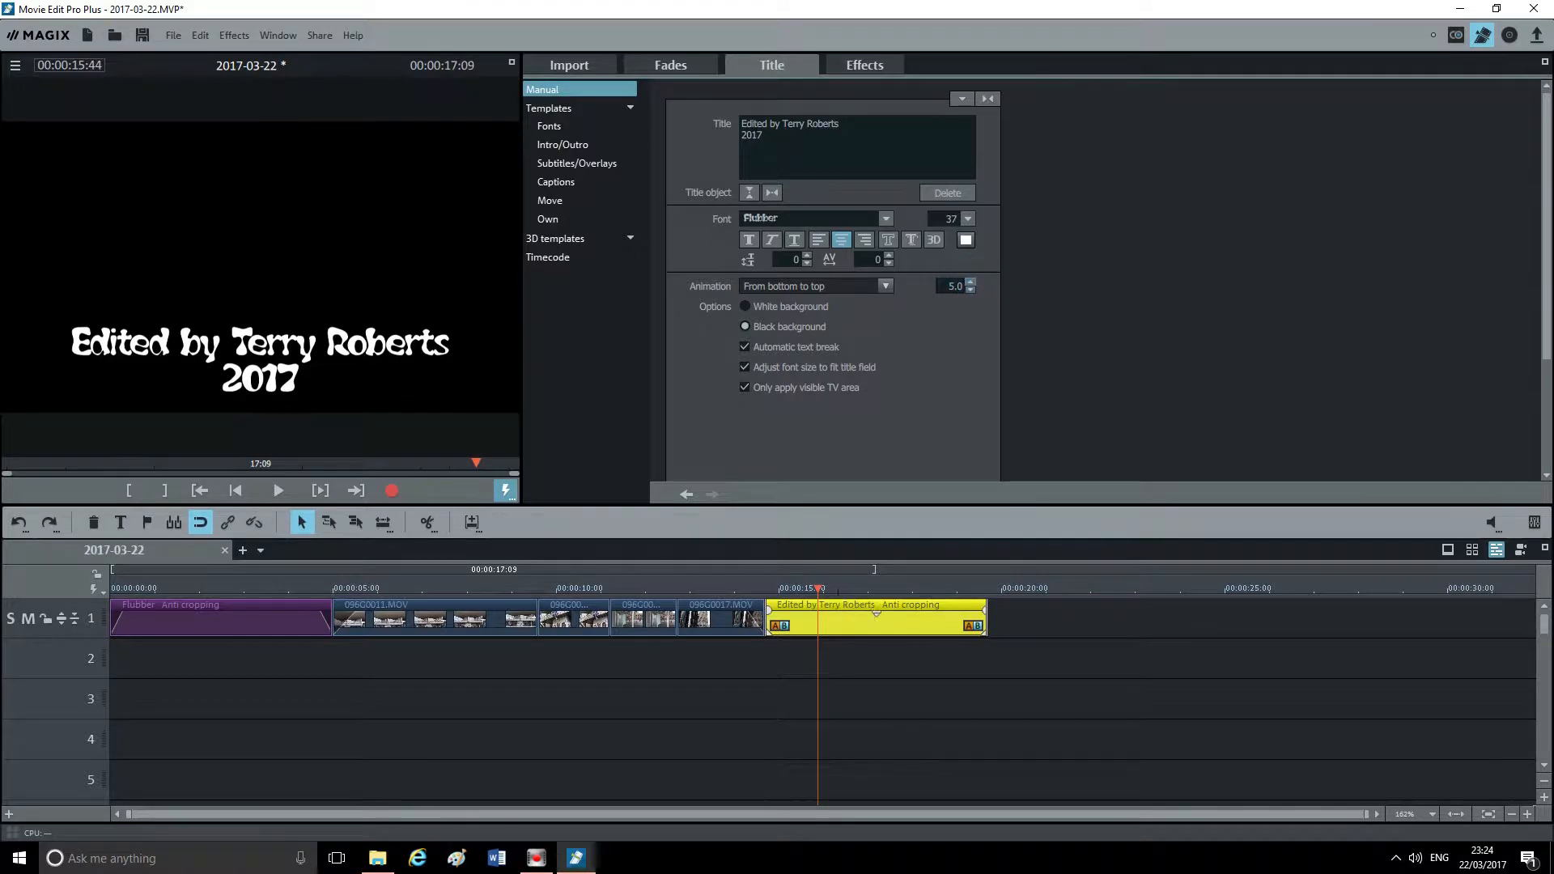
left_click(278, 491)
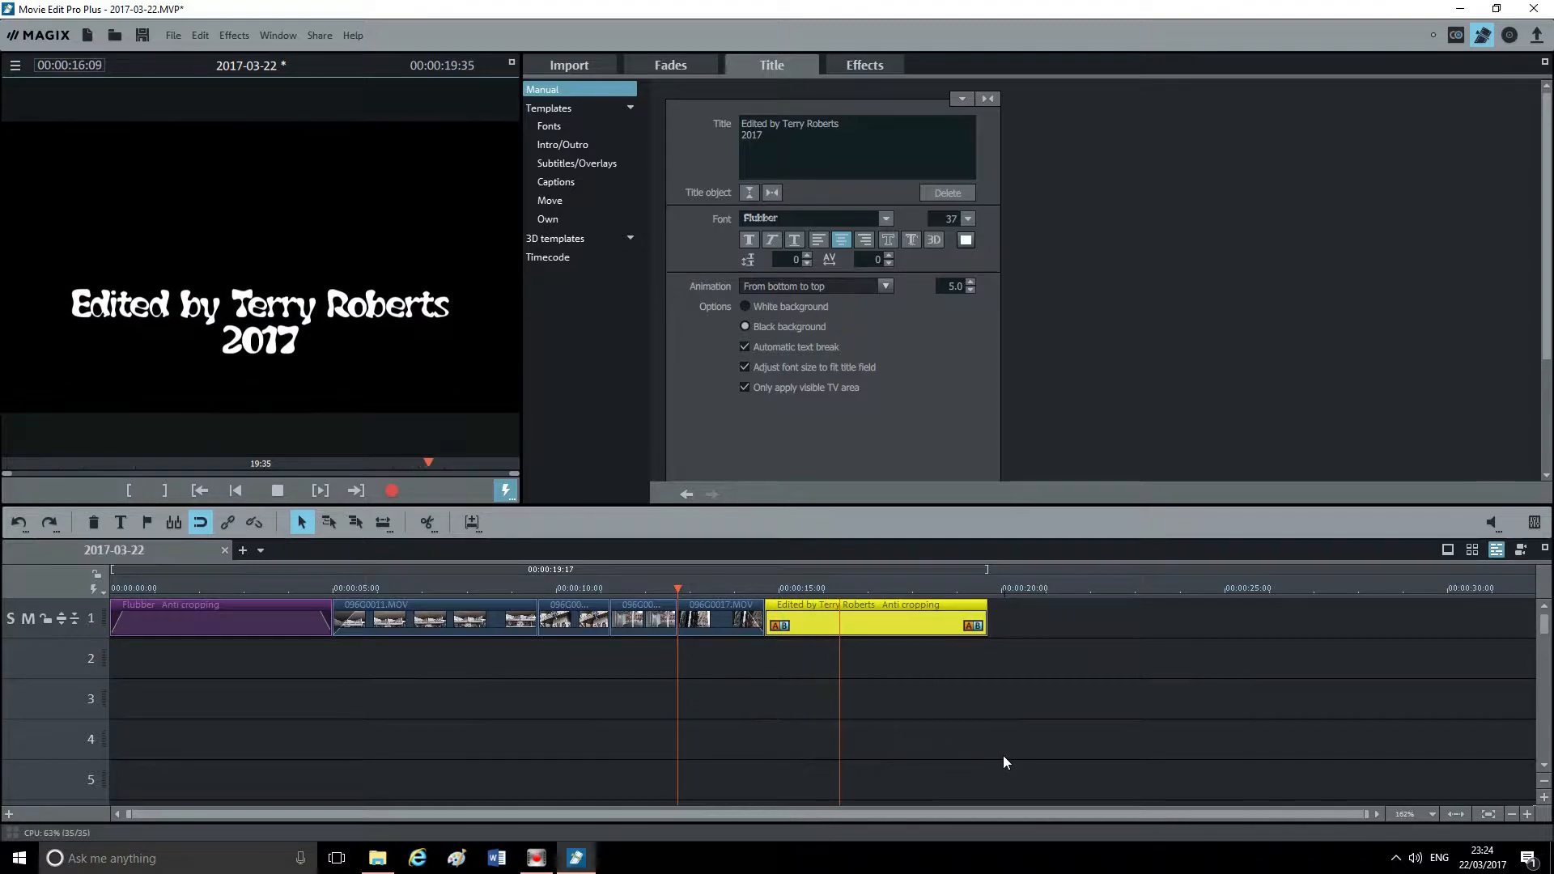
left_click(282, 491)
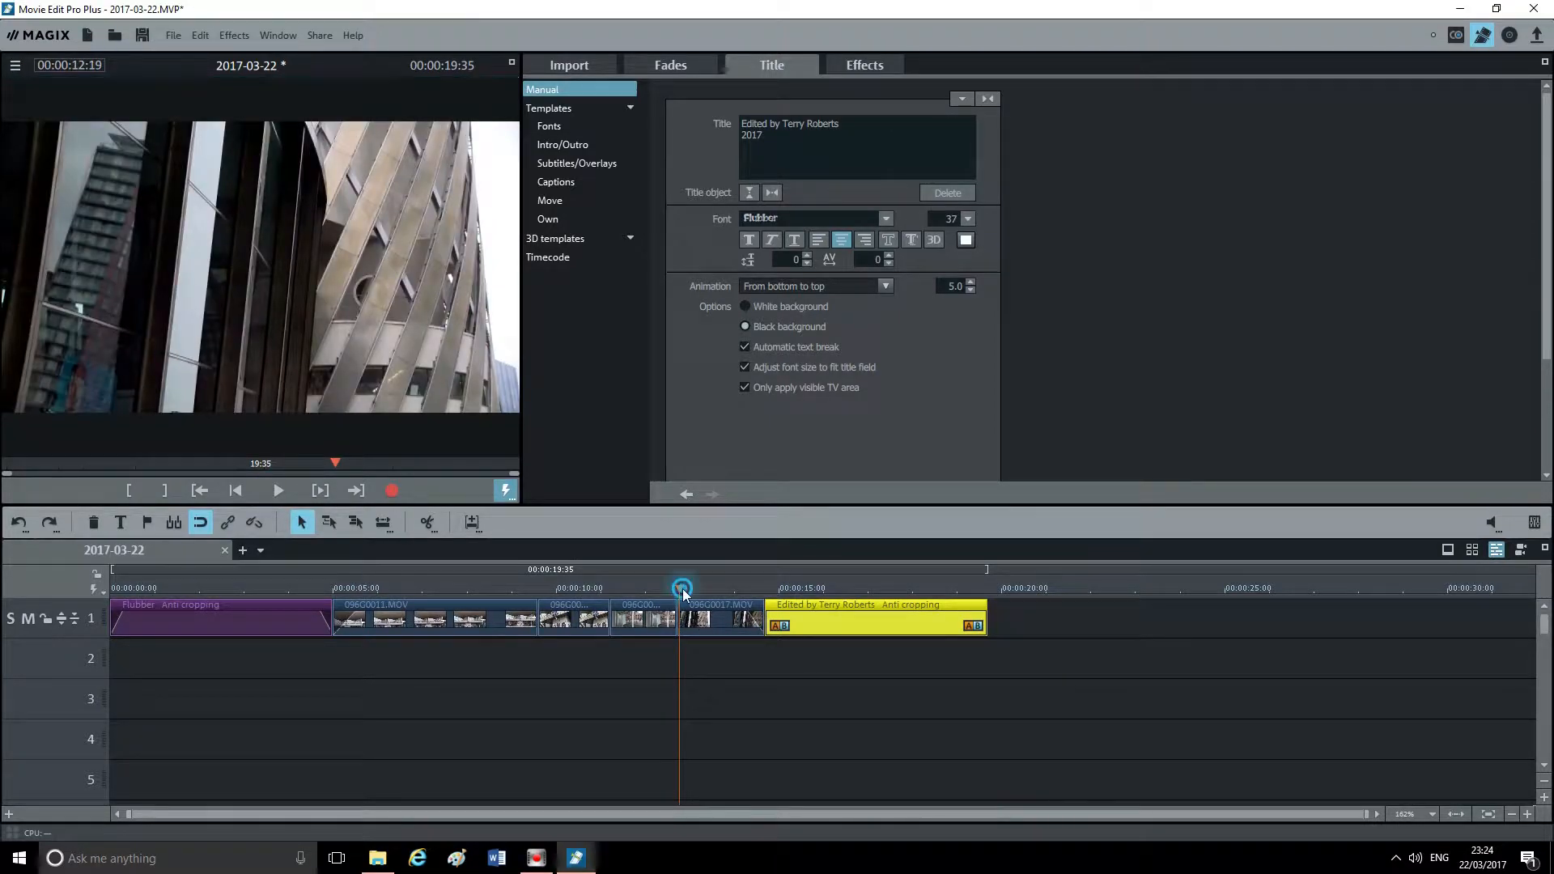
Step: Select the four video clips between the titles and put their video and audio on separate tracks
left_click_drag(684, 587, 130, 631)
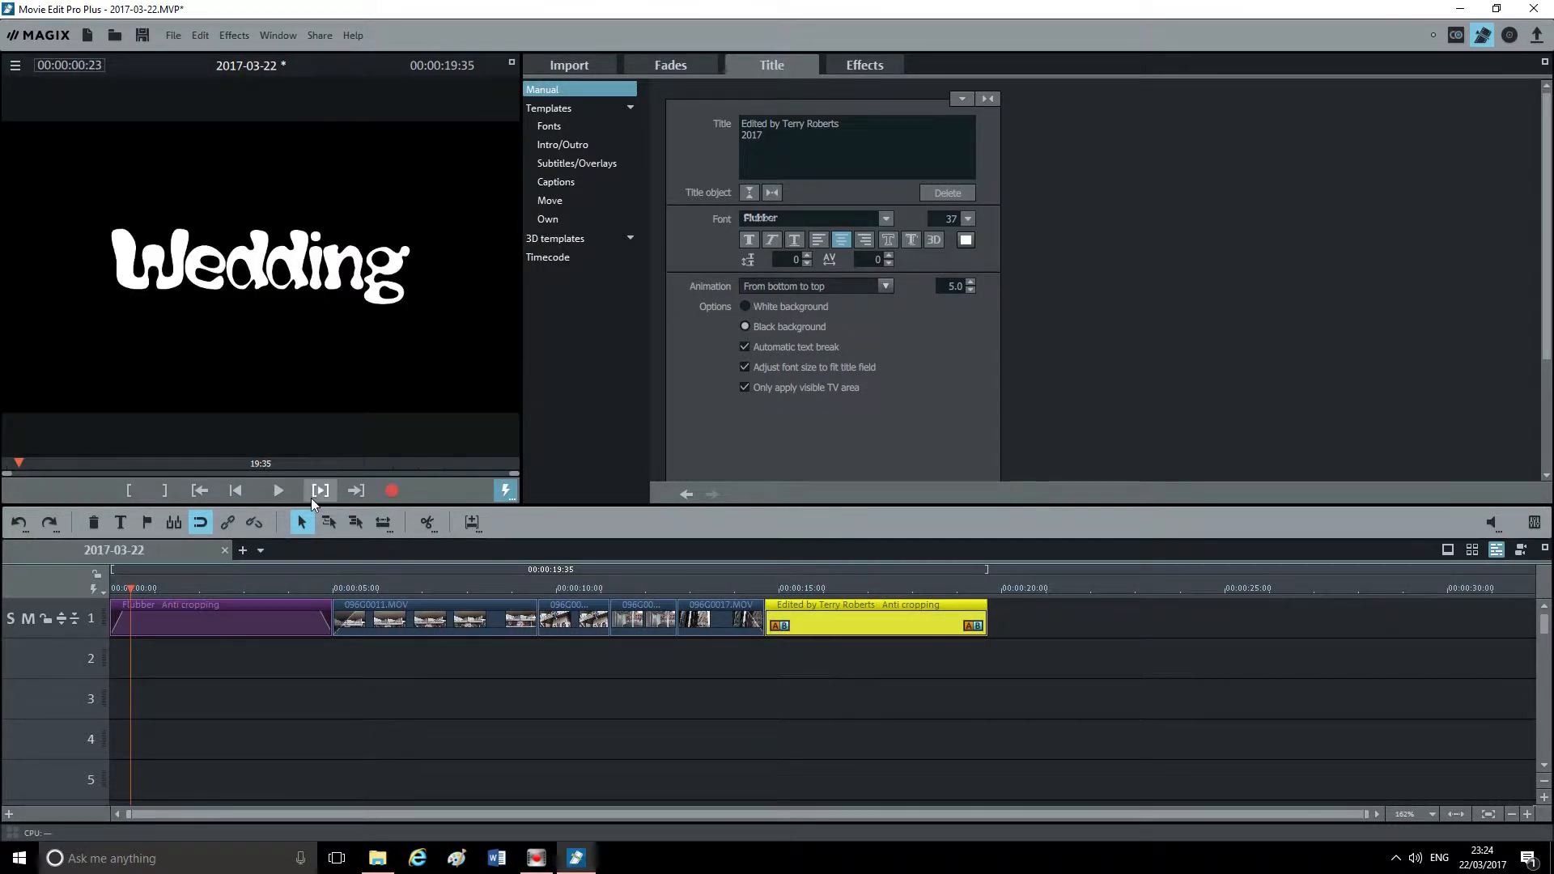
mouse_move(386, 605)
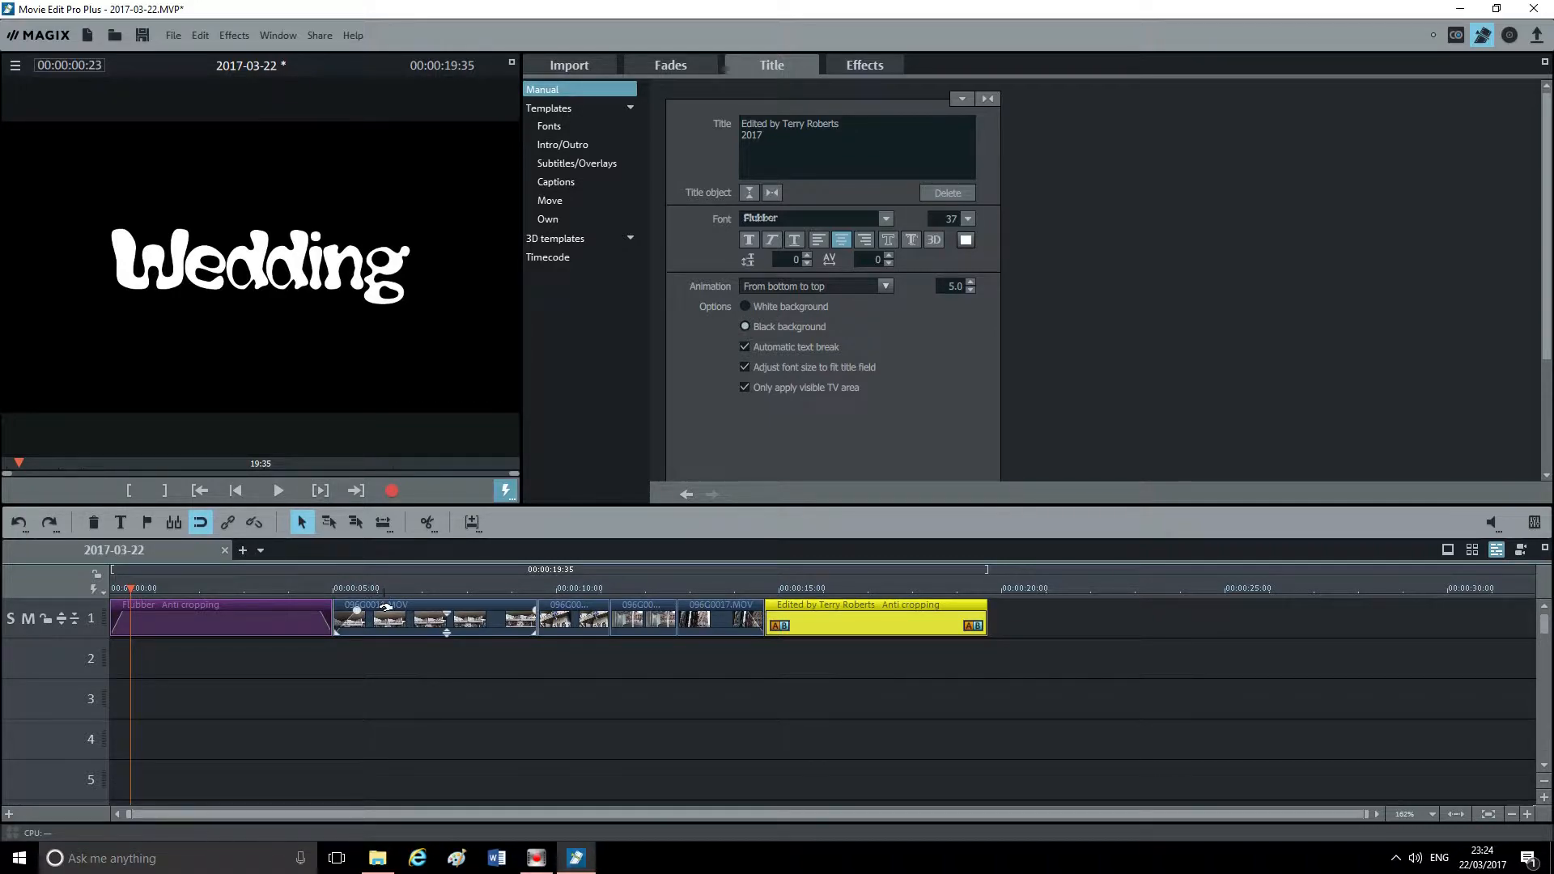
mouse_move(709, 604)
left_click_drag(755, 646, 425, 601)
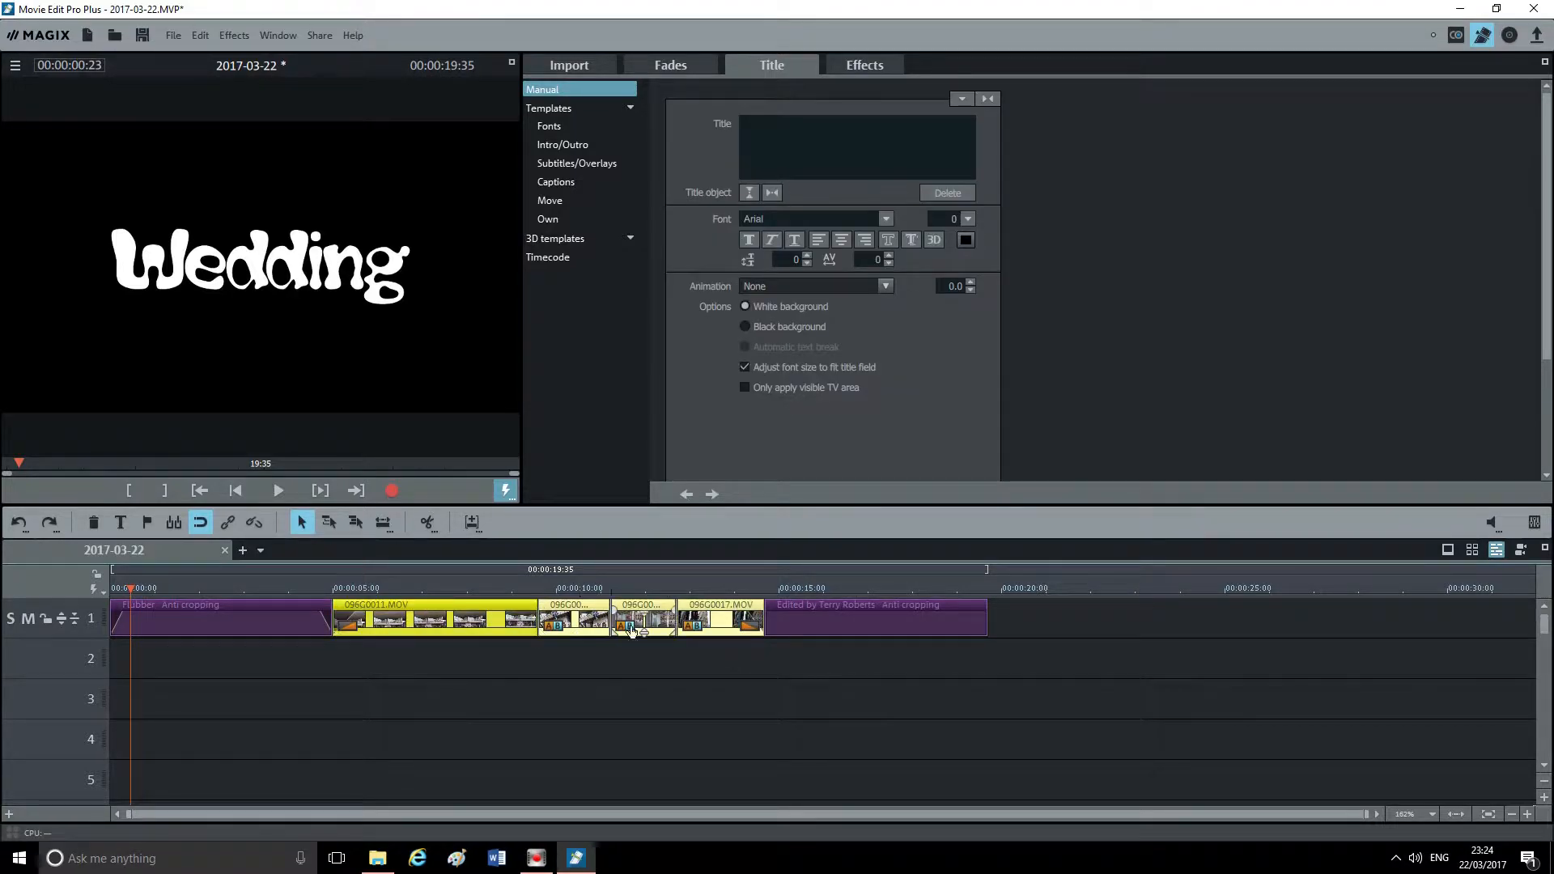
right_click(664, 607)
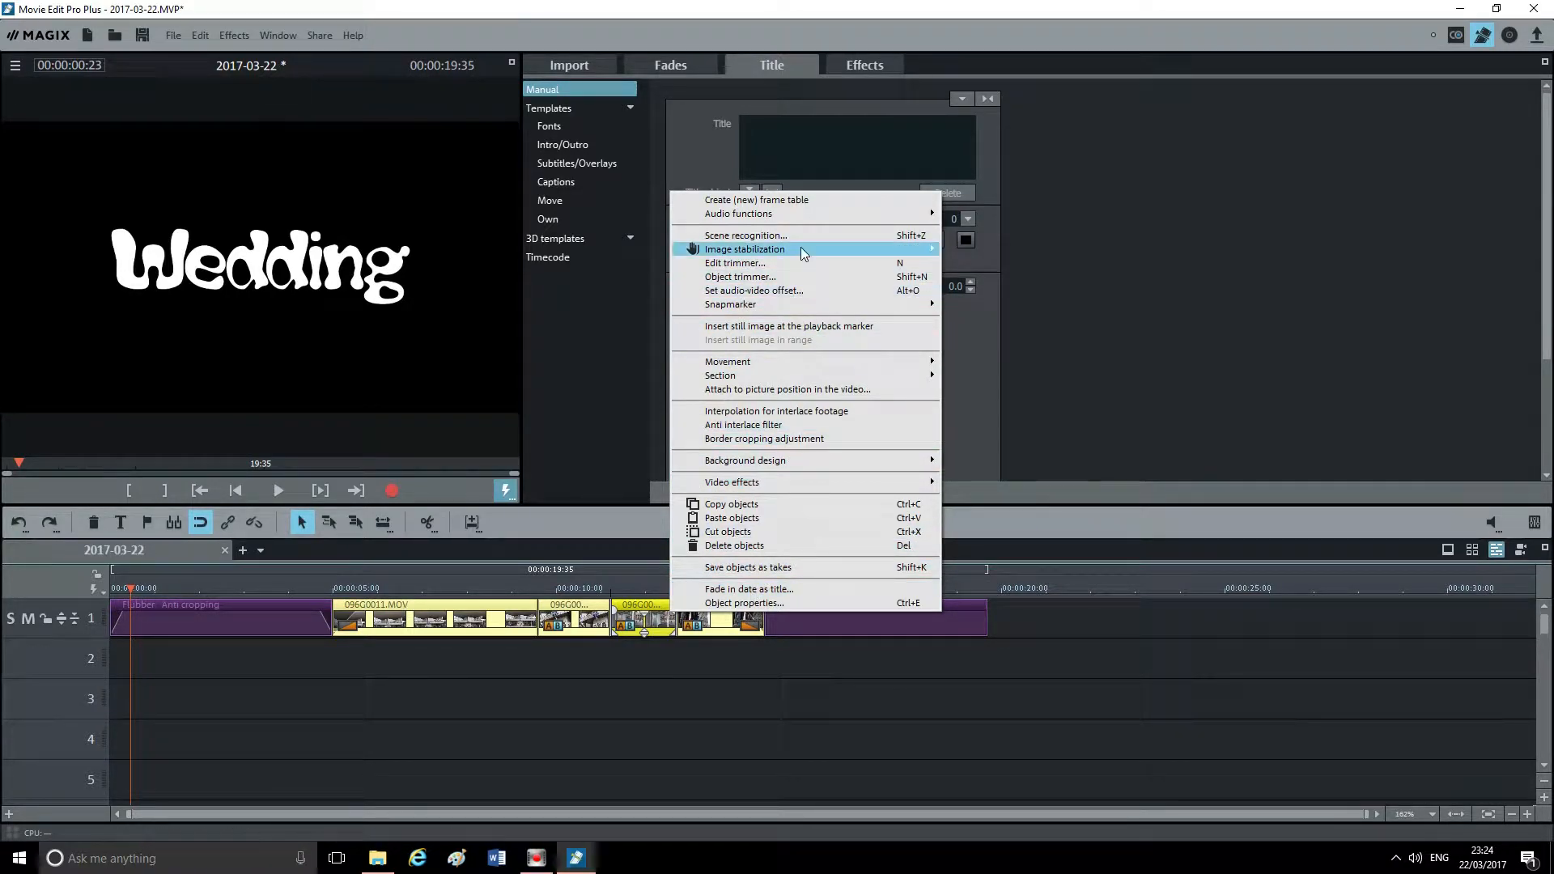
mouse_move(804, 215)
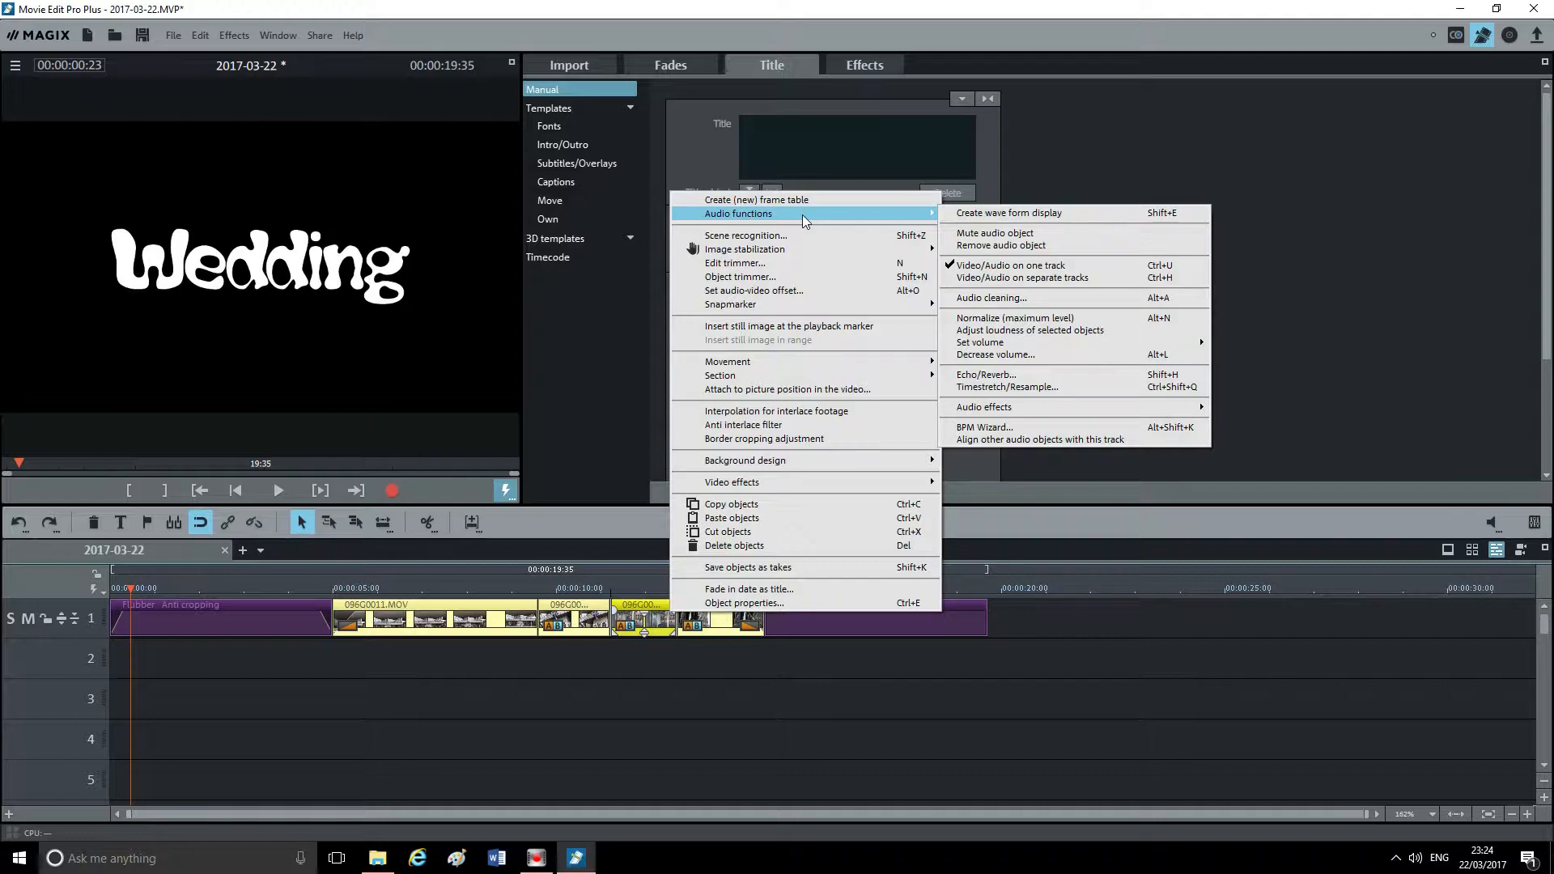
left_click(1013, 280)
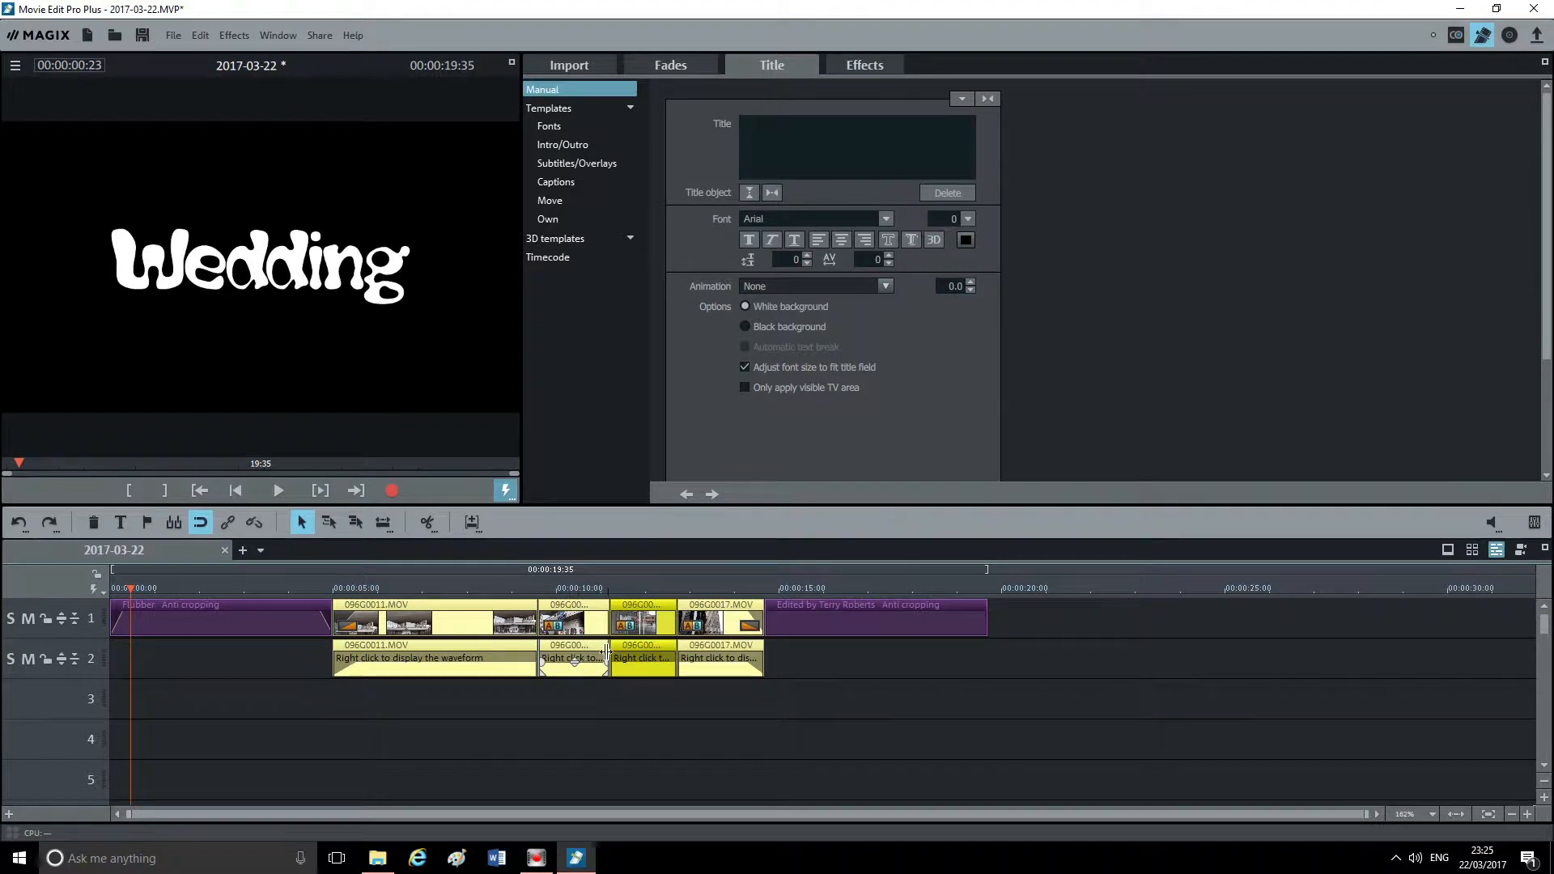
Step: Select each video clip in turn to check whether its separated audio is still grouped with it
left_click(506, 723)
left_click(489, 612)
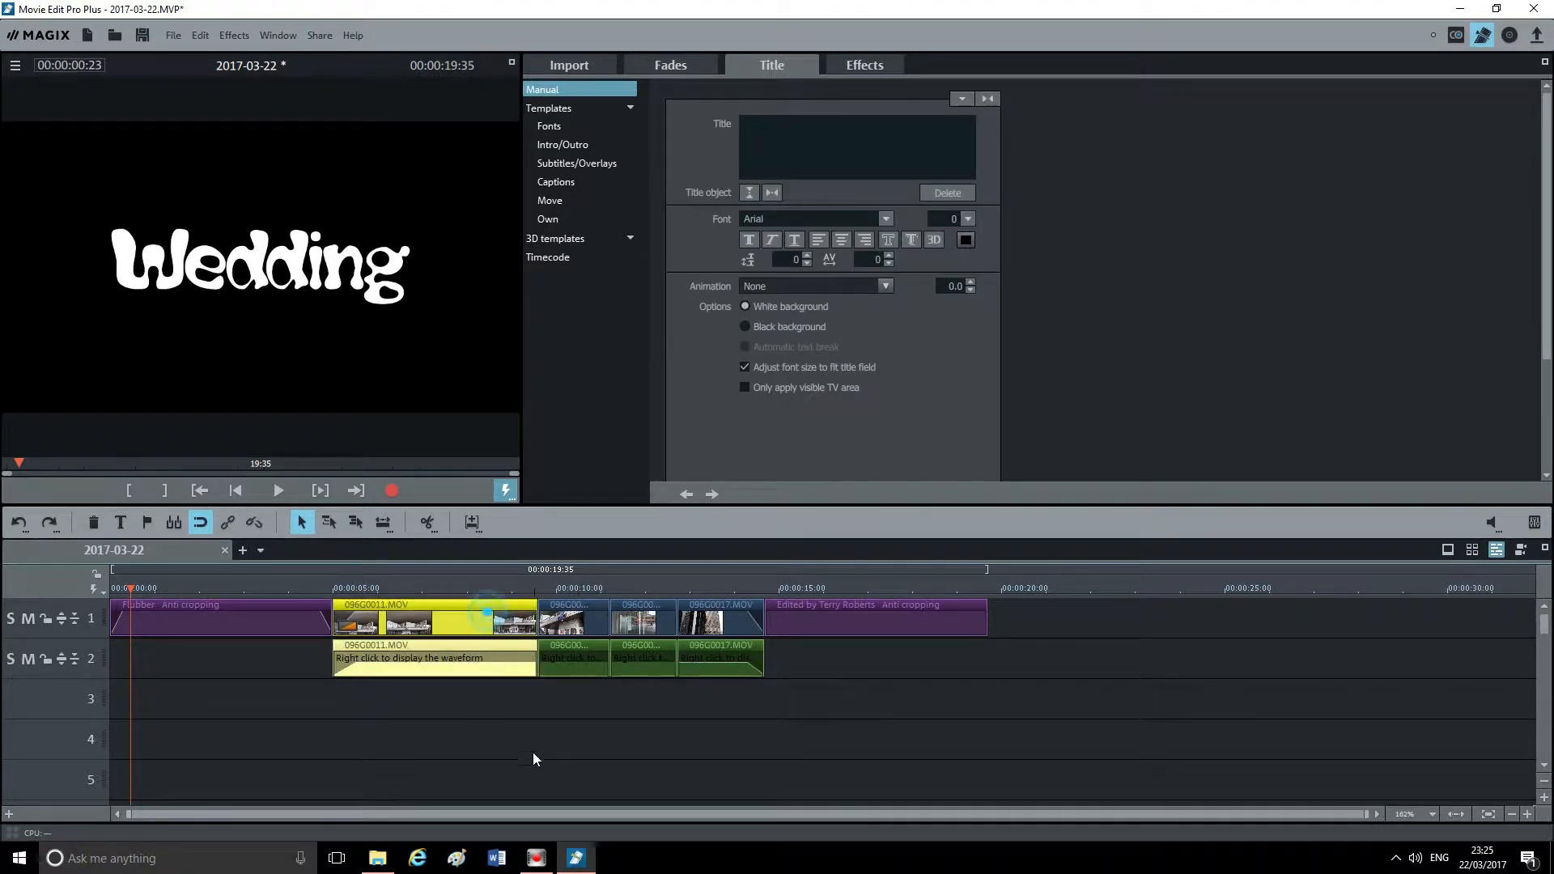
left_click(551, 727)
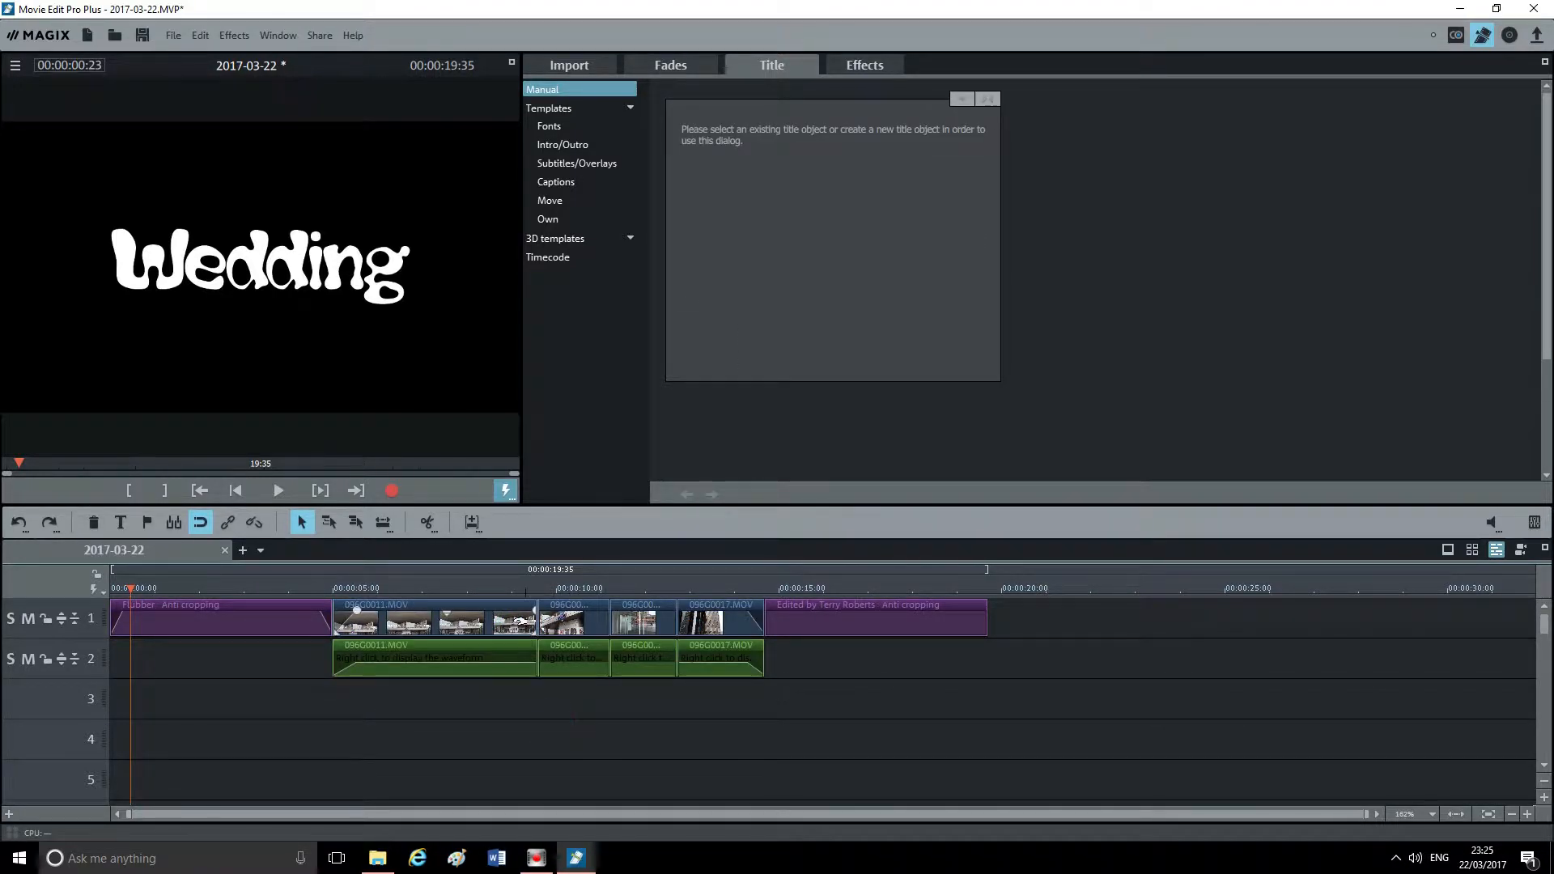
left_click(508, 618)
left_click(569, 603)
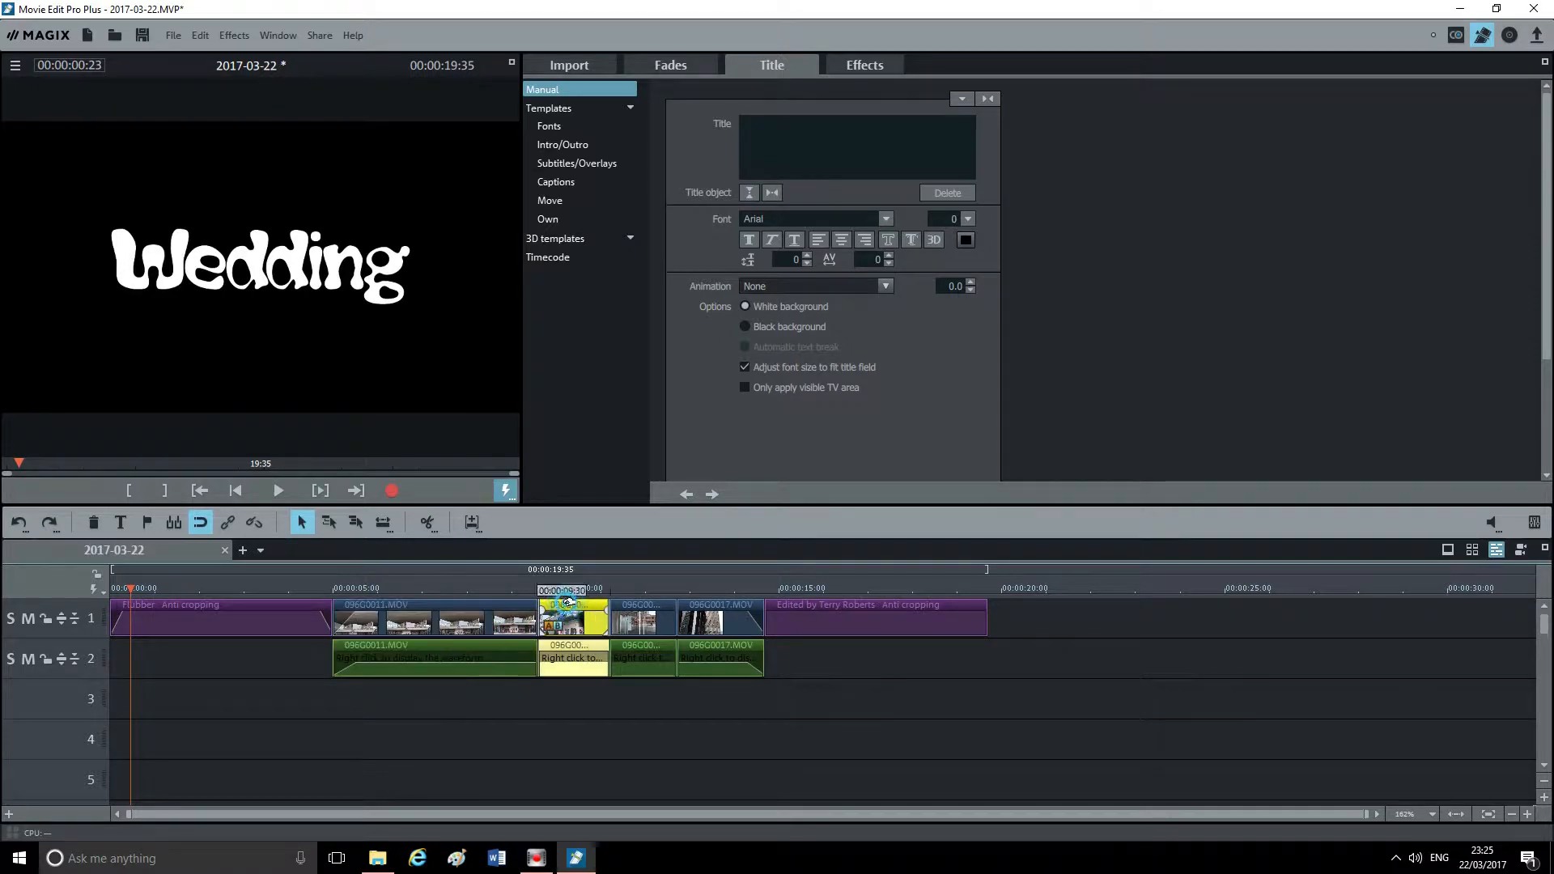
left_click(642, 603)
left_click(723, 606)
left_click(475, 603)
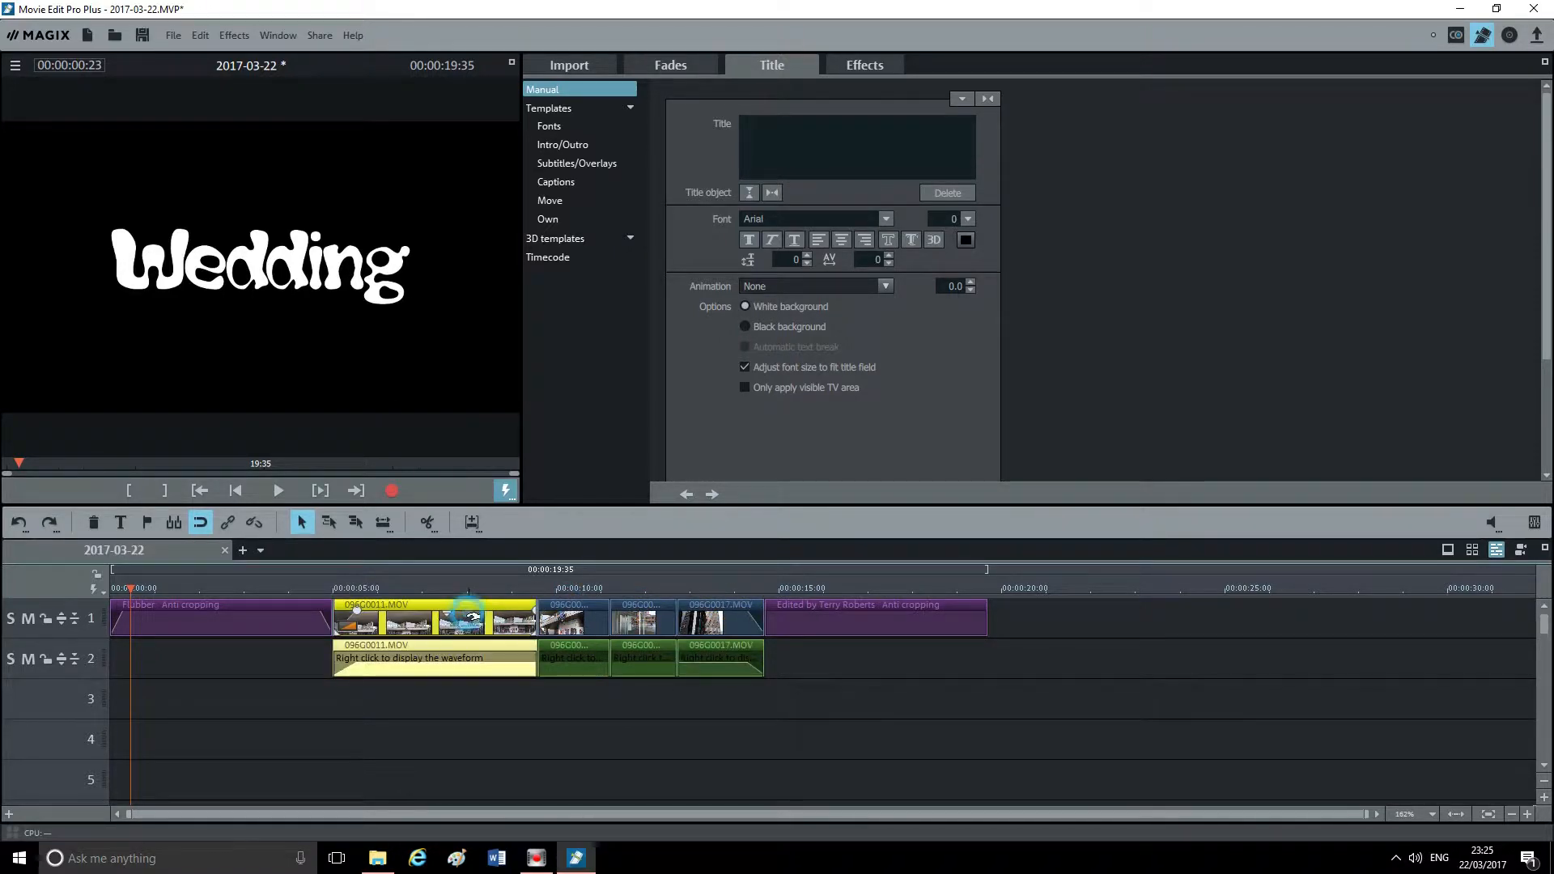
left_click(570, 609)
left_click(644, 613)
left_click(704, 609)
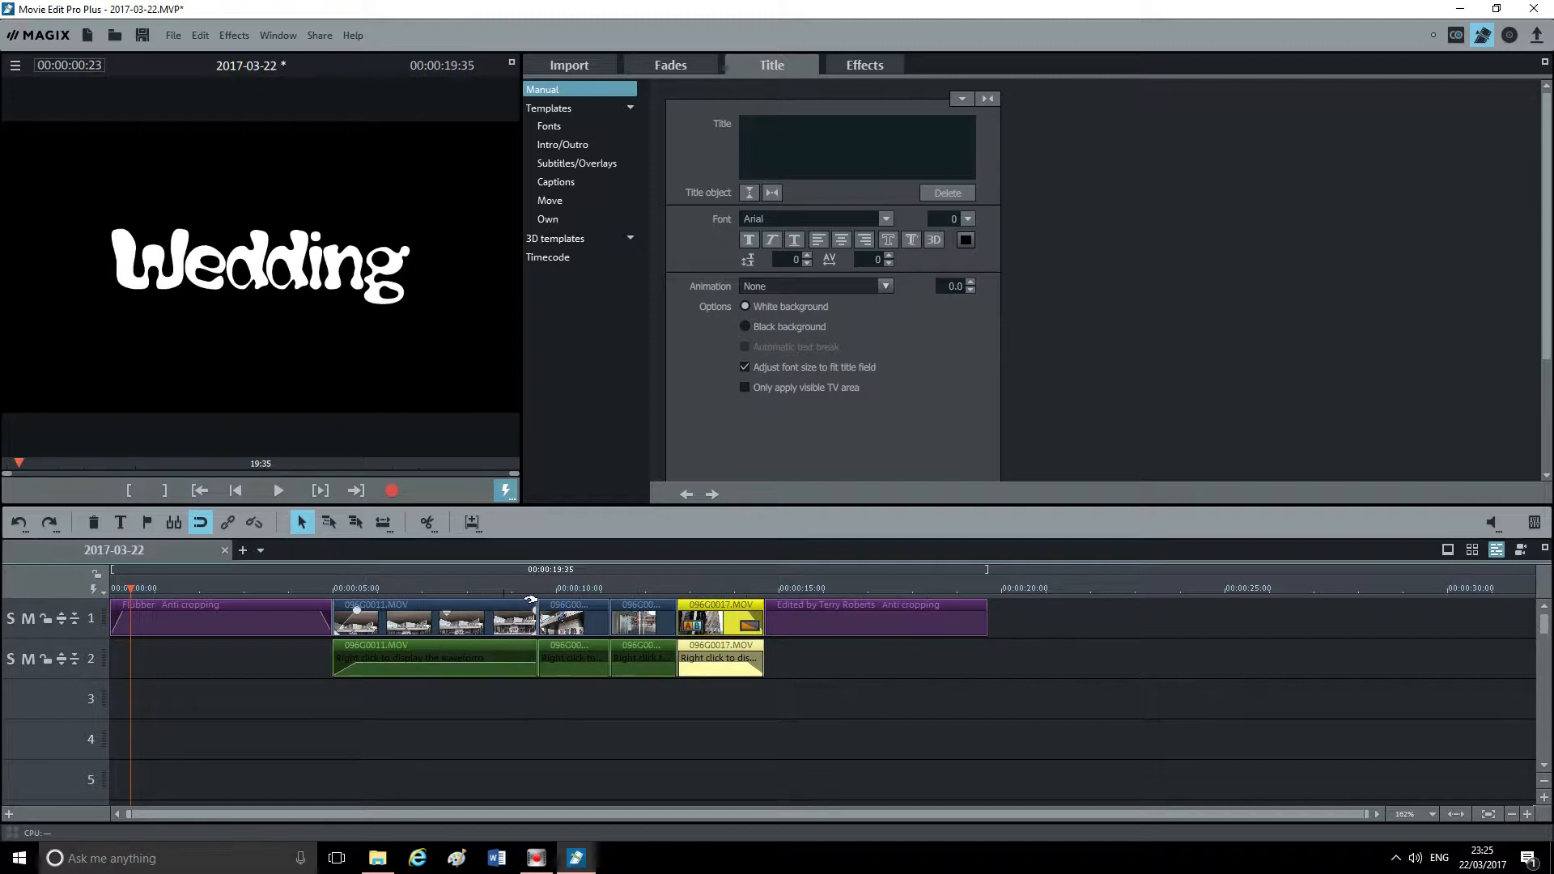
Step: Ungroup the four video clips from their audio objects and select the first clip's video on its own
left_click_drag(725, 712, 435, 583)
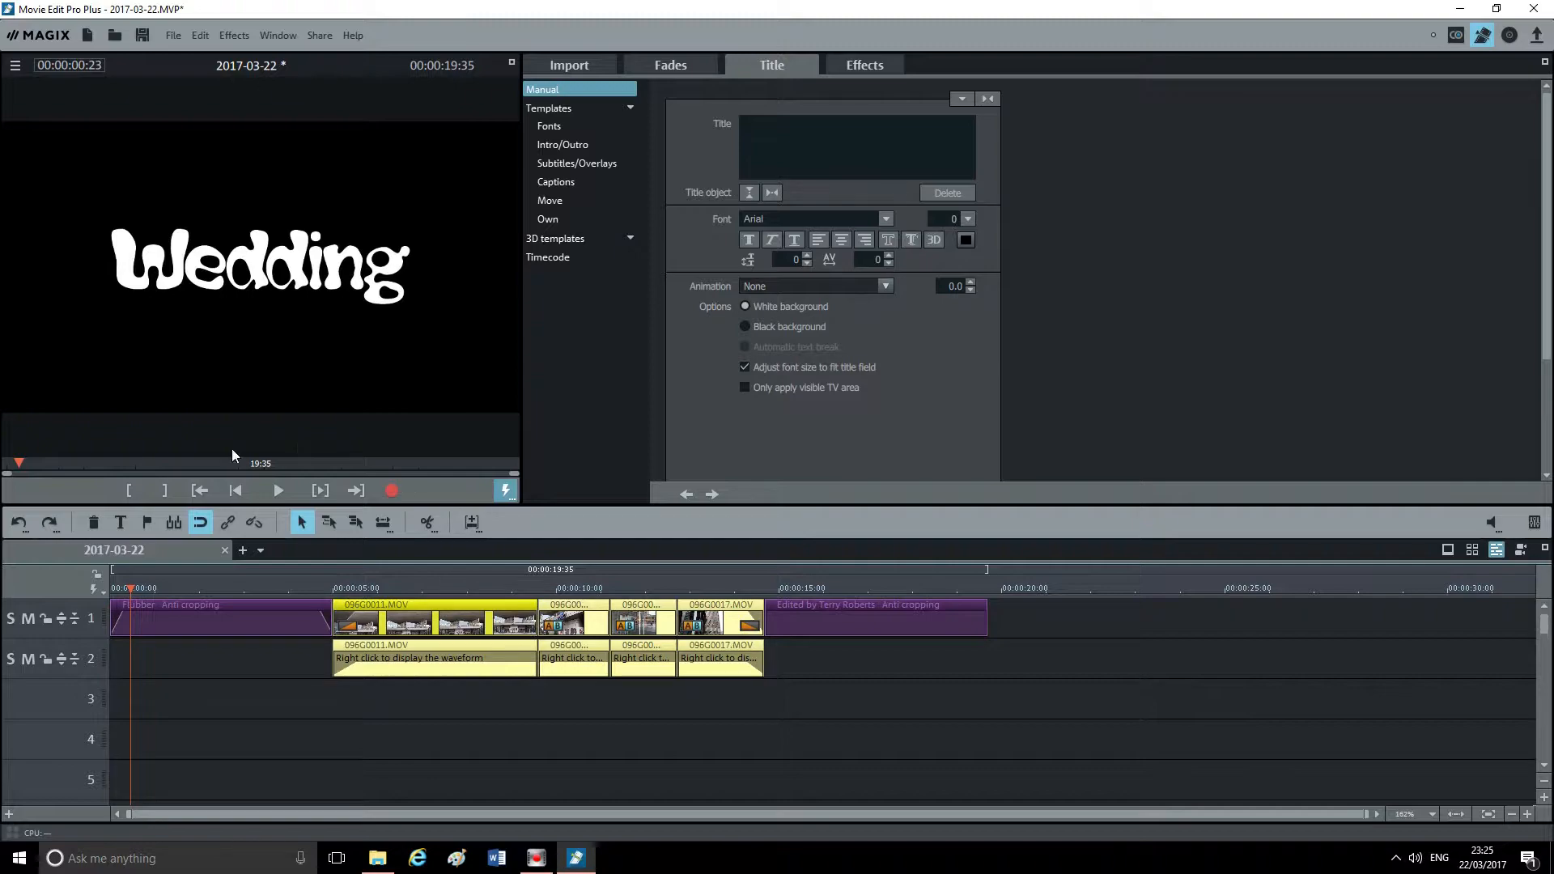
left_click(255, 524)
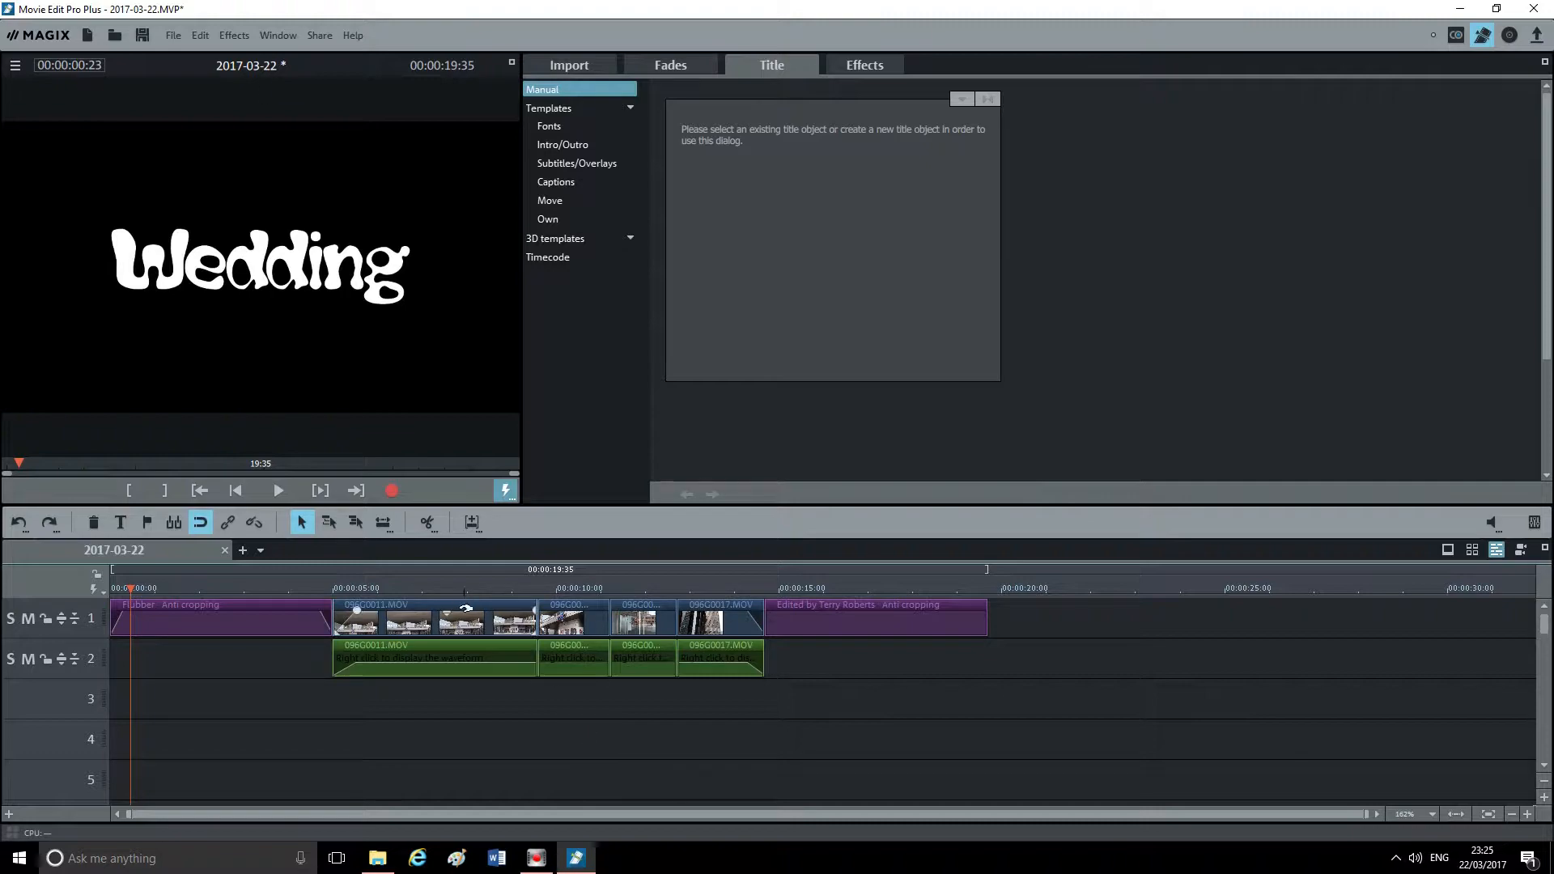
left_click(468, 609)
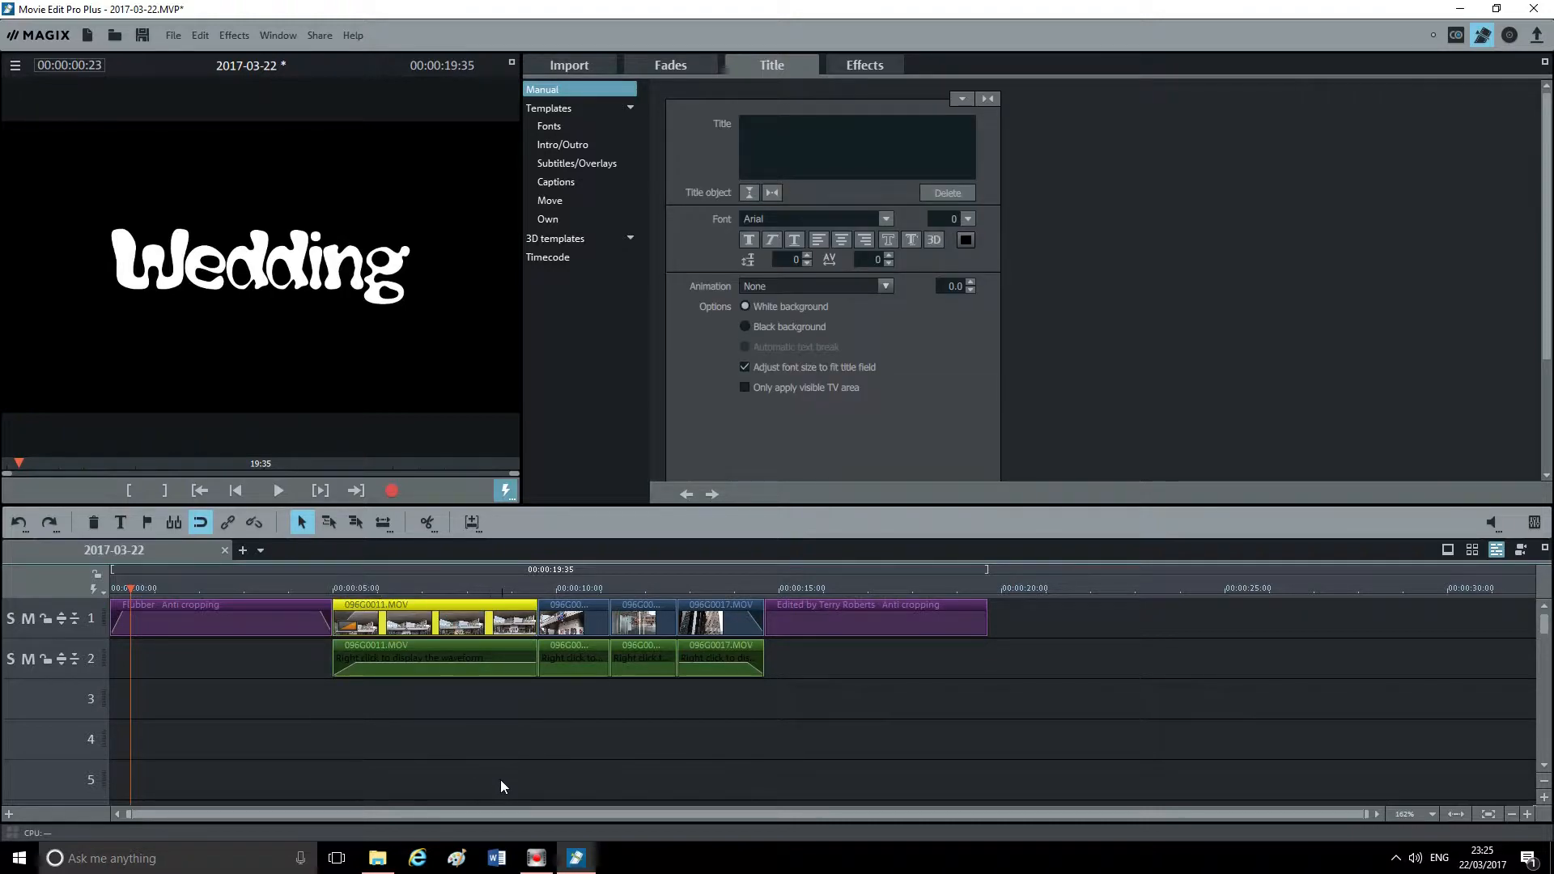
Step: Delete the first clip's audio from track 2 and undo the deletion
left_click(492, 662)
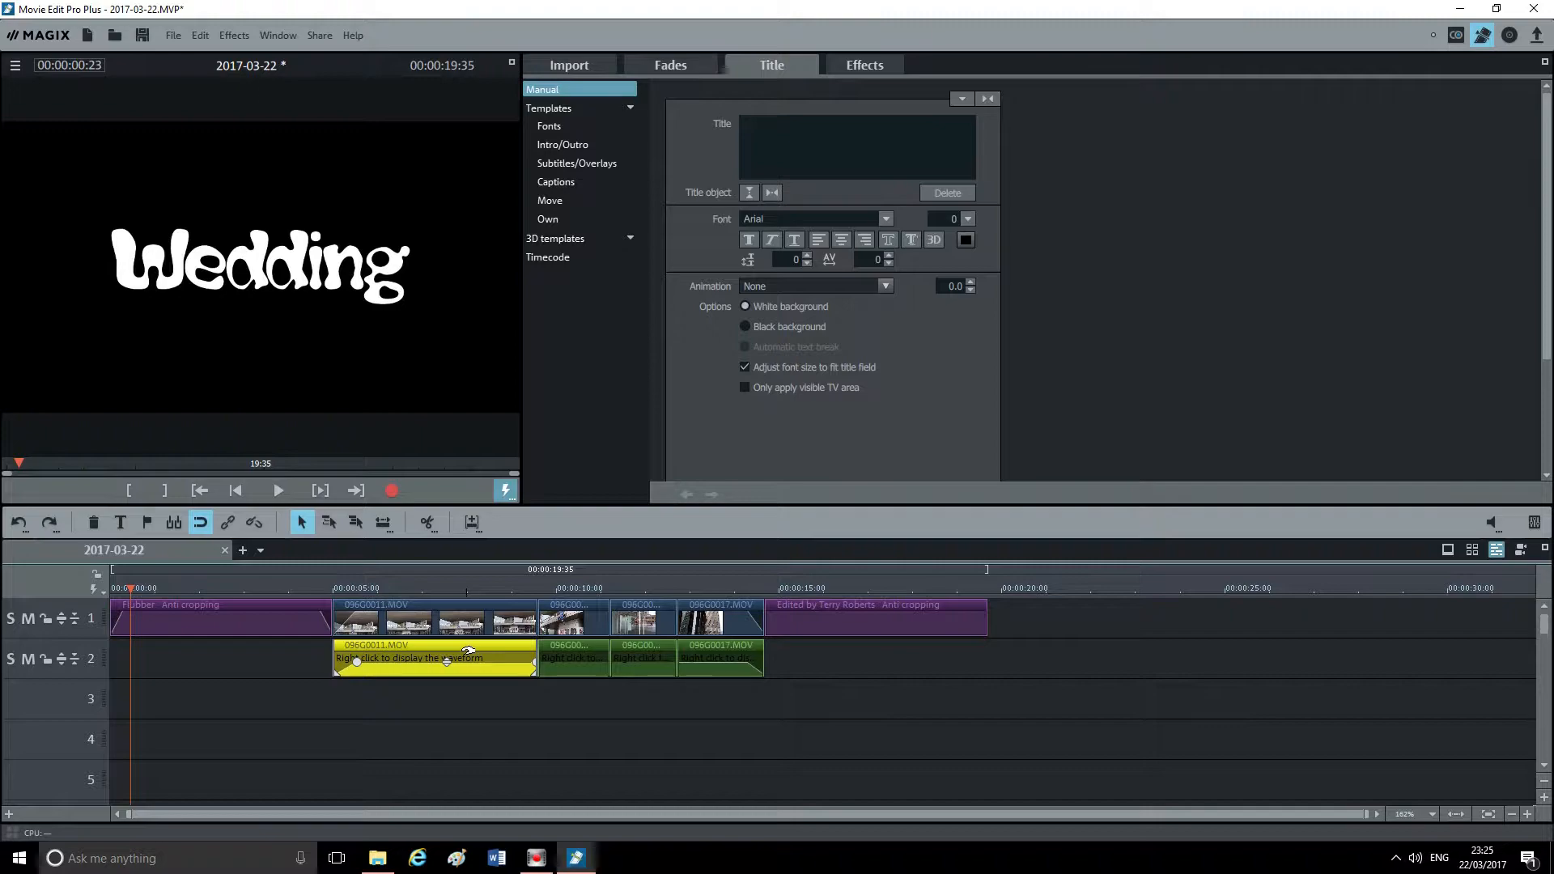
key("Delete")
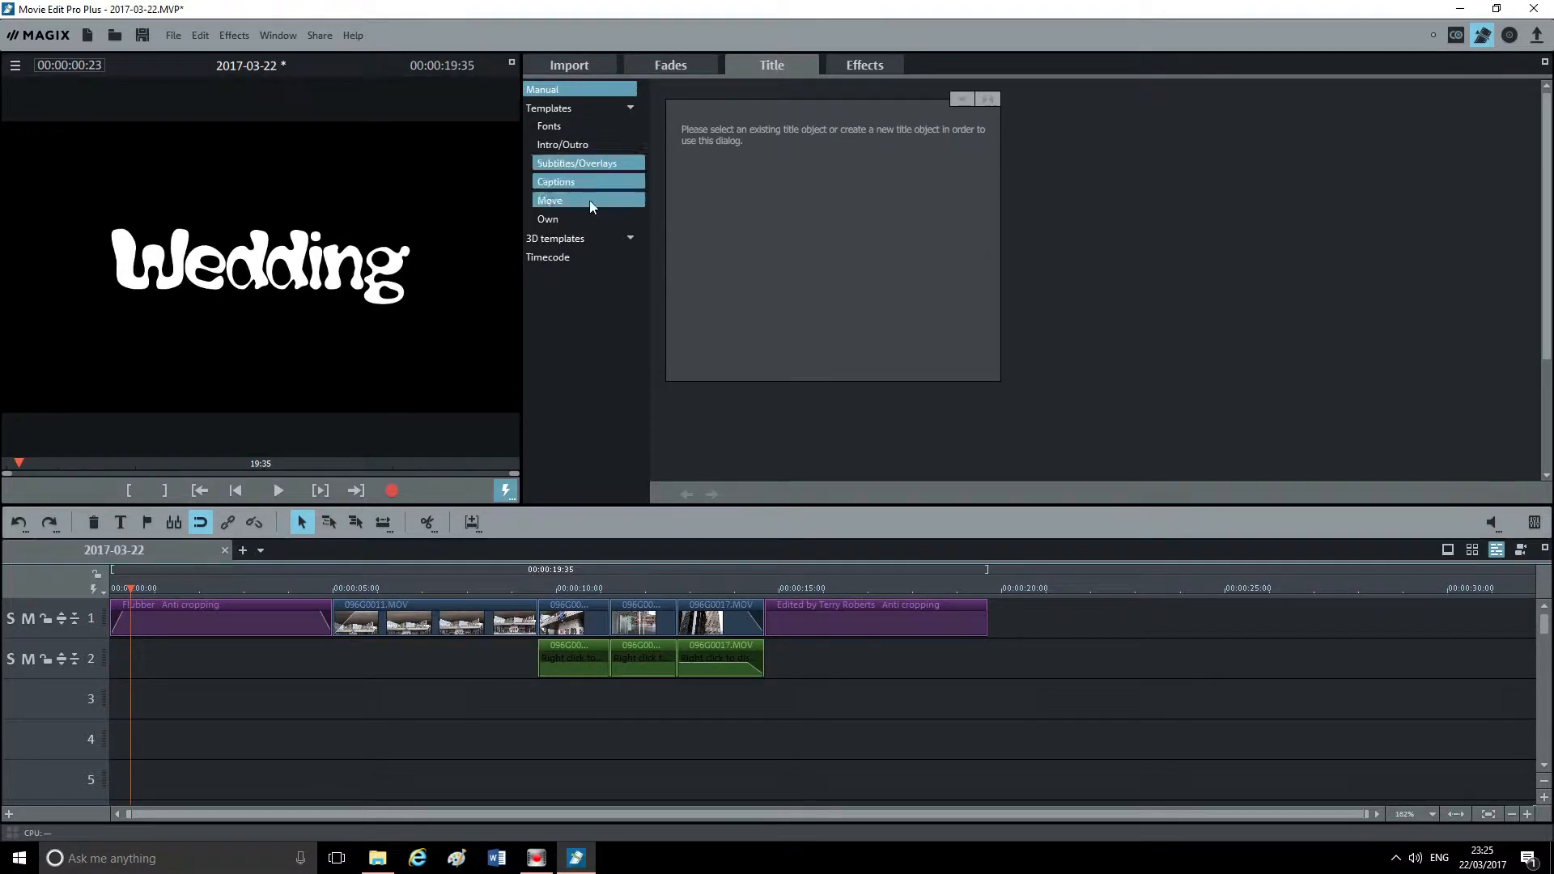
left_click(200, 35)
left_click(226, 62)
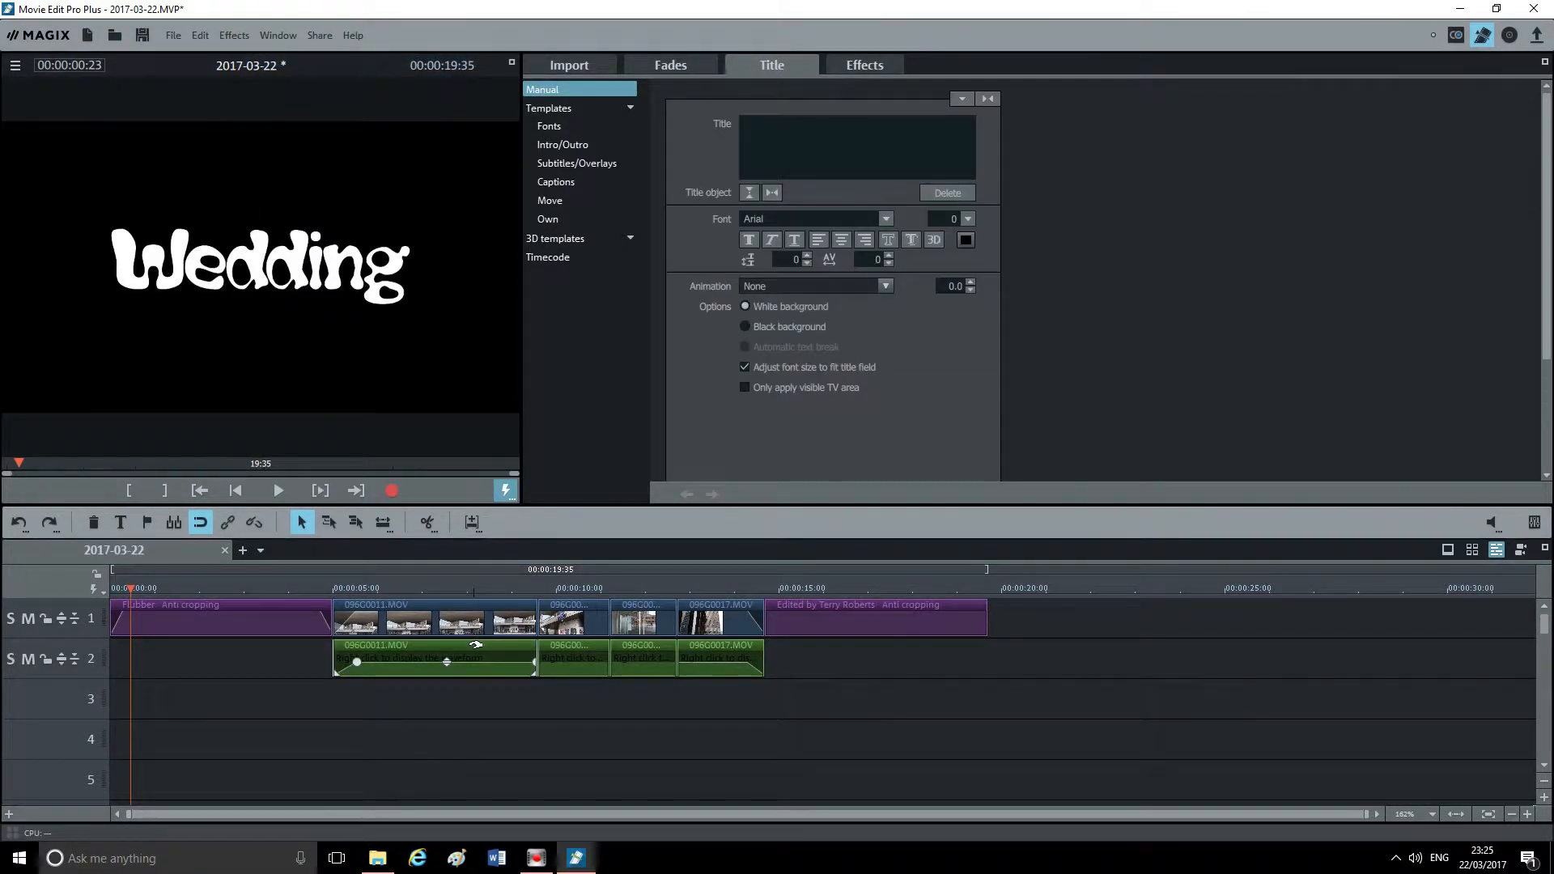
Step: Split the first clip's audio at 00:00:05:49 and 00:00:08:41 and delete the middle section
left_click(476, 645)
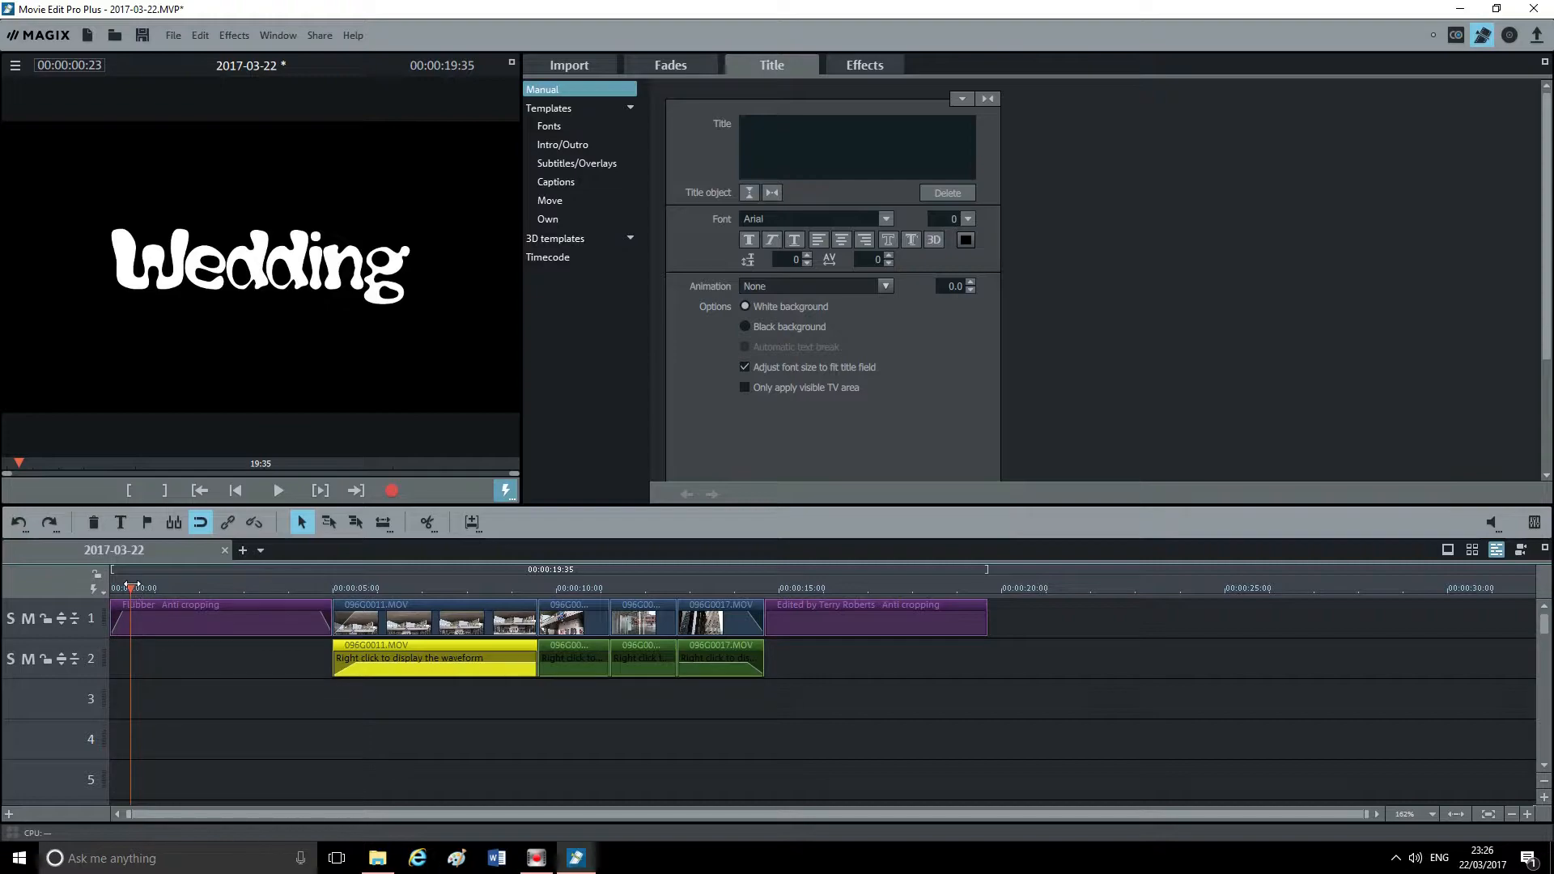
left_click_drag(132, 585, 378, 601)
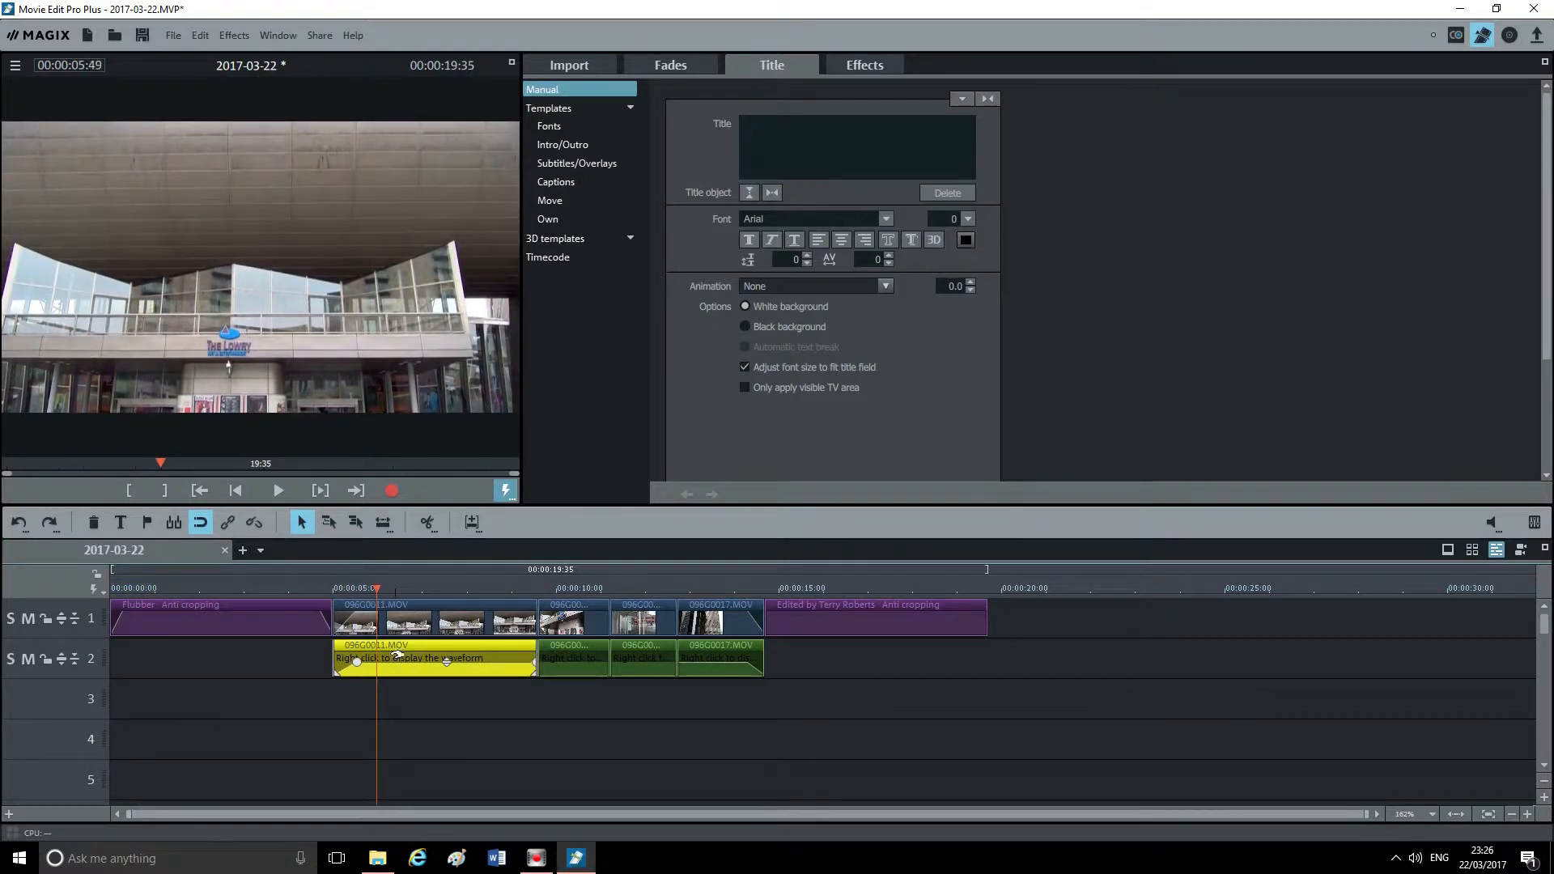
key("t")
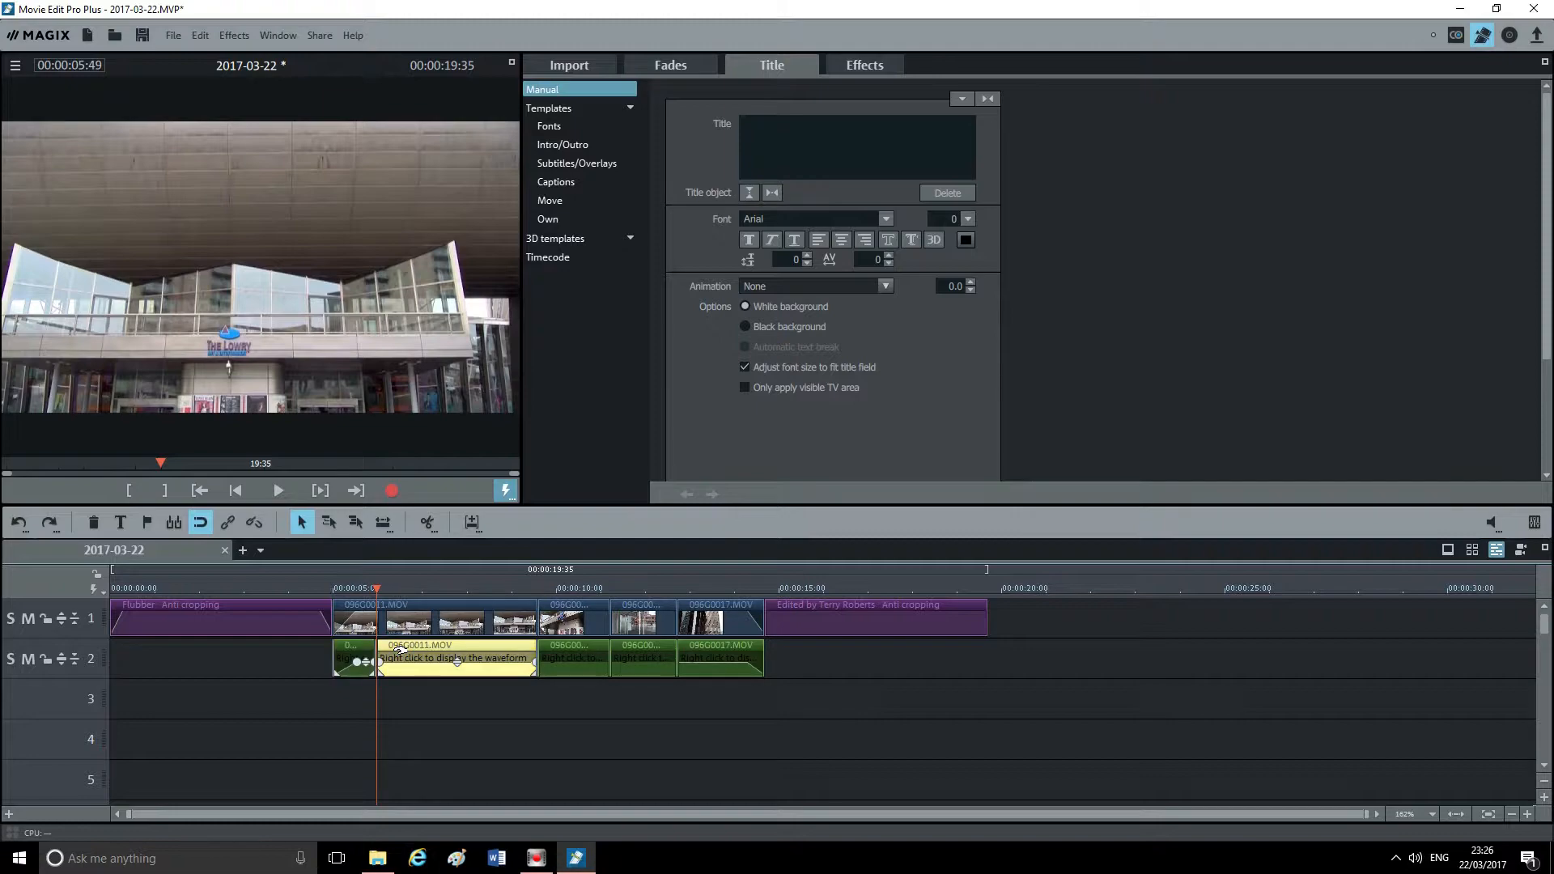
left_click(400, 651)
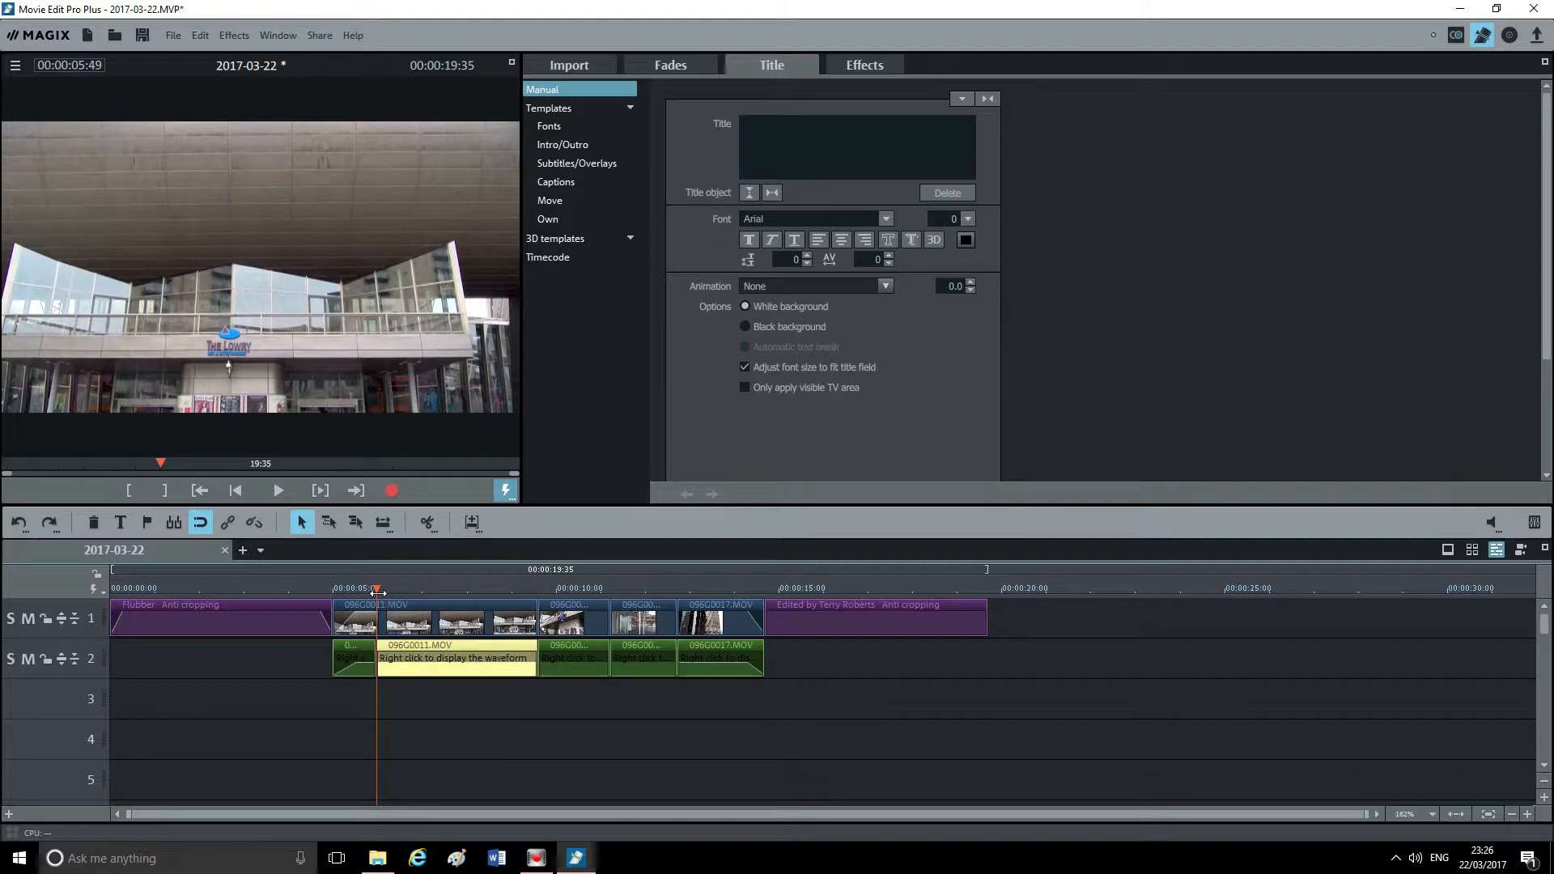
left_click_drag(375, 592, 503, 594)
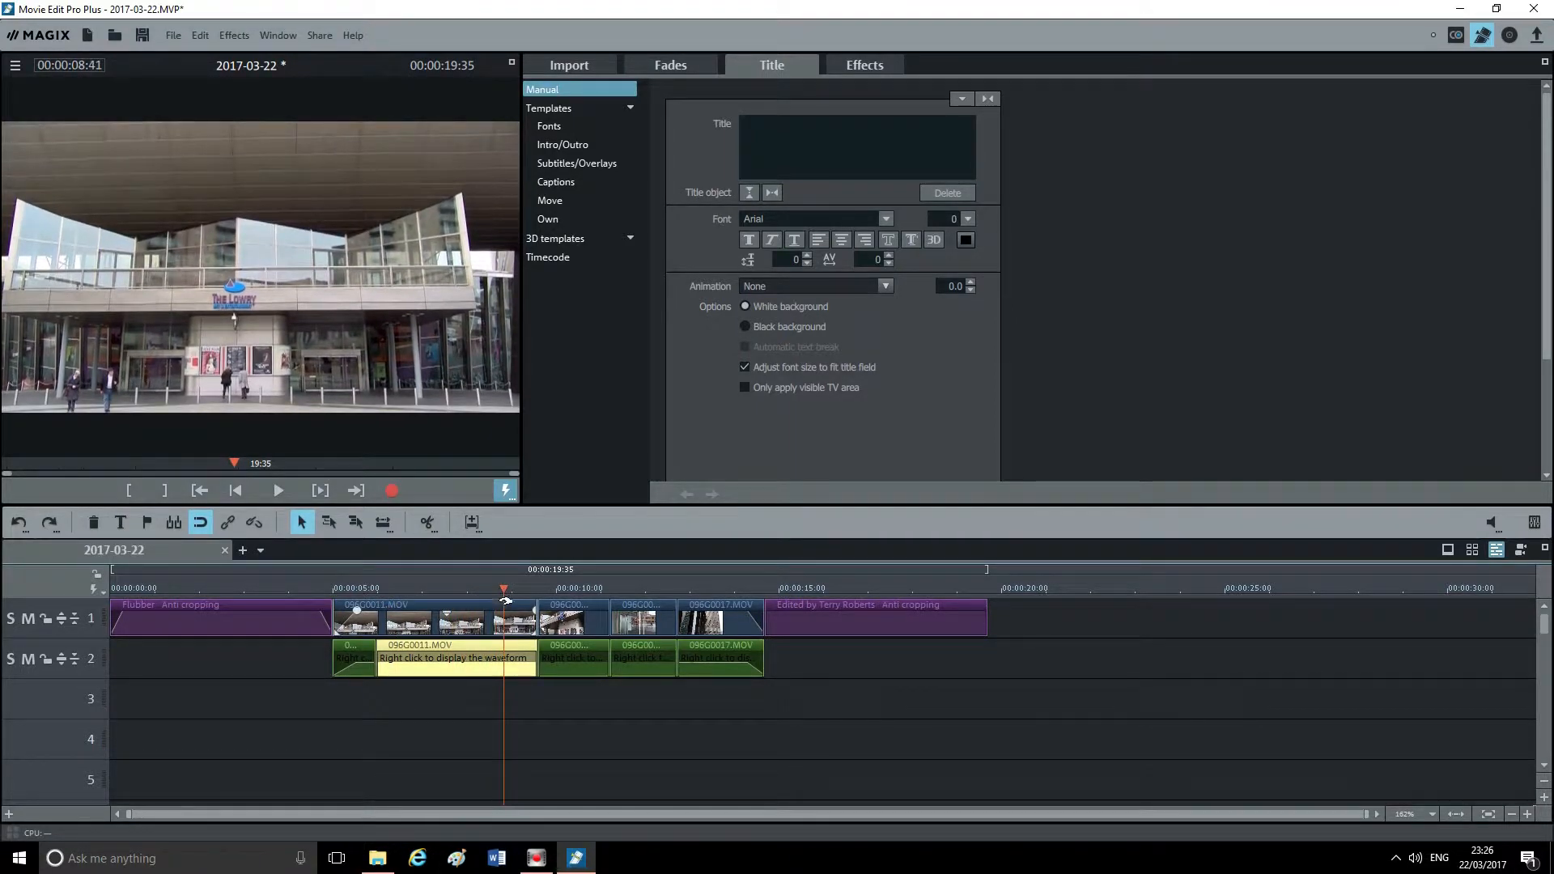
key("t")
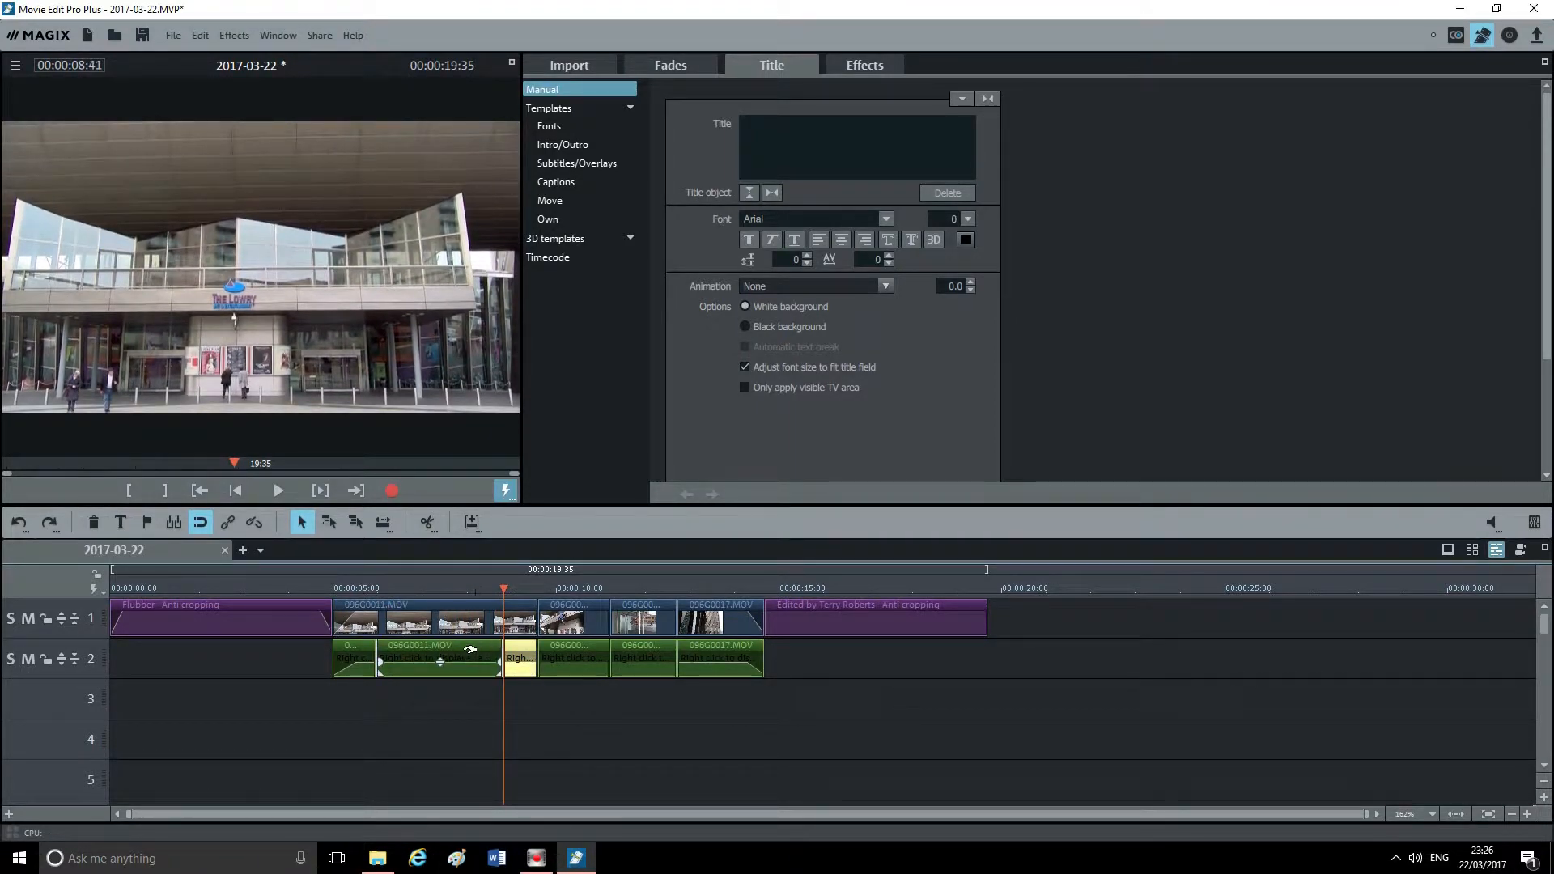
left_click(470, 650)
key("Delete")
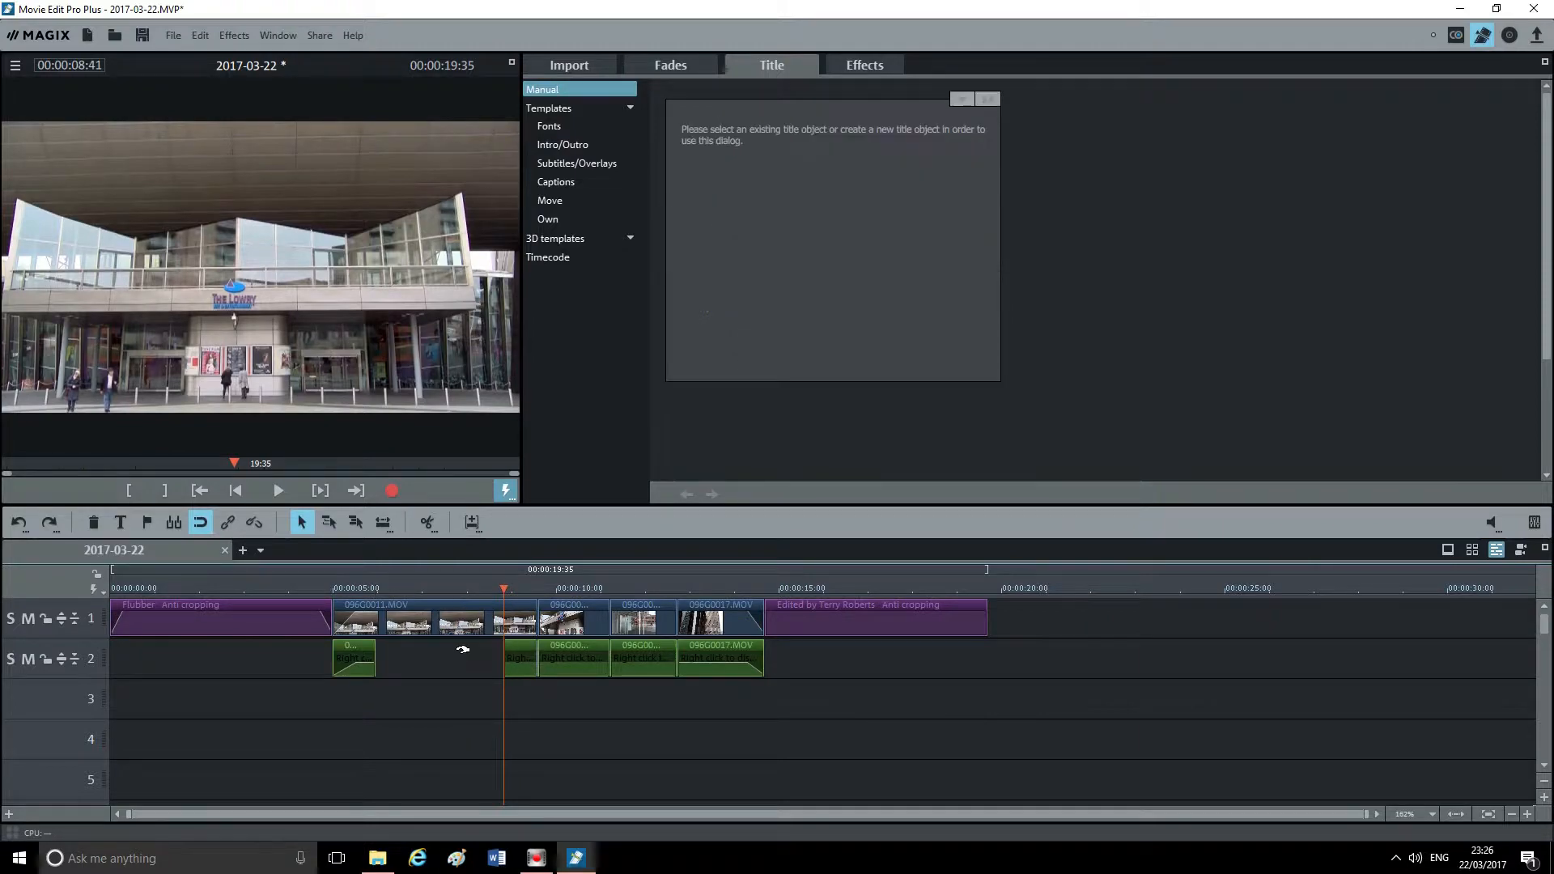
Step: Import Arcadia.mp3 from D:\My videos\Soundtracks onto track 3, starting where the gap in the audio begins
left_click(569, 65)
left_click(560, 119)
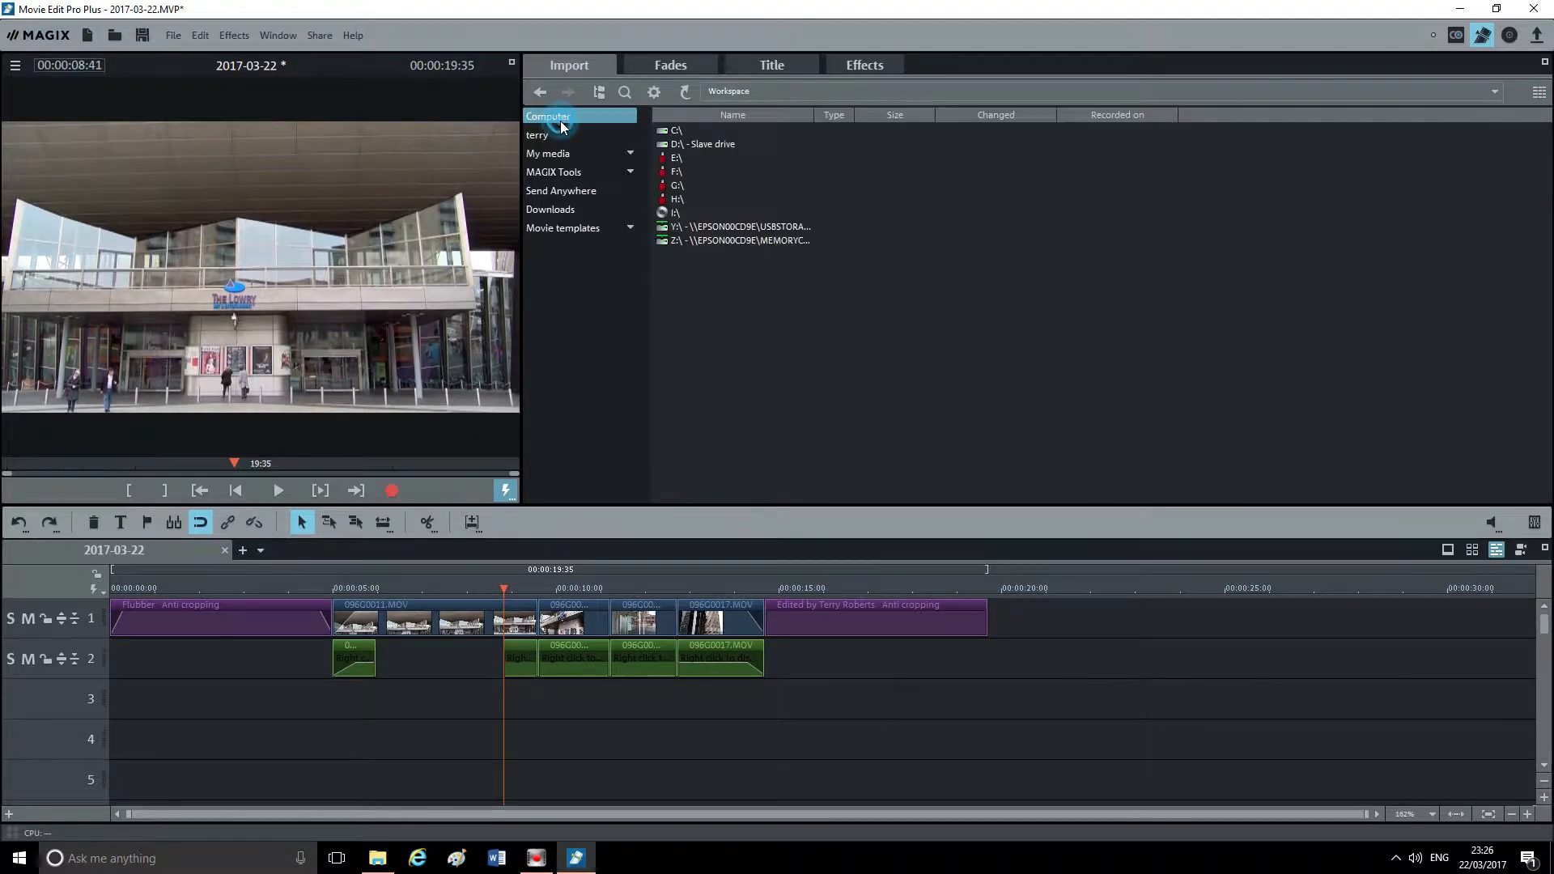
double_click(701, 146)
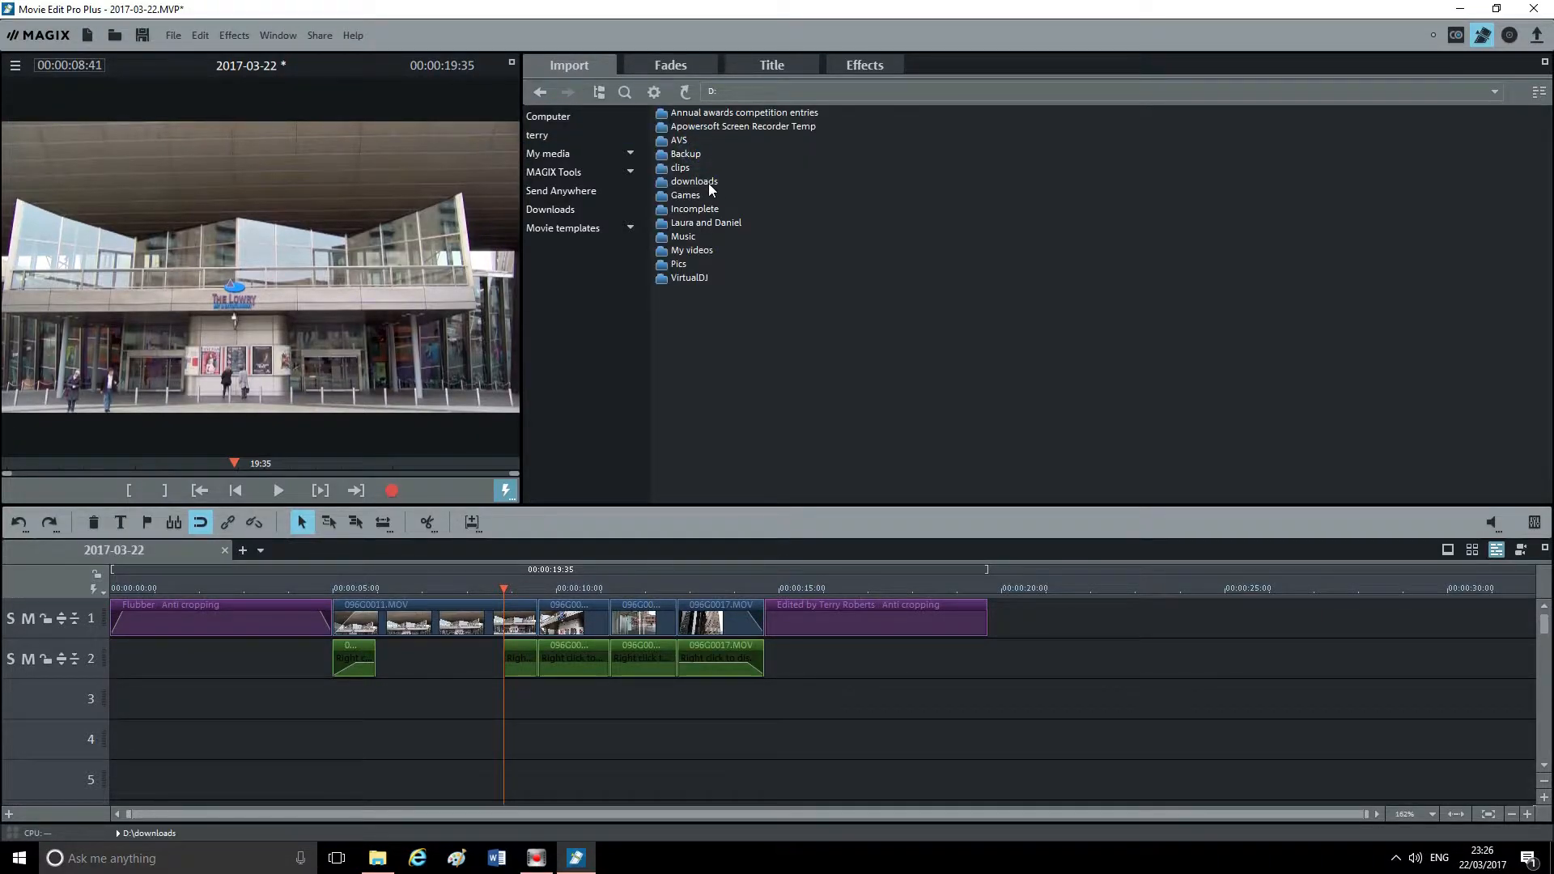
double_click(692, 250)
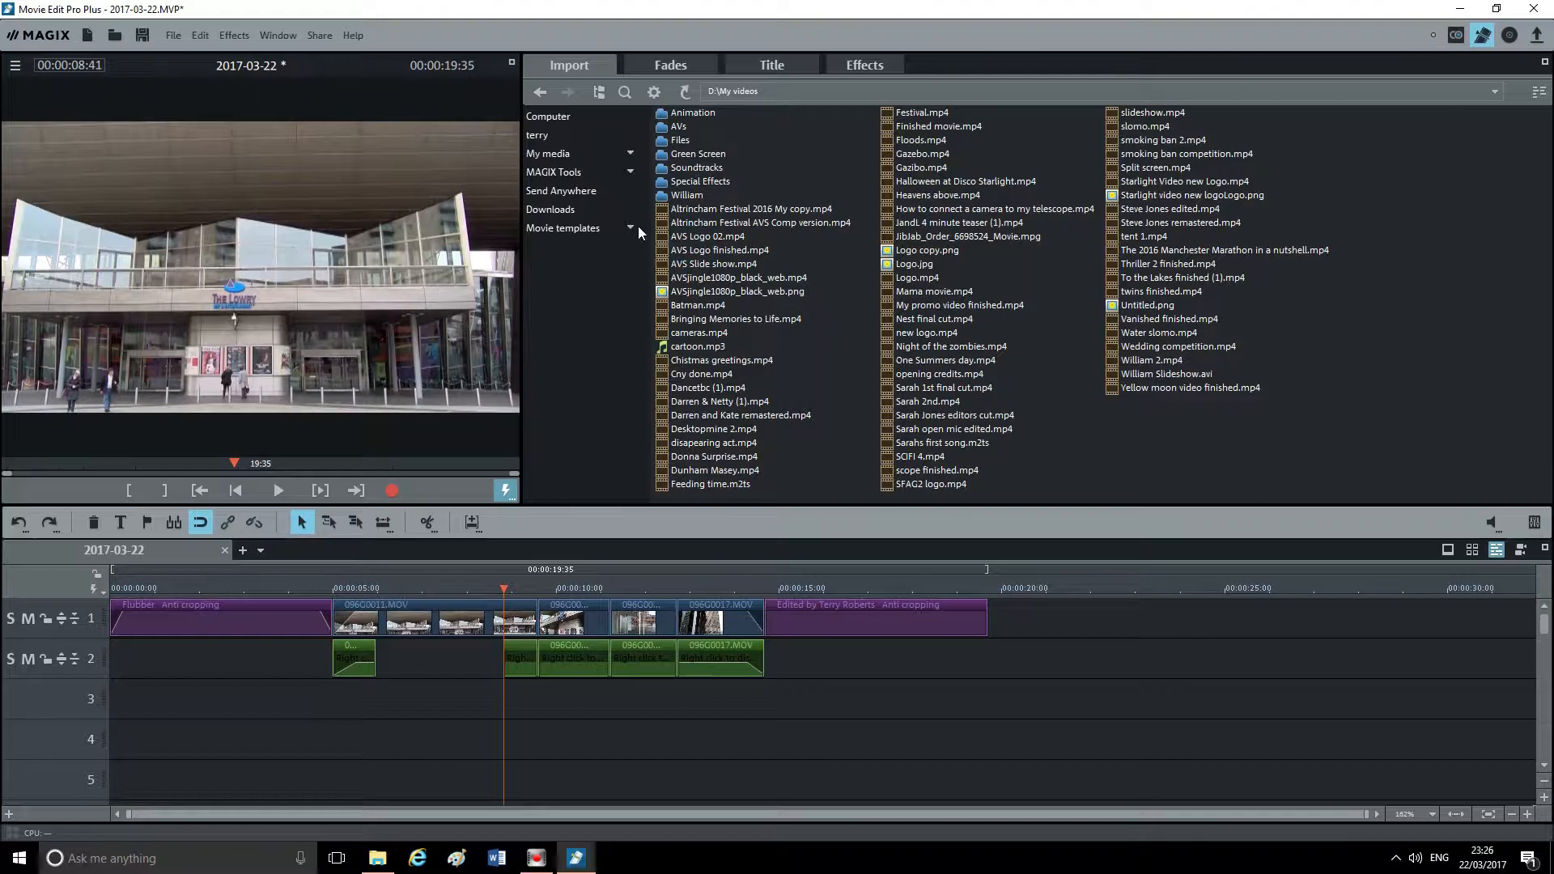
double_click(697, 168)
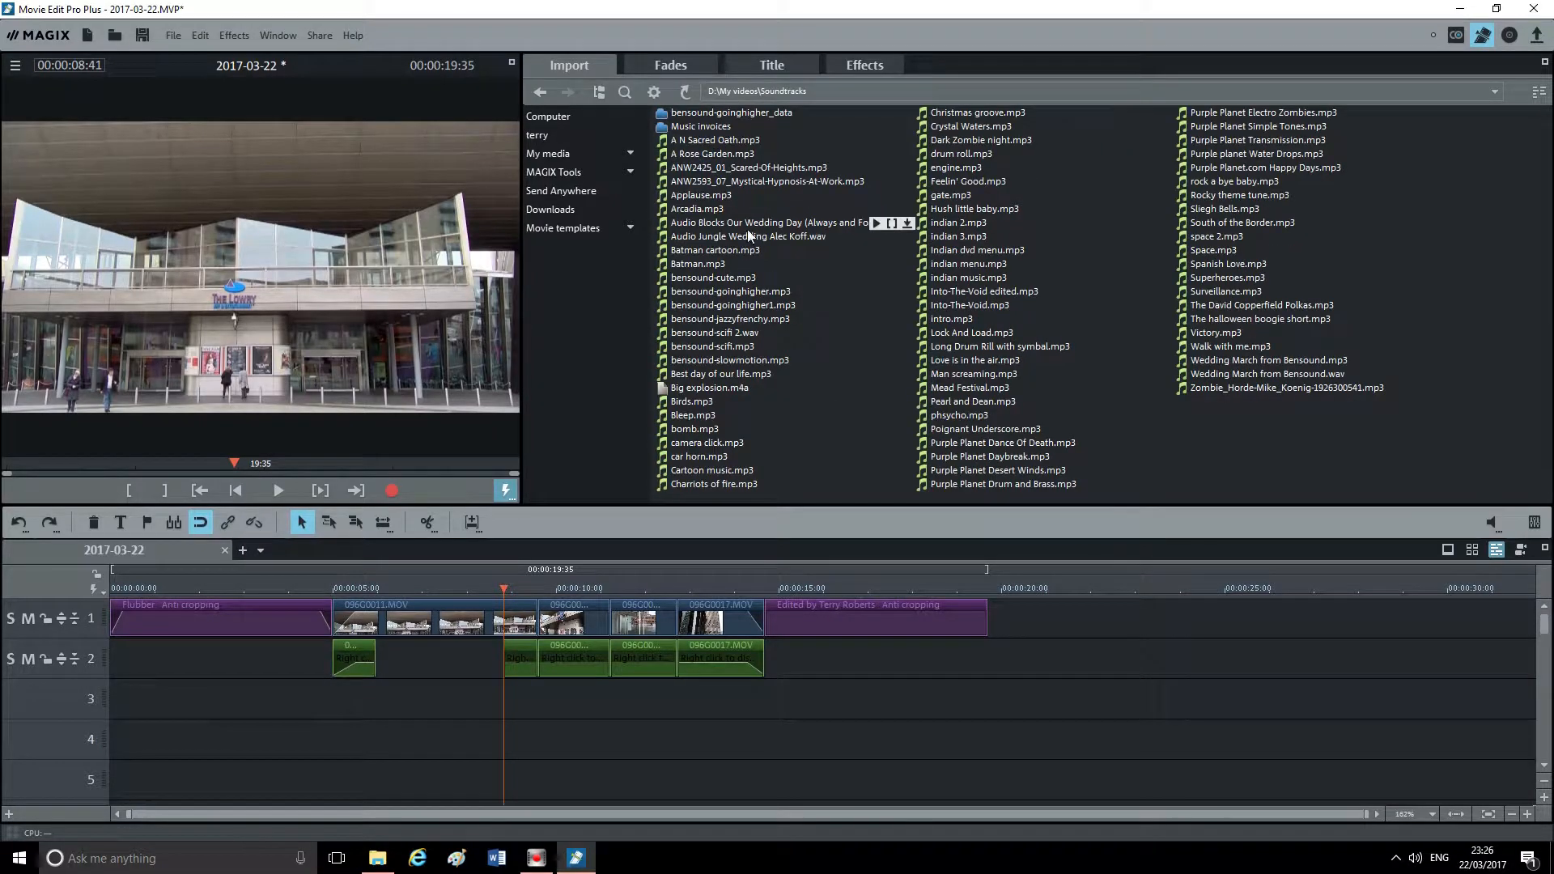
left_click(695, 209)
left_click_drag(695, 211, 452, 716)
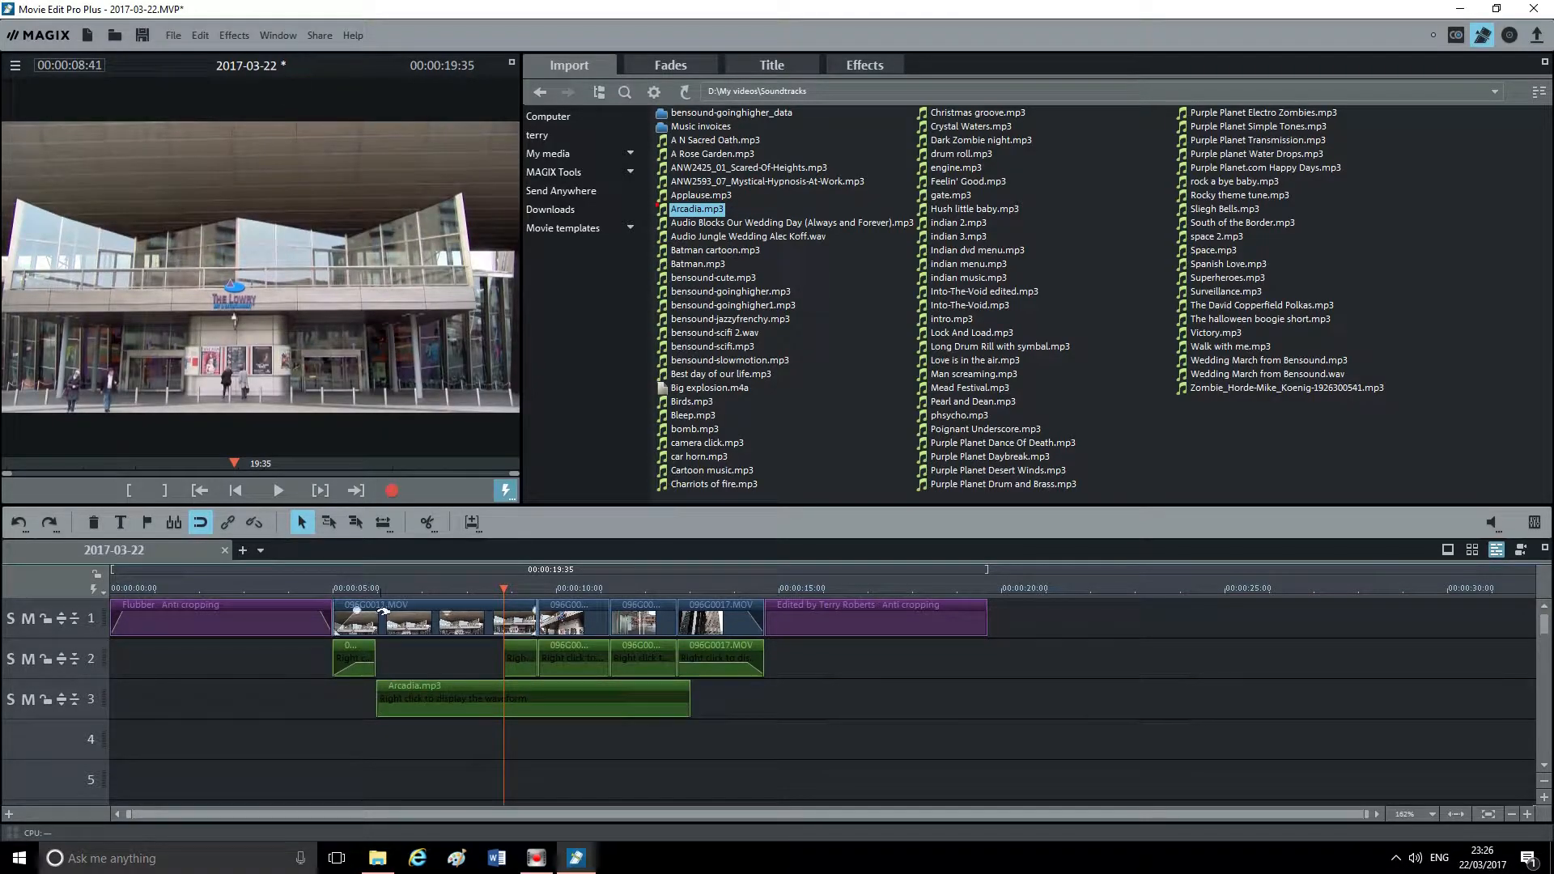
Step: Split Arcadia.mp3 at 00:00:08:41 and delete the part after the cut
left_click_drag(502, 584, 502, 628)
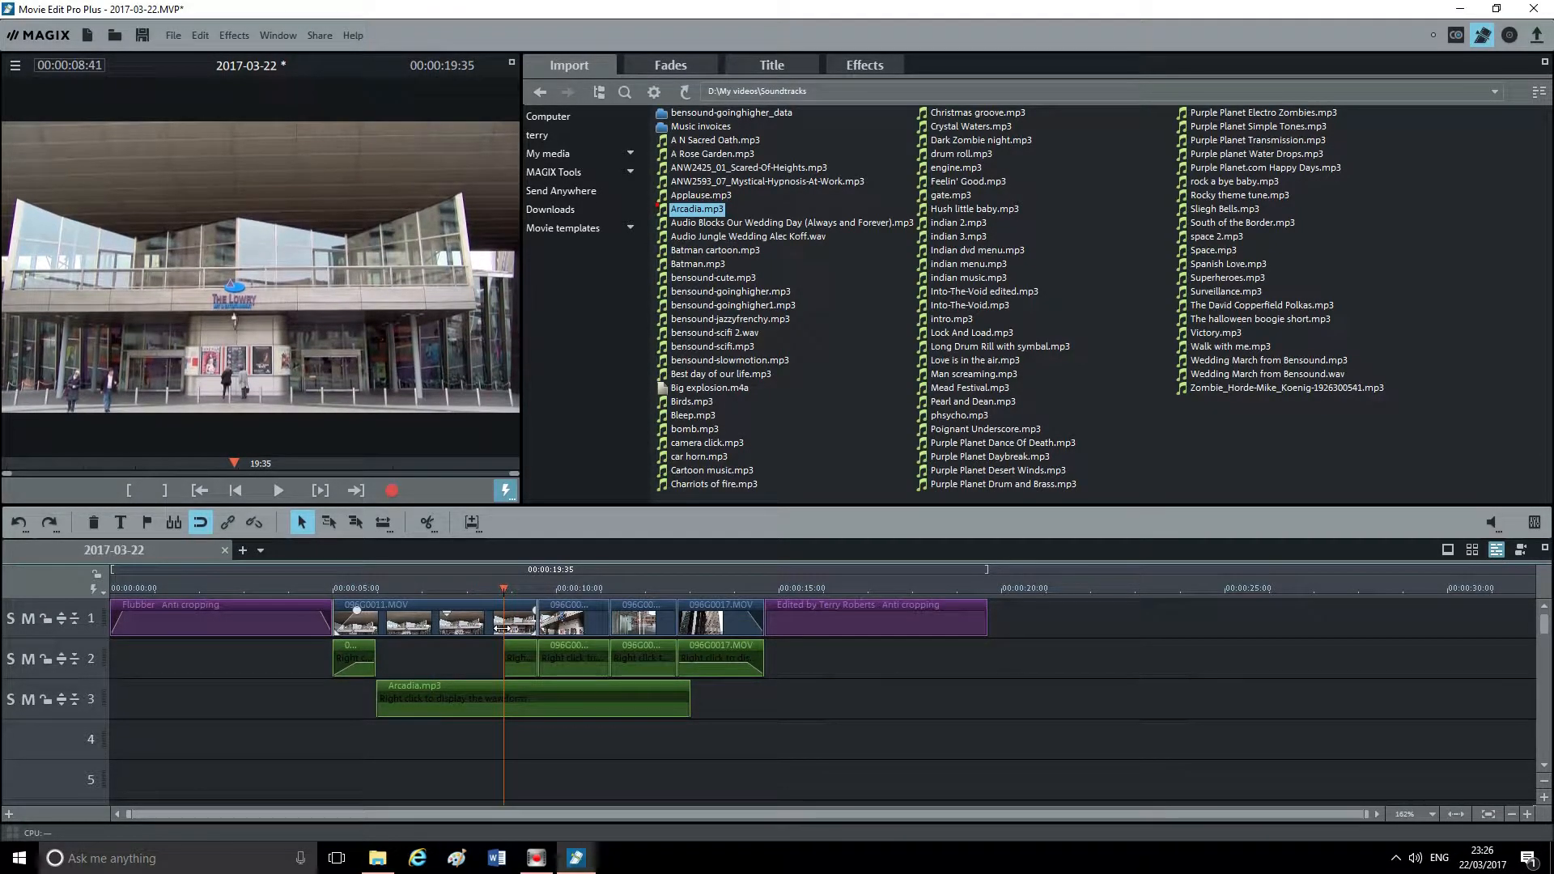
key("t")
left_click(615, 684)
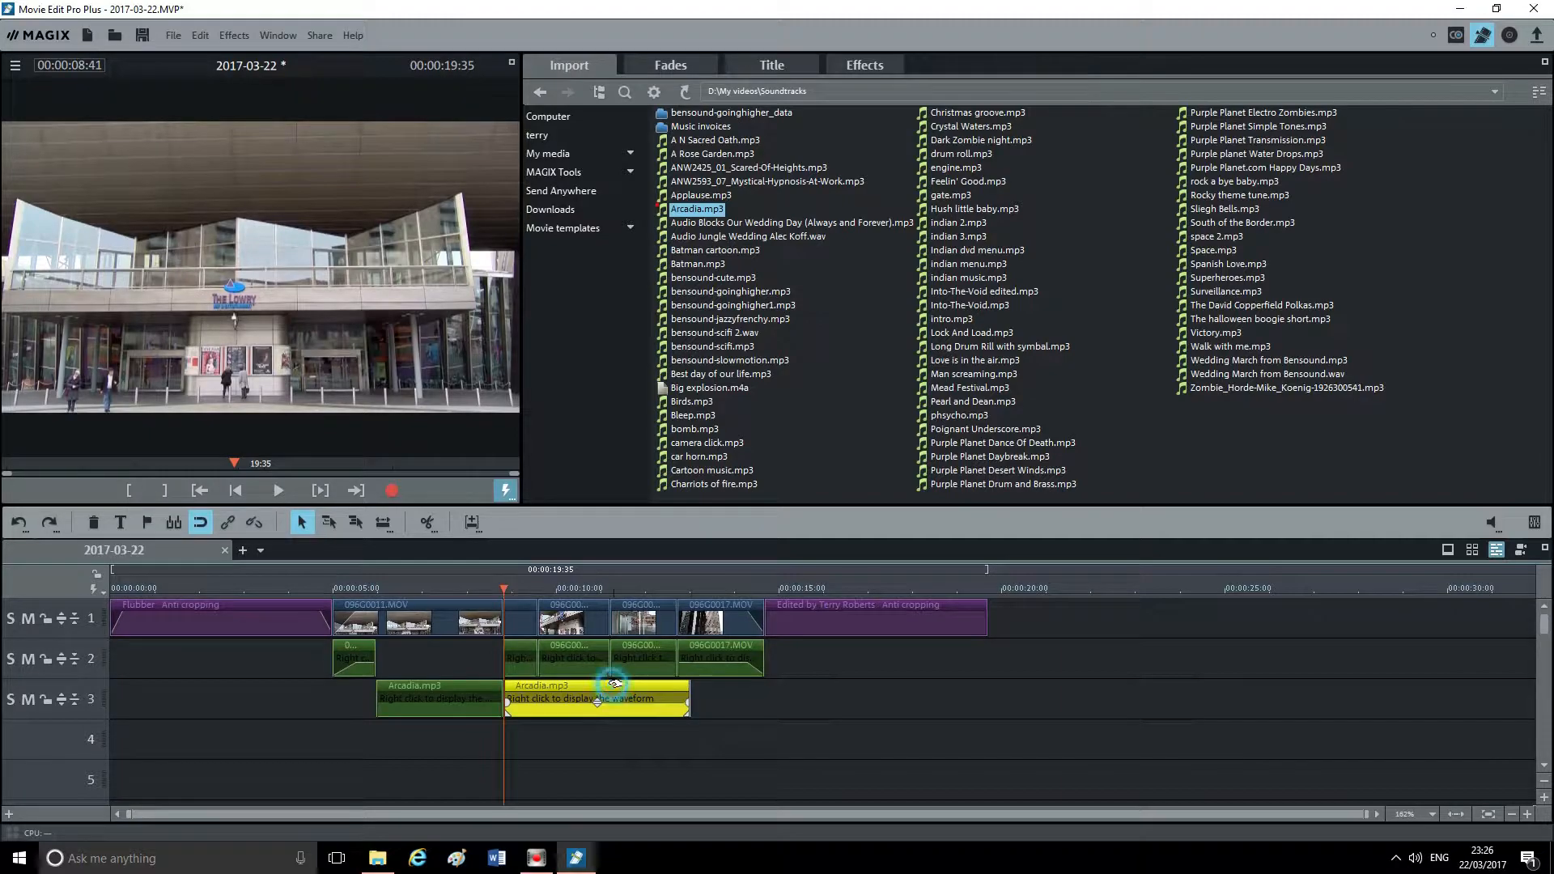
key("Delete")
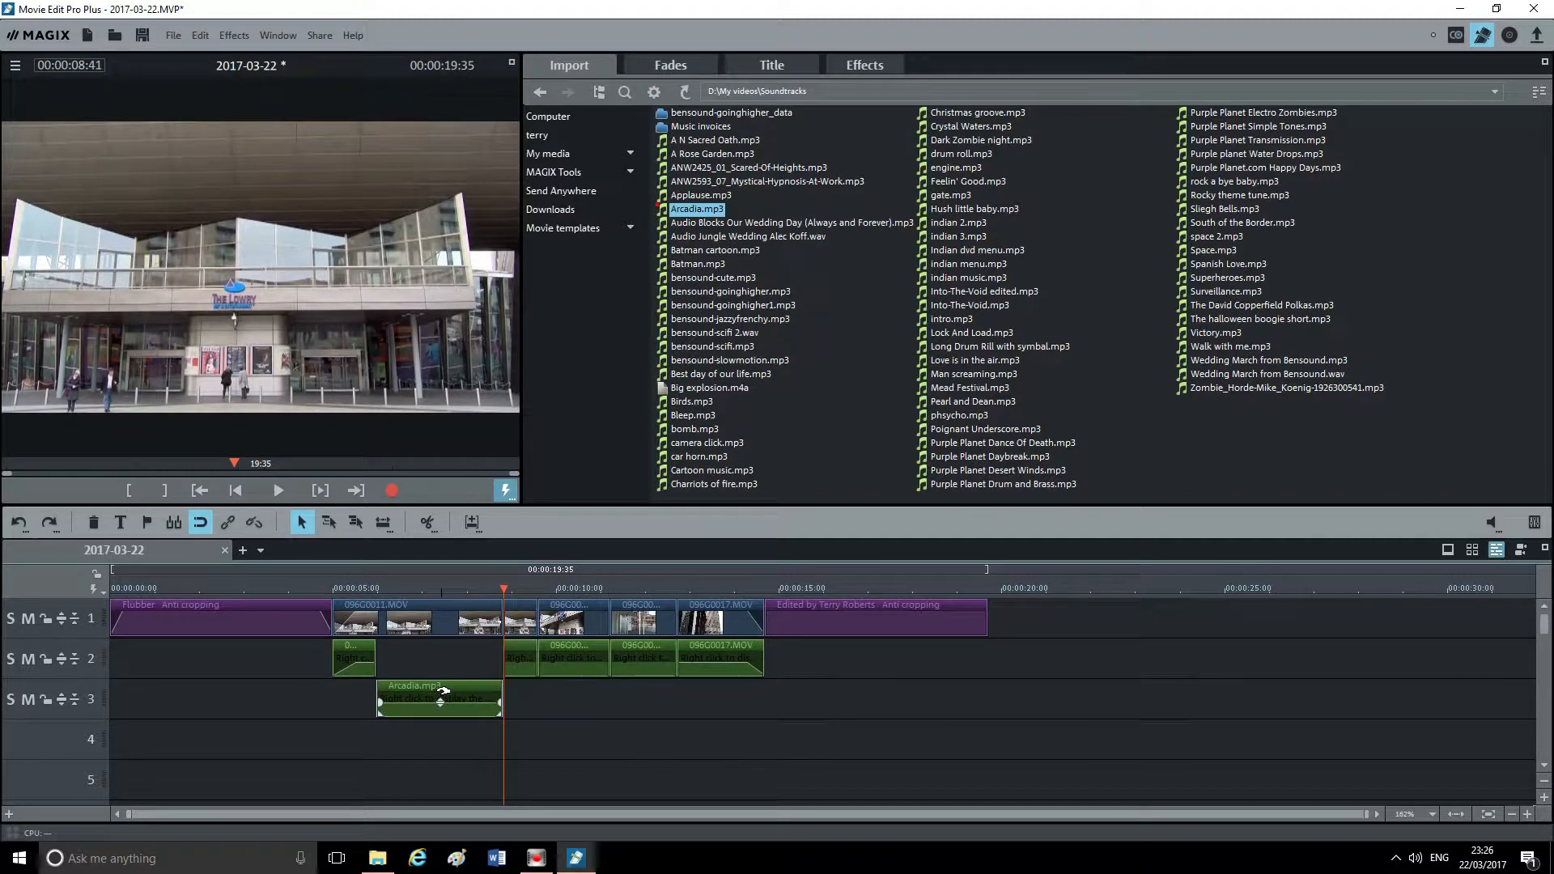
Step: Move the trimmed Arcadia.mp3 into the audio gap on track 2 and play the movie from 00:00:03:23 in the opening title
left_click_drag(442, 691, 443, 652)
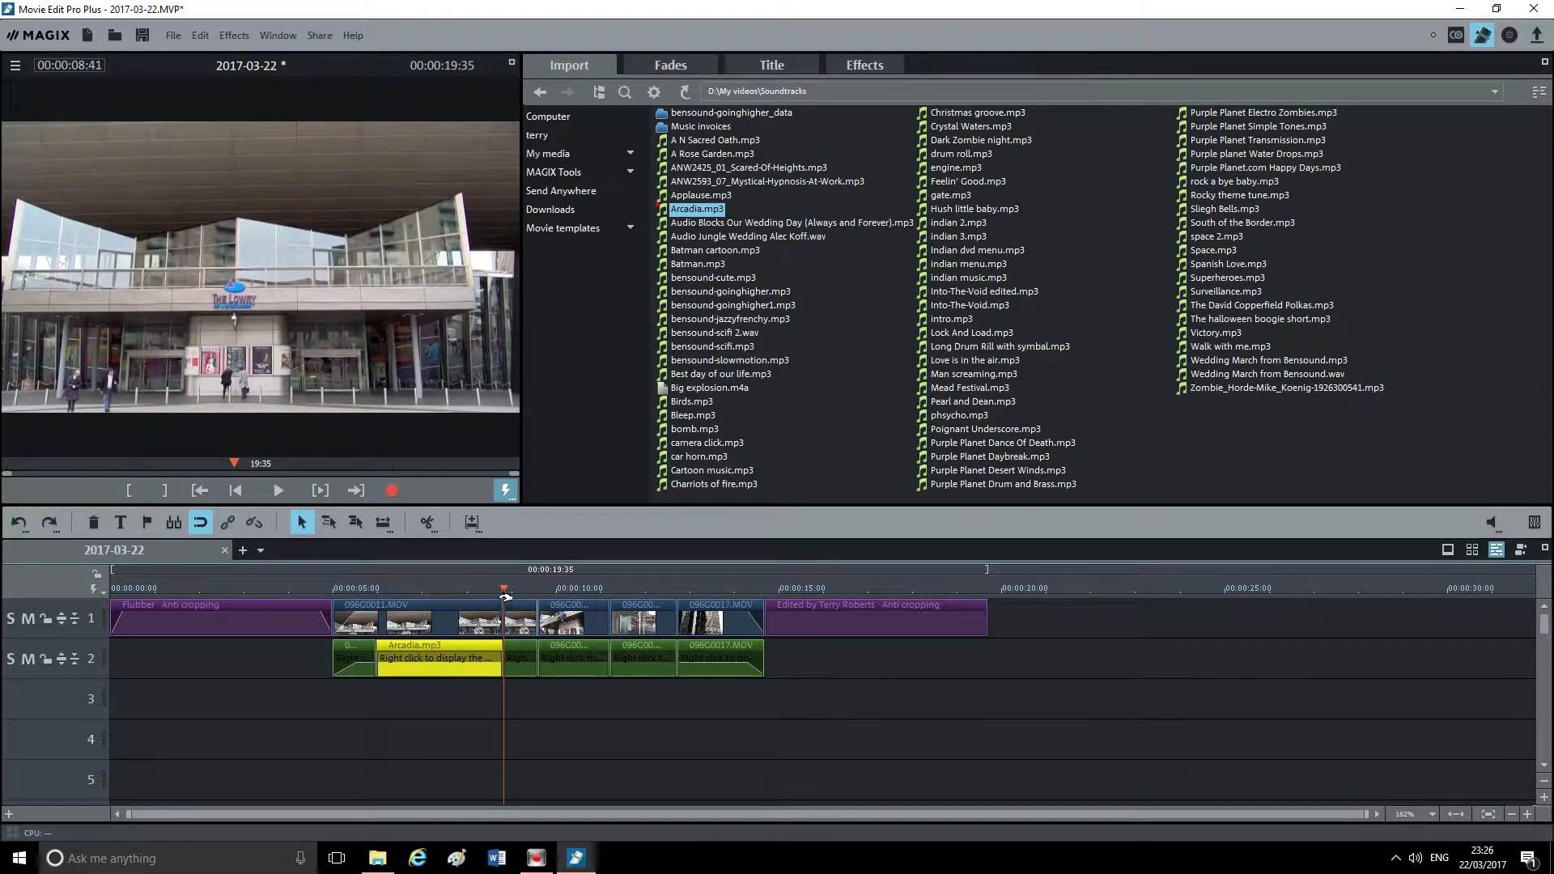
left_click_drag(502, 588, 264, 588)
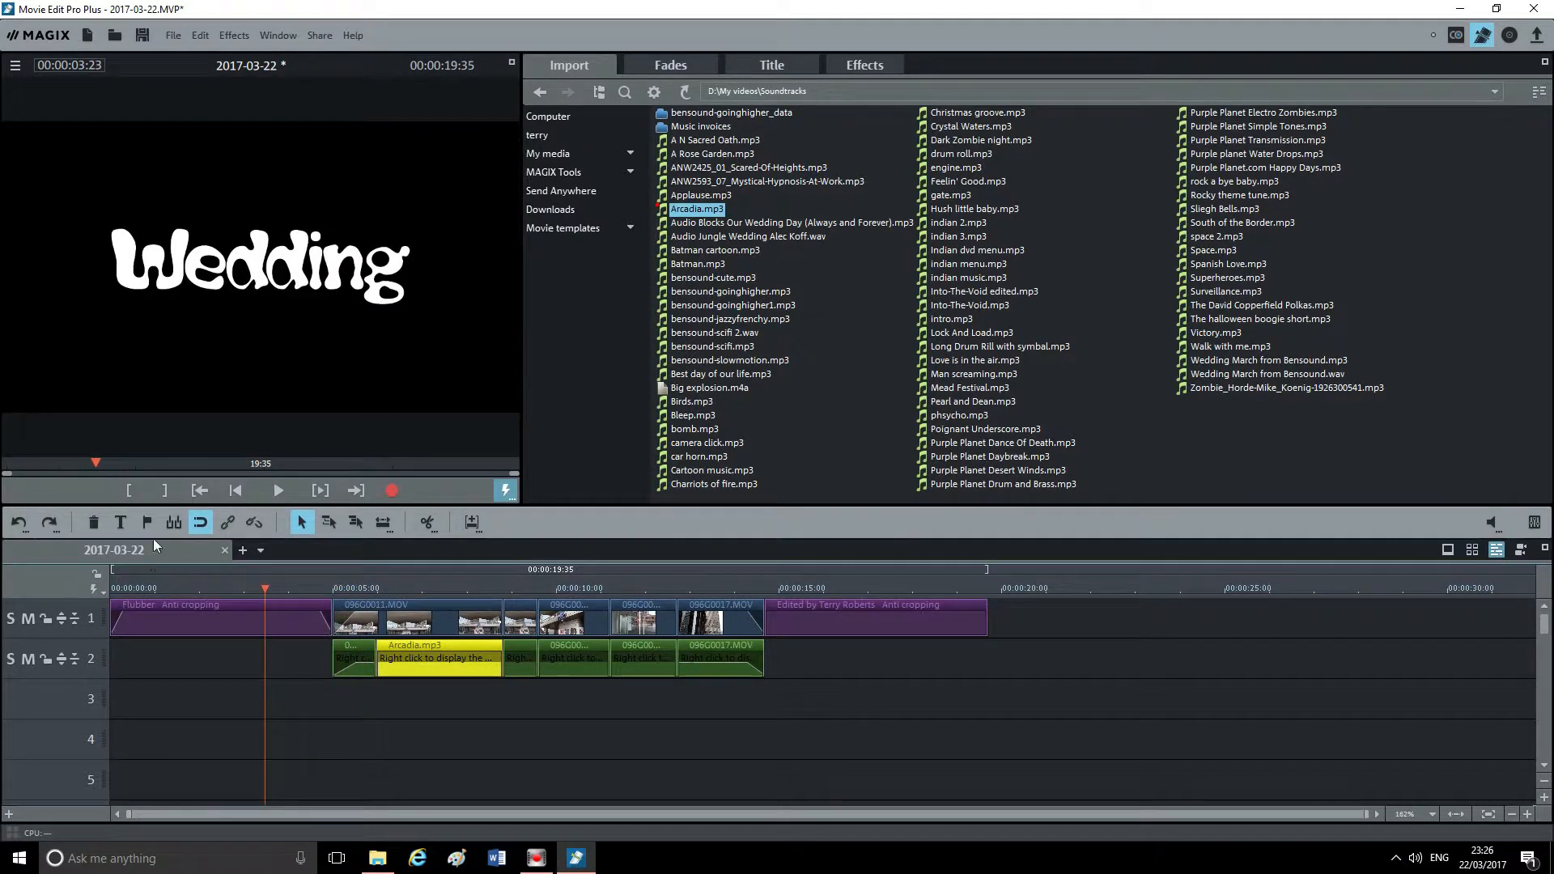
left_click(280, 490)
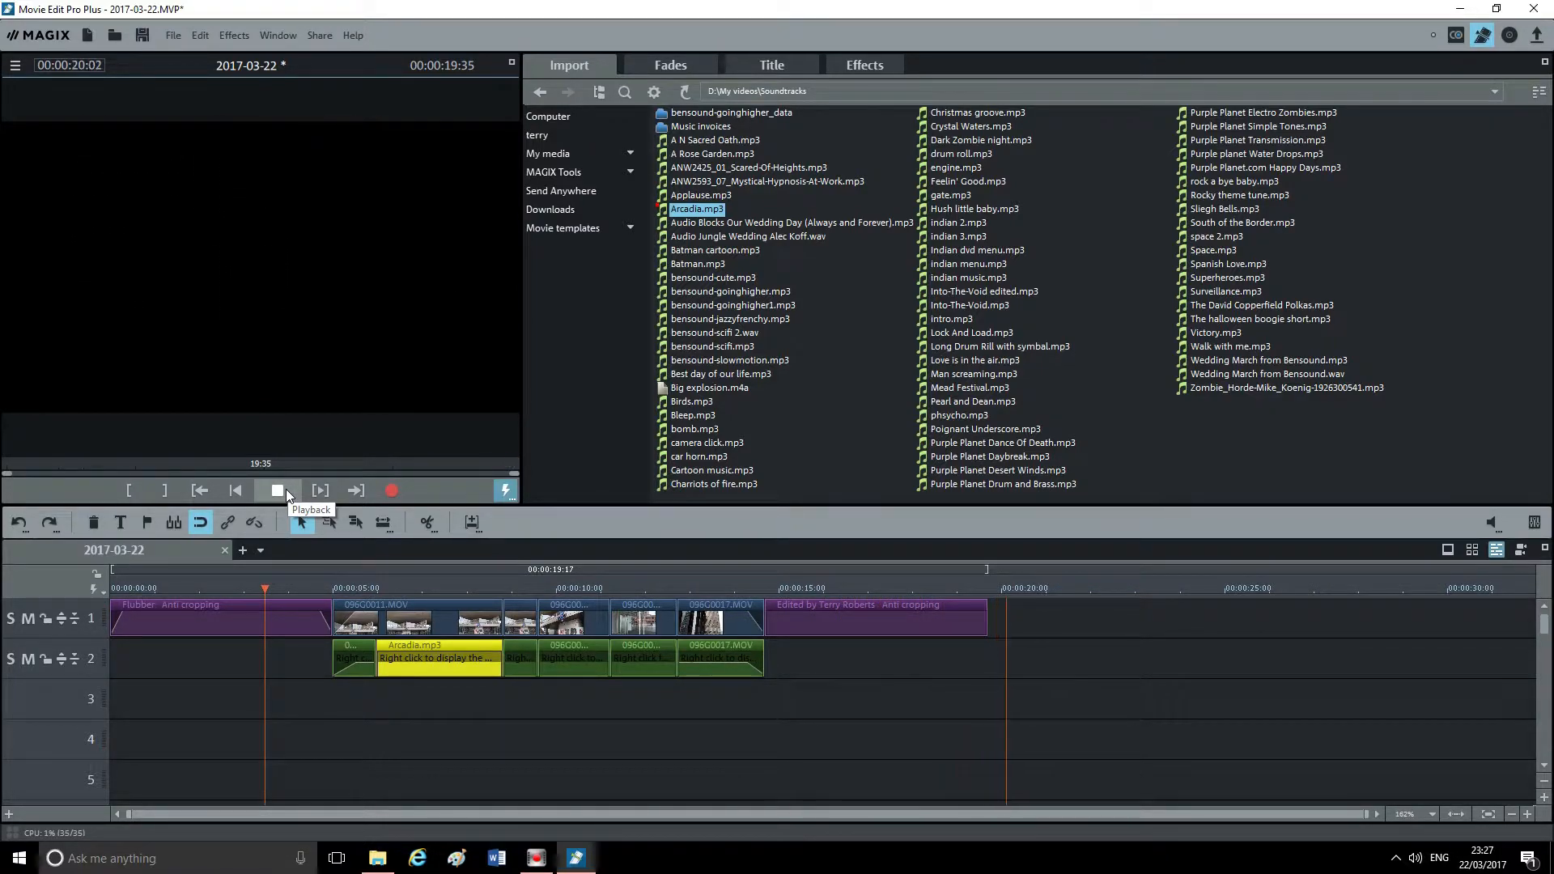
Step: Stop playback and return the playhead to the start of the movie
left_click(285, 489)
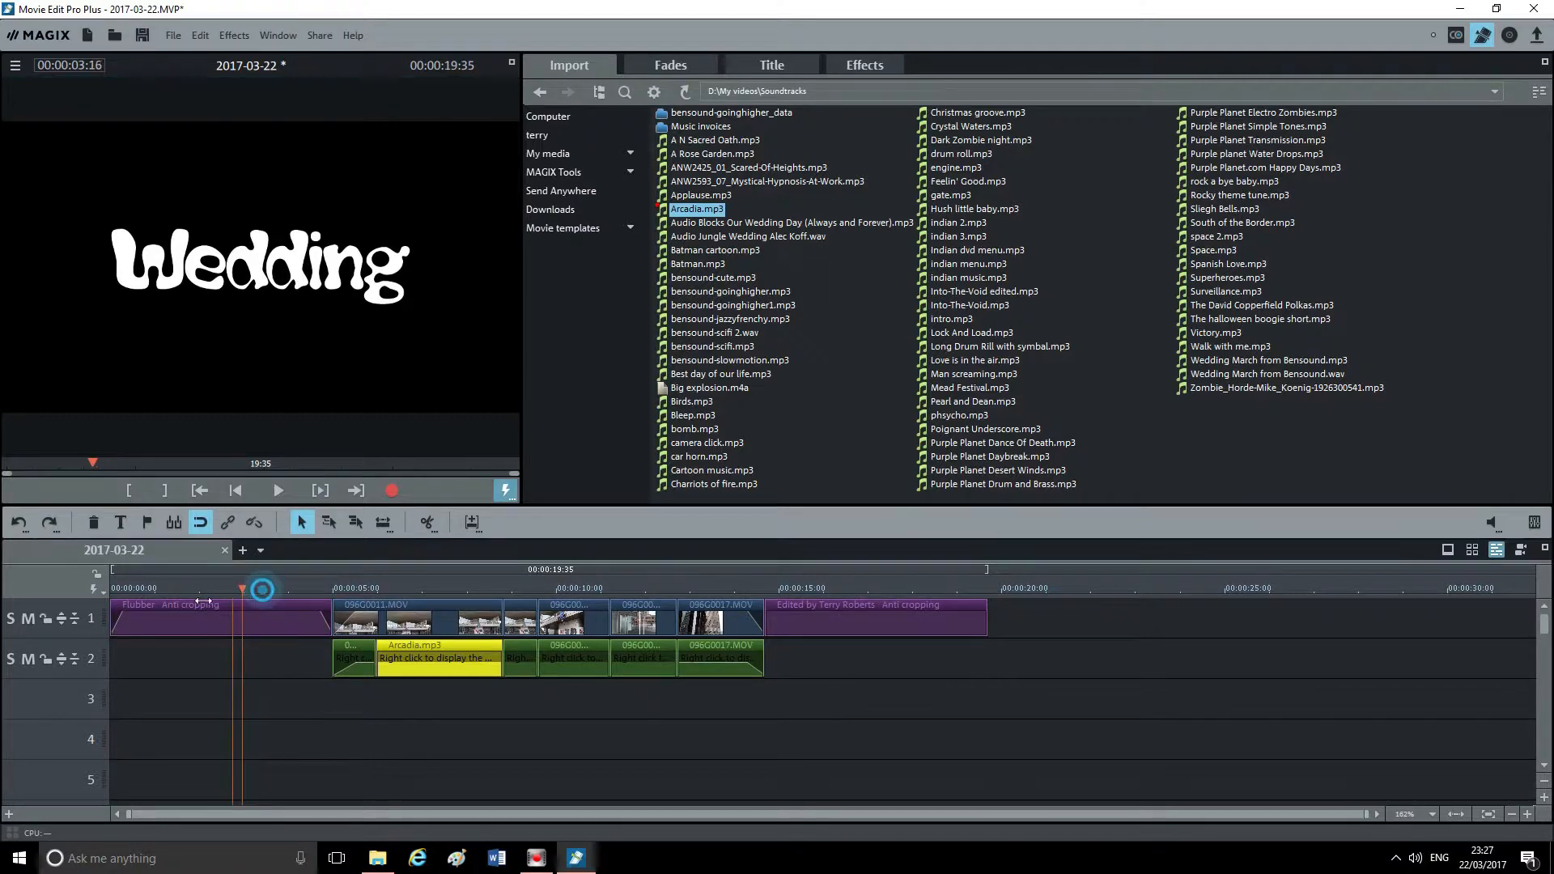
key("Home")
left_click(173, 38)
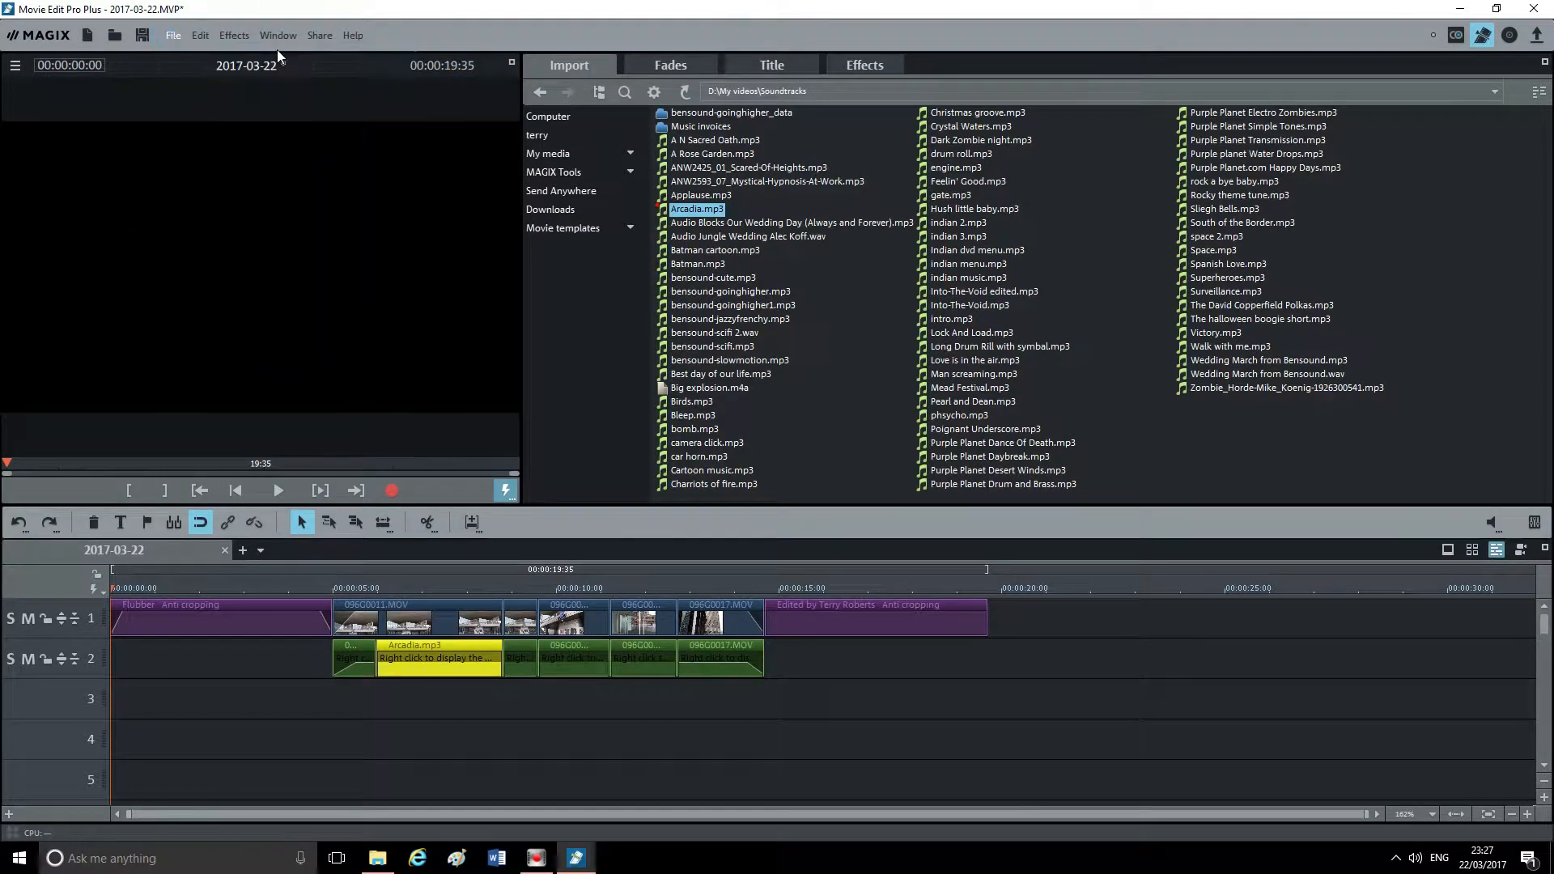
left_click(278, 40)
left_click(817, 14)
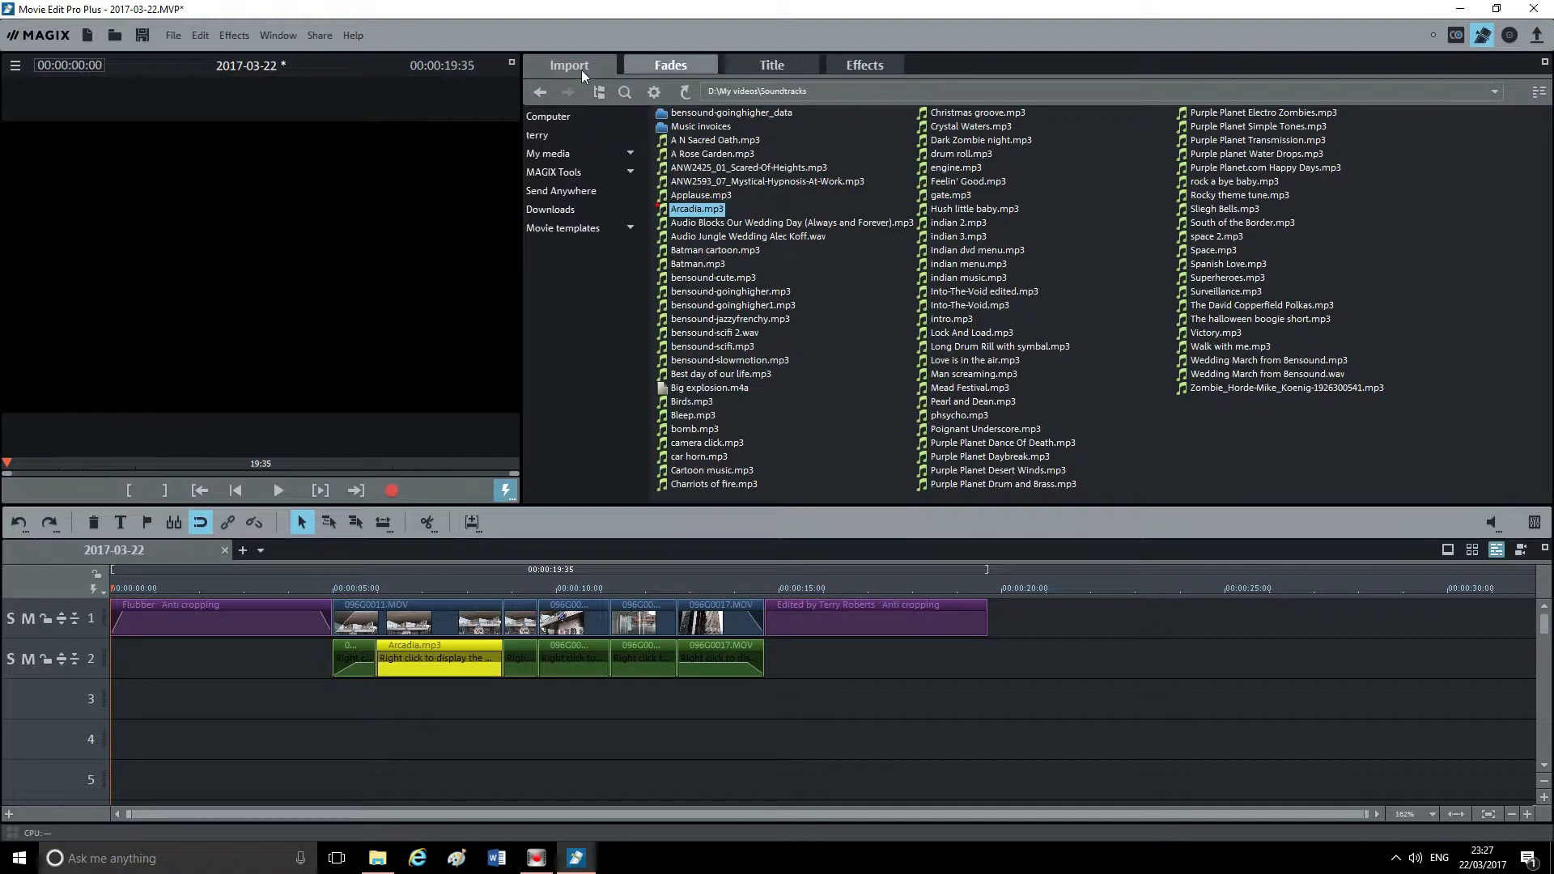
Step: Set up an MPEG-4 video export of the movie with the MP4 FullHD 1920x1080 50p preset
left_click(180, 39)
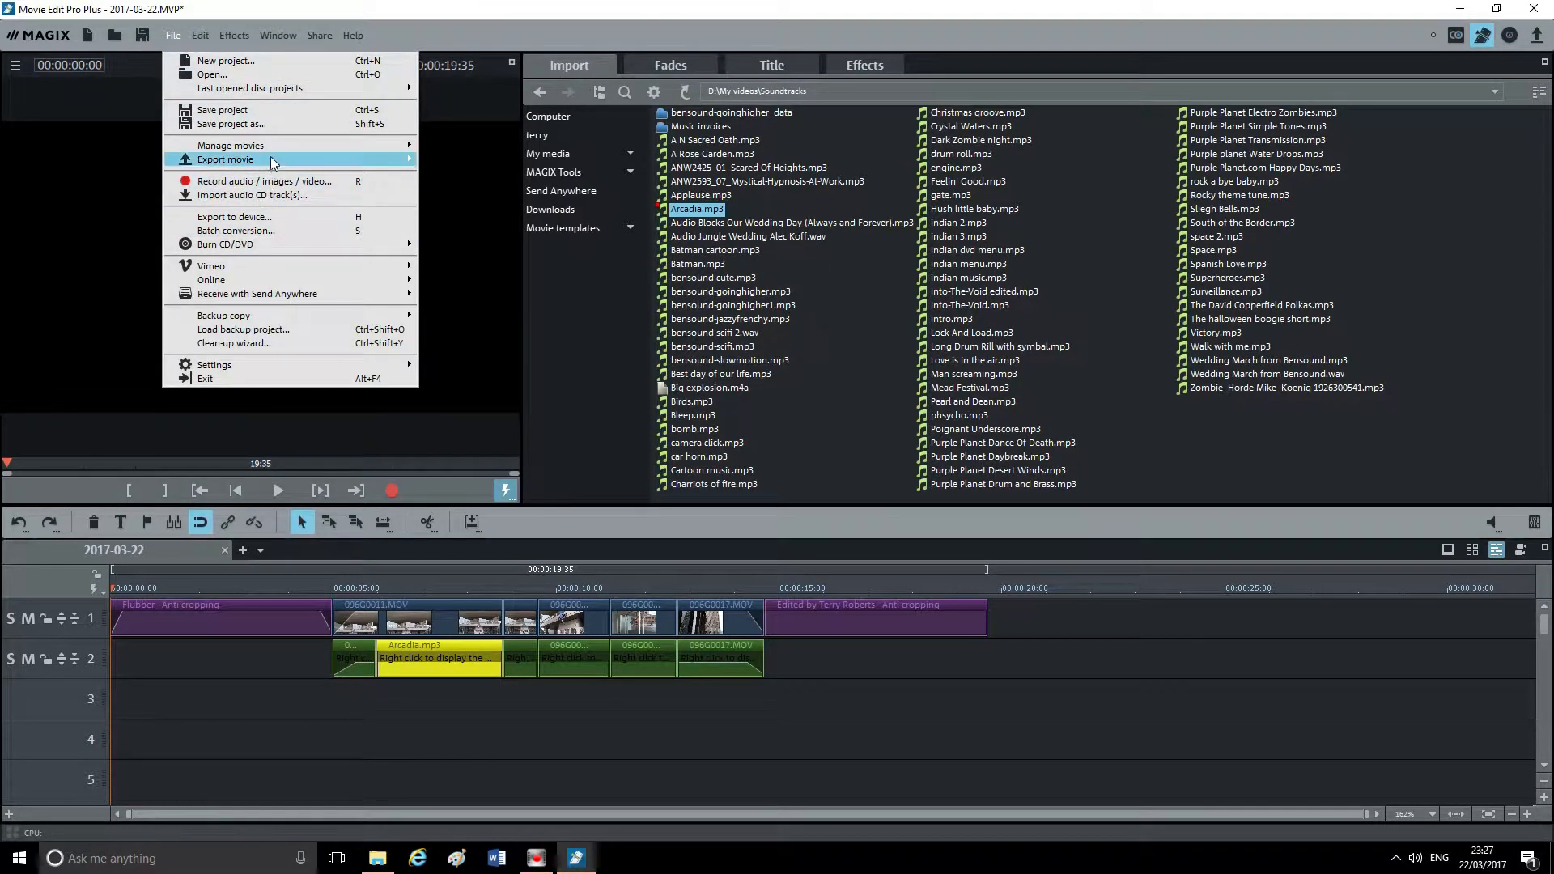
mouse_move(274, 160)
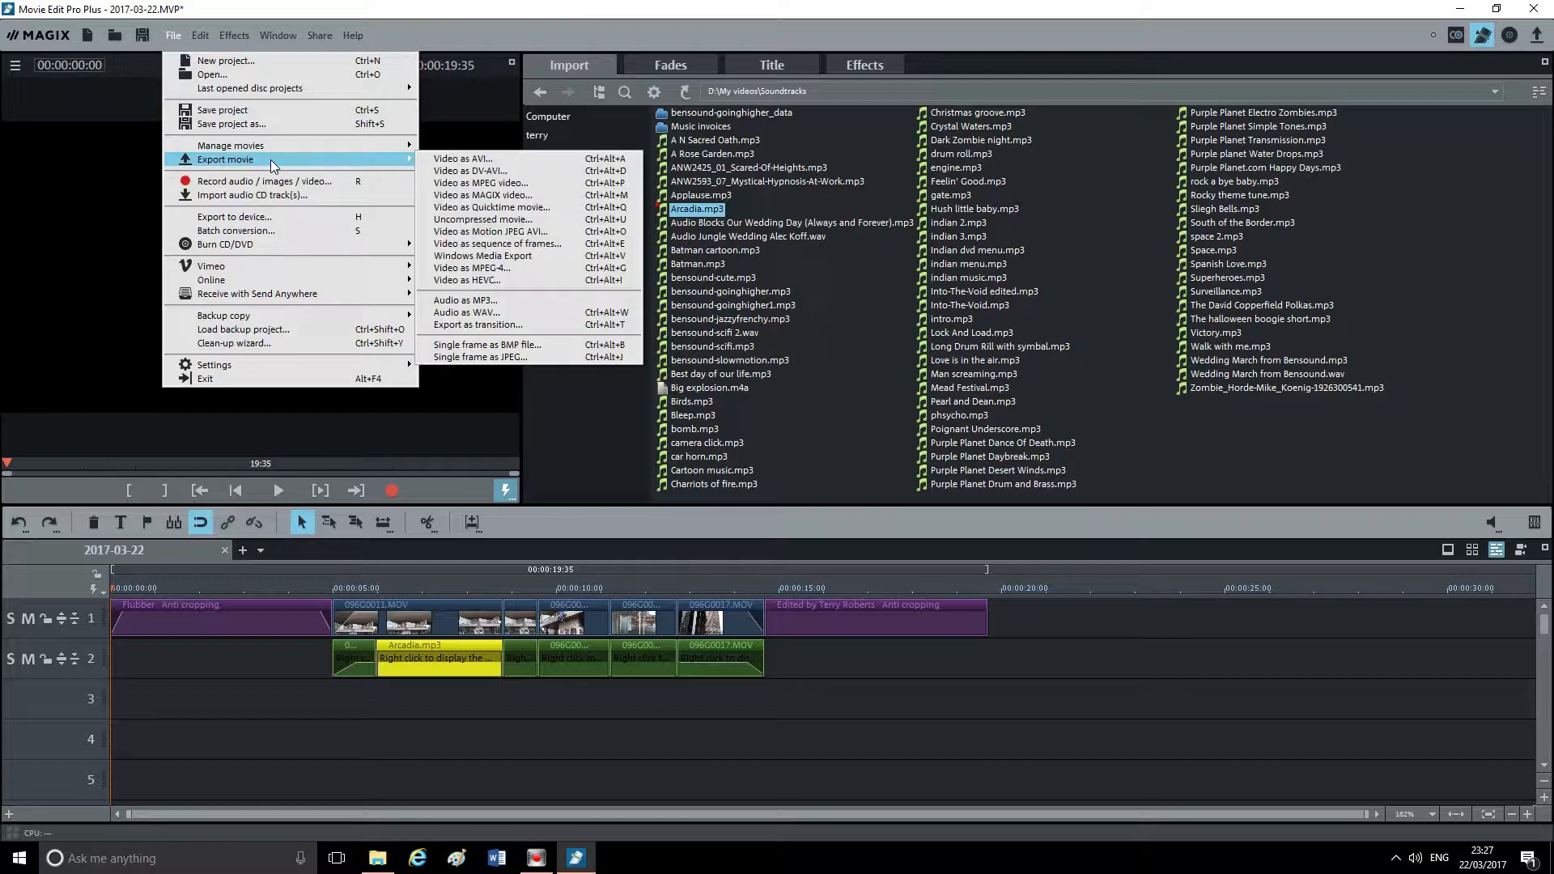
left_click(513, 269)
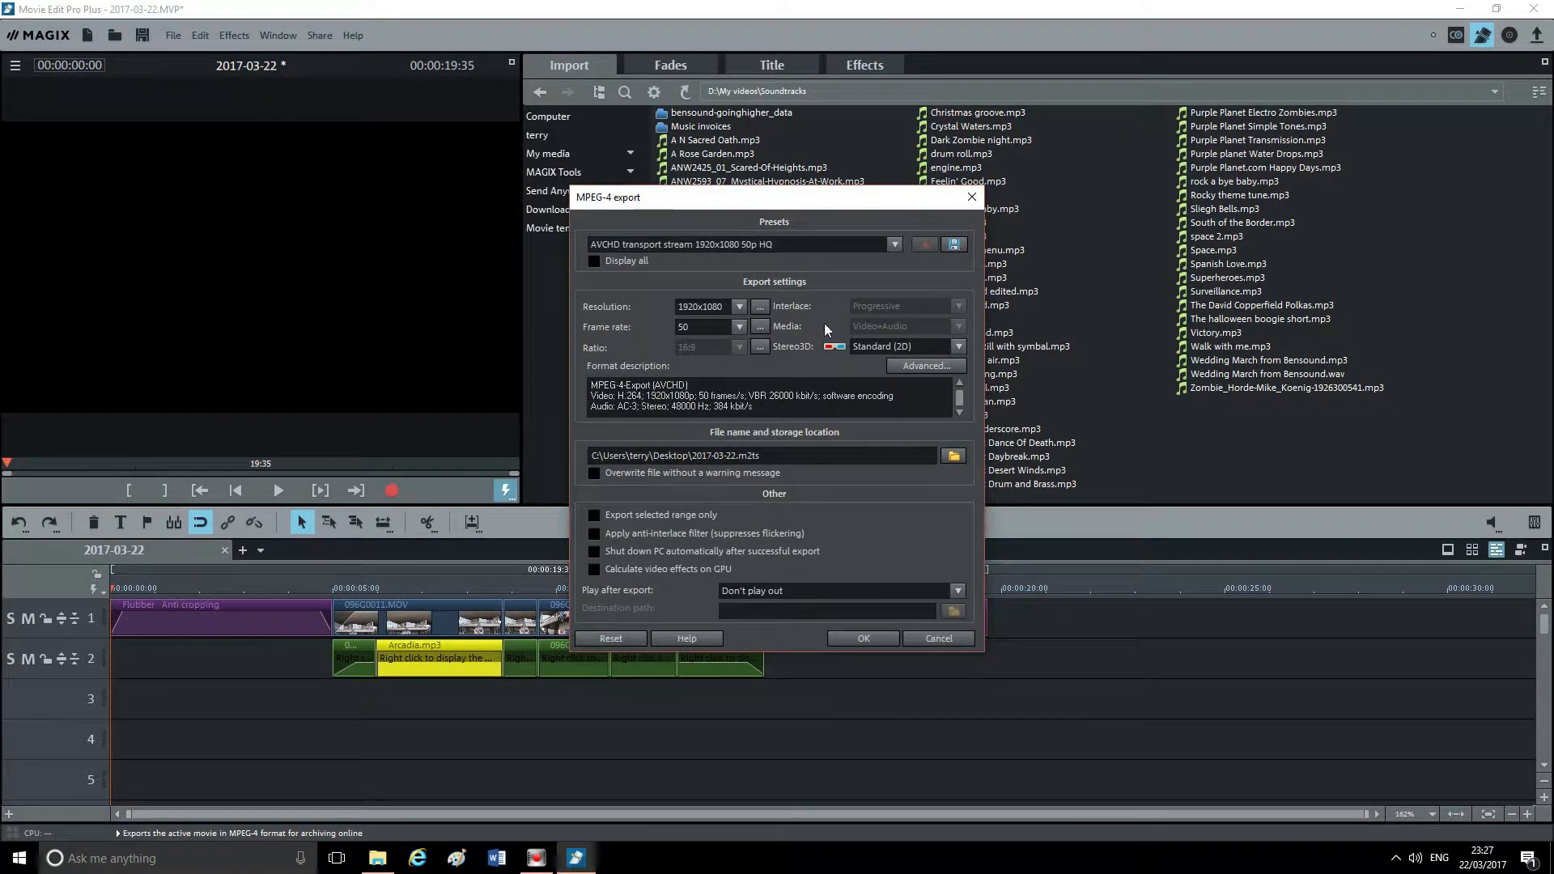
left_click(894, 244)
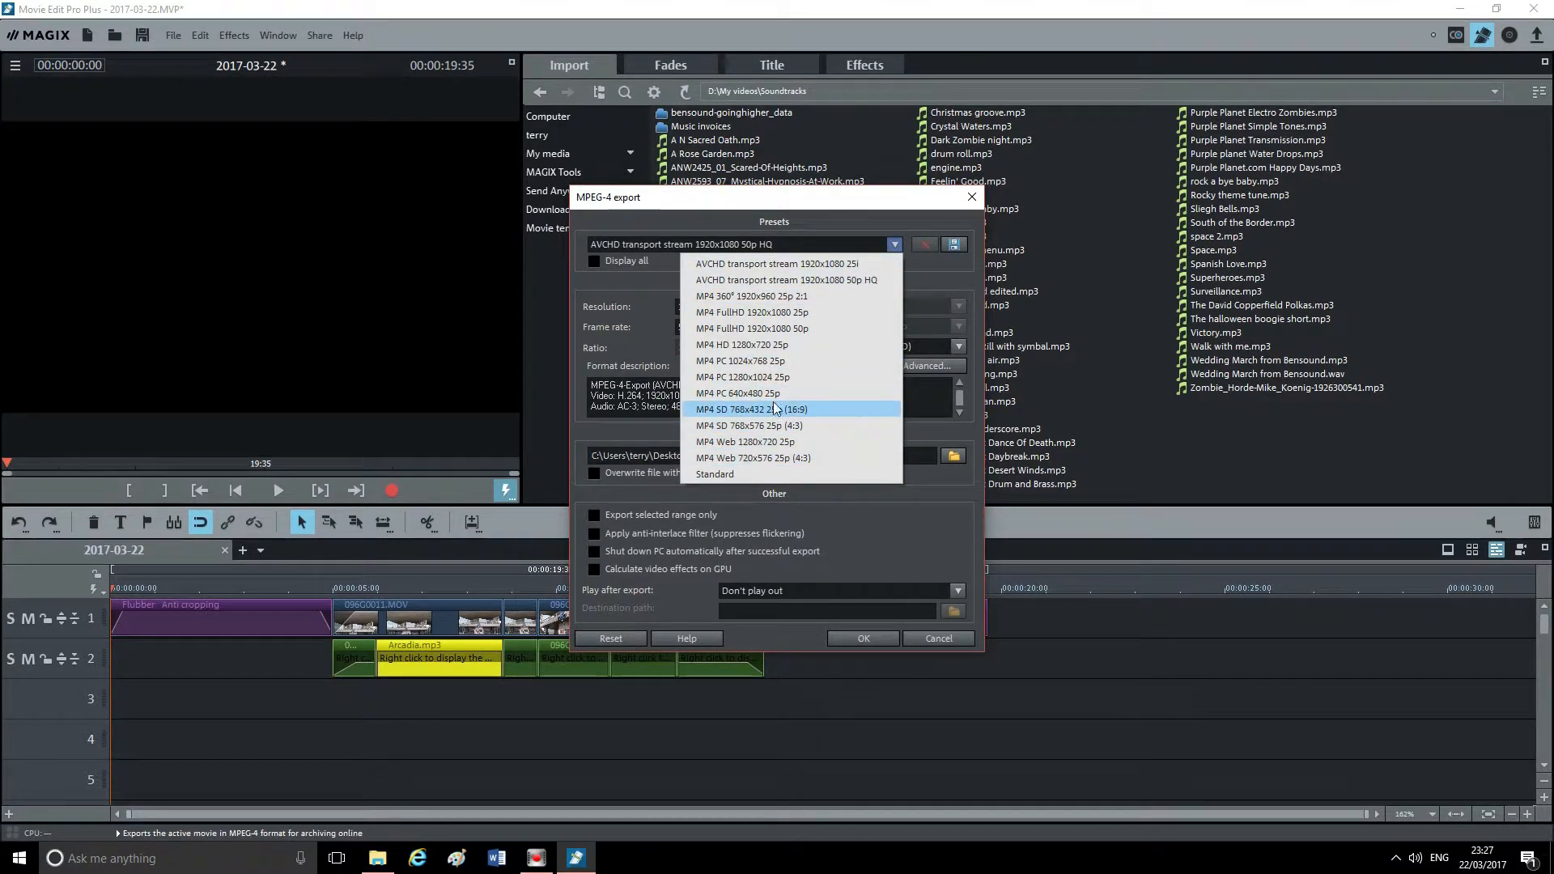
left_click(813, 329)
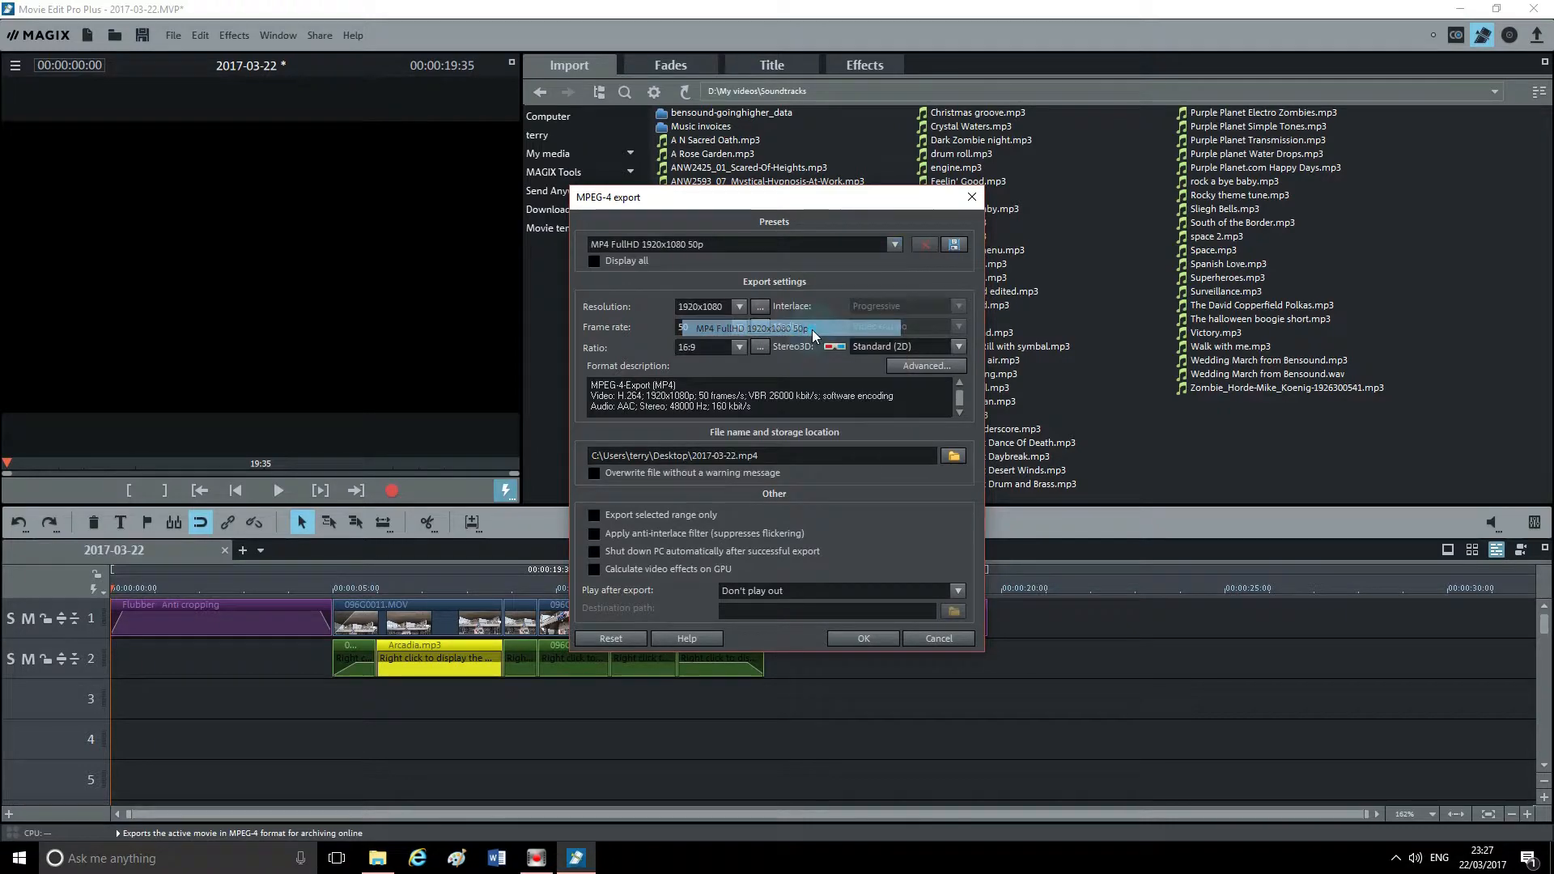
Step: Set the export file to short movie.mp4 on the Desktop and run the export
left_click(954, 457)
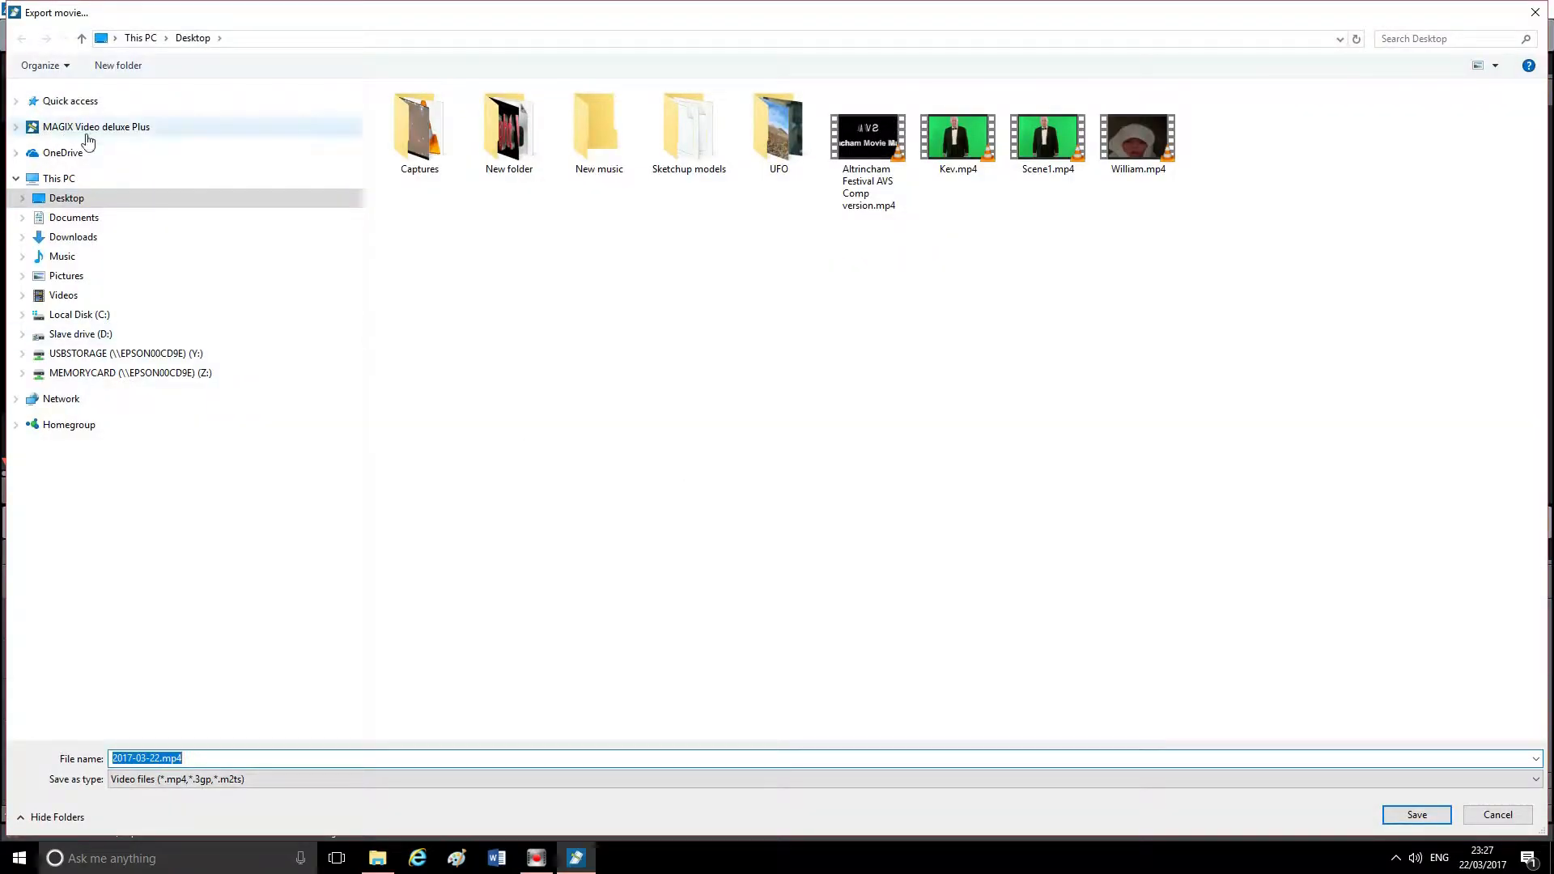
left_click(85, 198)
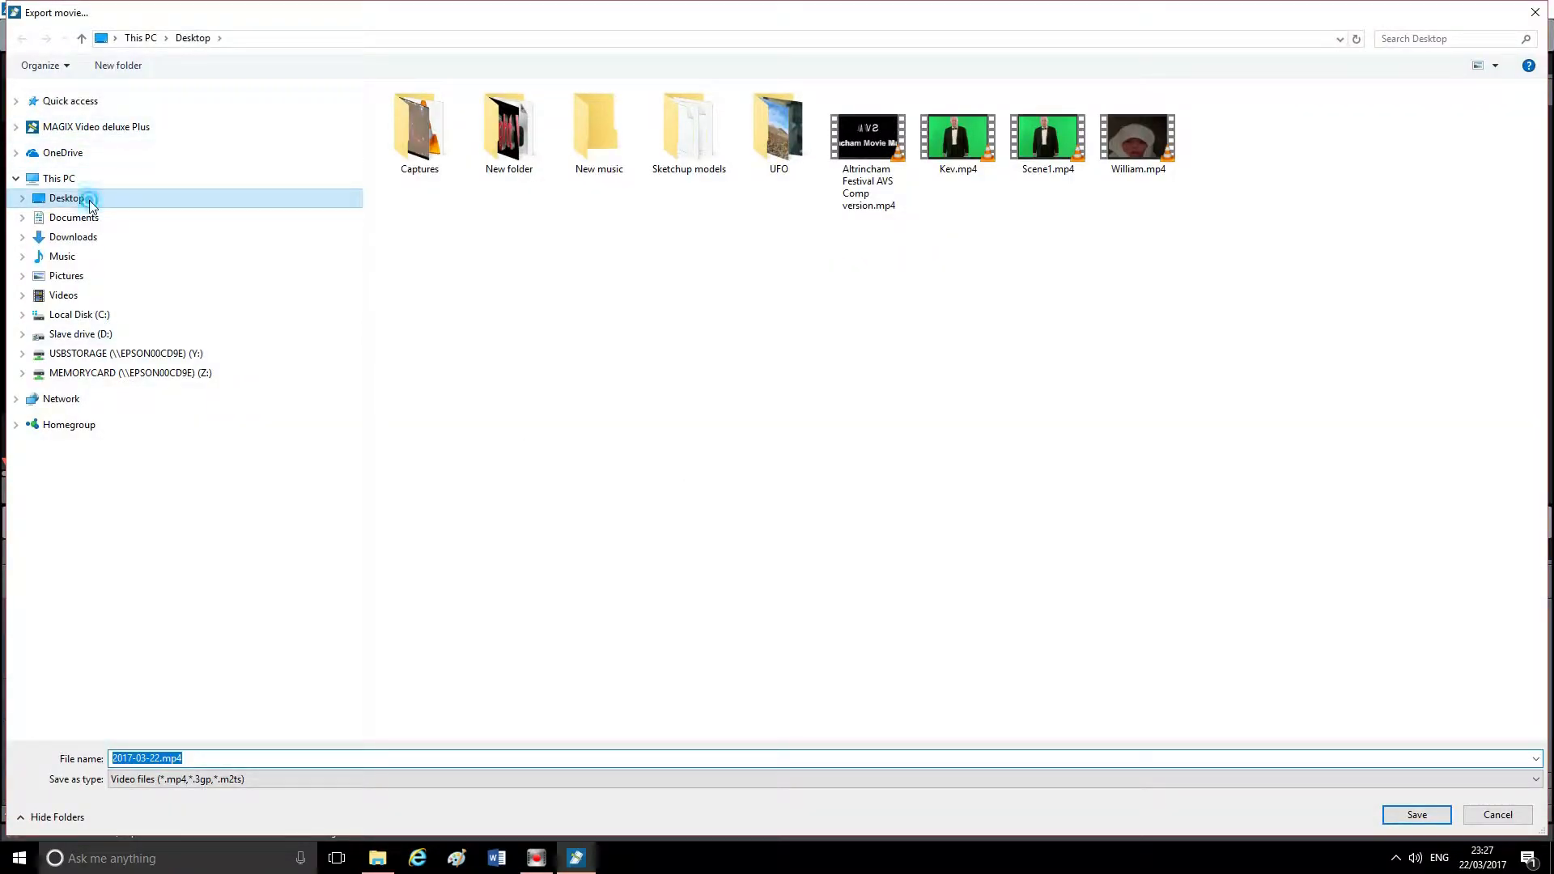
left_click(156, 759)
left_click_drag(156, 758, 2, 764)
key("BackSpace")
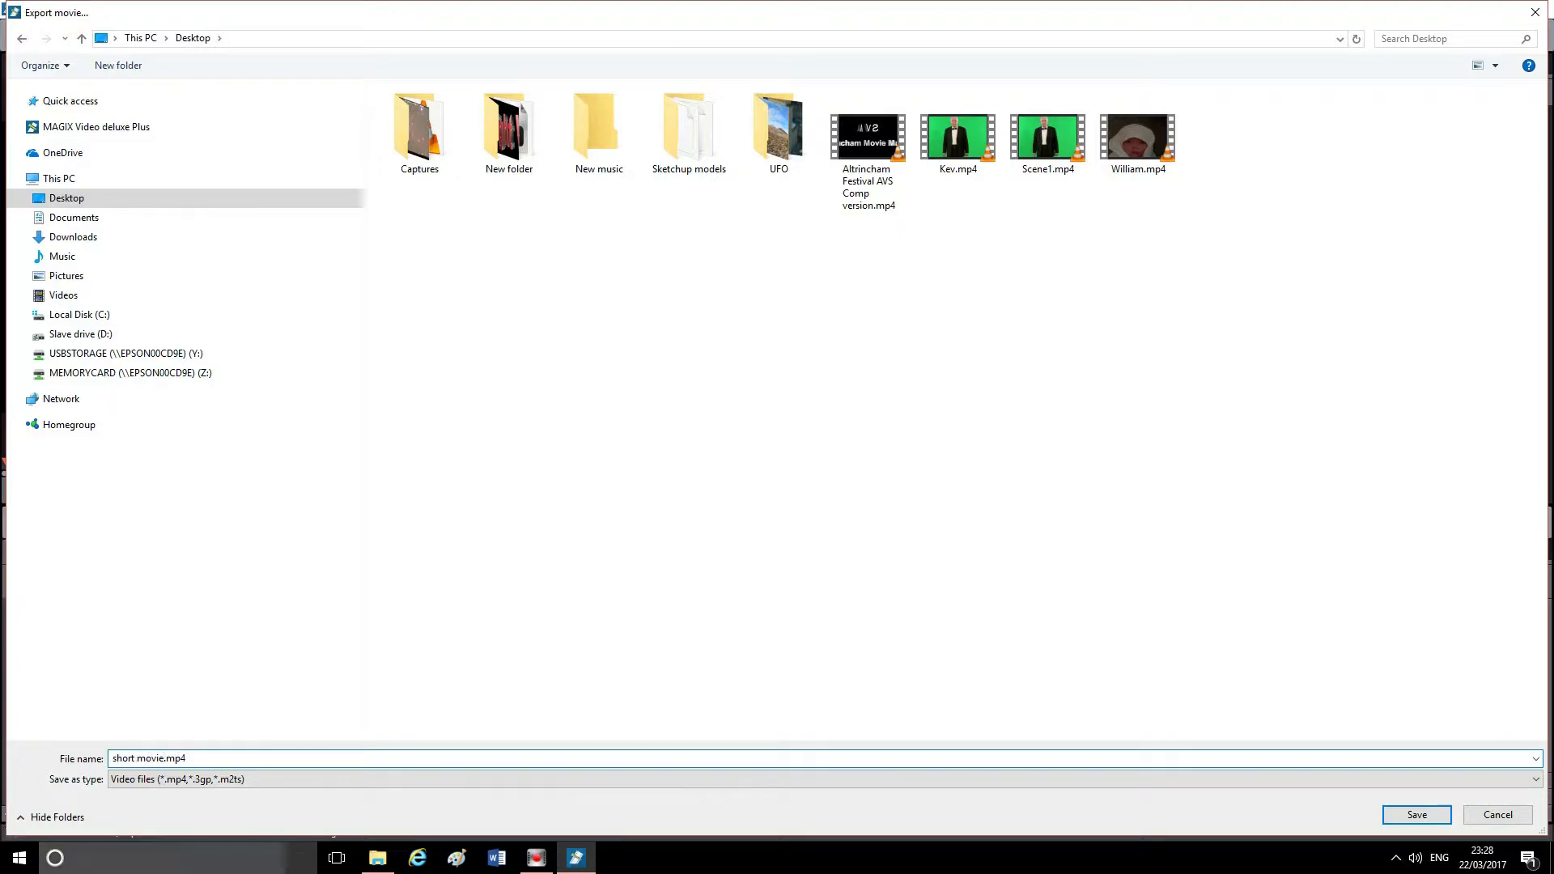
left_click(1417, 814)
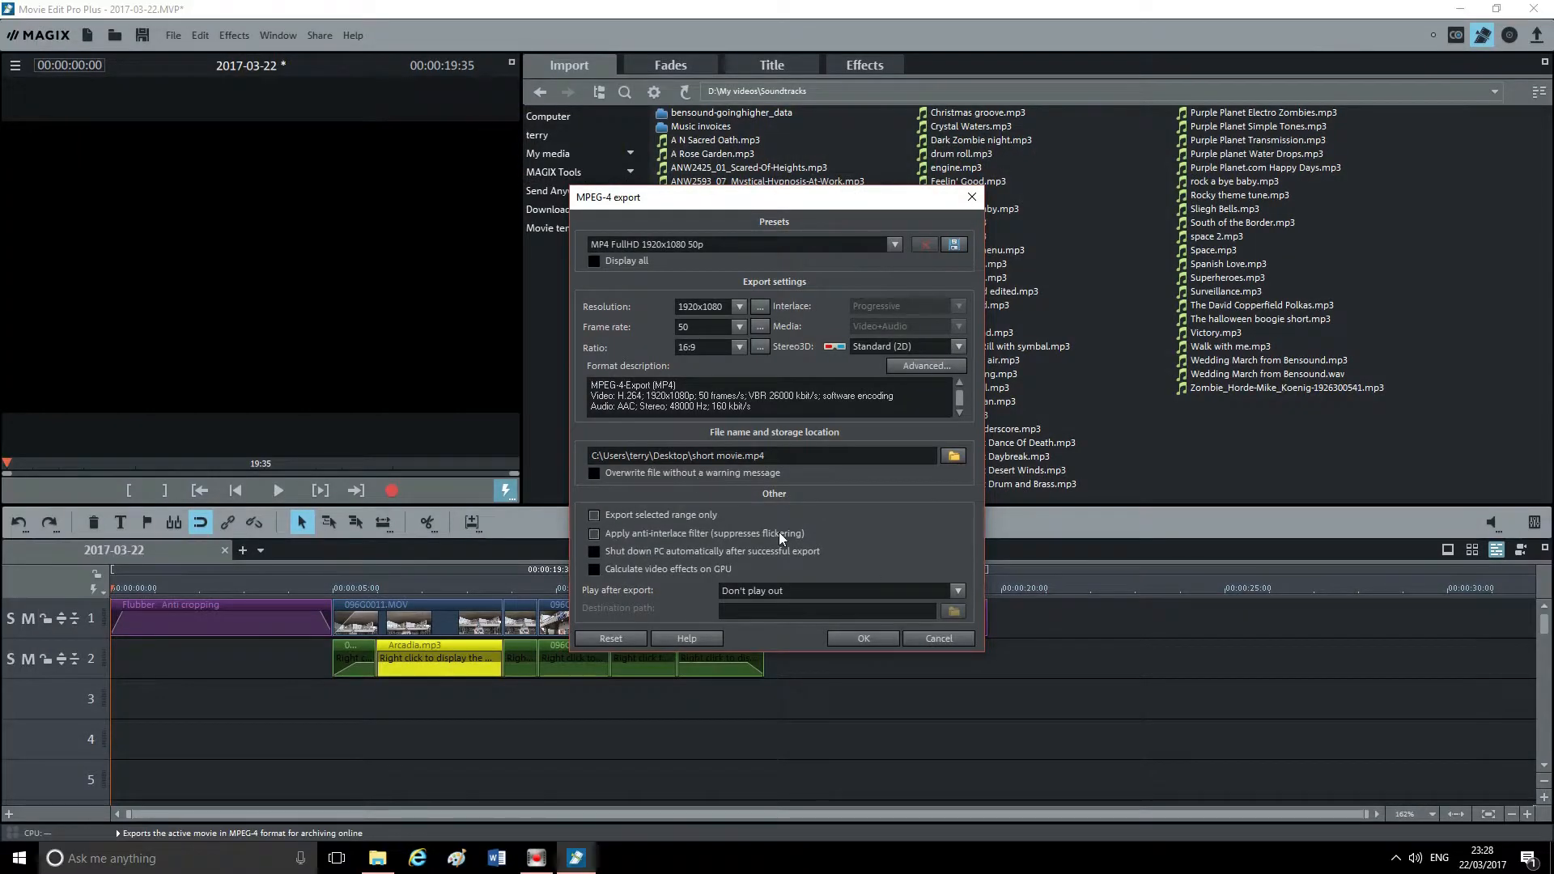
left_click(865, 638)
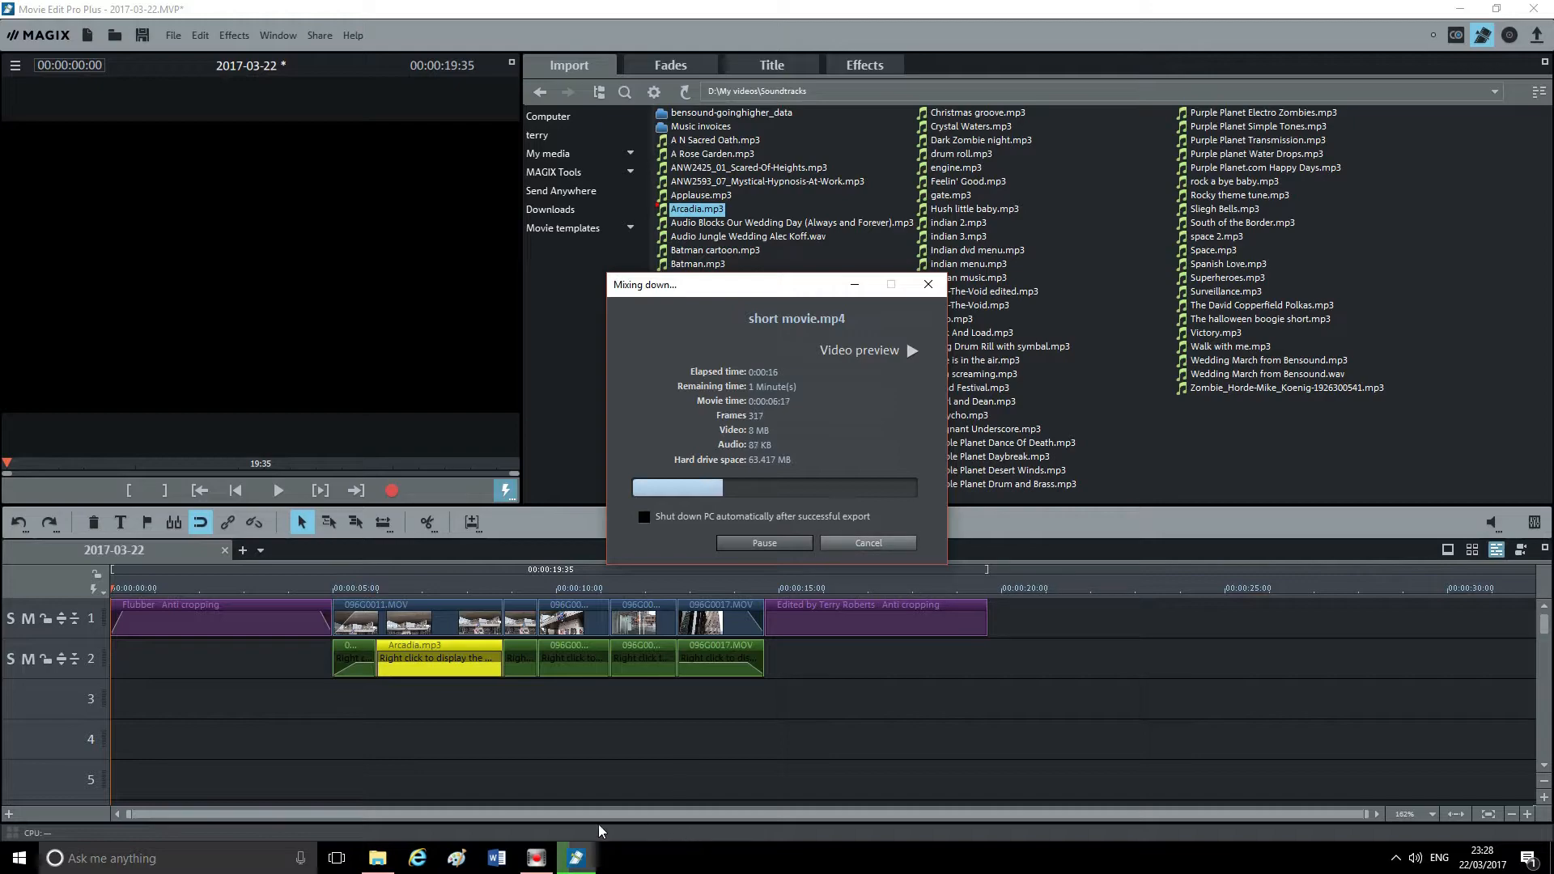
mouse_move(536, 868)
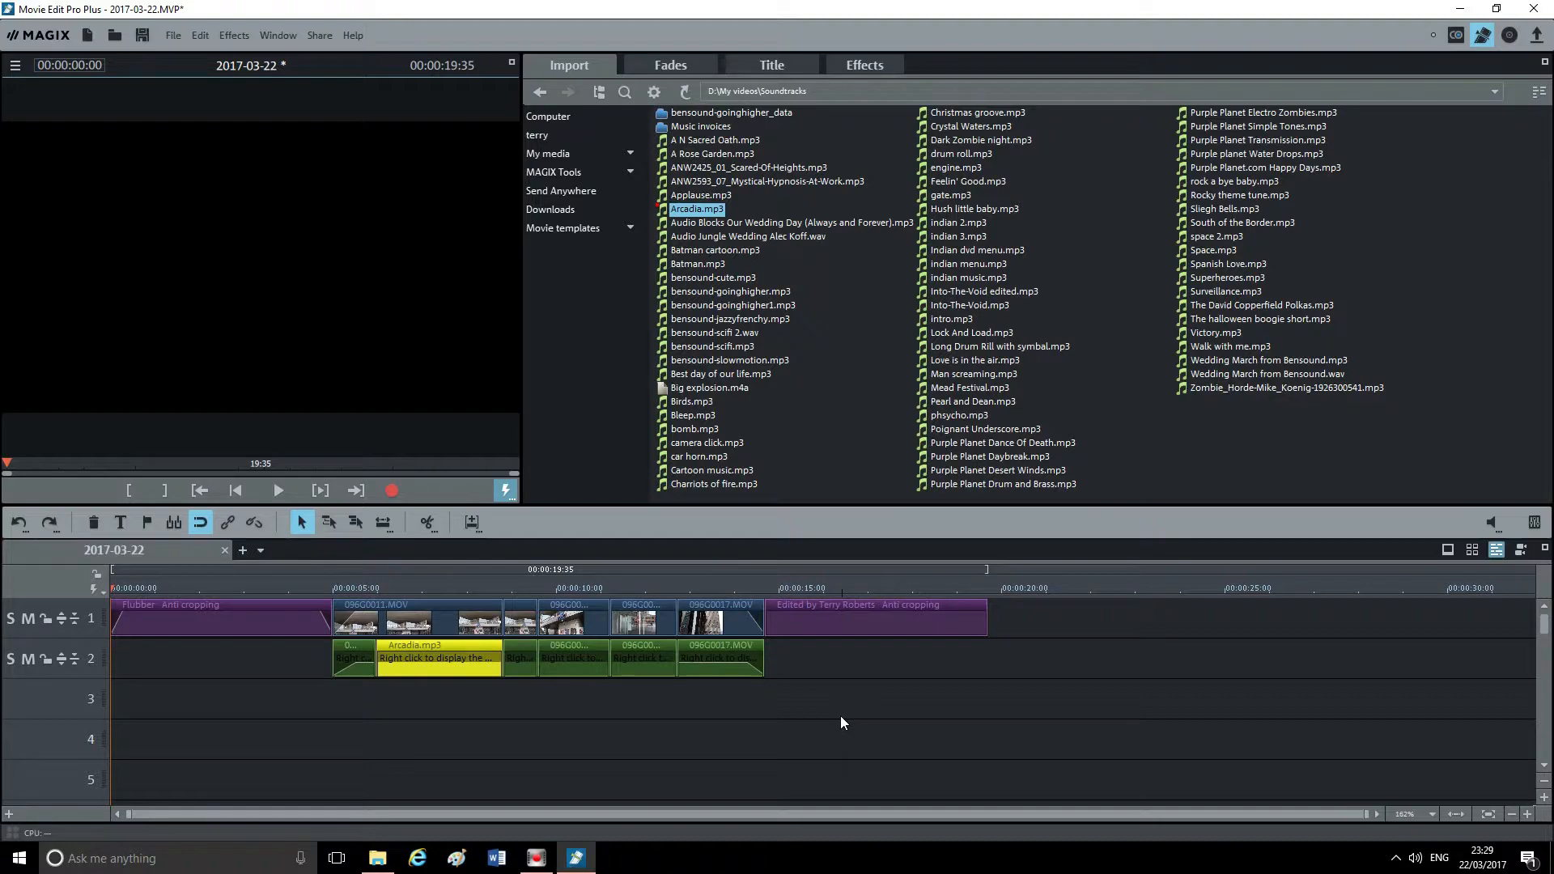
Step: Close Movie Edit Pro Plus without saving the project and open short movie.mp4 from the Windows desktop
left_click(1548, 8)
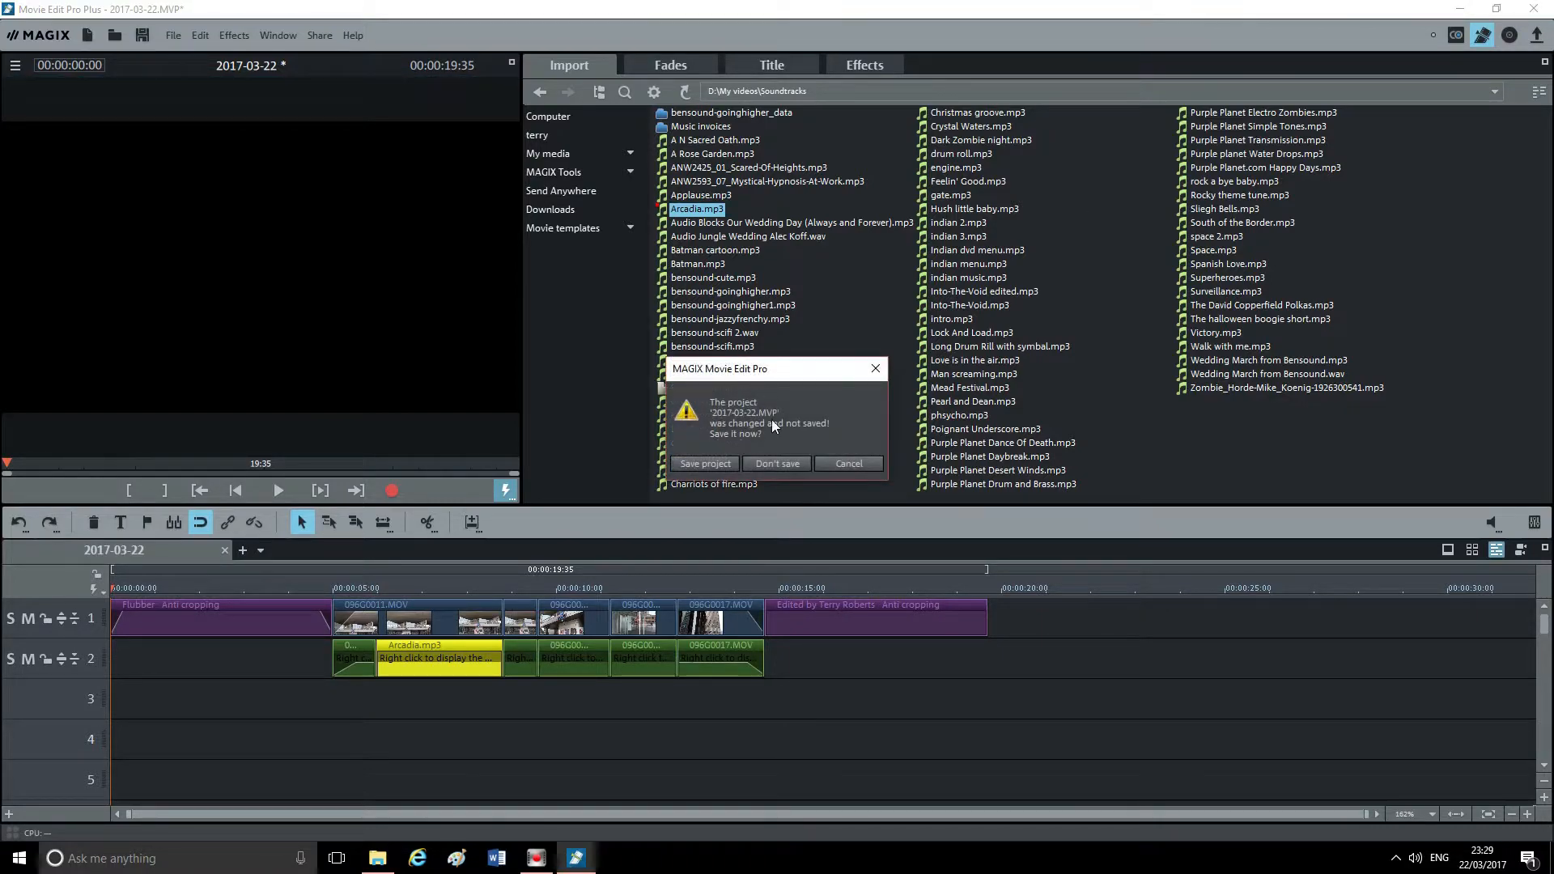
left_click(777, 464)
left_click_drag(526, 32, 647, 415)
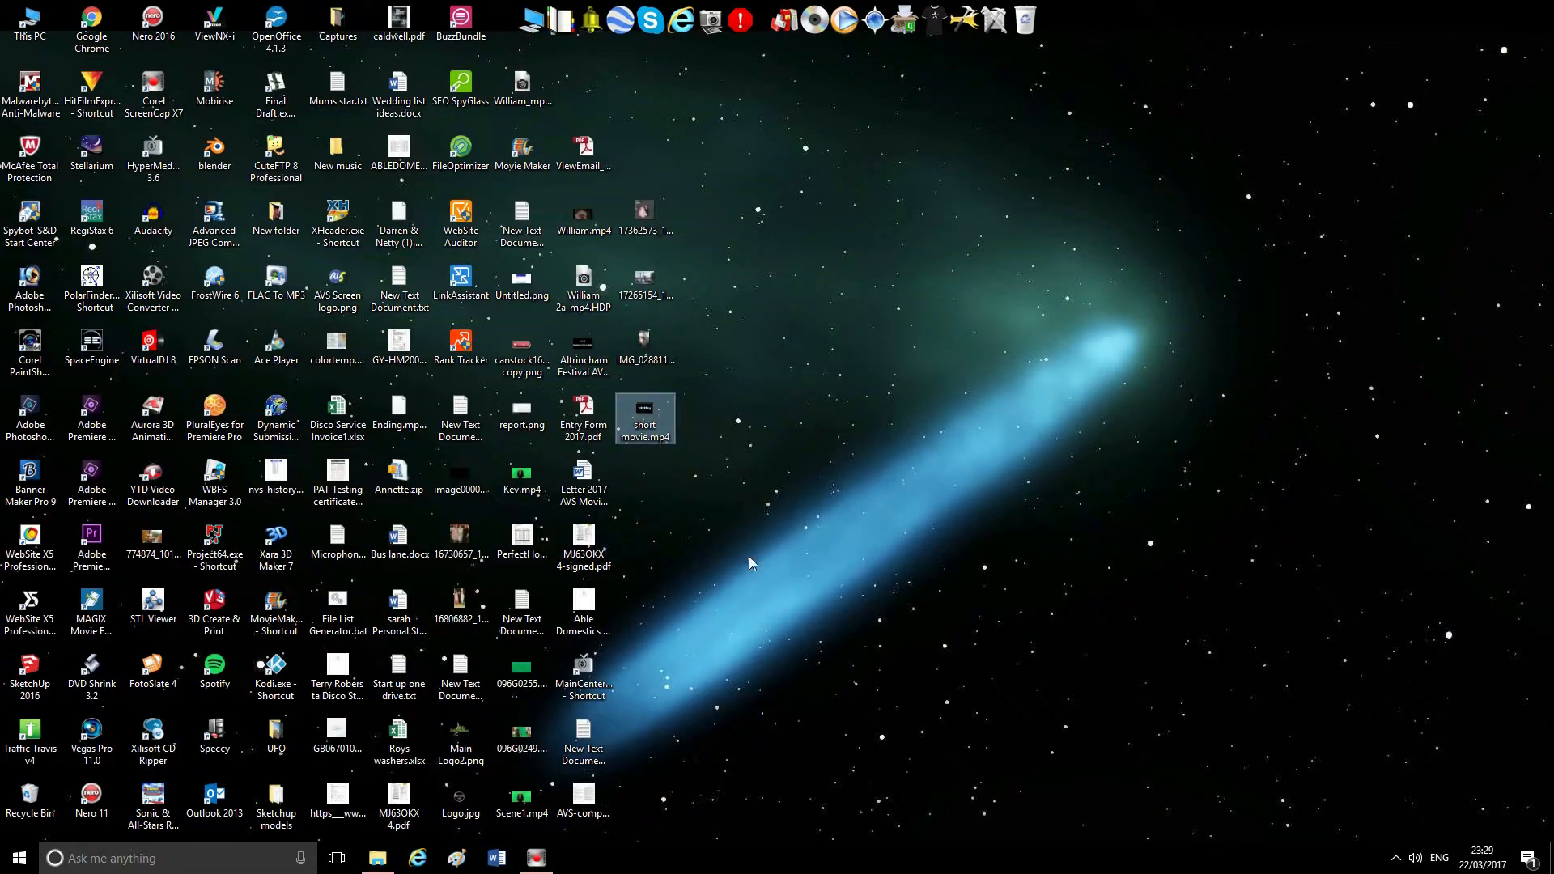
double_click(646, 417)
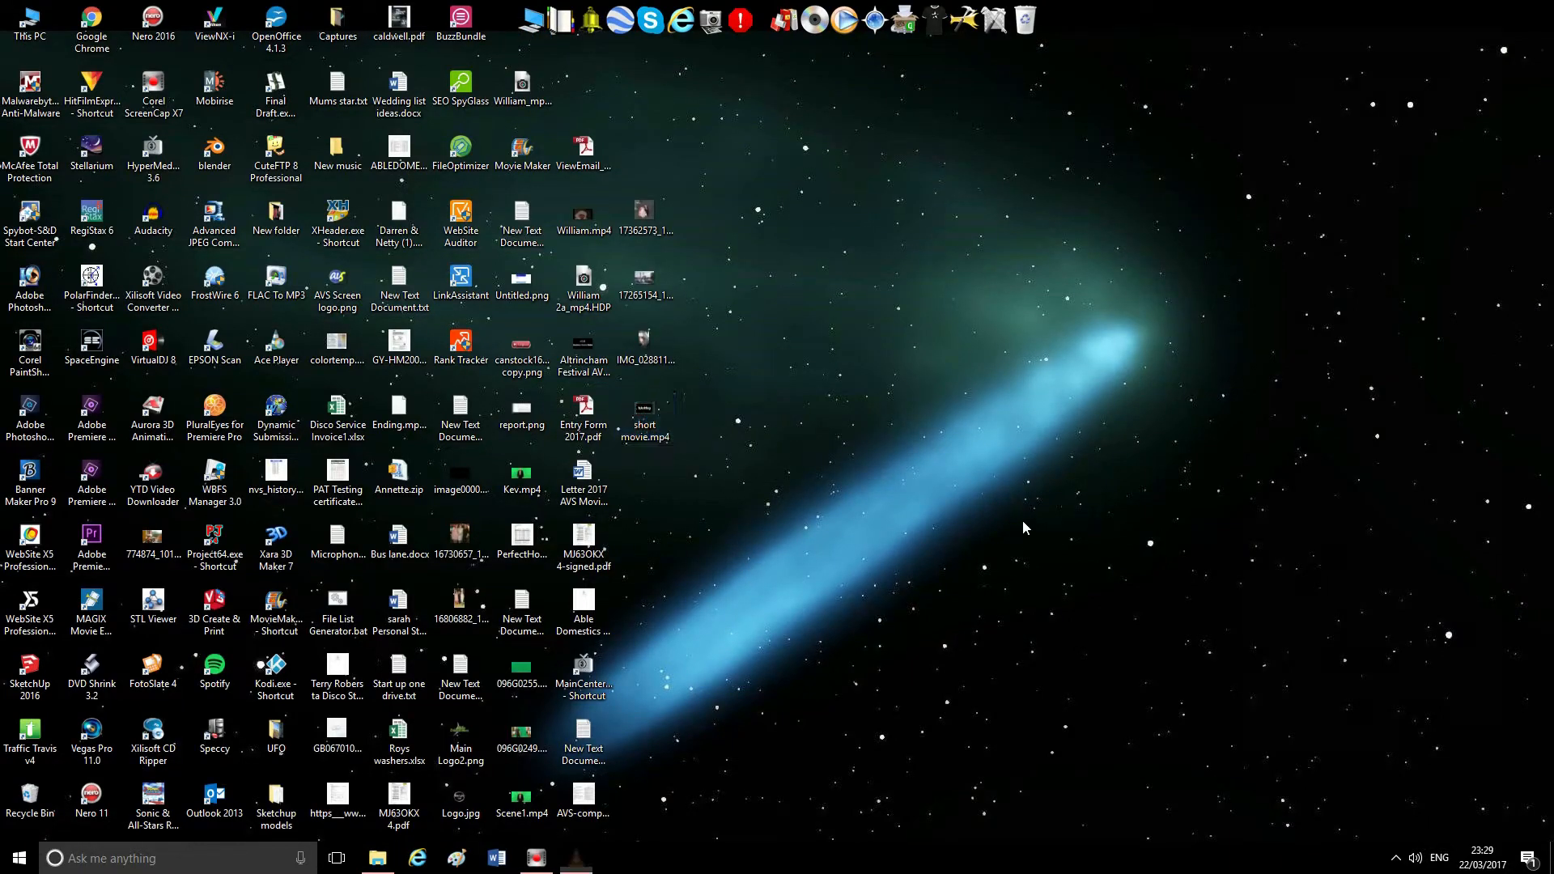